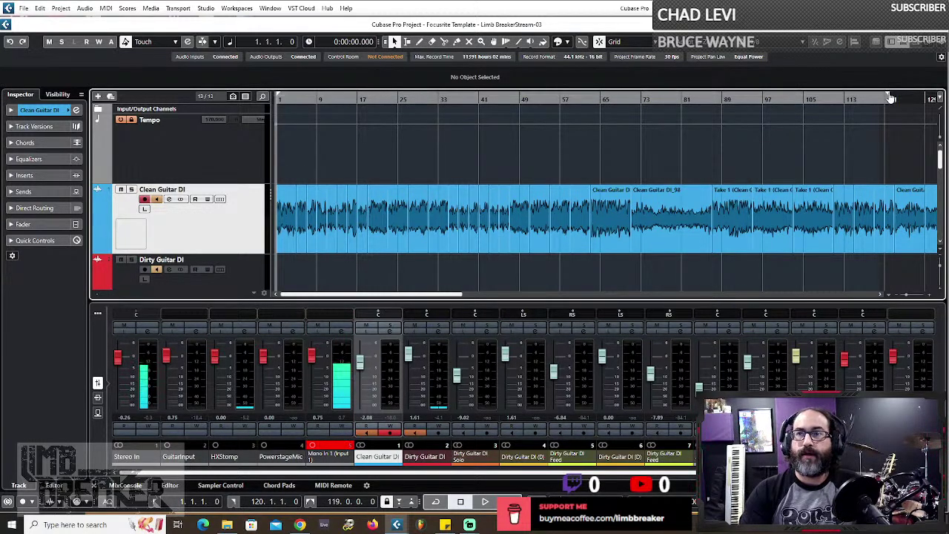
# - Turn off record enable and monitoring on the Clean Guitar DI track, and monitoring on the Dirty Guitar DI track
pyautogui.hscroll(1, 942, 98)
pyautogui.hscroll(5, 942, 98)
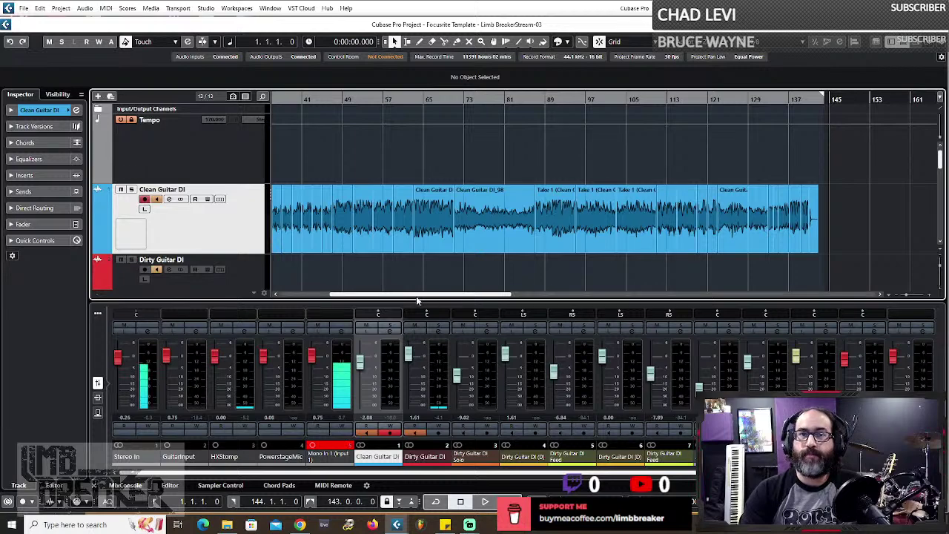
pyautogui.moveTo(411, 295); pyautogui.dragTo(363, 295)
pyautogui.scroll(-5, 431, 233)
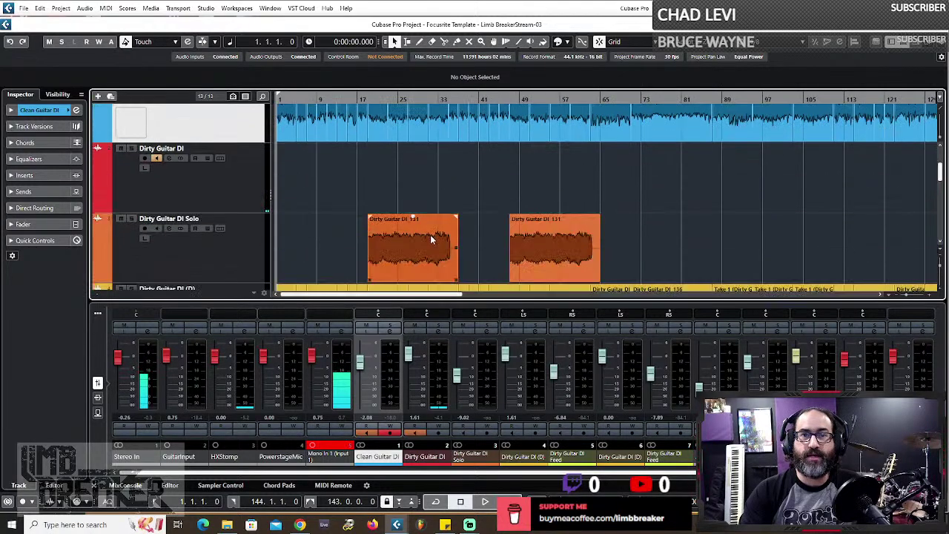
pyautogui.scroll(2, 435, 236)
pyautogui.press('g')
pyautogui.press('g')
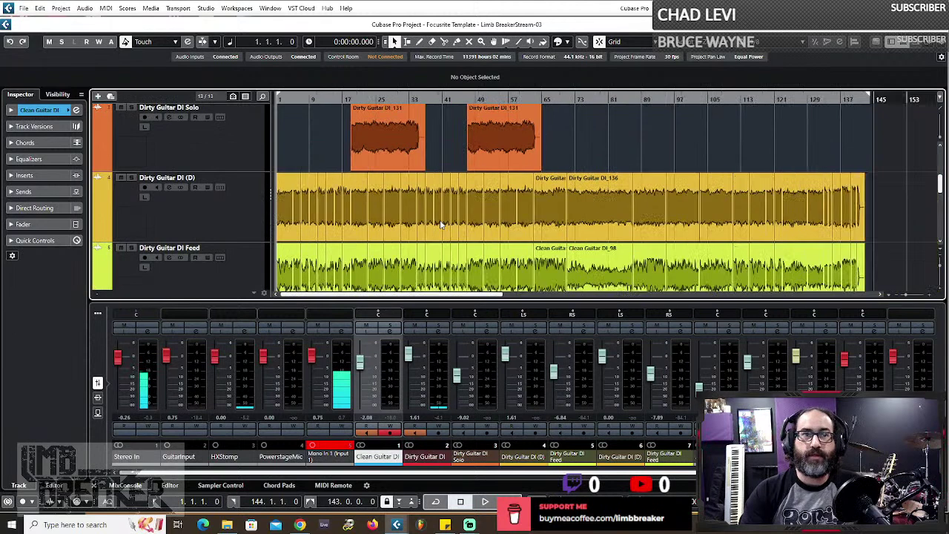
pyautogui.scroll(3, 475, 226)
pyautogui.scroll(-1, 491, 227)
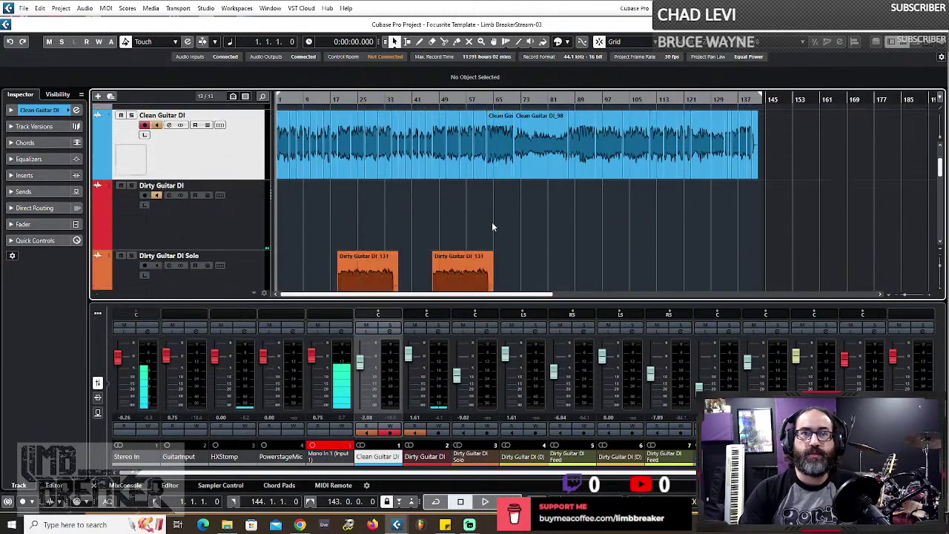
pyautogui.click(435, 435)
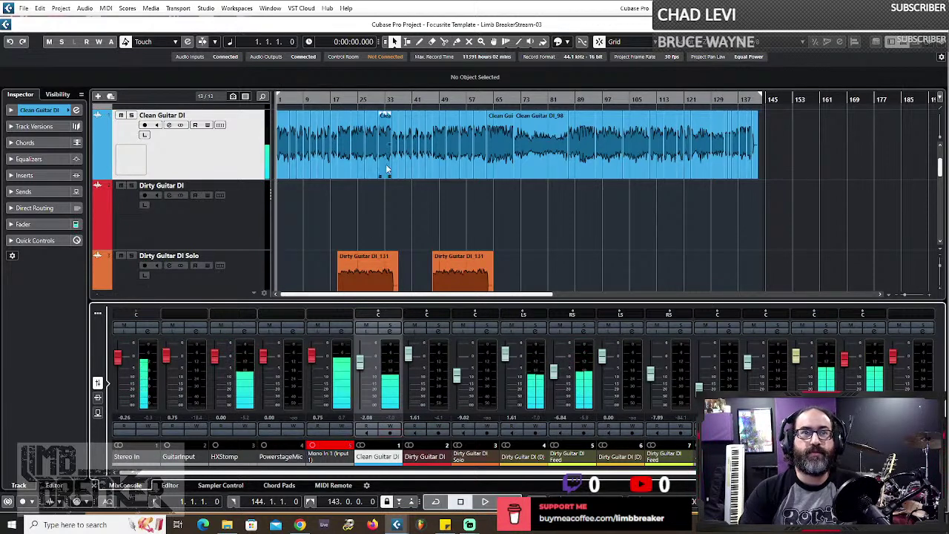
# - Play the whole project from bar 1 through to the end of the guitar tracks, and stop playback
pyautogui.click(286, 99)
pyautogui.press('Home')
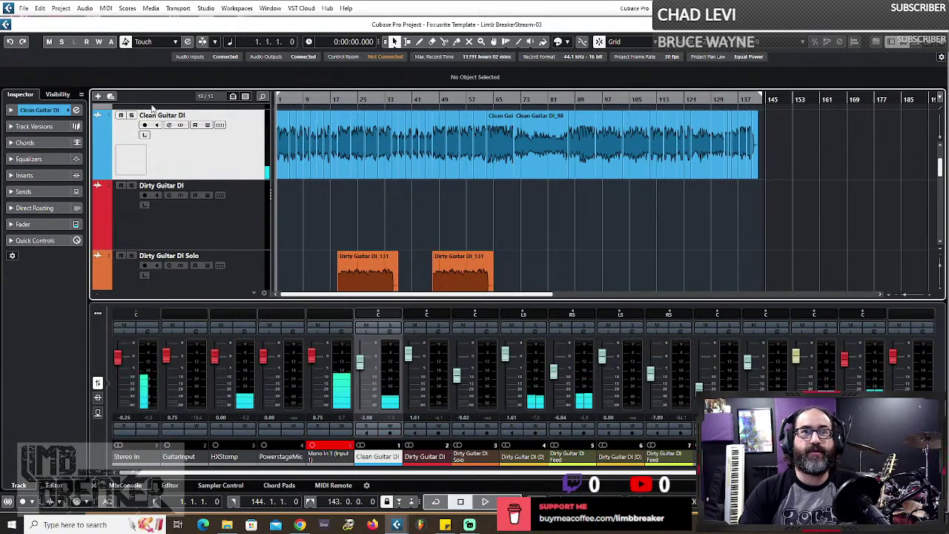
pyautogui.click(484, 502)
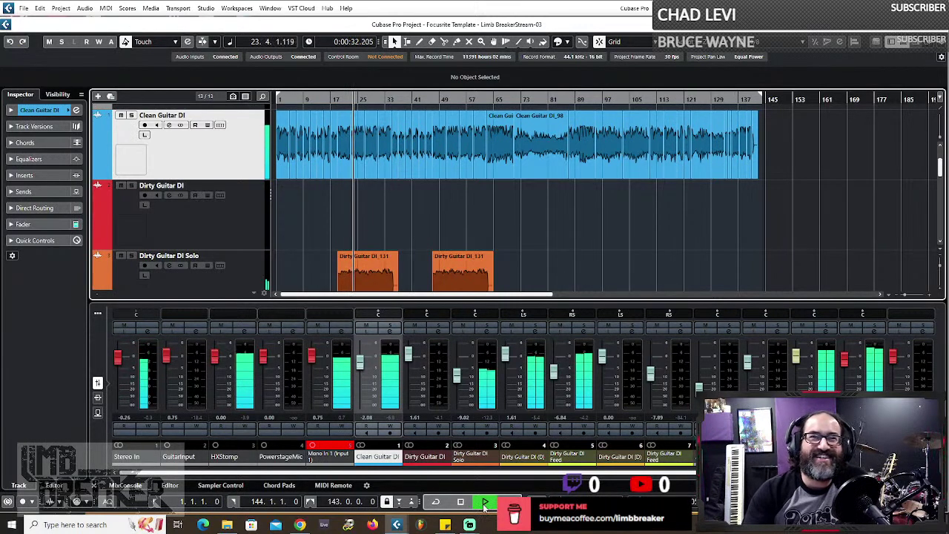
pyautogui.scroll(-2, 565, 200)
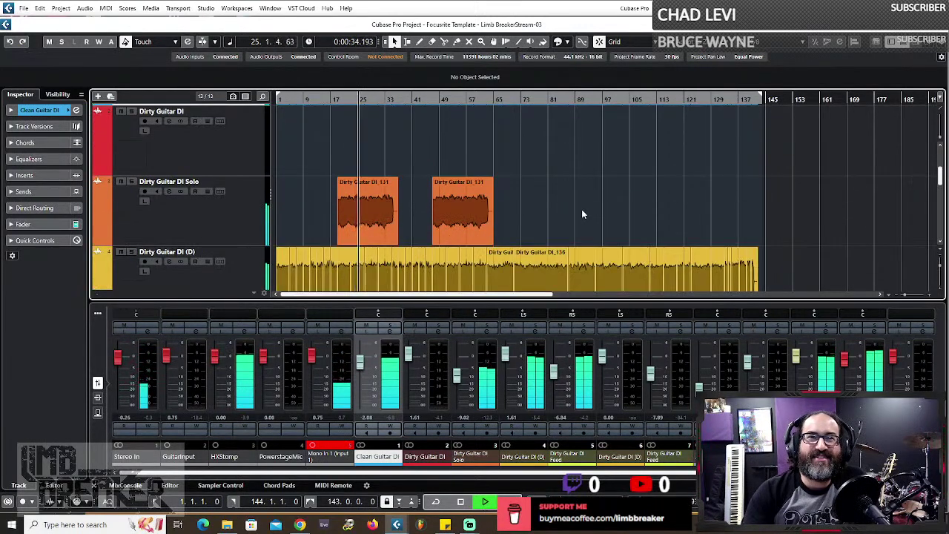
pyautogui.scroll(1, 582, 214)
pyautogui.scroll(1, 582, 213)
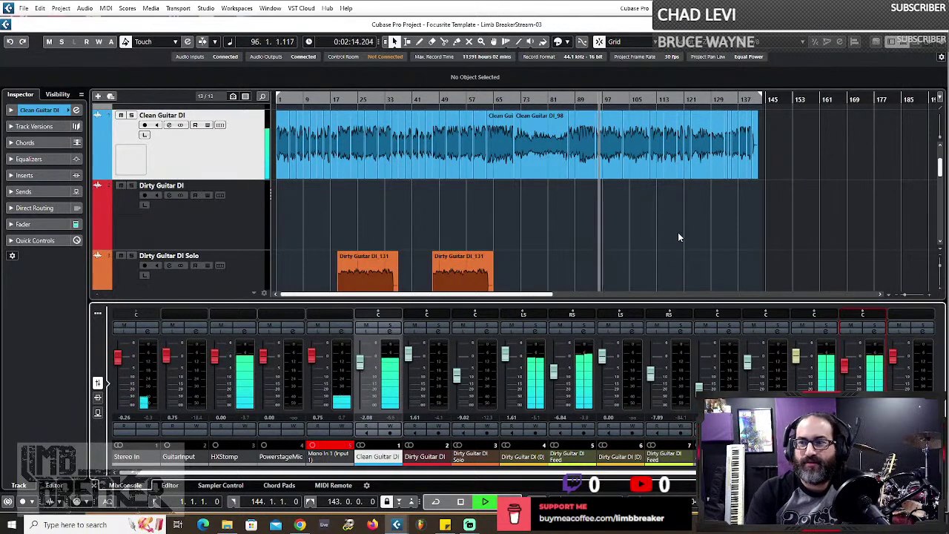
pyautogui.scroll(2, 679, 224)
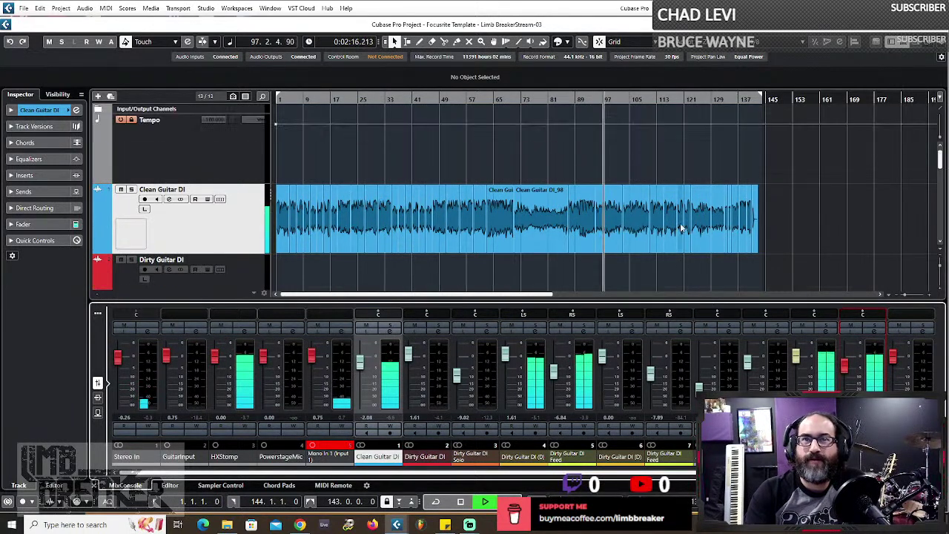
pyautogui.scroll(-1, 686, 245)
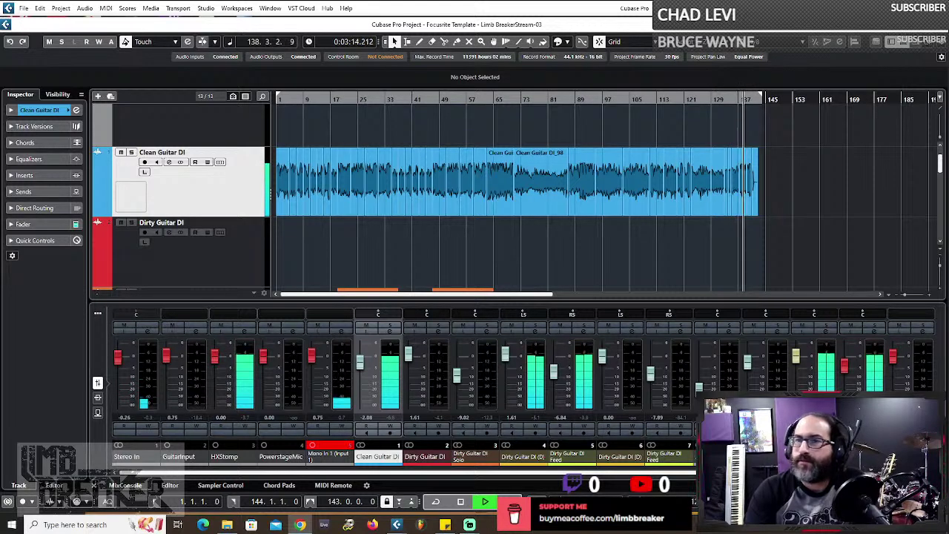
pyautogui.click(460, 502)
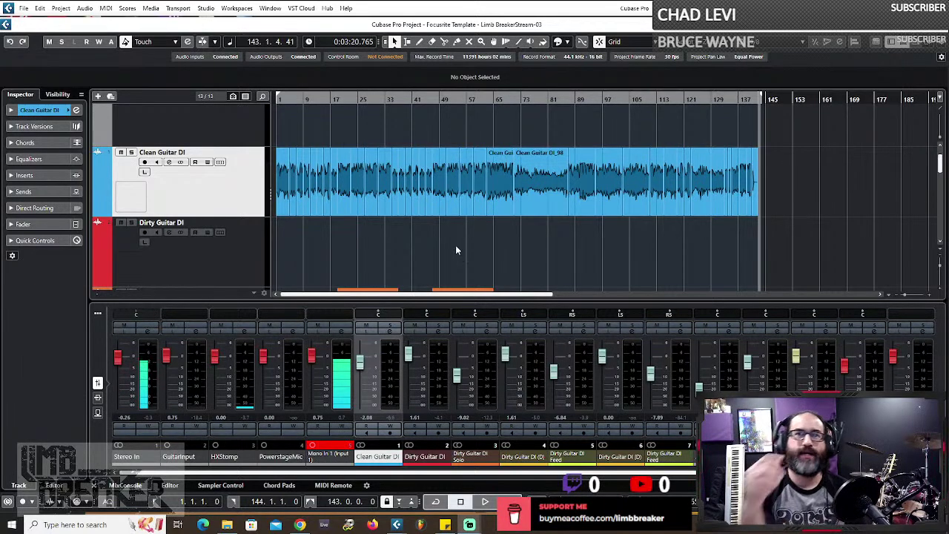
# - Play the first Dirty Guitar DI Solo section from bar 19 until the clip ends, and stop playback
pyautogui.scroll(-3, 455, 250)
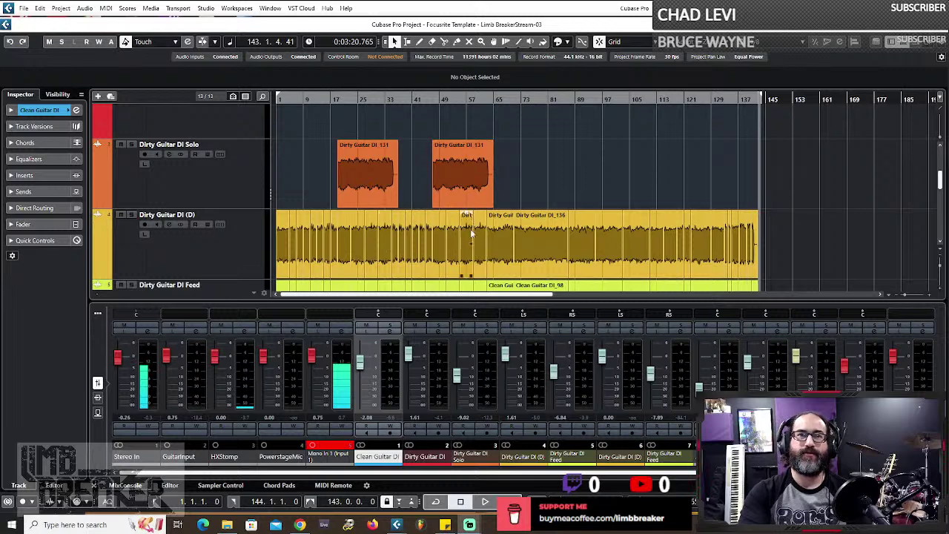
pyautogui.scroll(5, 475, 214)
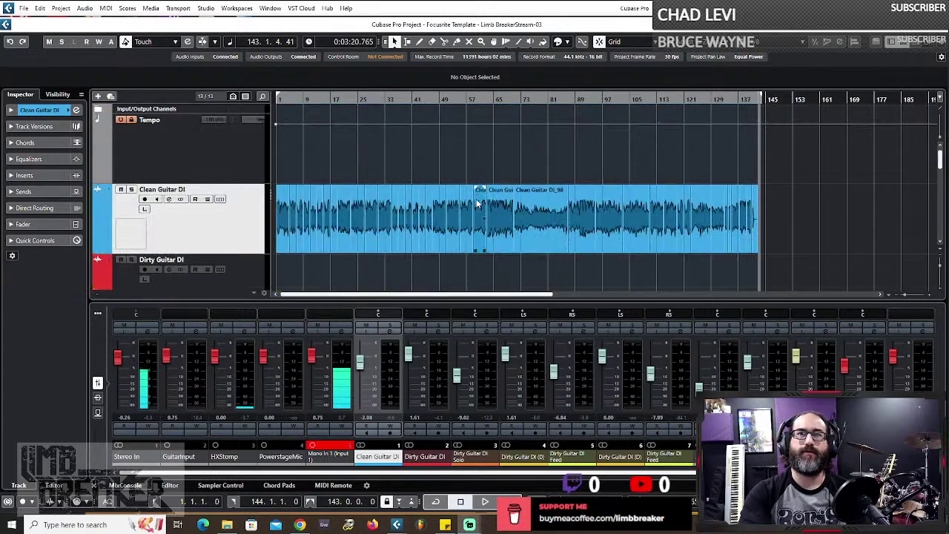
pyautogui.scroll(-4, 475, 201)
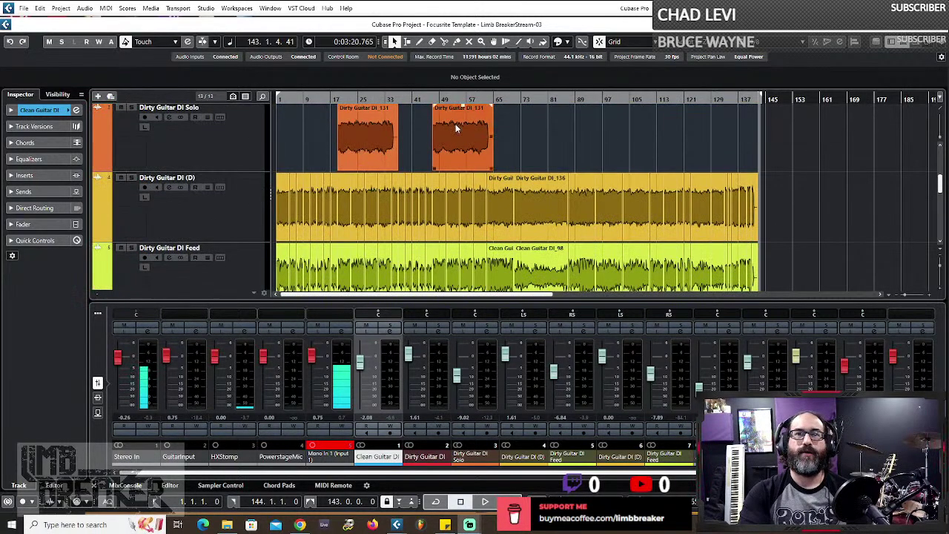
pyautogui.click(338, 99)
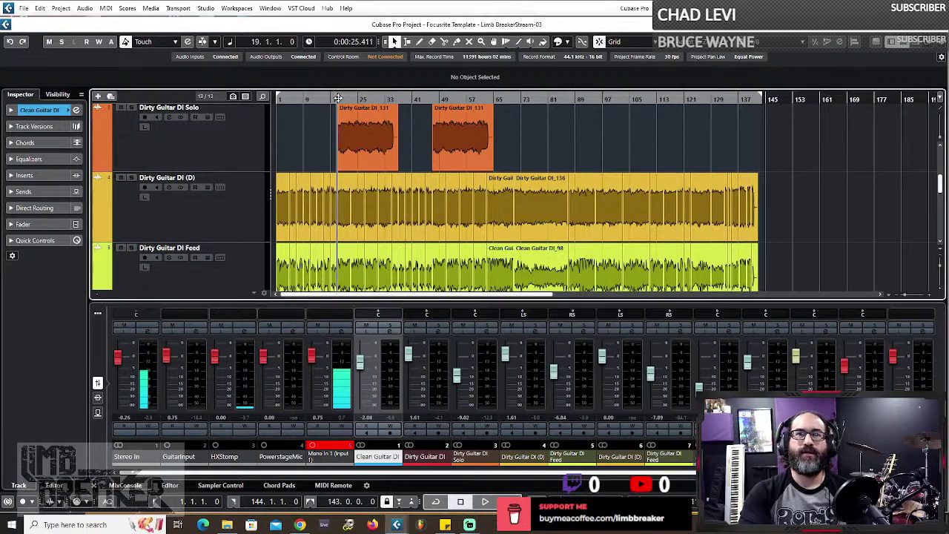
pyautogui.click(486, 502)
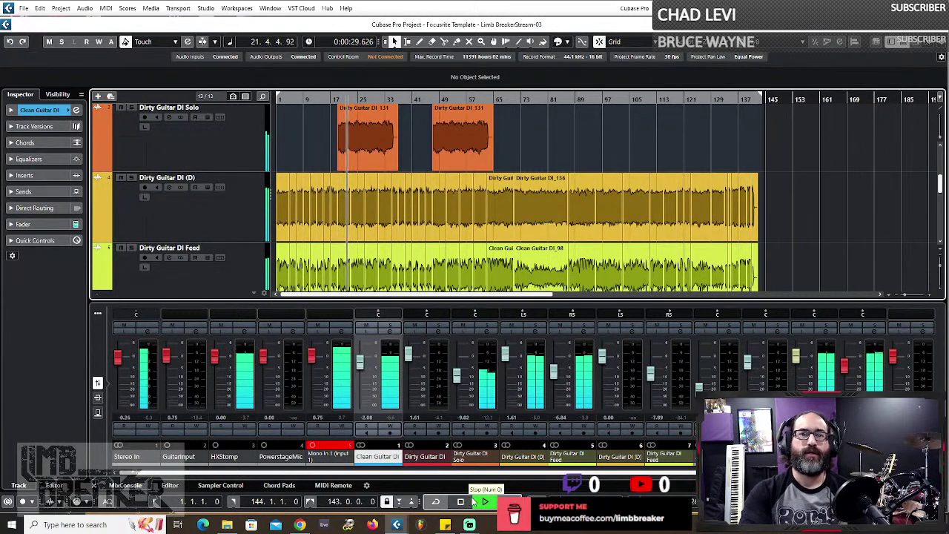
pyautogui.moveTo(445, 524)
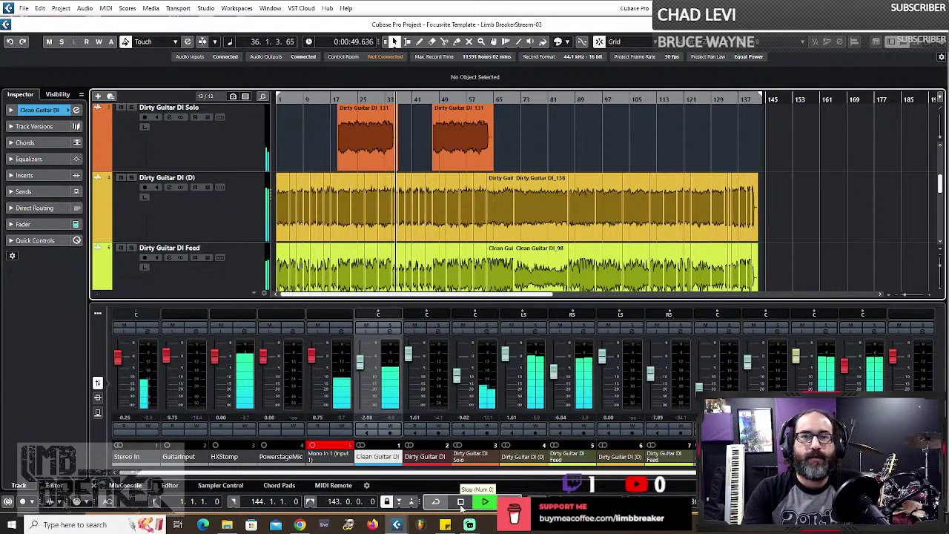
pyautogui.click(460, 503)
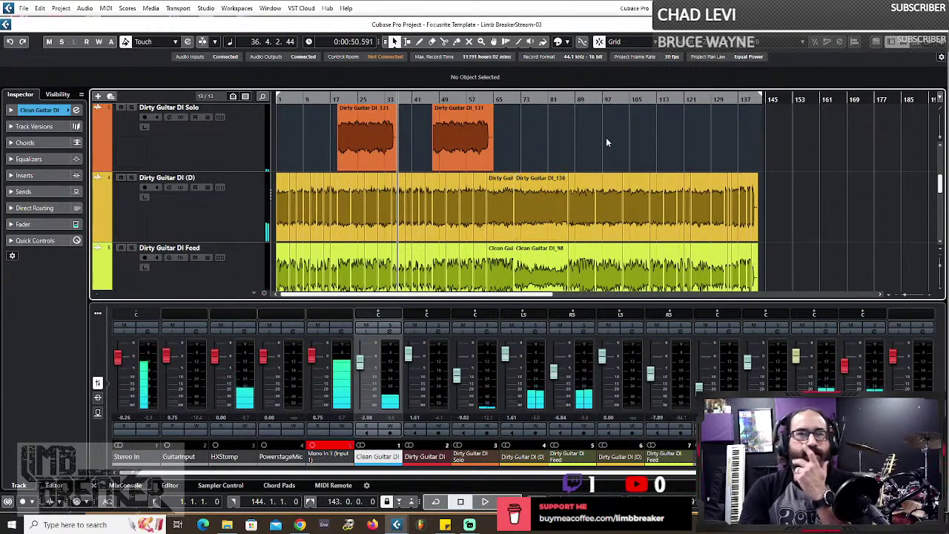
# - Play the song from bar 1, jump back to bar 33 during playback, and stop after that section
pyautogui.moveTo(708, 99)
pyautogui.mouseDown()
pyautogui.moveTo(747, 99)
pyautogui.moveTo(707, 112)
pyautogui.mouseUp()
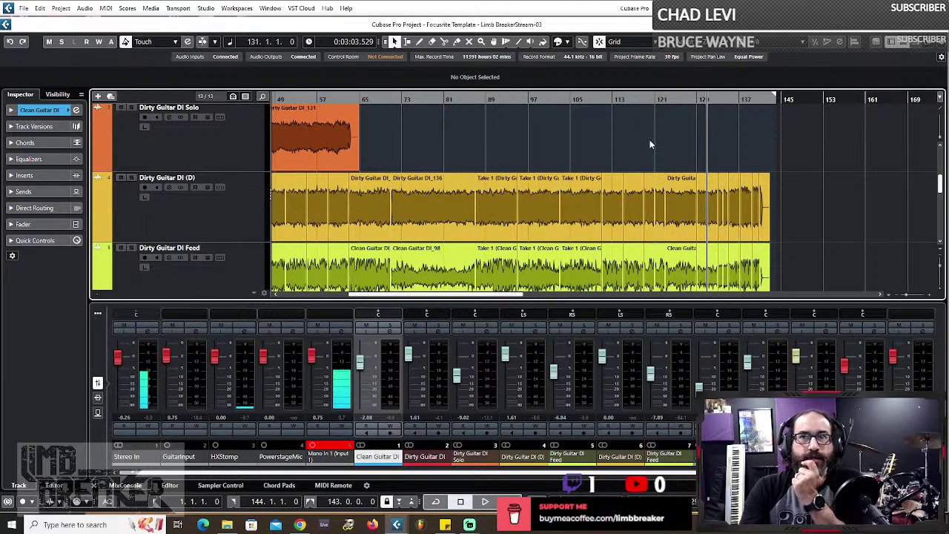
pyautogui.press('g')
pyautogui.press('g')
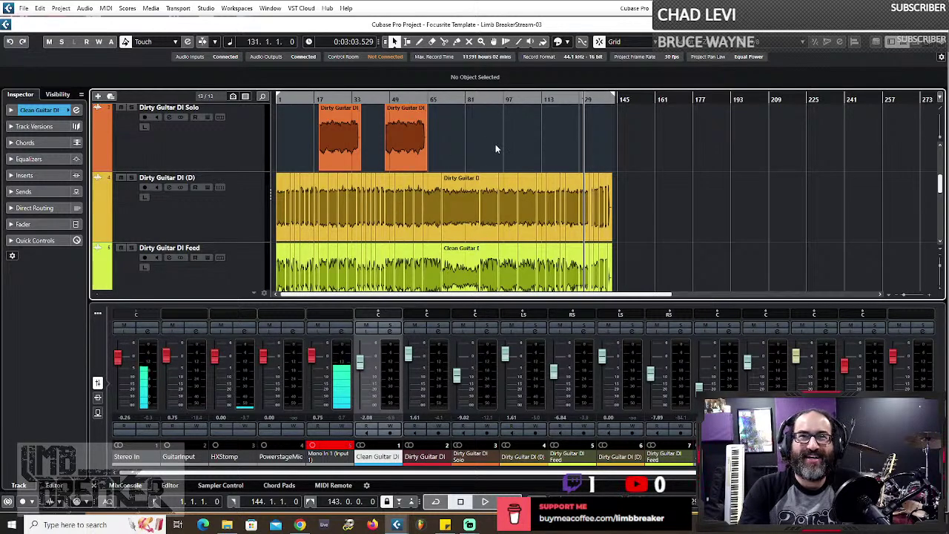
pyautogui.scroll(5, 495, 149)
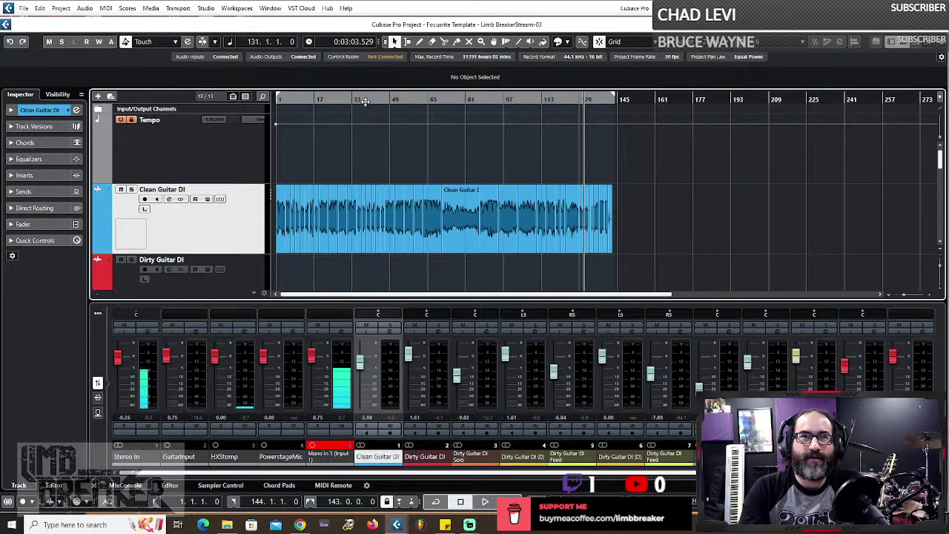
pyautogui.moveTo(361, 101); pyautogui.dragTo(354, 197)
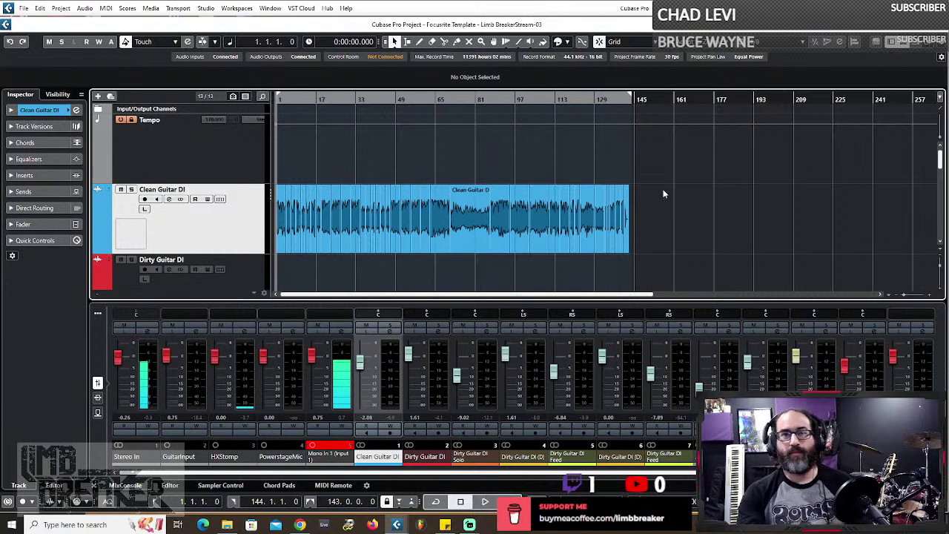
pyautogui.click(484, 503)
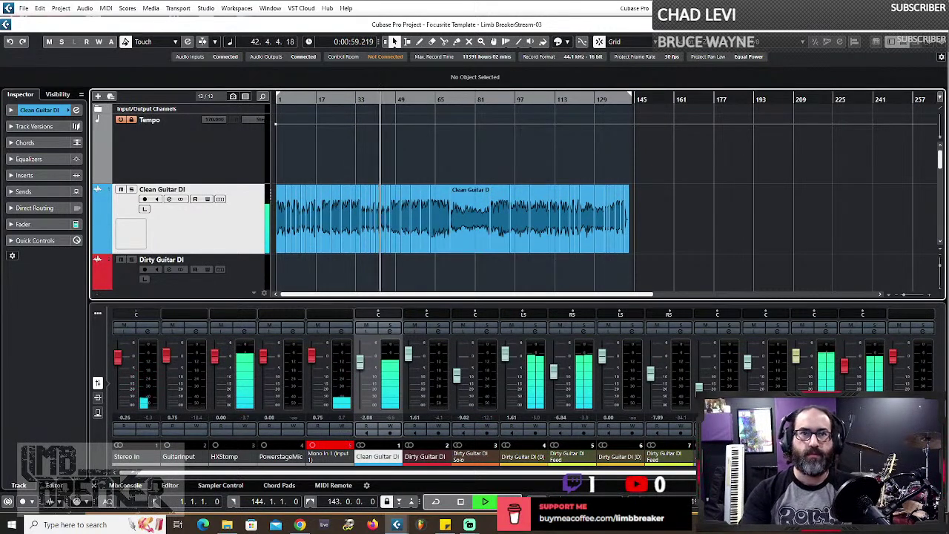
pyautogui.click(357, 100)
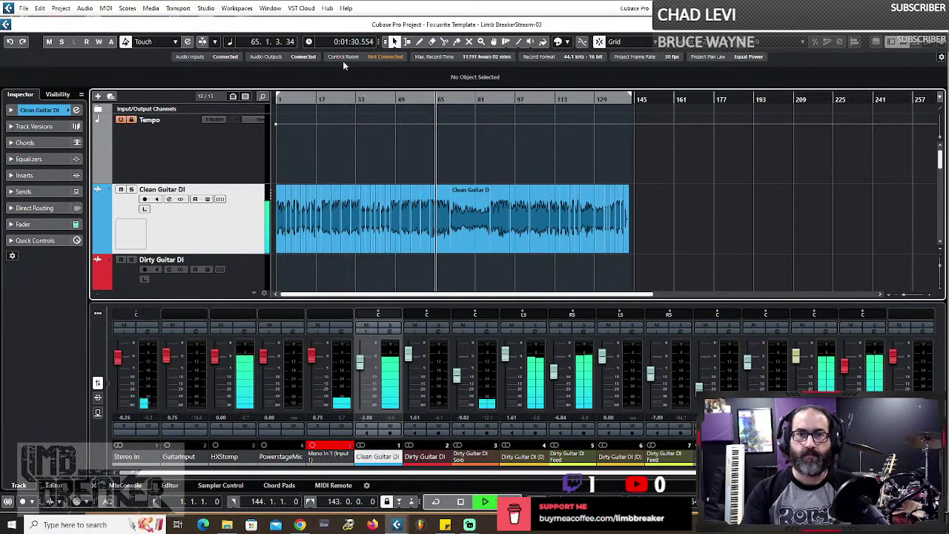
pyautogui.click(483, 501)
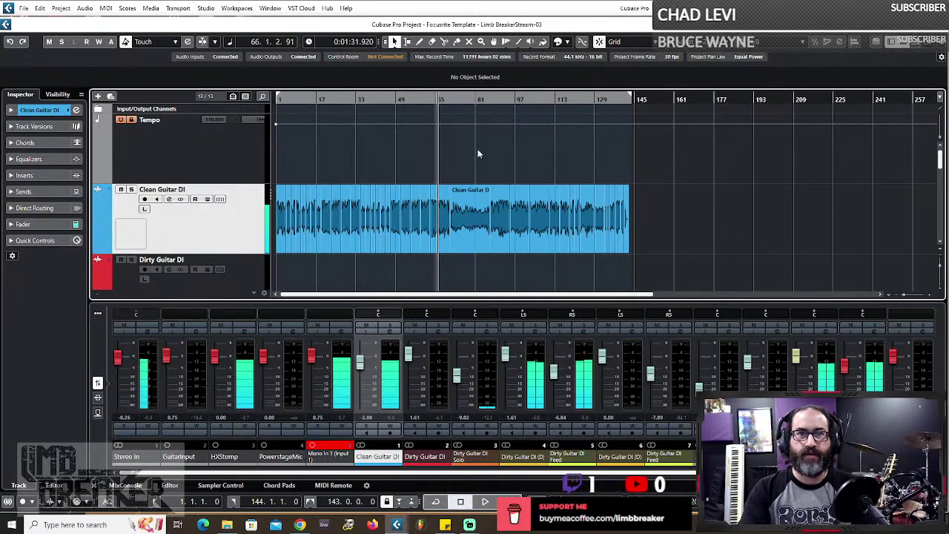
# - Place the project cursor at bar 58 and resume playback from there
pyautogui.click(420, 99)
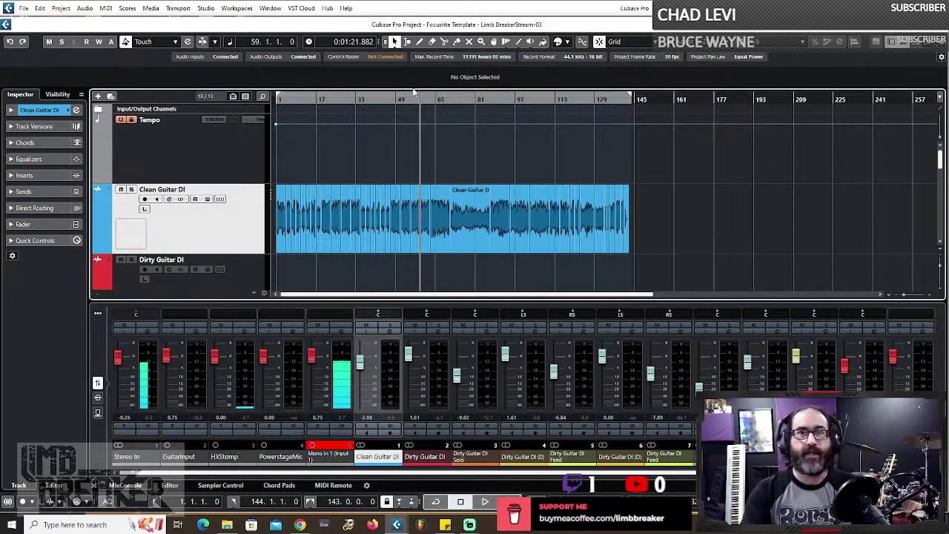
pyautogui.click(418, 100)
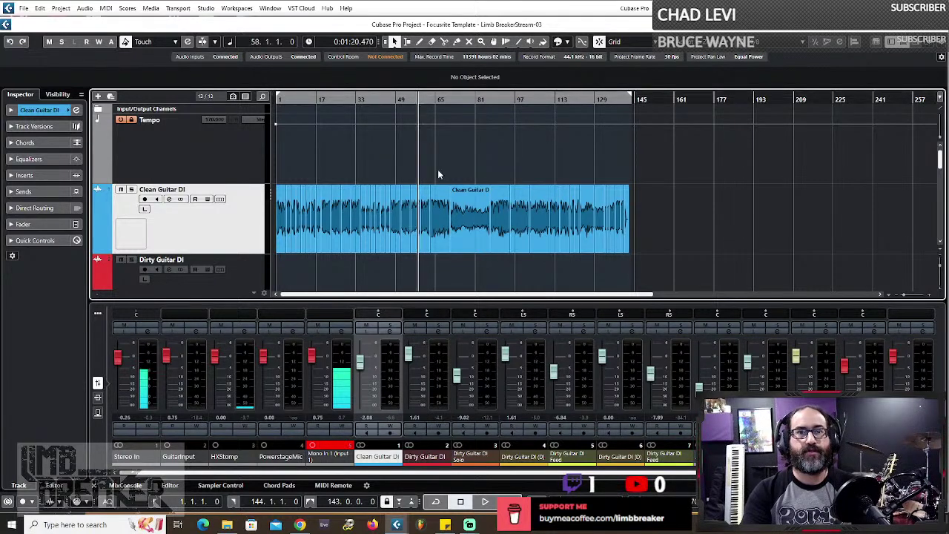
pyautogui.click(484, 502)
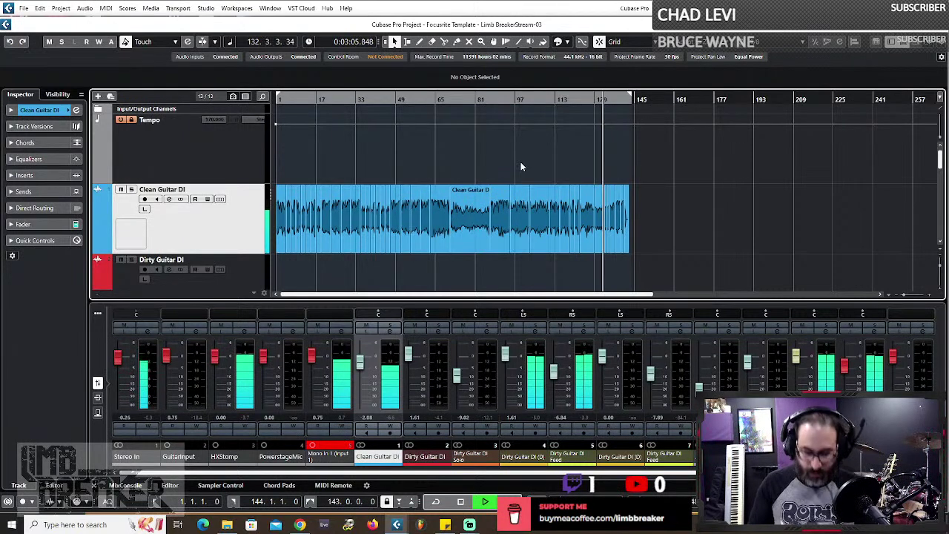
# - Replay the closing section several times from around bars 117 to 125, stop after the song ends, and return to bar 1
pyautogui.click(584, 101)
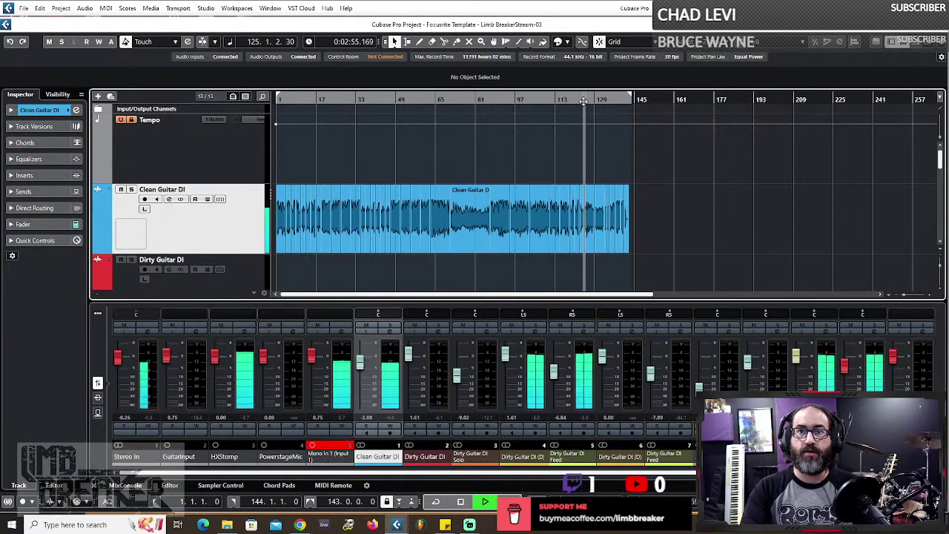
pyautogui.click(575, 102)
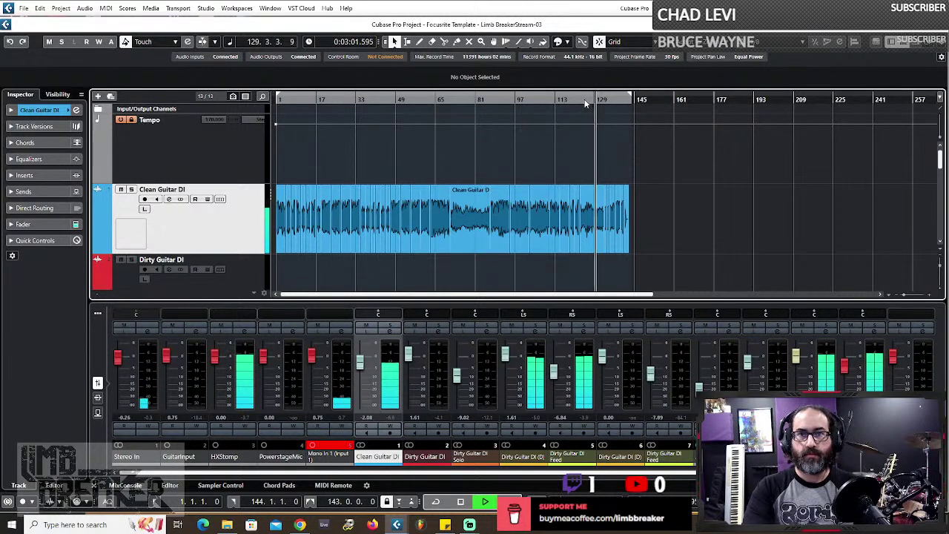
pyautogui.click(565, 100)
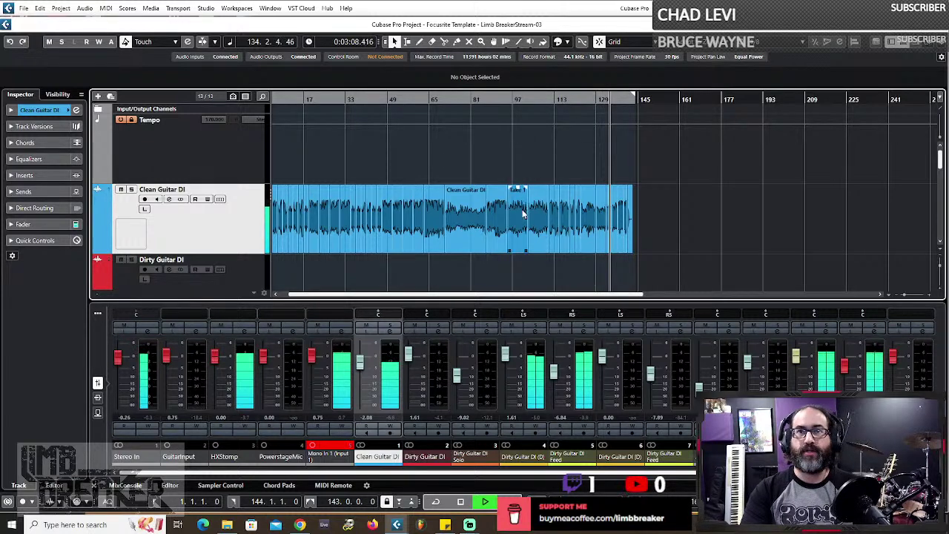
pyautogui.click(573, 100)
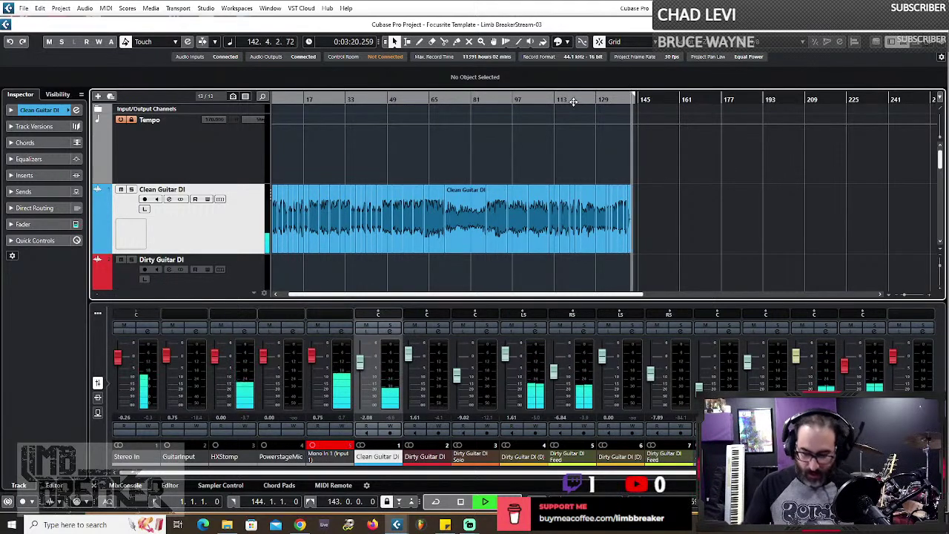
pyautogui.moveTo(469, 524)
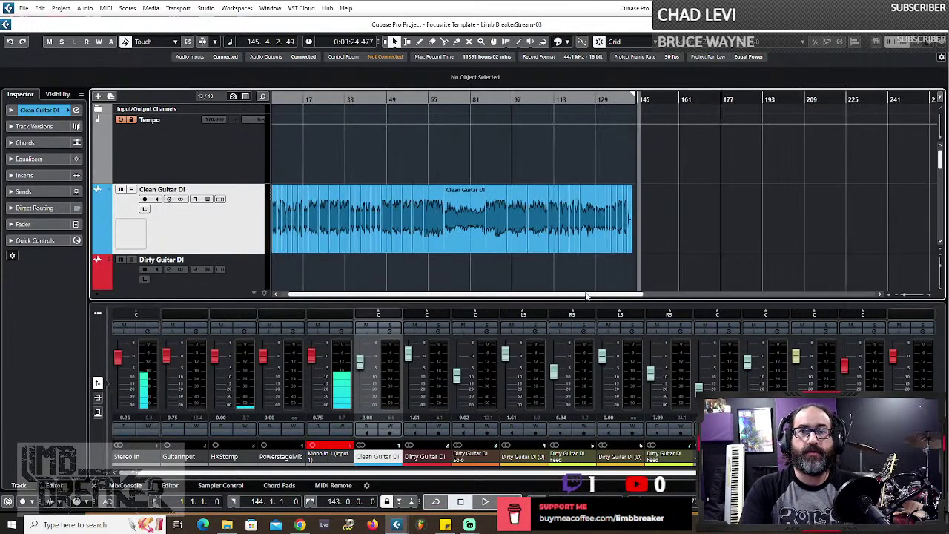
pyautogui.moveTo(588, 295); pyautogui.dragTo(544, 300)
pyautogui.press('Home')
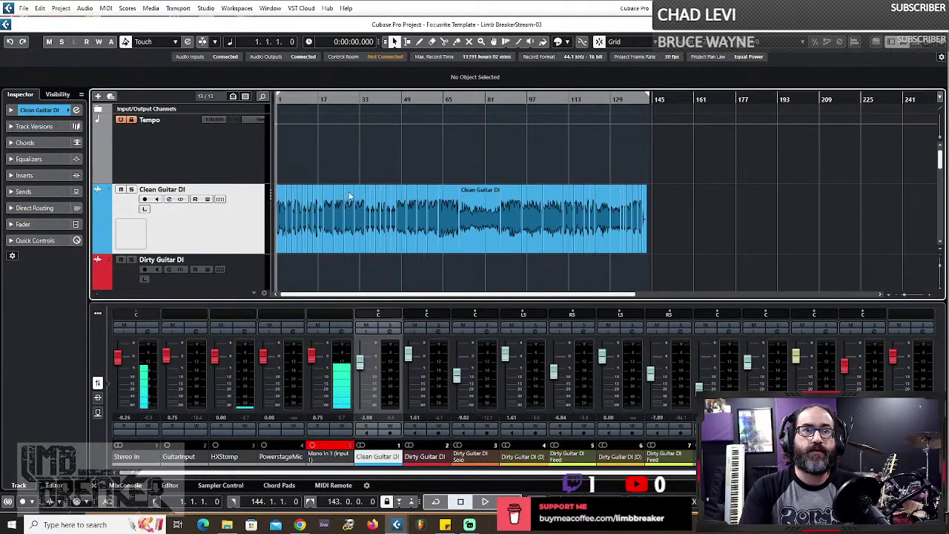
# - Look over the guitar tracks from Clean Guitar DI down to the empty duplicates, checking Dirty Guitar DI (D) and Dirty Guitar DI Feed
pyautogui.scroll(-6, 378, 231)
pyautogui.scroll(1, 395, 234)
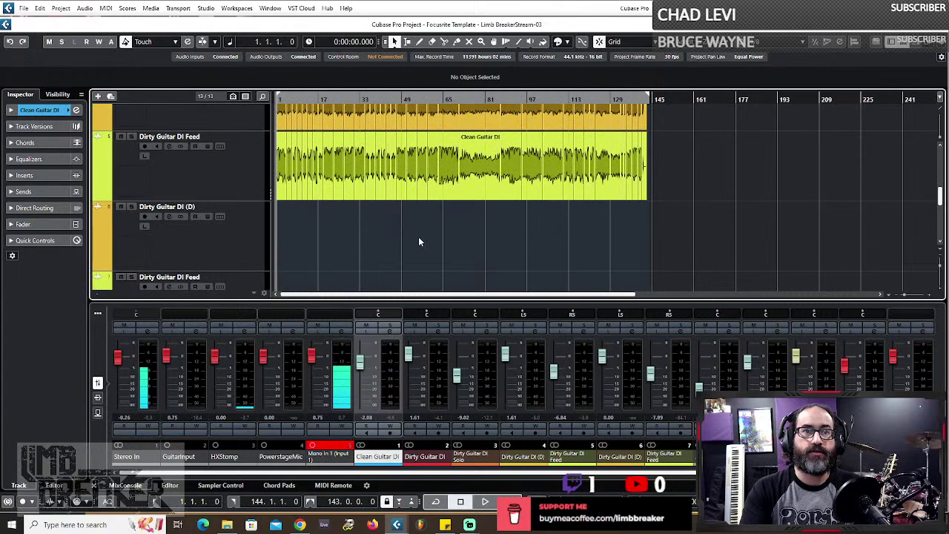
pyautogui.scroll(3, 418, 242)
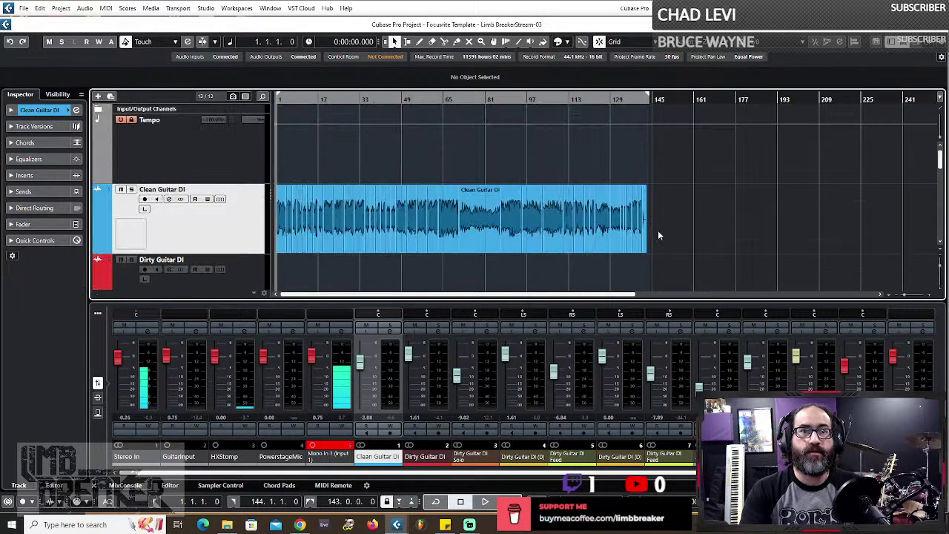
pyautogui.scroll(-4, 301, 270)
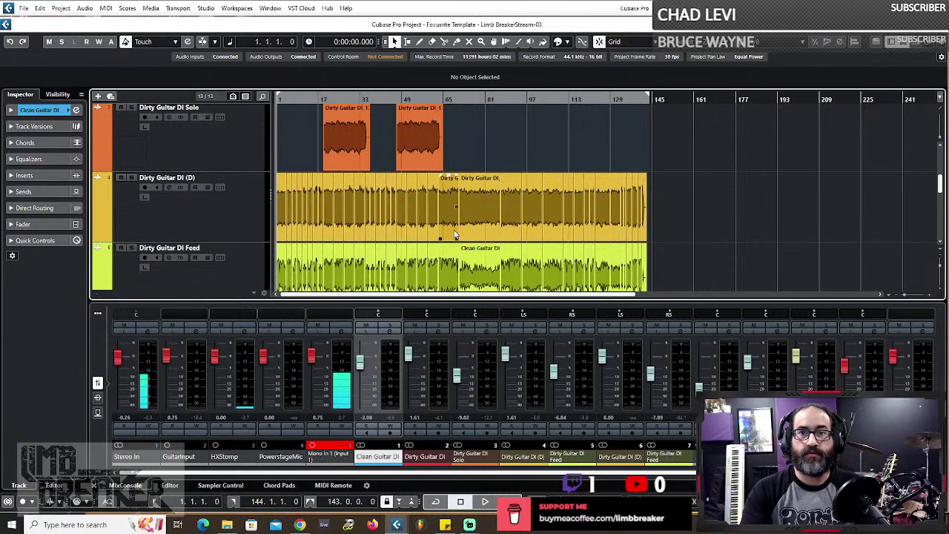
pyautogui.click(178, 269)
pyautogui.click(219, 230)
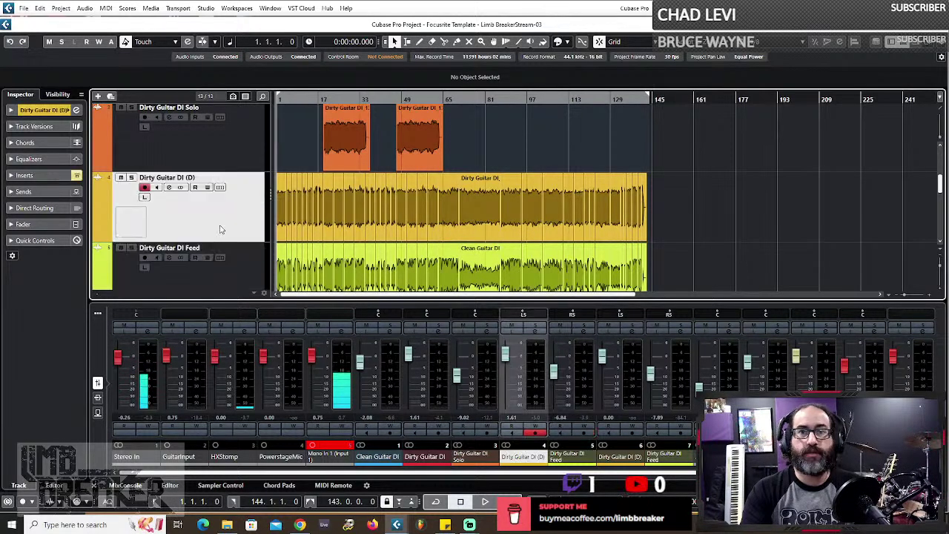
pyautogui.scroll(-1, 219, 229)
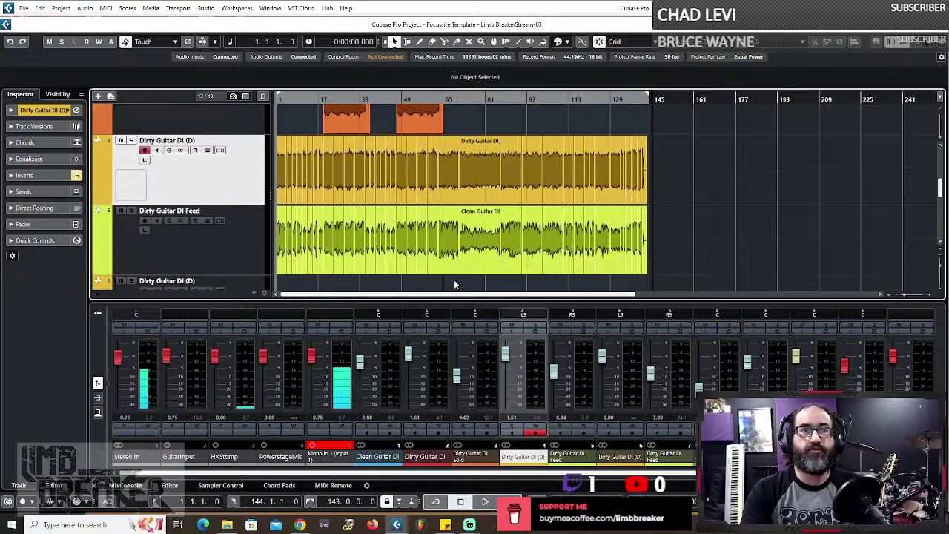
pyautogui.scroll(1, 230, 250)
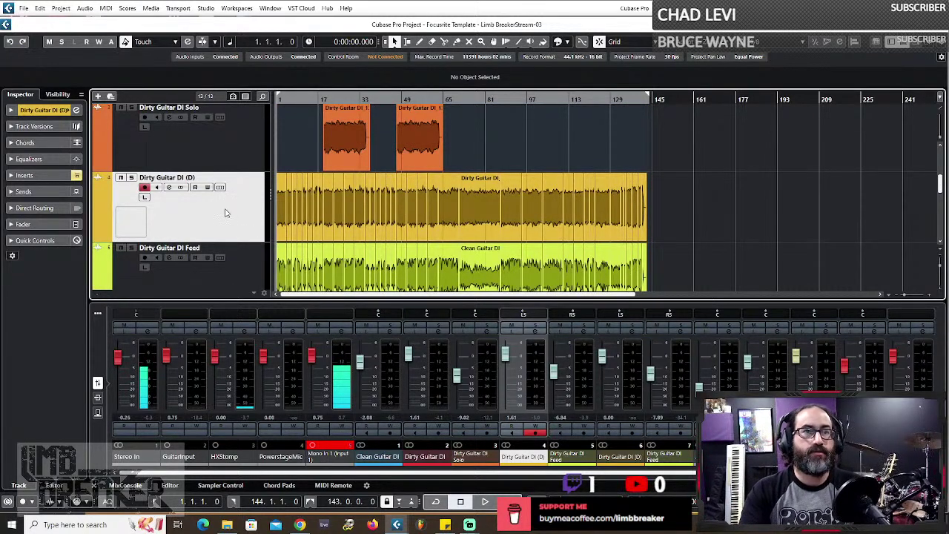
pyautogui.scroll(-1, 223, 220)
pyautogui.click(239, 213)
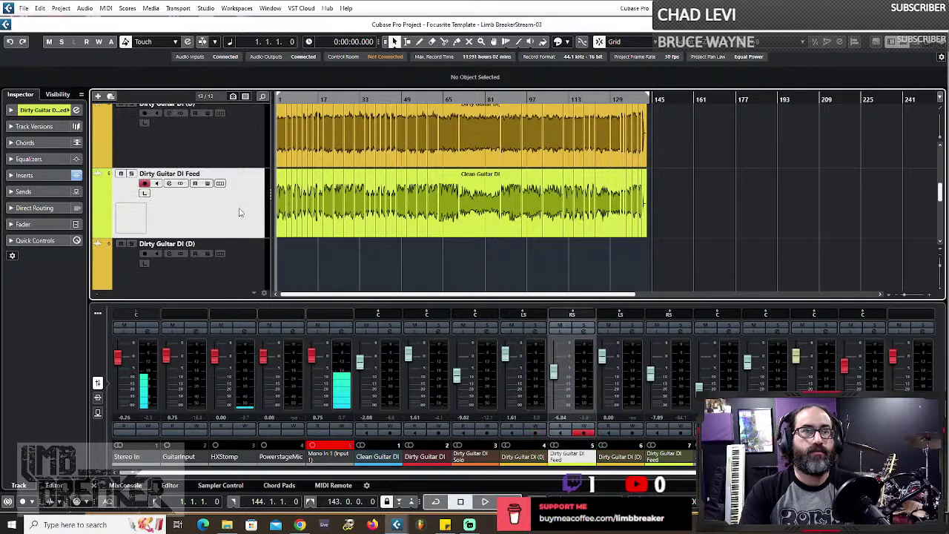
pyautogui.click(64, 192)
pyautogui.click(64, 191)
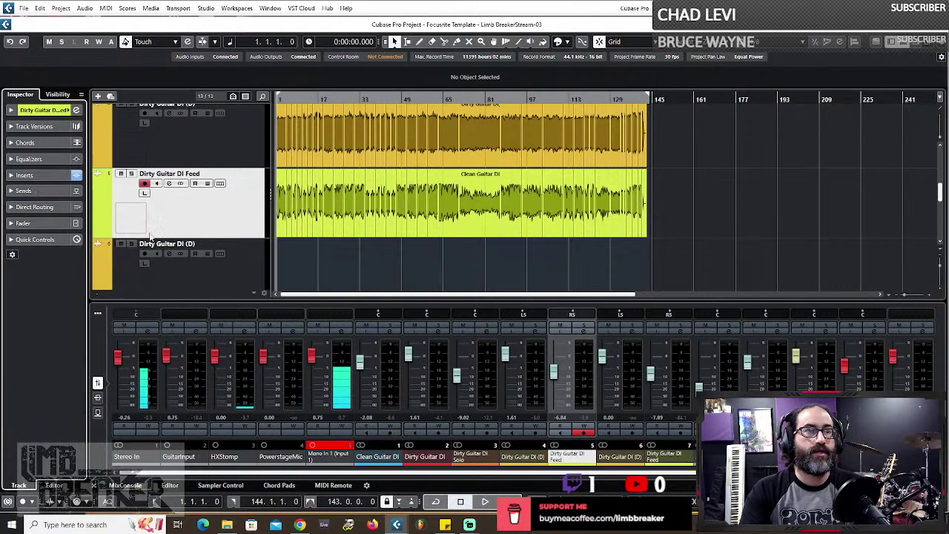
pyautogui.rightClick(237, 231)
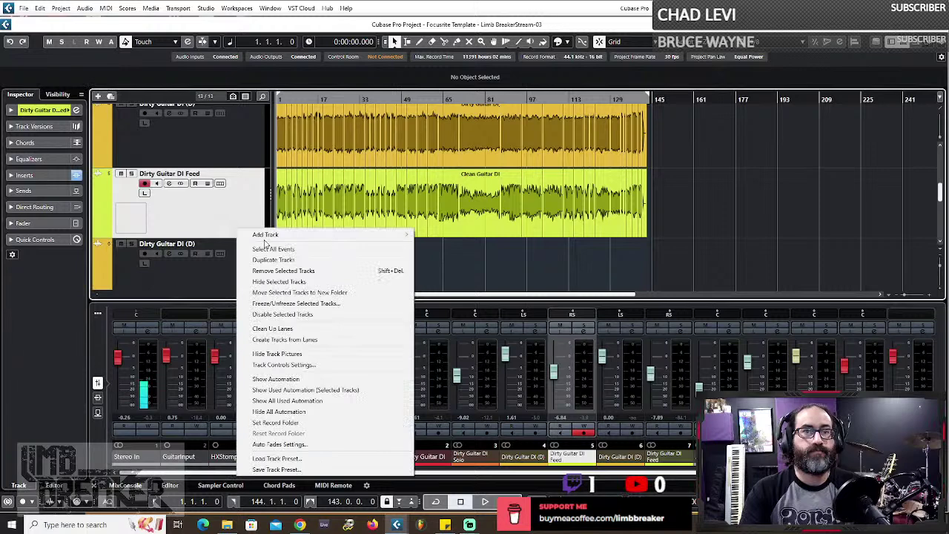
pyautogui.click(215, 216)
pyautogui.rightClick(215, 215)
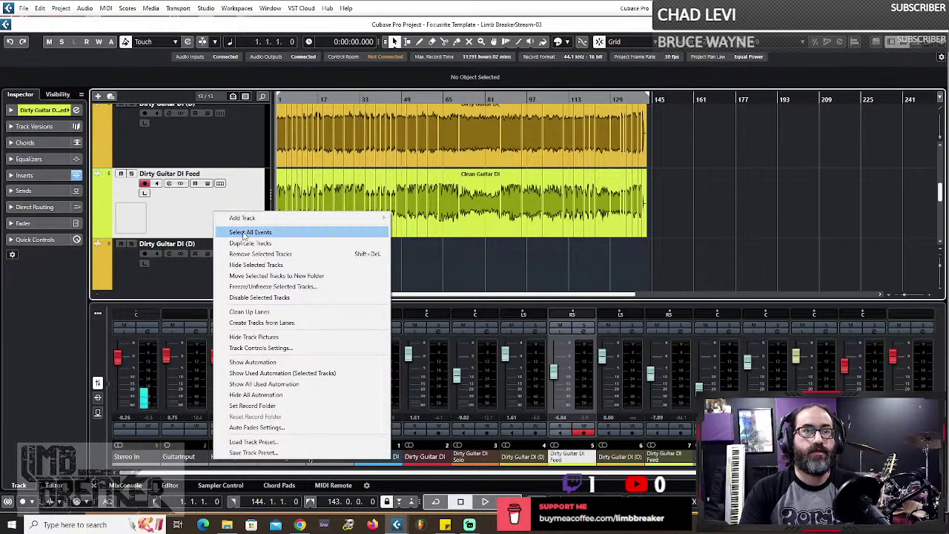
pyautogui.click(244, 233)
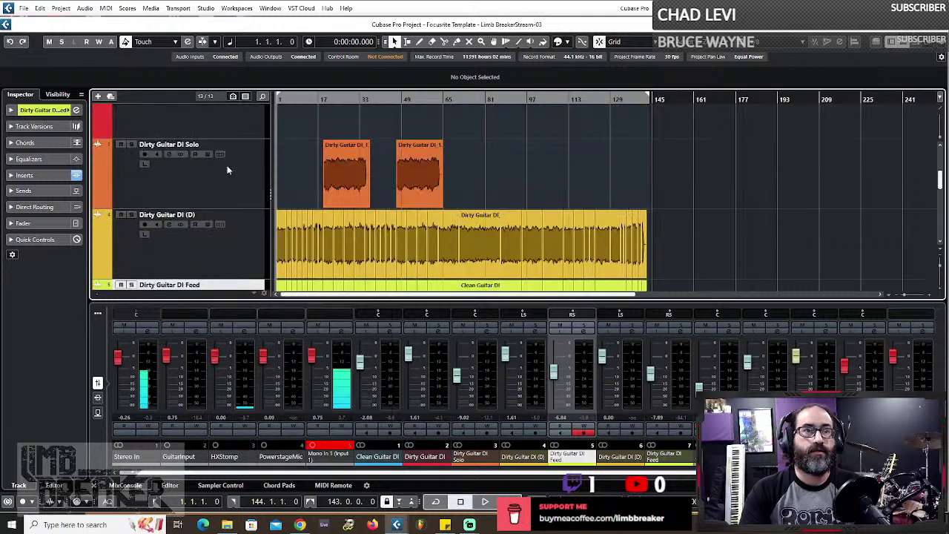
# - Rename track 4, Dirty Guitar DI (D), as "Dirty Guitar1" and track 5, Dirty Guitar DI Feed, as "Dirty Guitar 2"
pyautogui.click(173, 215)
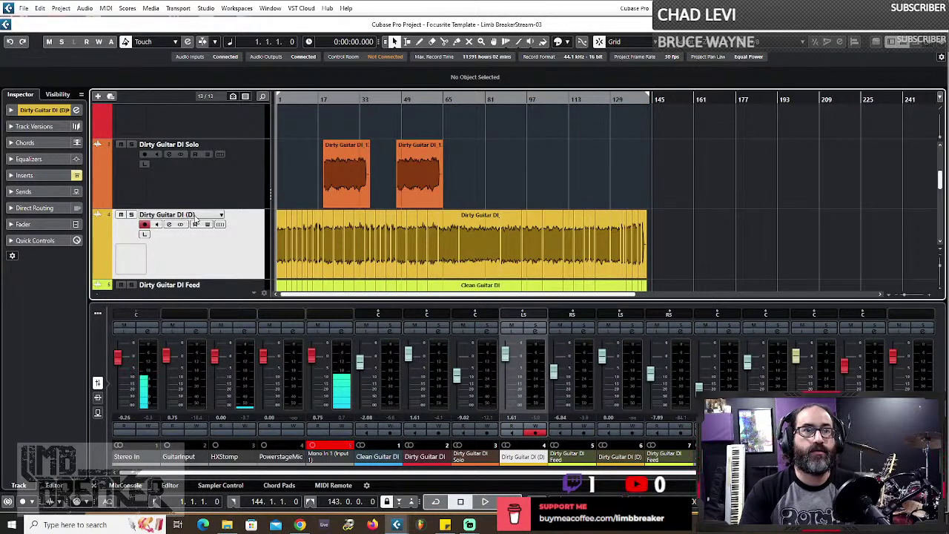
pyautogui.doubleClick(178, 214)
pyautogui.moveTo(186, 214); pyautogui.dragTo(195, 214)
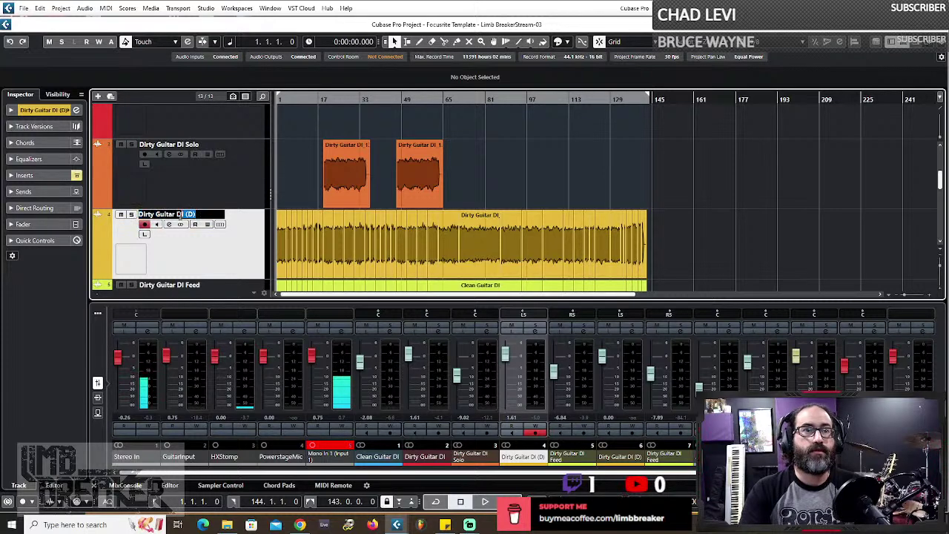
pyautogui.press('BackSpace')
pyautogui.press('BackSpace')
pyautogui.press('BackSpace')
pyautogui.press('BackSpace')
pyautogui.press('BackSpace')
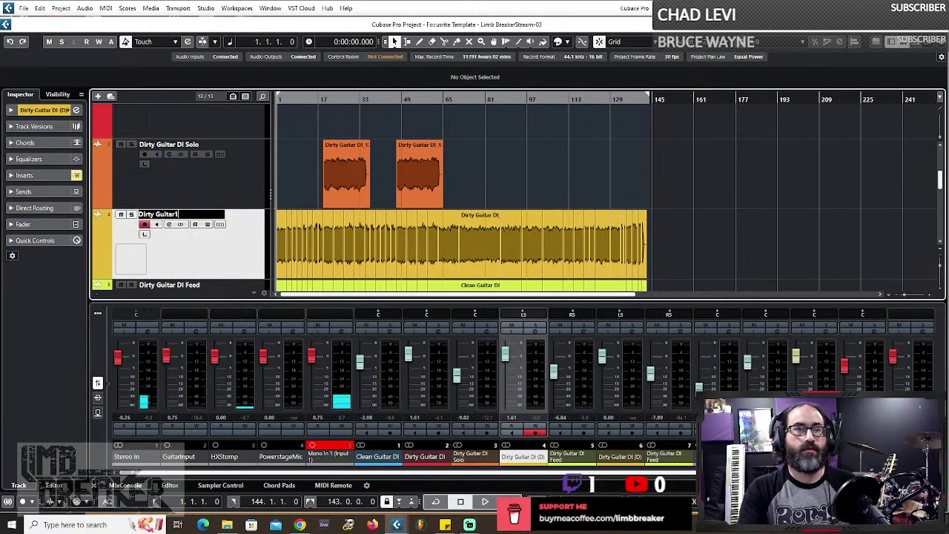
pyautogui.press('Tab')
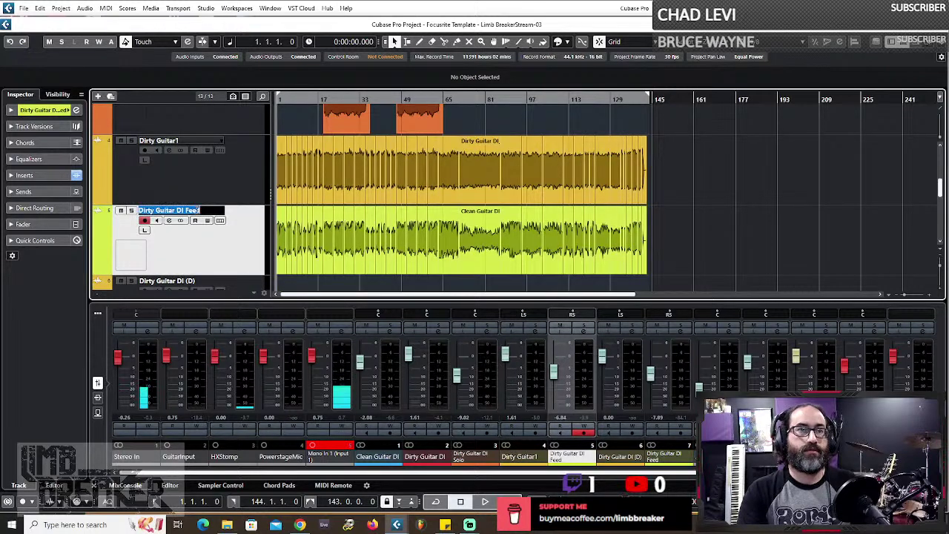
pyautogui.doubleClick(194, 212)
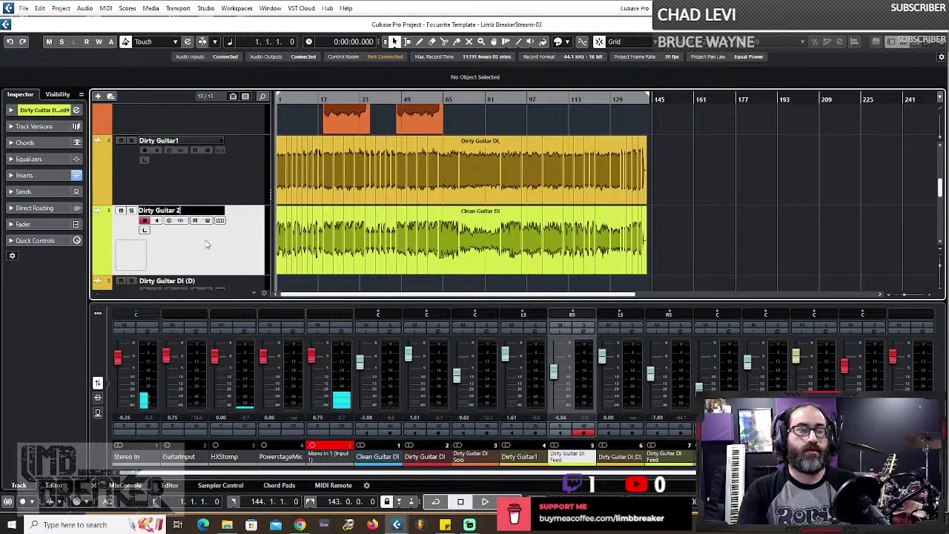
pyautogui.press('Return')
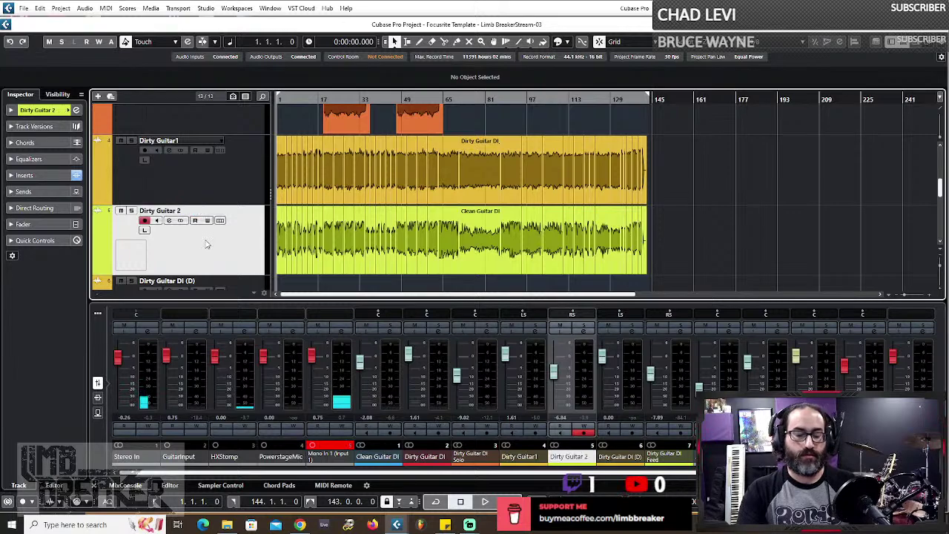
# - Duplicate the Dirty Guitar 2 track with its recorded events and rename the copy "Dirty Guitar 3"
pyautogui.click(251, 183)
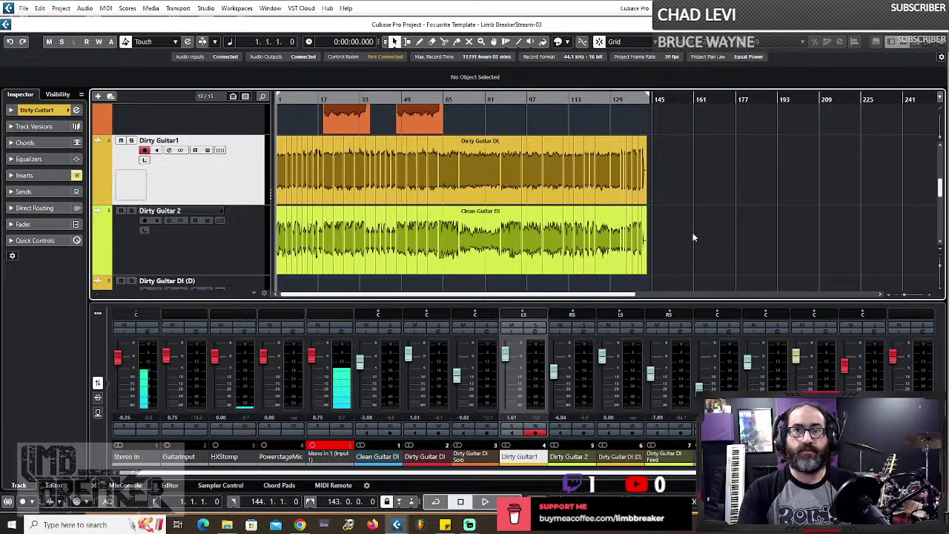
pyautogui.scroll(5, 687, 236)
pyautogui.click(418, 223)
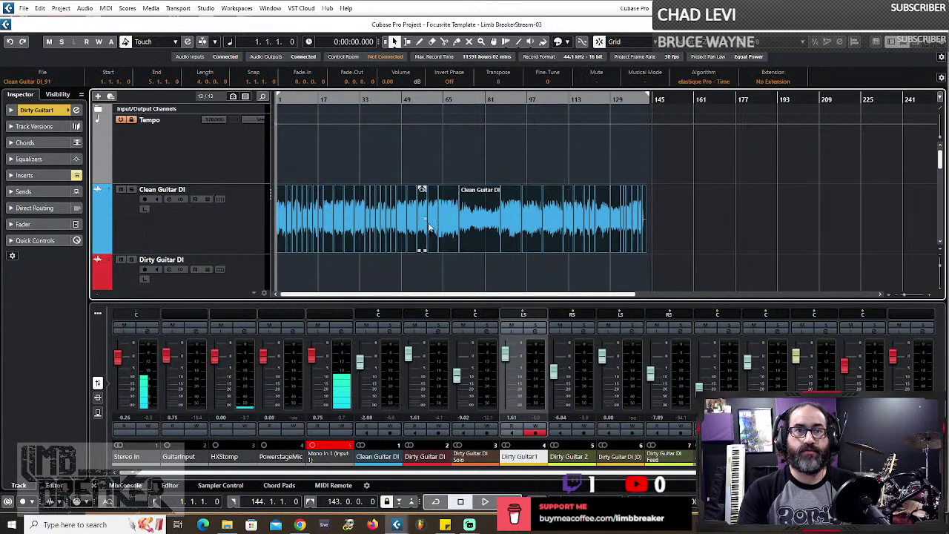
pyautogui.scroll(-10, 449, 239)
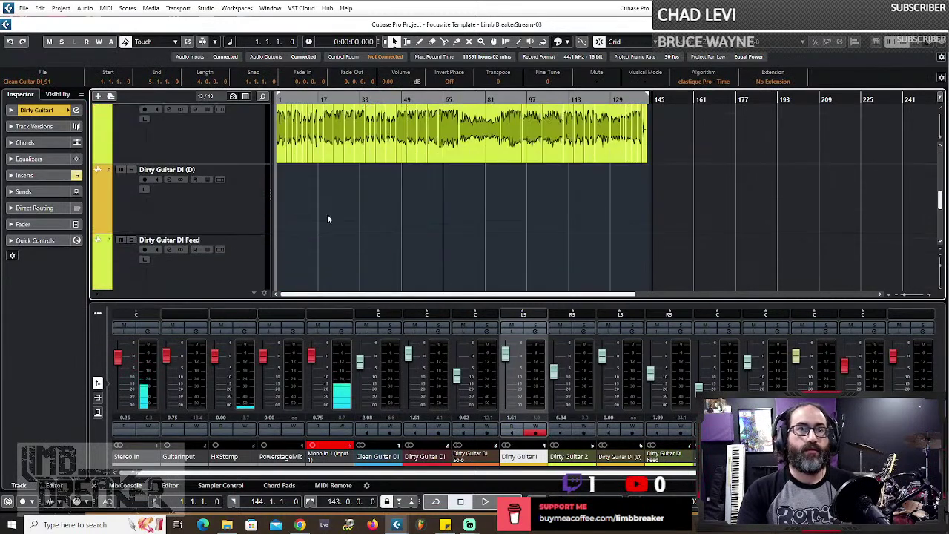
pyautogui.click(189, 185)
pyautogui.rightClick(197, 176)
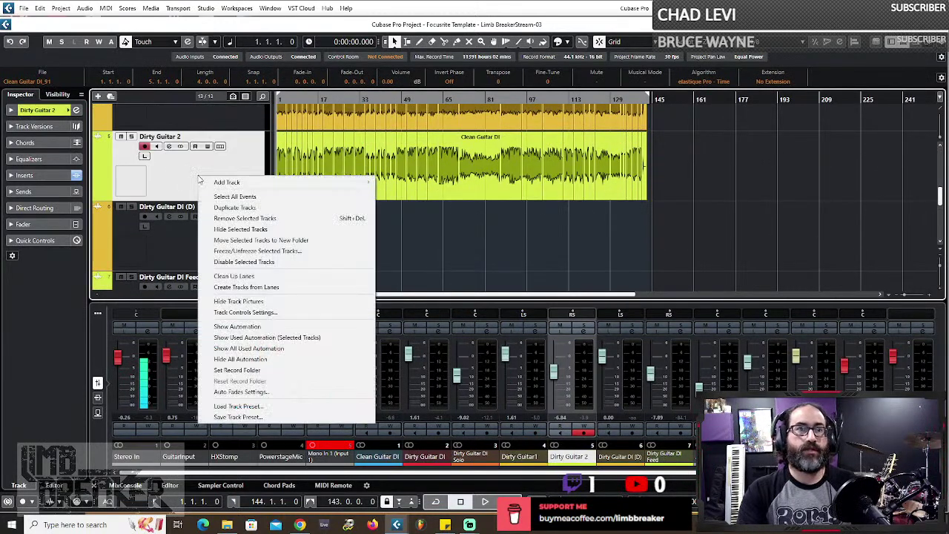
pyautogui.click(236, 207)
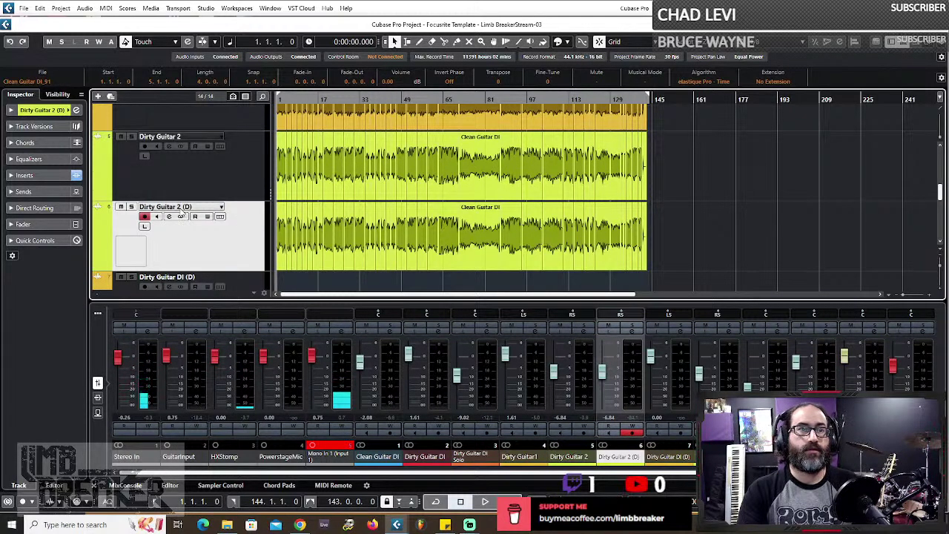
pyautogui.doubleClick(181, 208)
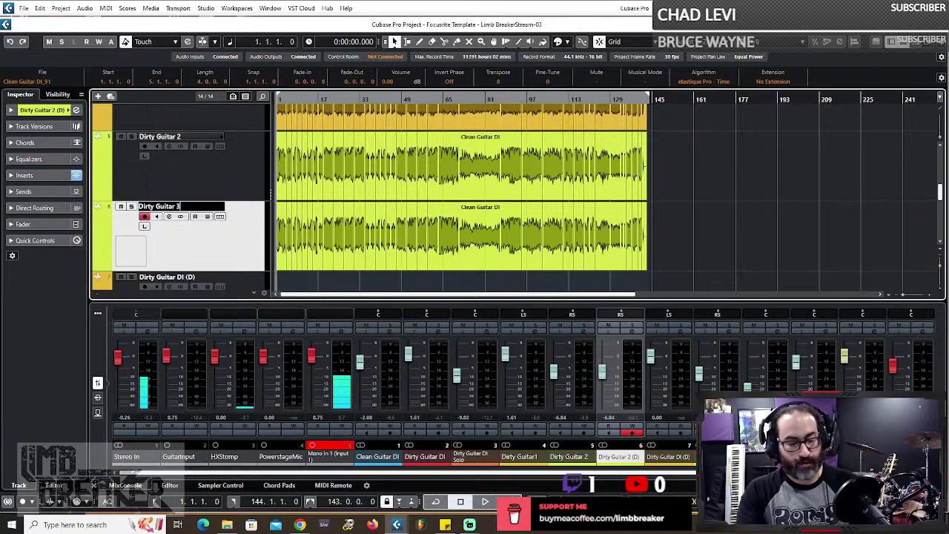
pyautogui.press('Return')
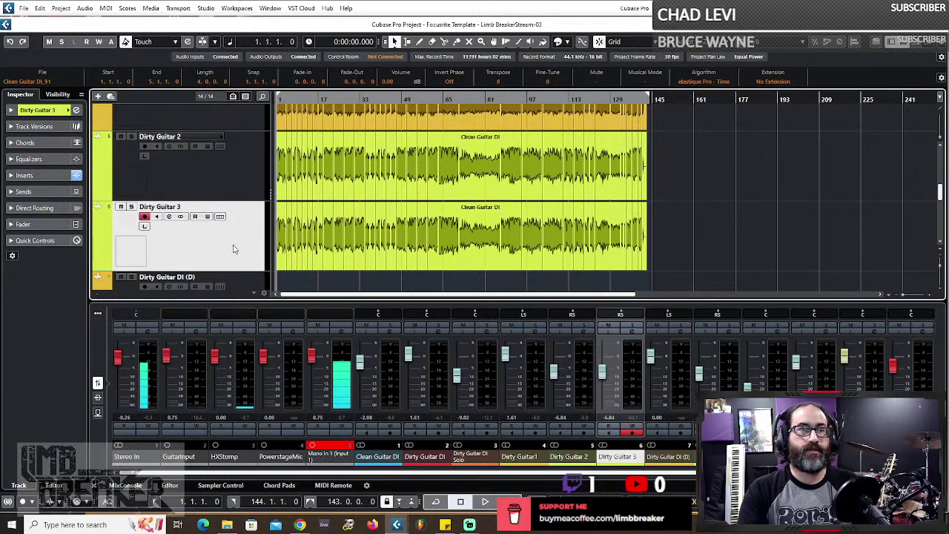
# - Show the insert effects of the Dirty Guitar 3 track and open its AmpSimulator plug-in
pyautogui.scroll(2, 233, 248)
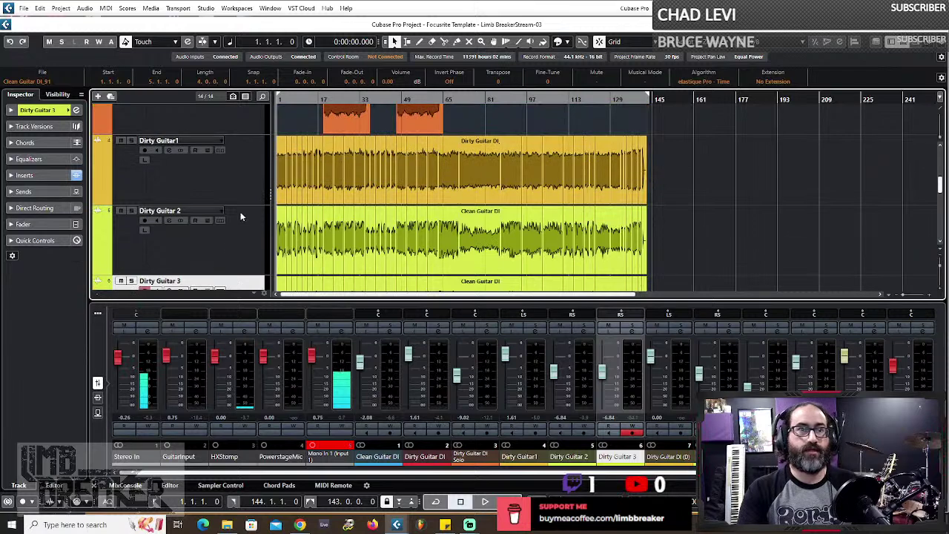
pyautogui.scroll(-2, 239, 255)
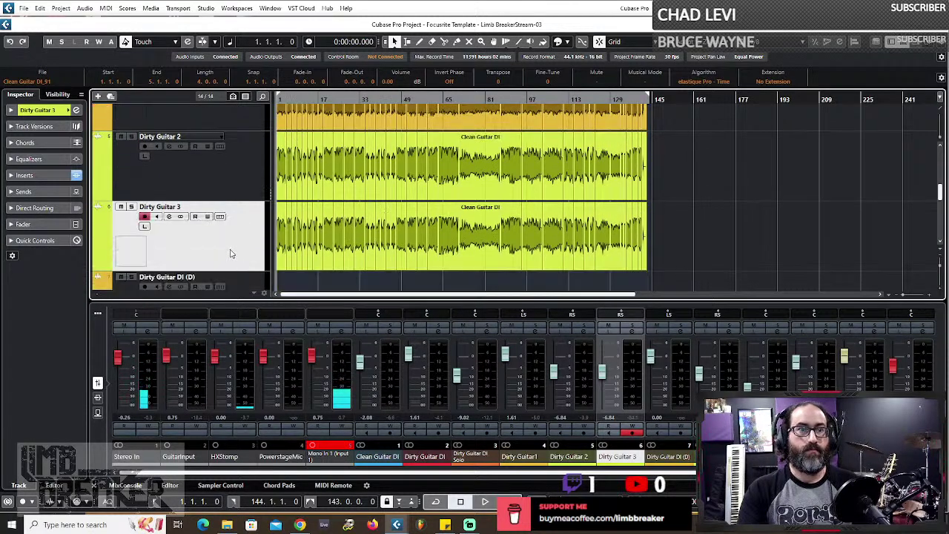
pyautogui.click(12, 175)
pyautogui.click(50, 209)
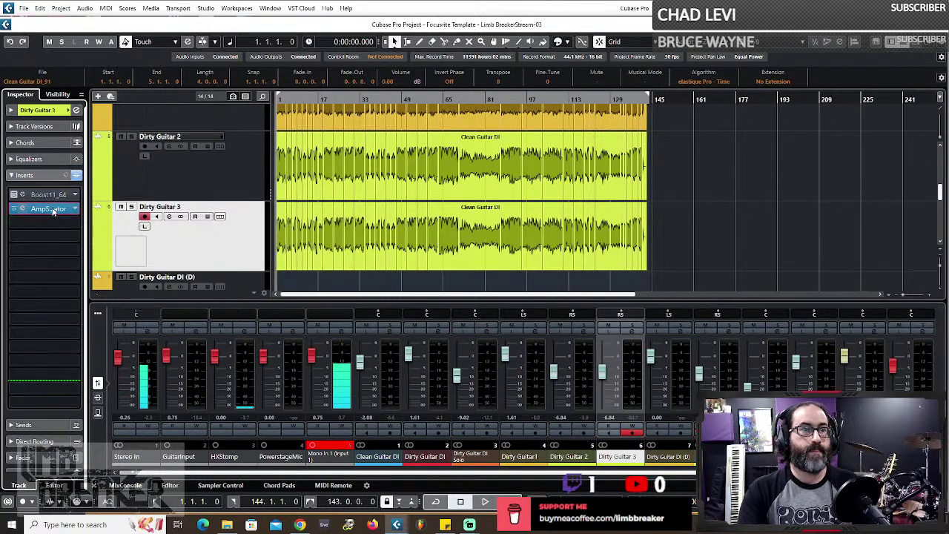
pyautogui.click(52, 210)
pyautogui.click(52, 211)
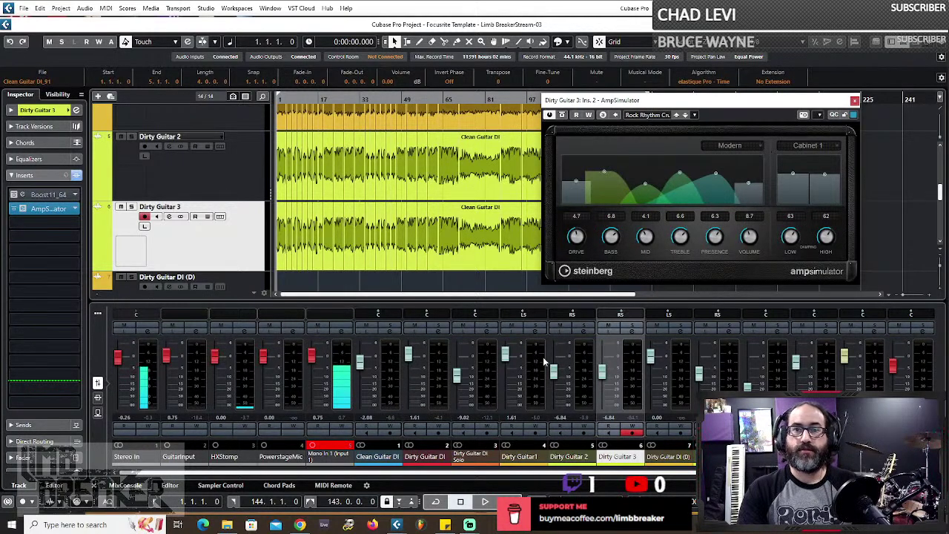
# - Mute the Dirty Guitar 2, Dirty Guitar1, Dirty Guitar DI Solo and Clean Guitar DI tracks in the mixer
pyautogui.click(561, 326)
pyautogui.click(510, 327)
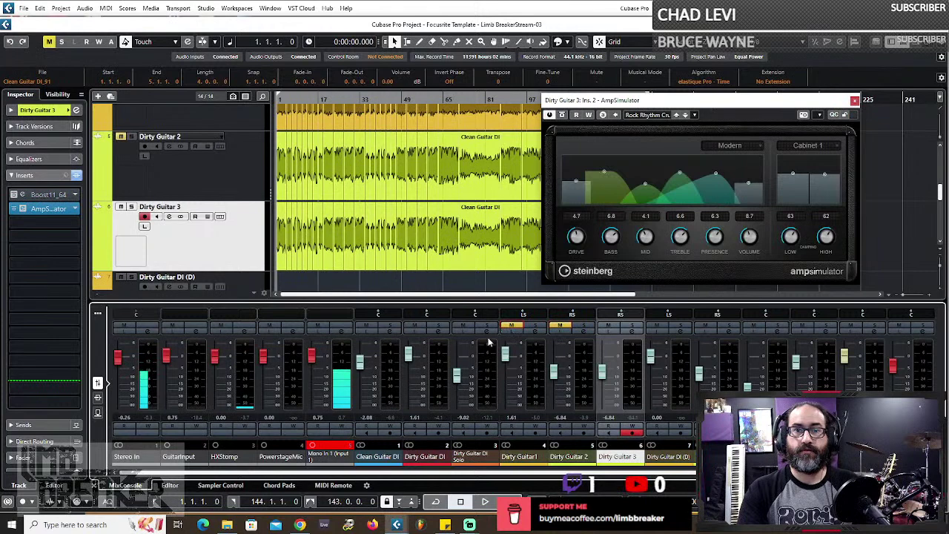
pyautogui.click(462, 326)
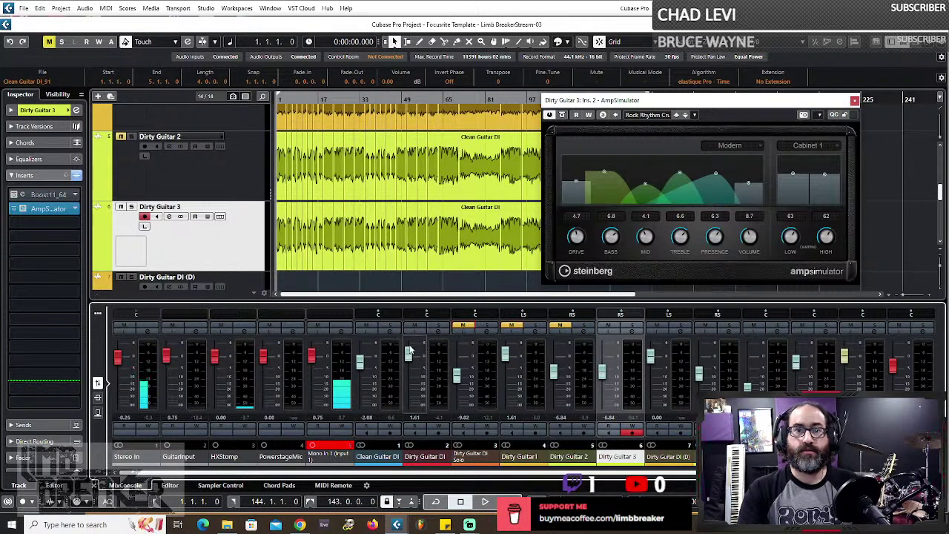
pyautogui.scroll(5, 427, 324)
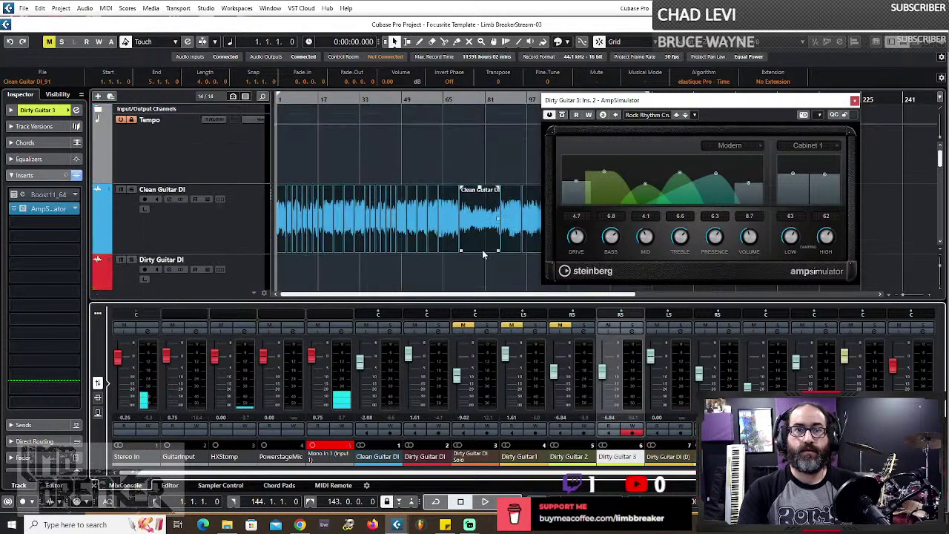
pyautogui.scroll(-6, 372, 224)
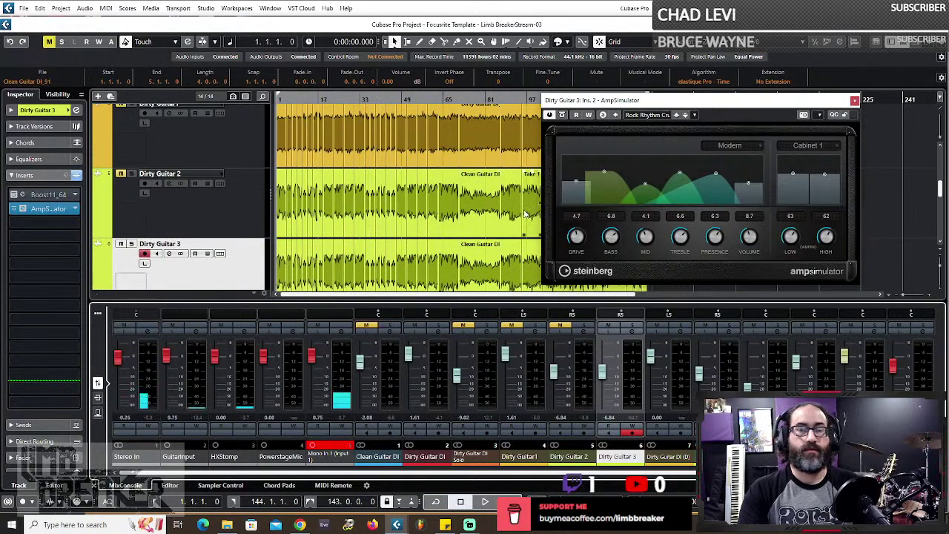
# - Play the project and audition Cabinet 2, Cabinet 3 and Cabinet 4 in the Dirty Guitar 3 AmpSimulator
pyautogui.click(483, 503)
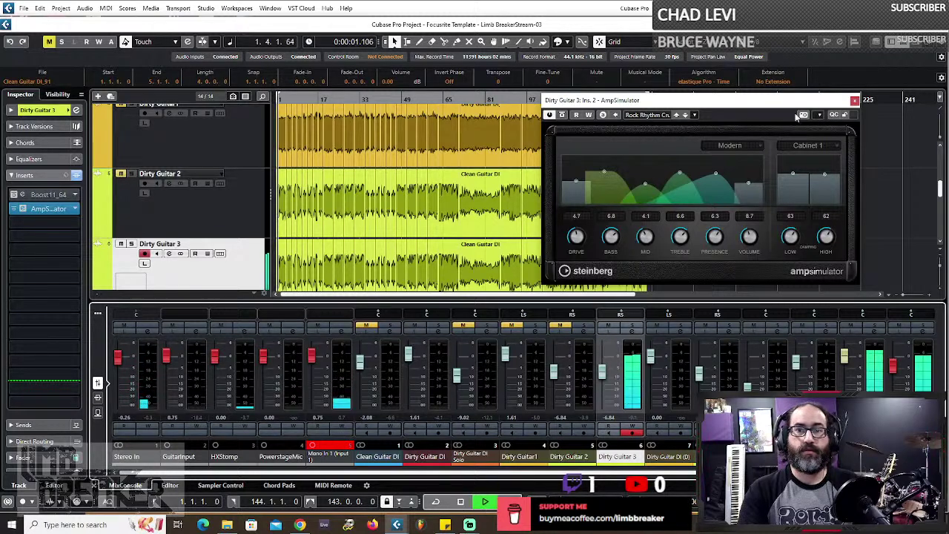
pyautogui.click(807, 145)
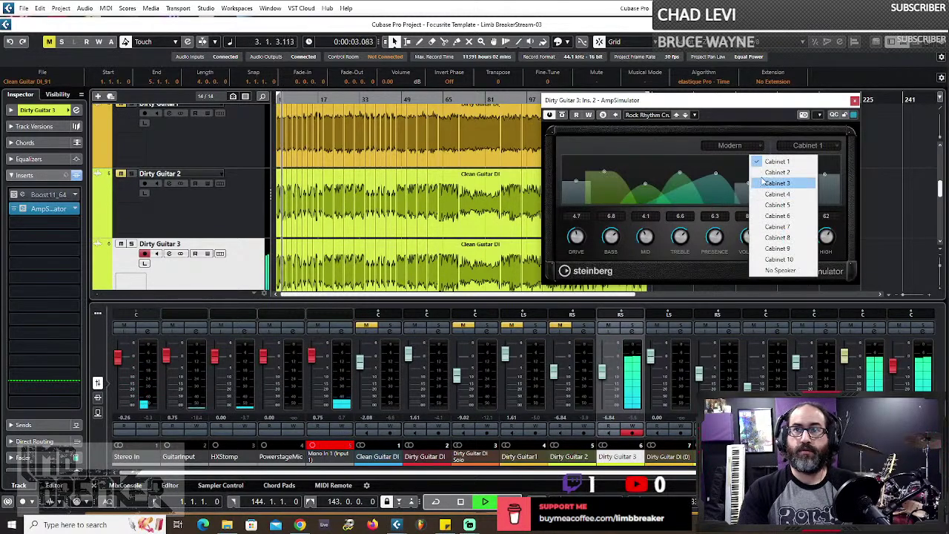
pyautogui.click(775, 172)
pyautogui.click(825, 147)
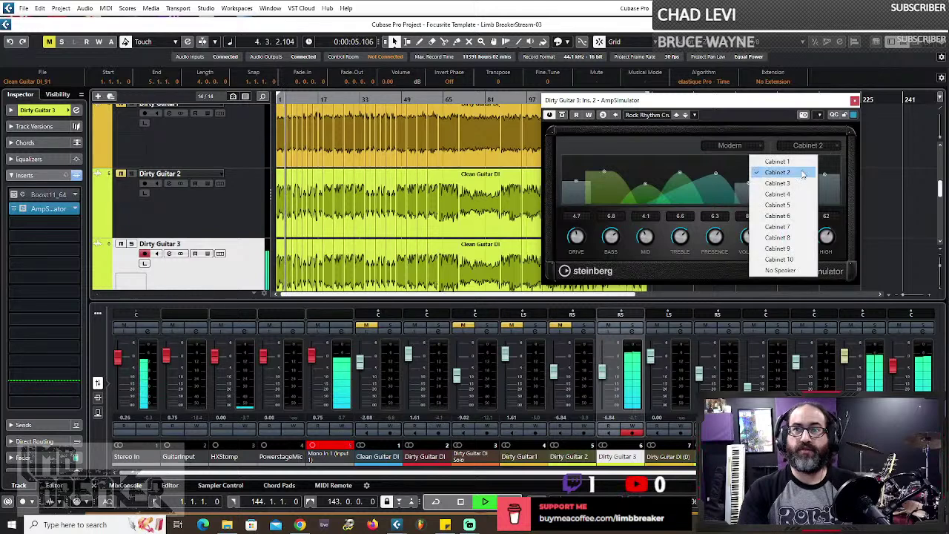
pyautogui.click(793, 182)
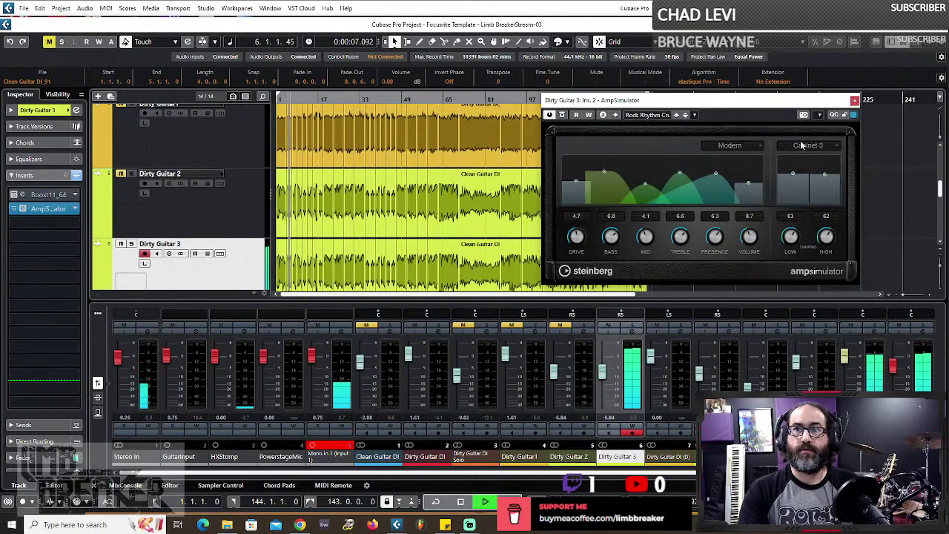
pyautogui.click(808, 145)
pyautogui.click(797, 194)
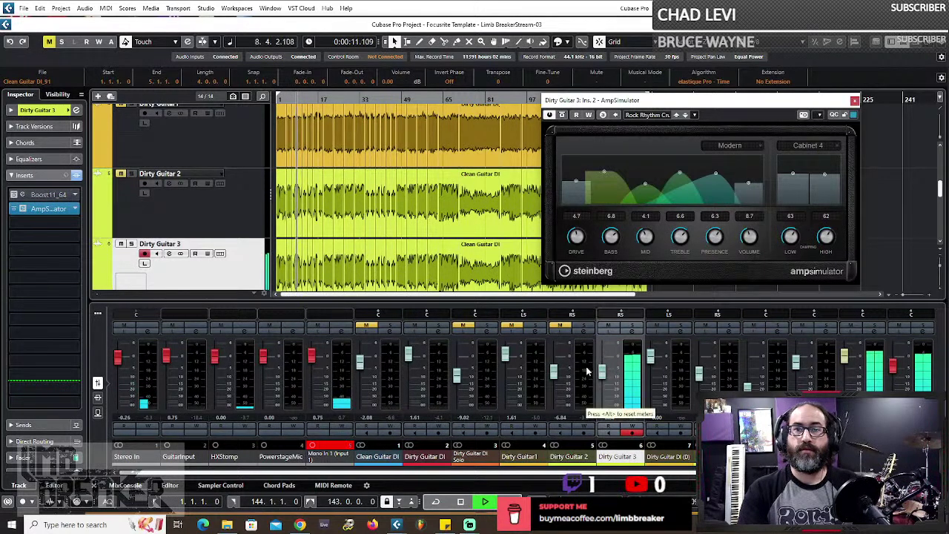
# - Compare the AmpSimulator settings of the Dirty Guitar 2 track with those of Dirty Guitar 3
pyautogui.click(127, 186)
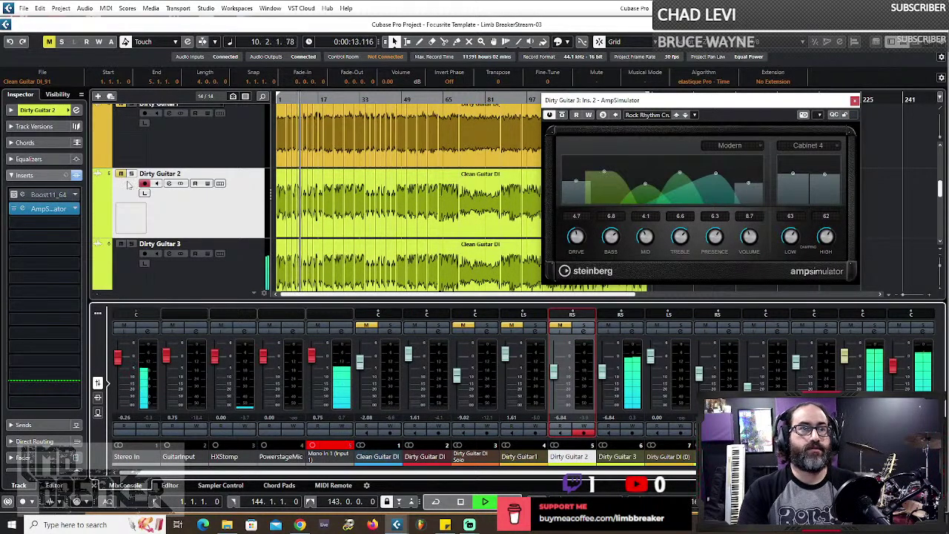
pyautogui.click(47, 211)
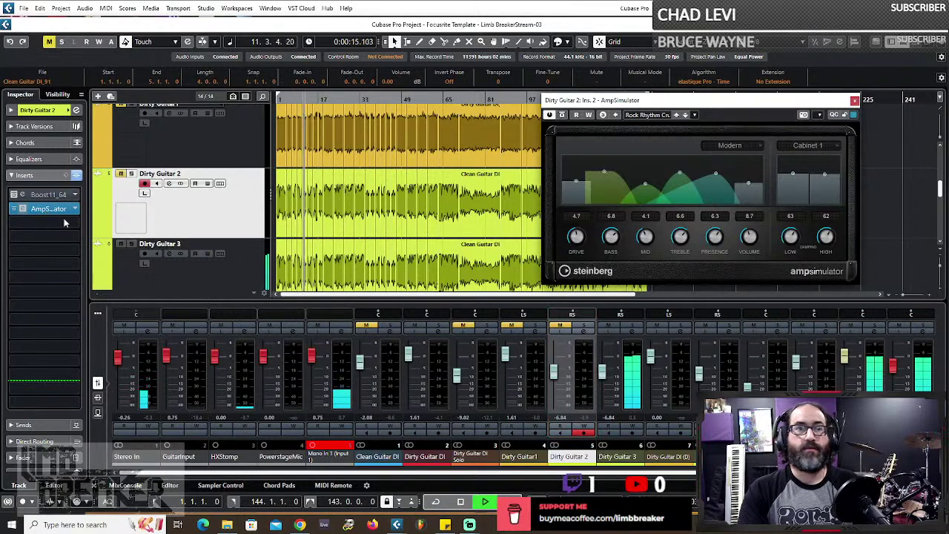
pyautogui.click(629, 386)
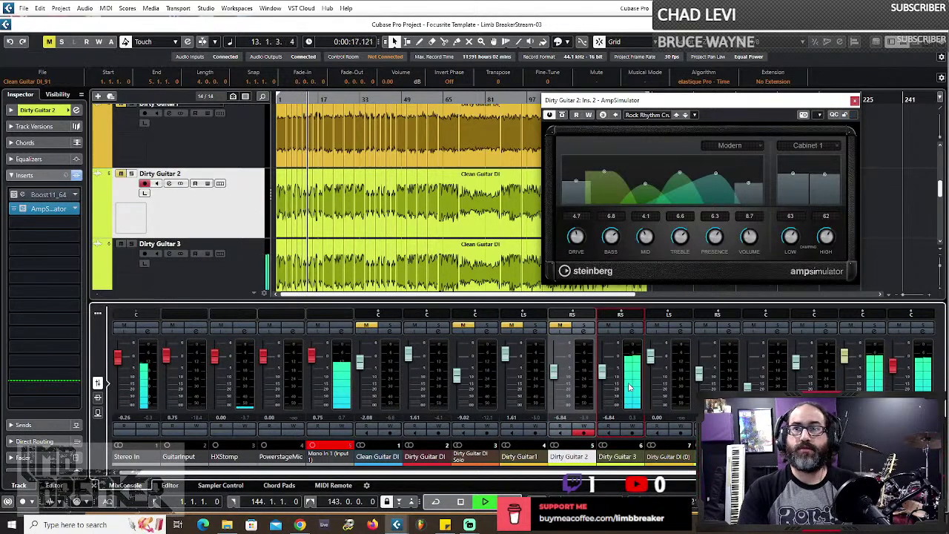
pyautogui.click(33, 213)
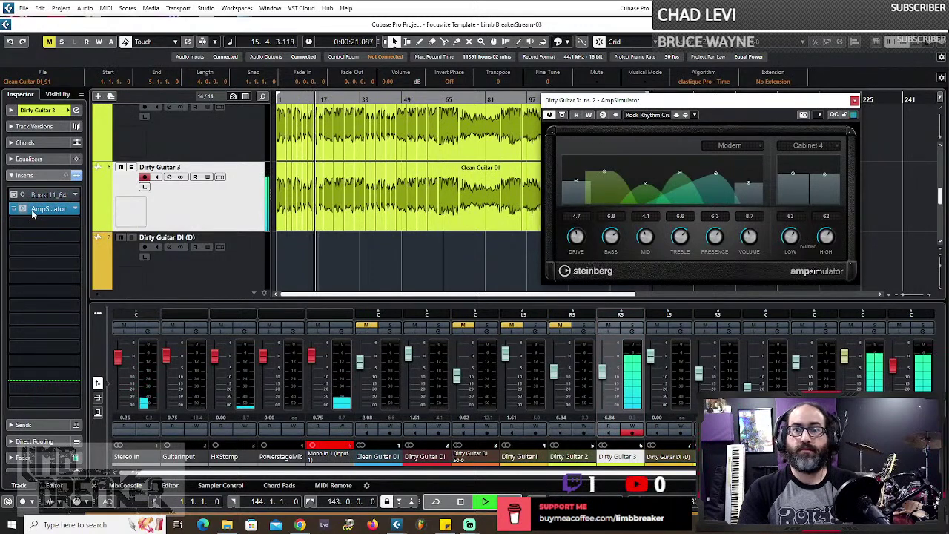
# - Audition Cabinet 6 and Cabinet 5 in the Dirty Guitar 3 AmpSimulator and select Cabinet 9
pyautogui.click(812, 145)
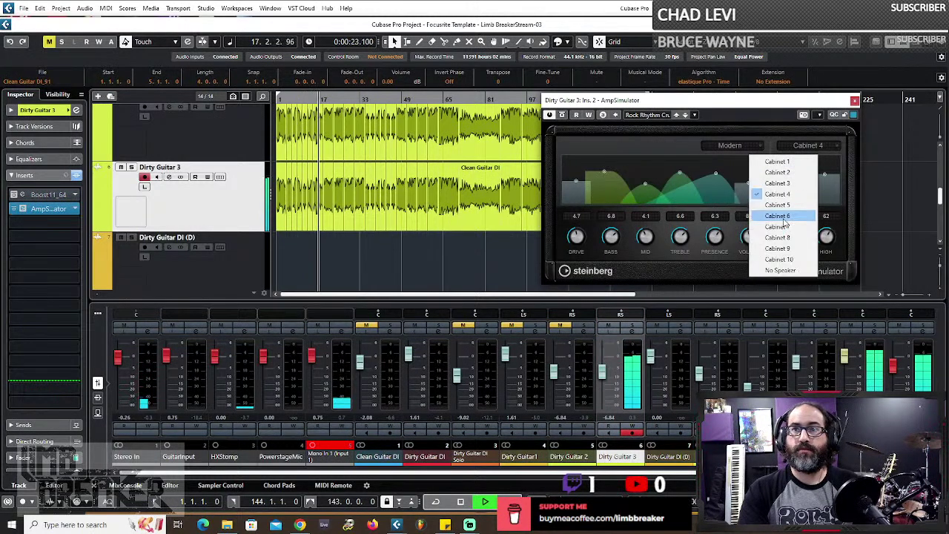
pyautogui.click(783, 218)
pyautogui.click(808, 147)
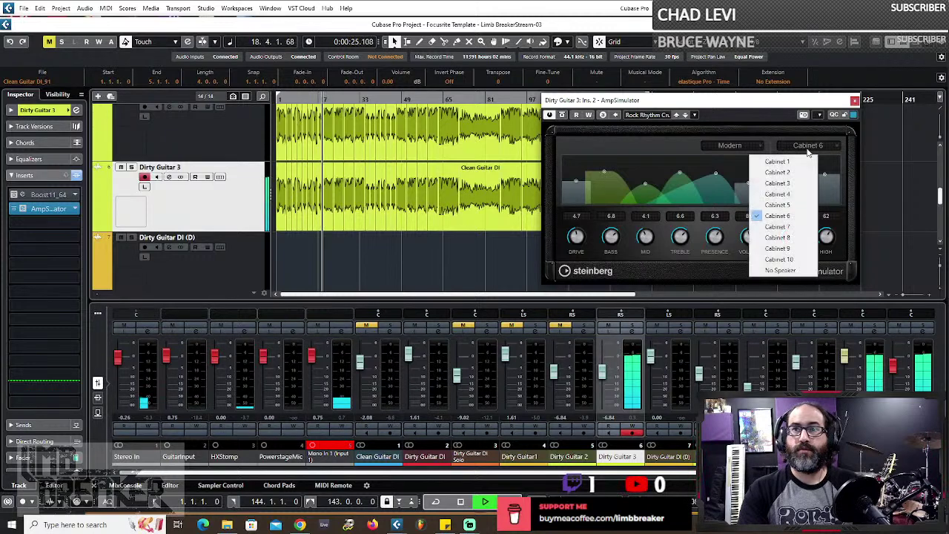
pyautogui.click(786, 204)
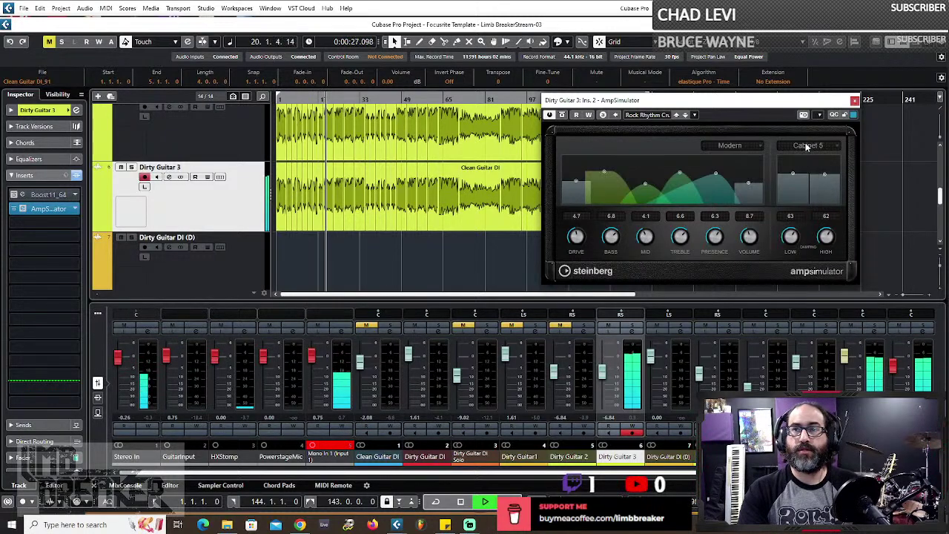
pyautogui.click(806, 146)
pyautogui.click(788, 208)
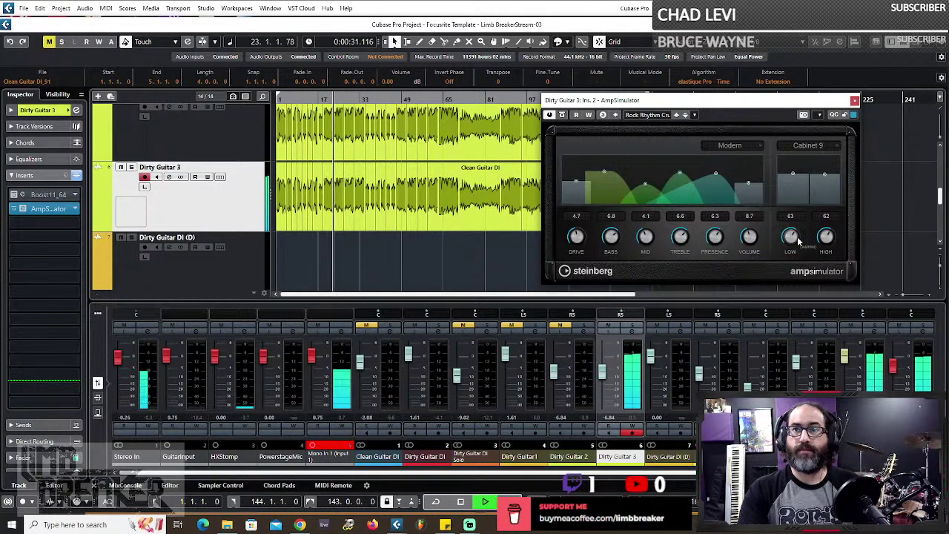
# - Set the Dirty Guitar 3 AmpSimulator's low damping to 79 and high damping to 41
pyautogui.scroll(6, 791, 237)
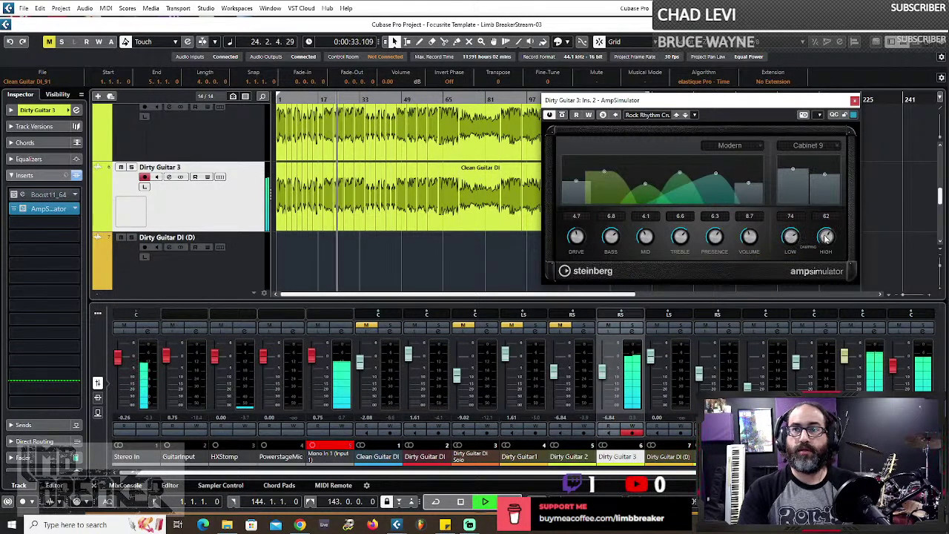
pyautogui.scroll(-8, 826, 237)
pyautogui.scroll(2, 791, 237)
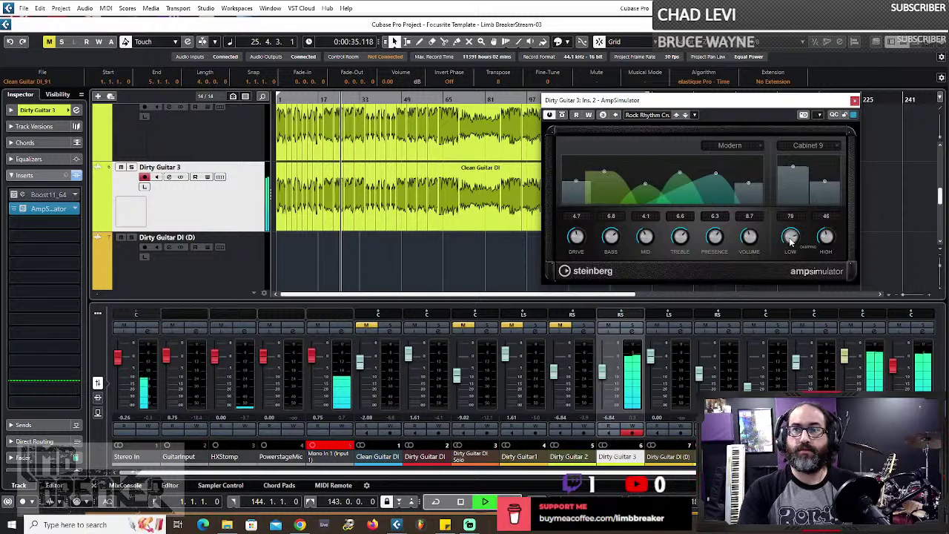
pyautogui.scroll(-3, 825, 236)
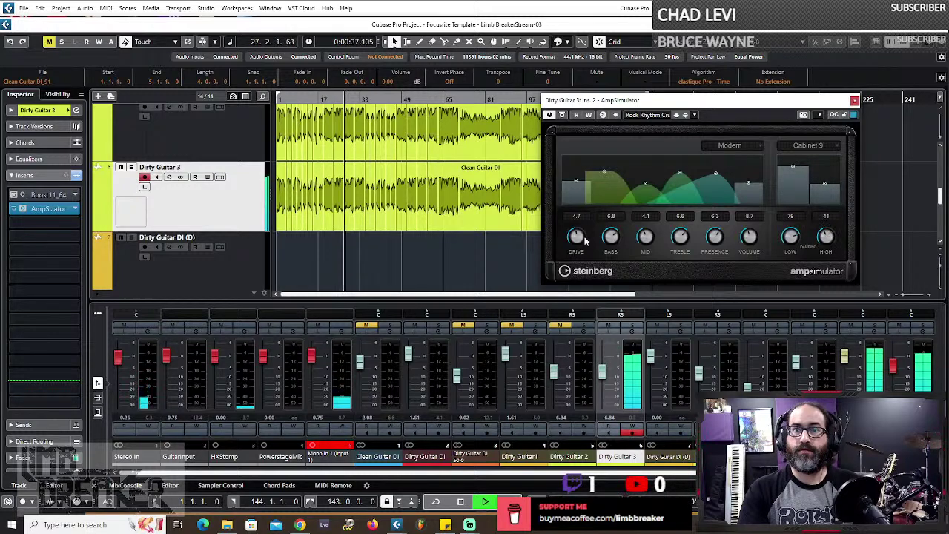
# - Set the Dirty Guitar 3 AmpSimulator's drive to 4.1, presence to 6.8, mid to 6.7 and treble to 5.5, and raise its volume
pyautogui.scroll(-3, 576, 237)
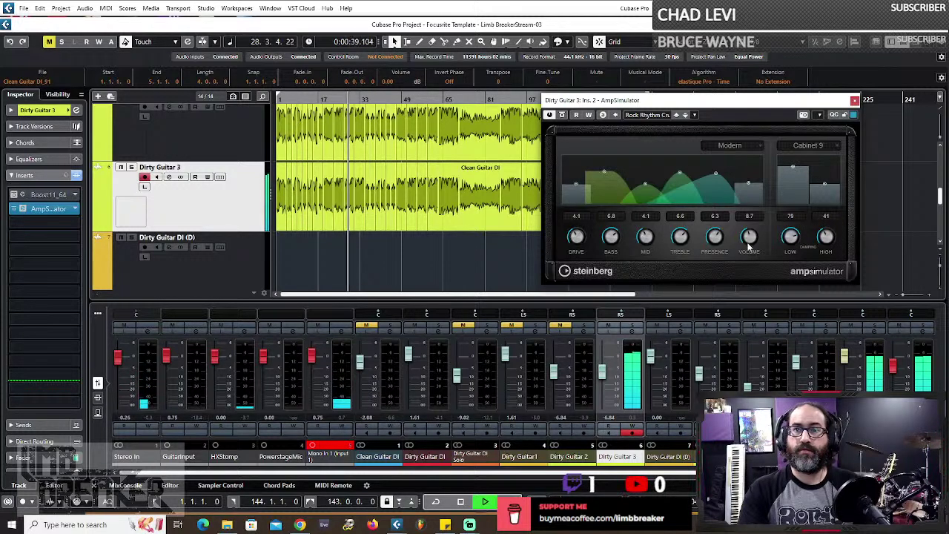
pyautogui.scroll(8, 748, 244)
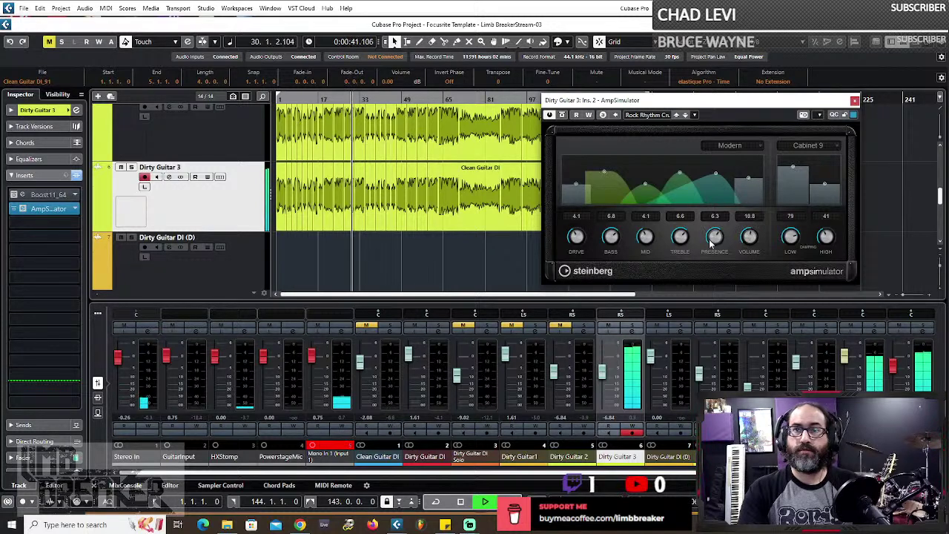
pyautogui.scroll(2, 713, 237)
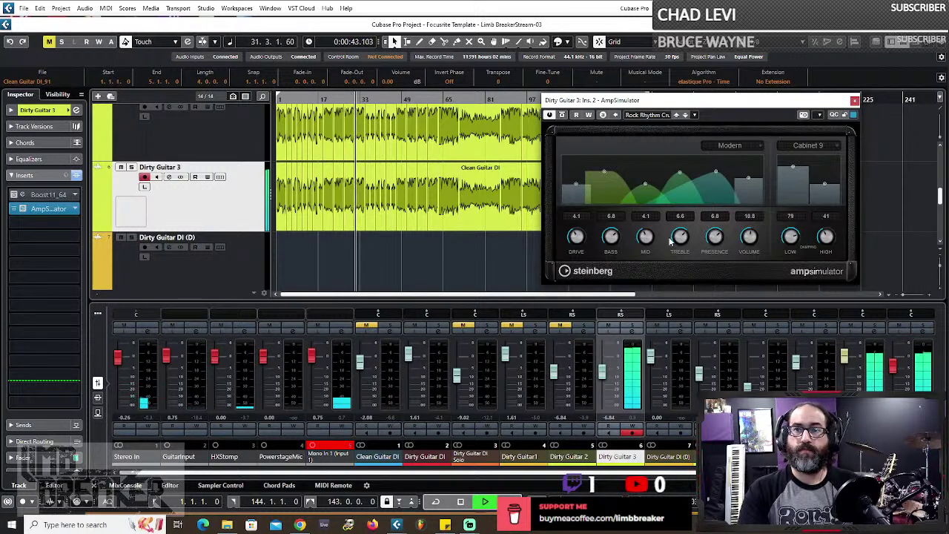
pyautogui.scroll(-6, 674, 237)
pyautogui.scroll(6, 648, 232)
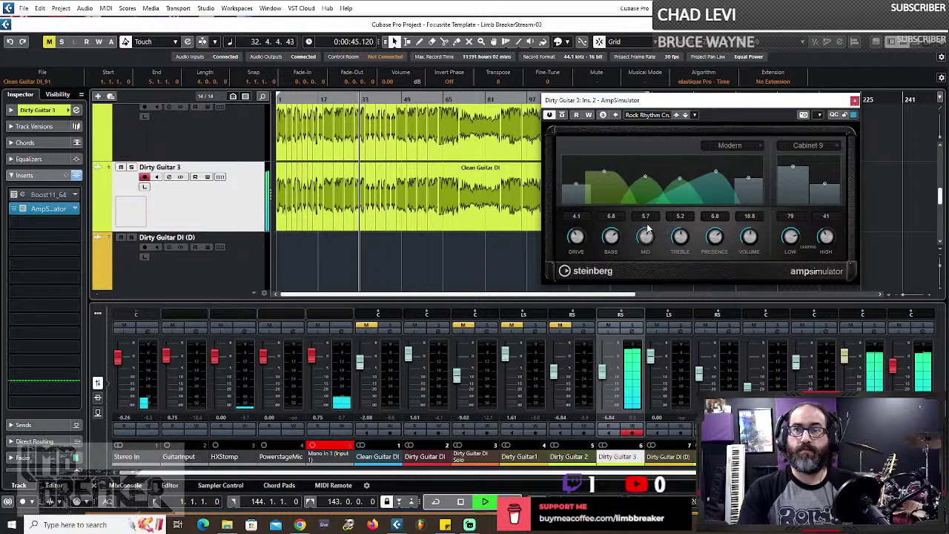
pyautogui.scroll(4, 647, 231)
pyautogui.scroll(1, 682, 237)
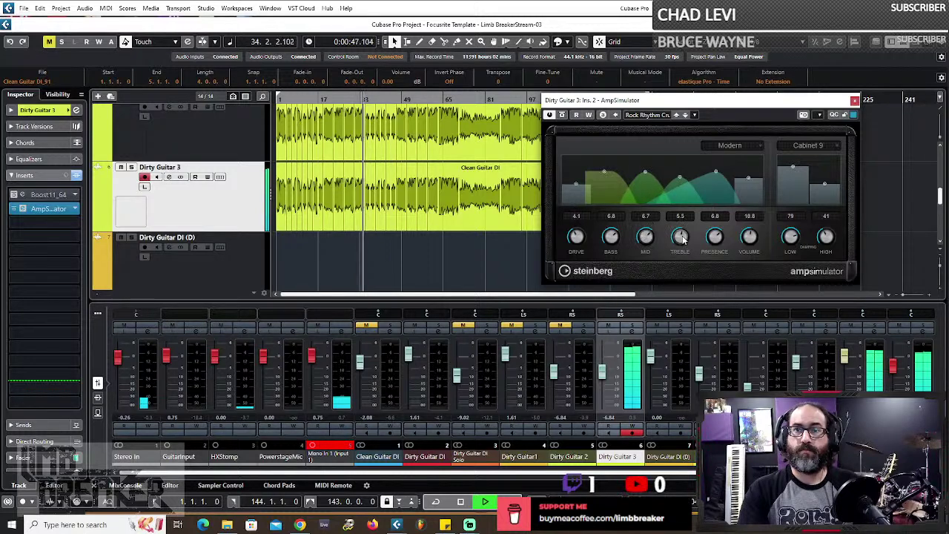
# - Unmute Dirty Guitar 2 and Dirty Guitar1, lower the Dirty Guitar 3 level to about -9.9 dB and fine-tune the Dirty Guitar 2 level
pyautogui.click(562, 327)
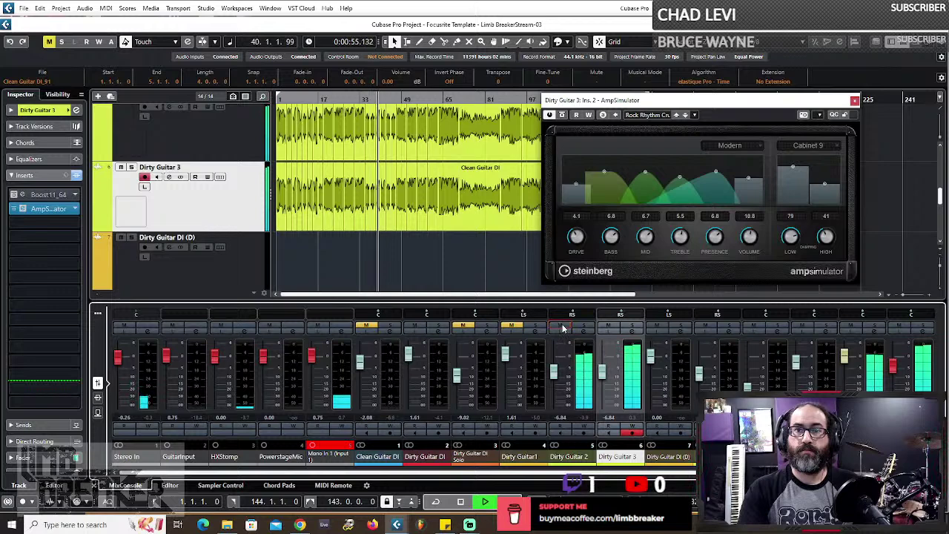
pyautogui.moveTo(601, 370); pyautogui.dragTo(603, 376)
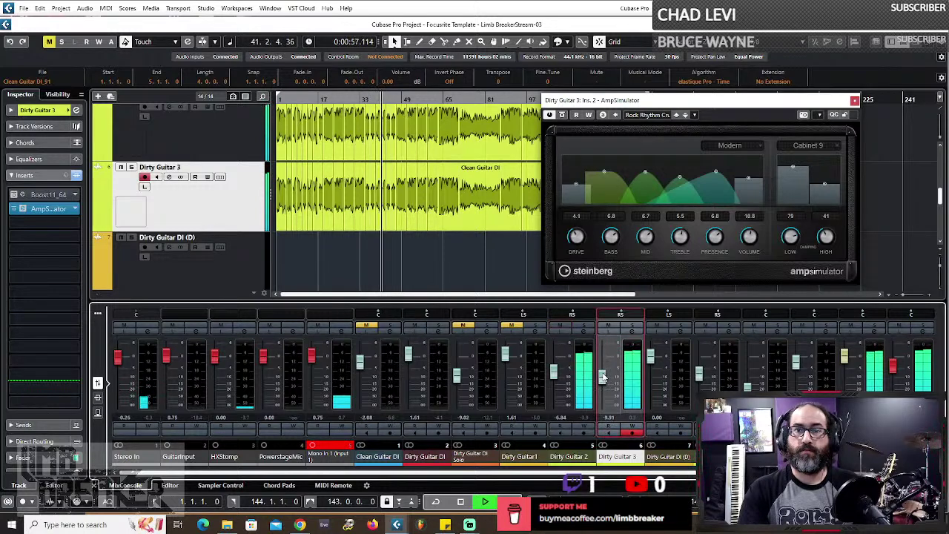
pyautogui.click(508, 327)
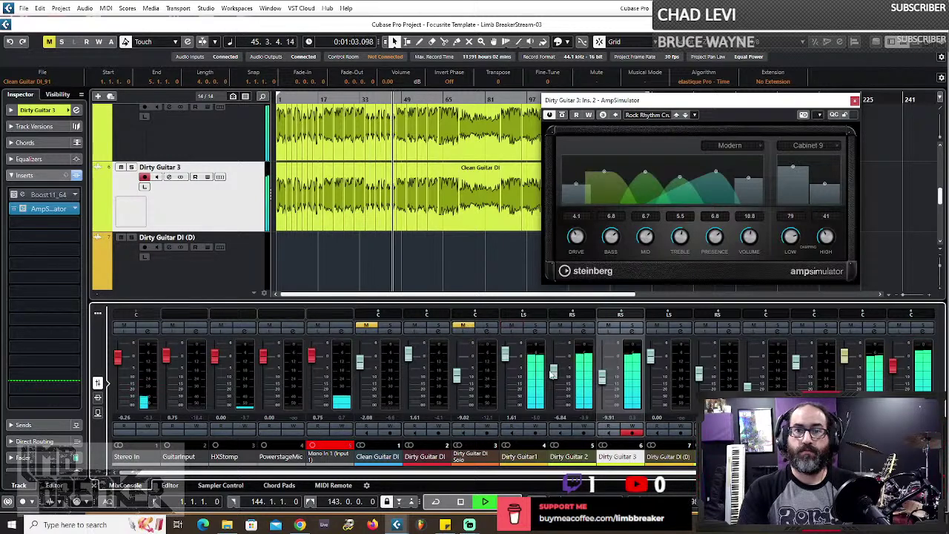
pyautogui.moveTo(552, 373)
pyautogui.mouseDown()
pyautogui.moveTo(602, 391)
pyautogui.moveTo(602, 382)
pyautogui.moveTo(552, 371)
pyautogui.mouseUp()
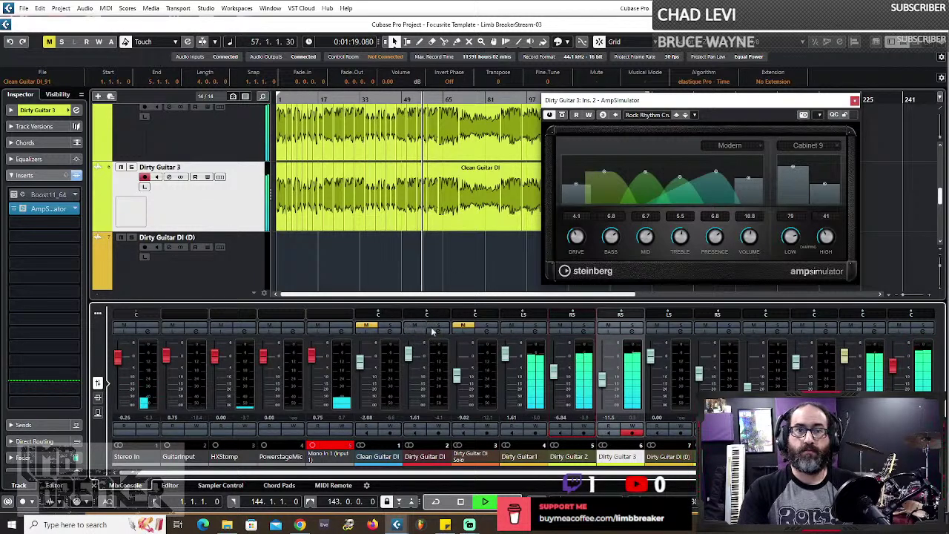
# - Unmute Dirty Guitar DI Solo, raise its level to about -5.8 dB and lower Dirty Guitar 3 to about -24.2 dB
pyautogui.click(461, 326)
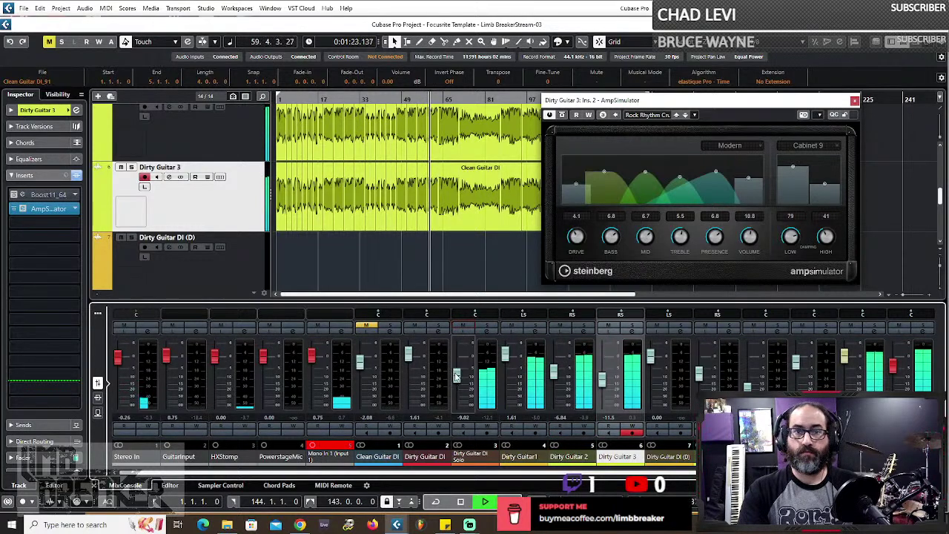
pyautogui.moveTo(456, 375); pyautogui.dragTo(456, 373)
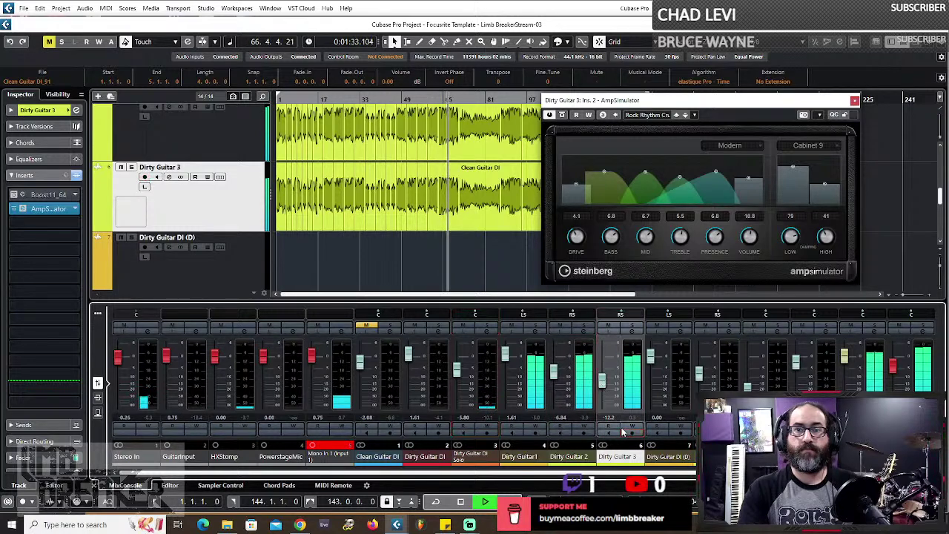
pyautogui.moveTo(602, 380); pyautogui.dragTo(604, 401)
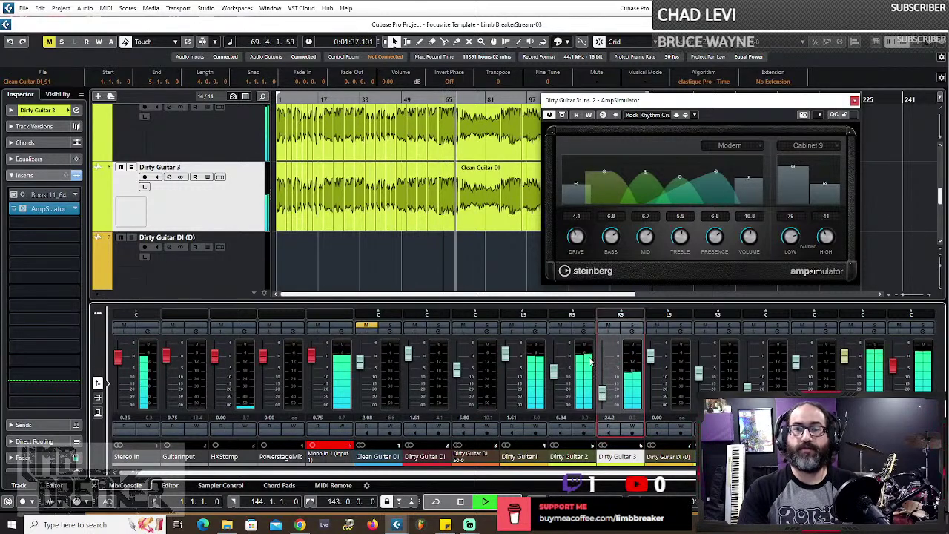
pyautogui.click(591, 361)
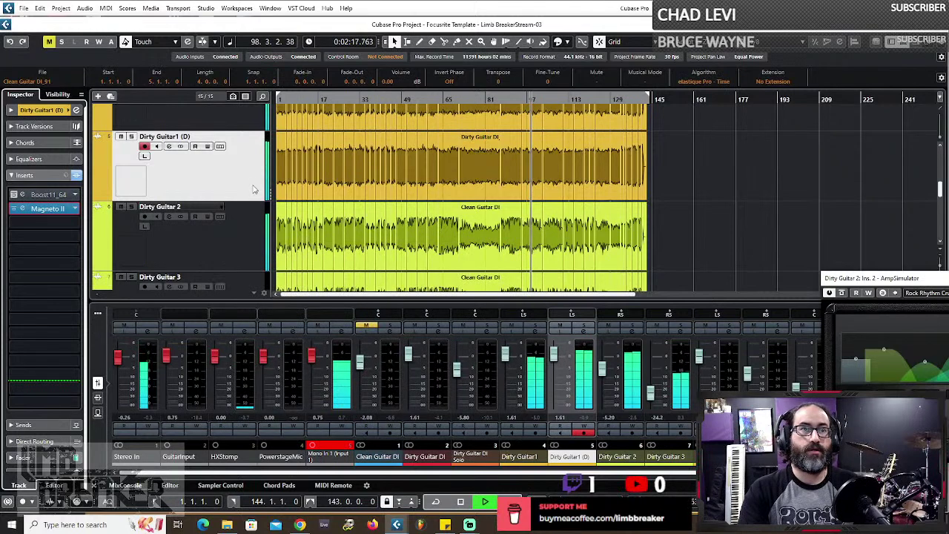
# - Rename the duplicated Dirty Guitar1 (D) track as "Dirty Guitar1 -2"
pyautogui.scroll(1, 244, 200)
pyautogui.doubleClick(158, 173)
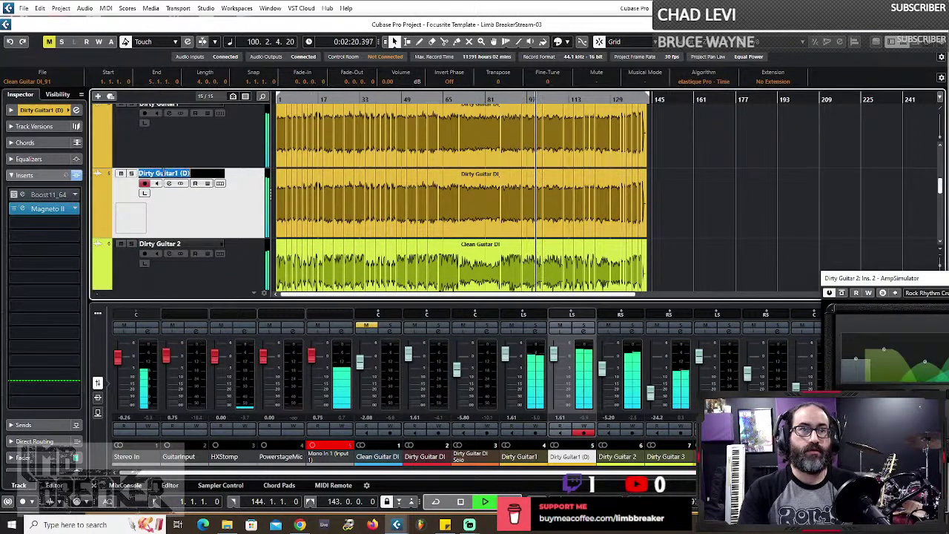
pyautogui.click(195, 173)
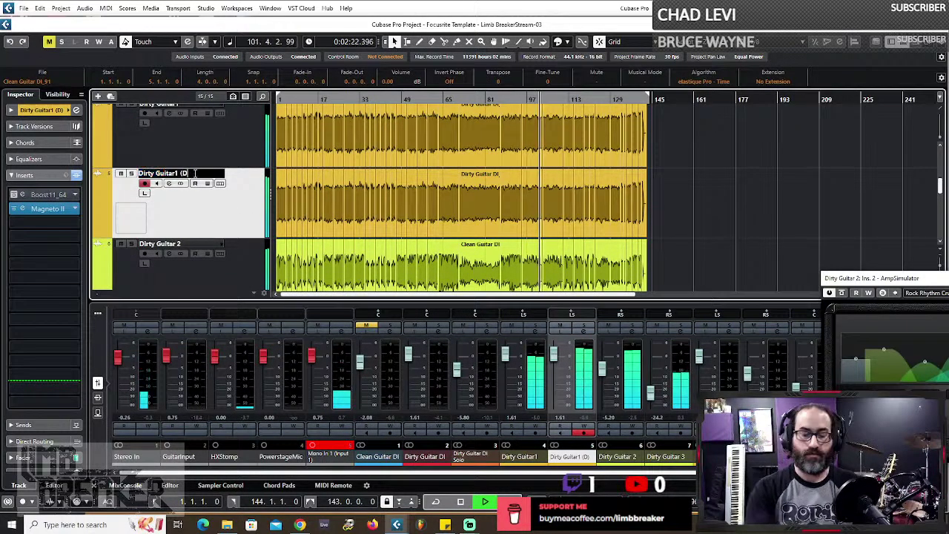
pyautogui.press('BackSpace')
pyautogui.press('BackSpace')
pyautogui.press('BackSpace')
pyautogui.write('-2')
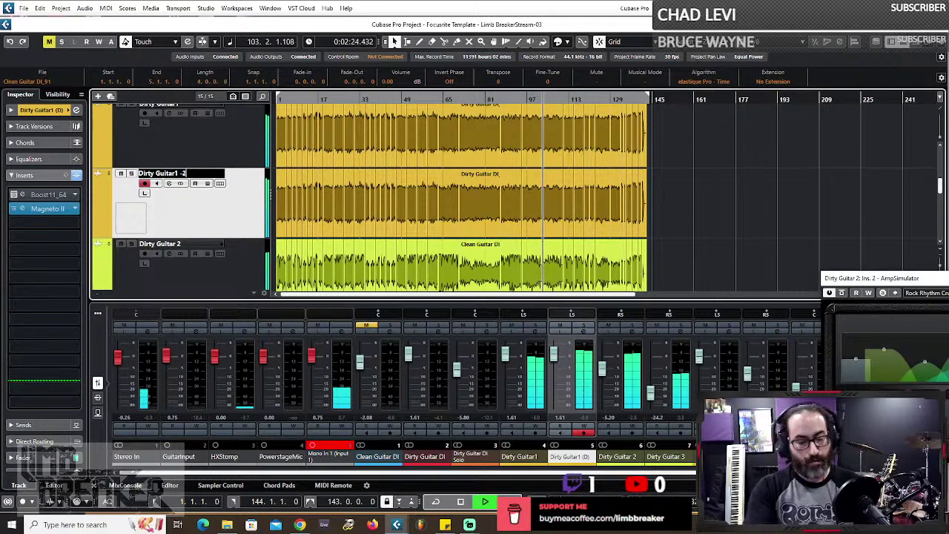
pyautogui.press('Return')
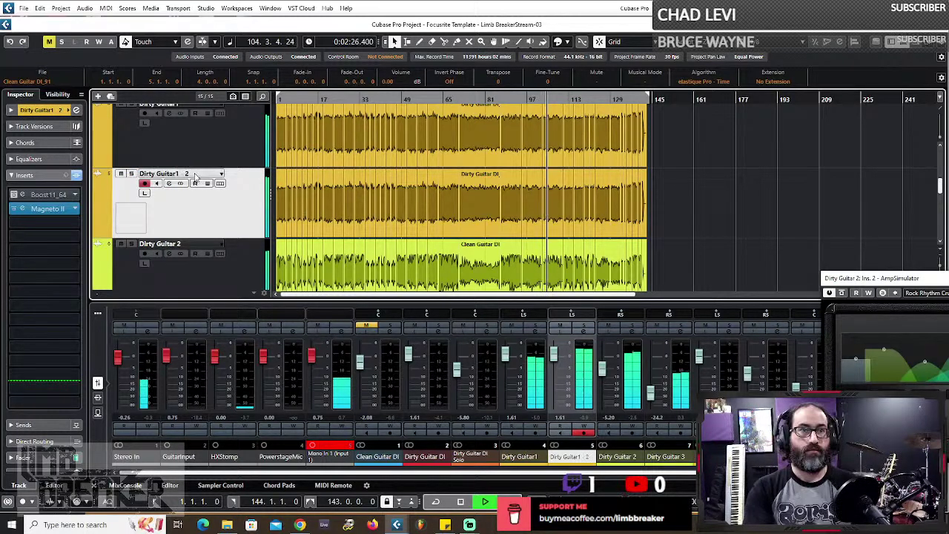
# - Pan the Dirty Guitar1 -2 channel to L25 and the Dirty Guitar 3 channel to R25
pyautogui.moveTo(572, 314); pyautogui.dragTo(567, 310)
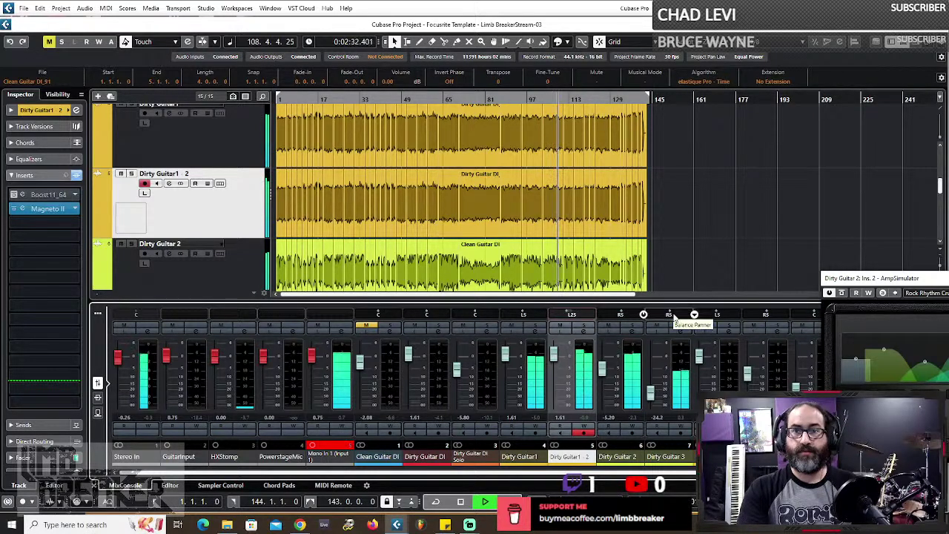
pyautogui.moveTo(674, 317); pyautogui.dragTo(685, 316)
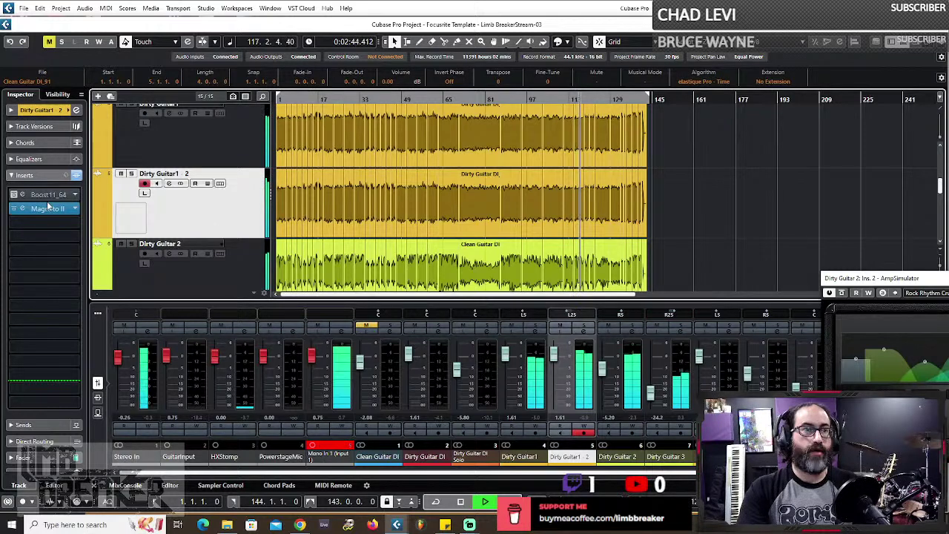
# - Enable Boost11_64 on Dirty Guitar1 -2, lower that channel's level to about -1.31 dB, close the plug-in window and stop playback
pyautogui.click(23, 194)
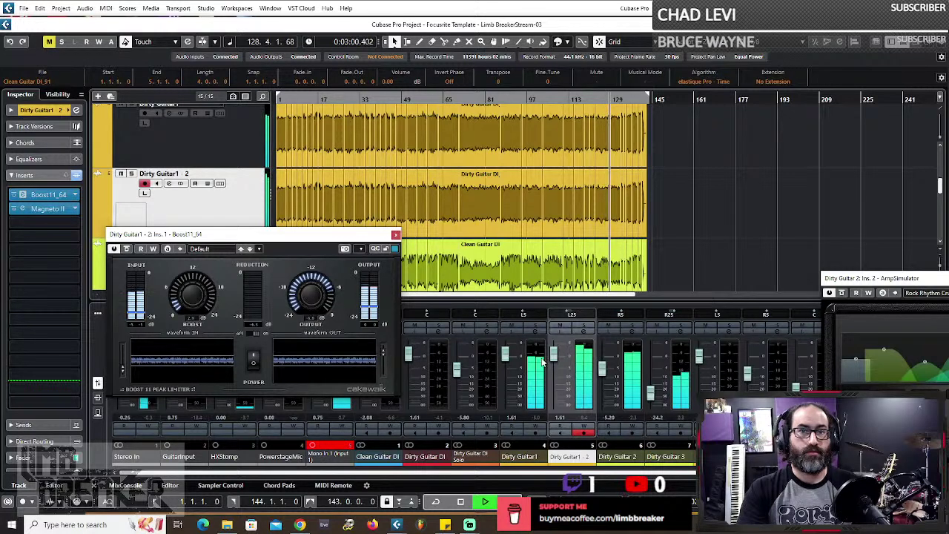
pyautogui.moveTo(553, 355)
pyautogui.mouseDown()
pyautogui.moveTo(552, 371)
pyautogui.moveTo(514, 360)
pyautogui.moveTo(552, 359)
pyautogui.mouseUp()
pyautogui.moveTo(290, 234); pyautogui.dragTo(293, 217)
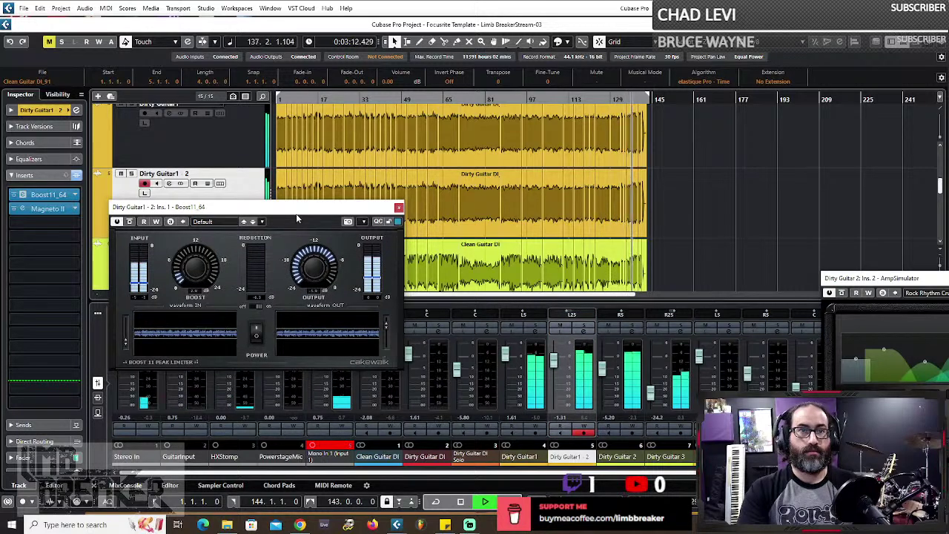
pyautogui.moveTo(296, 213); pyautogui.dragTo(344, 184)
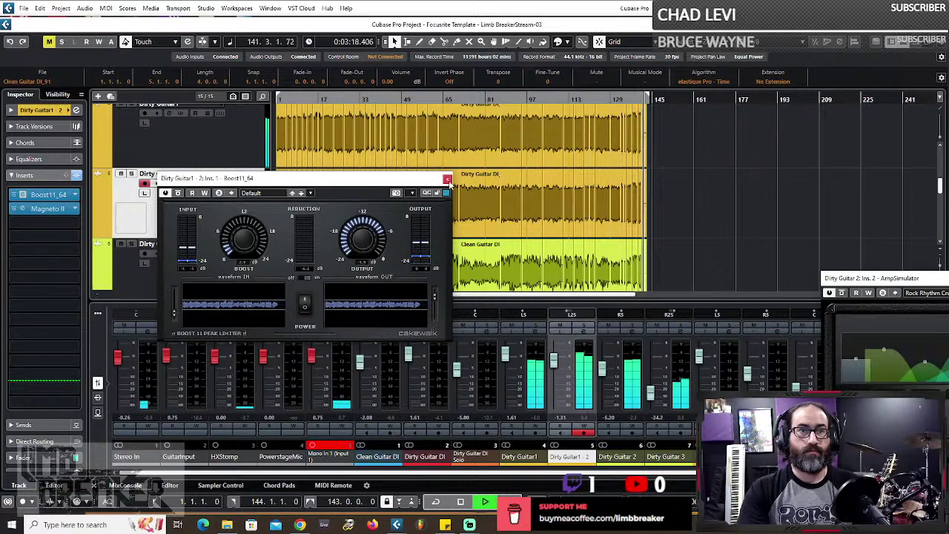
pyautogui.click(447, 180)
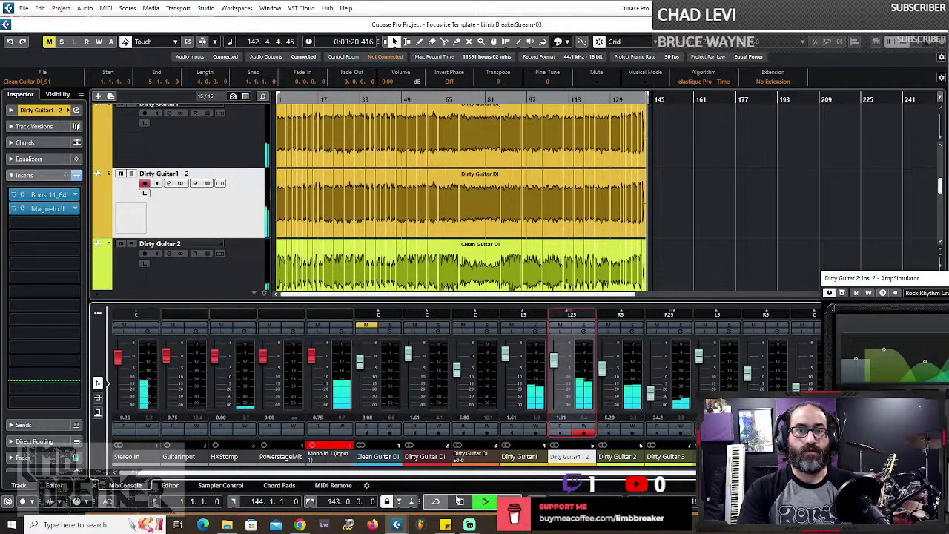
pyautogui.click(459, 501)
# - Bring the Dirty Guitar 2 AmpSimulator window fully into view and close it
pyautogui.scroll(1, 467, 182)
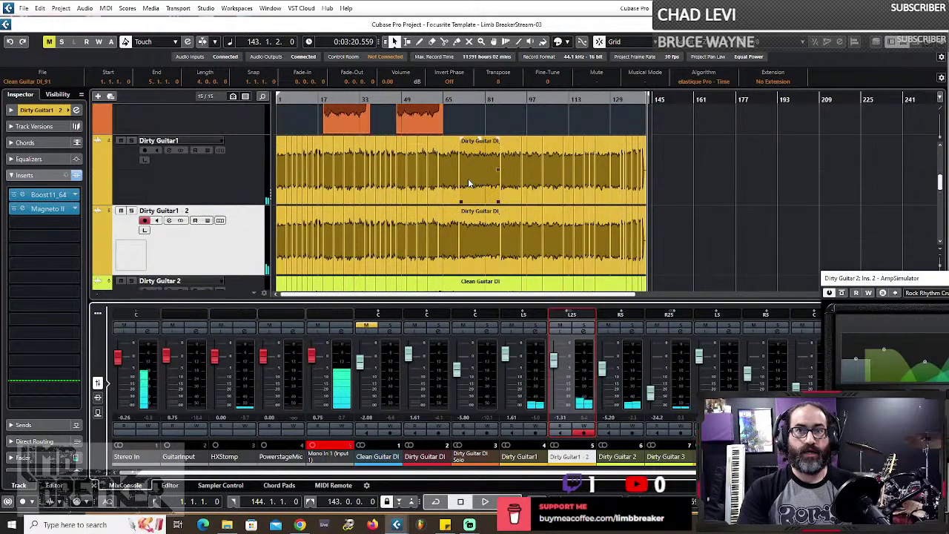
pyautogui.scroll(3, 467, 182)
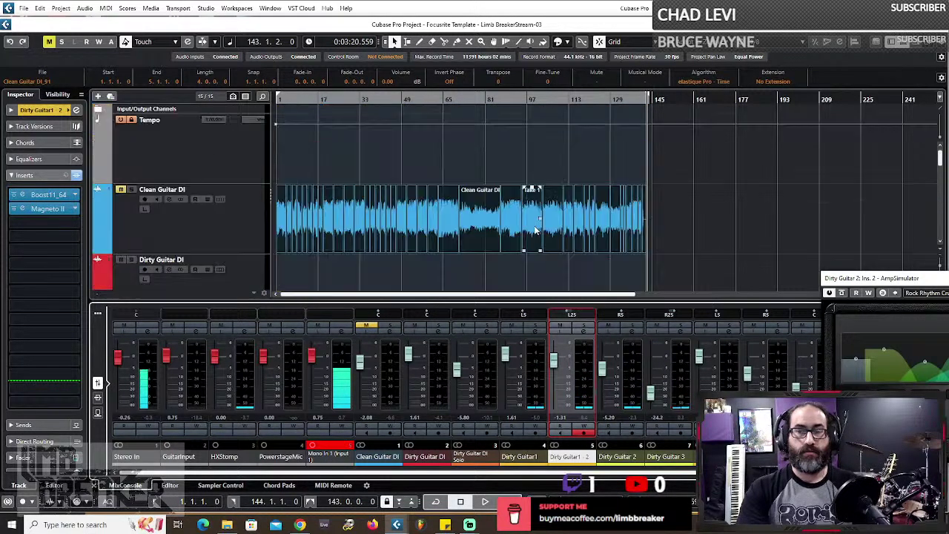
pyautogui.scroll(-3, 683, 262)
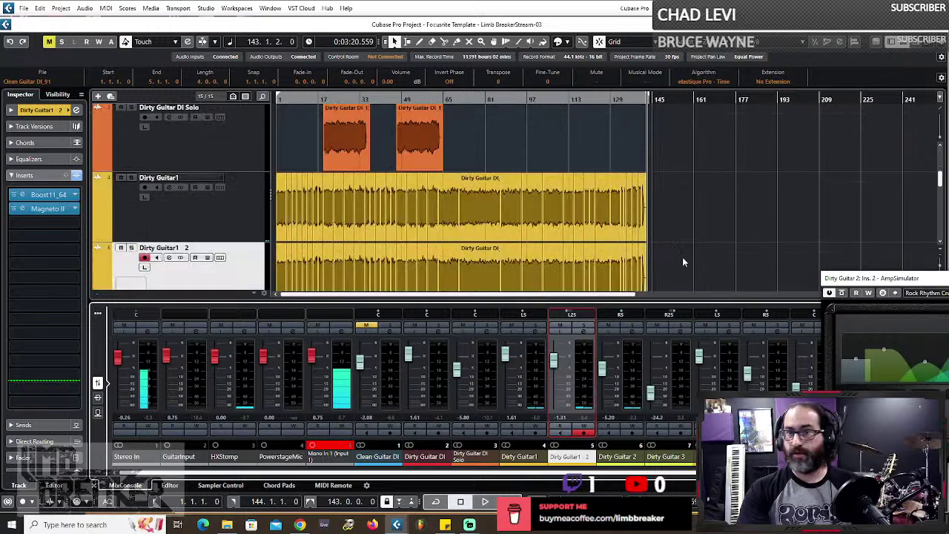
pyautogui.moveTo(875, 278); pyautogui.dragTo(504, 257)
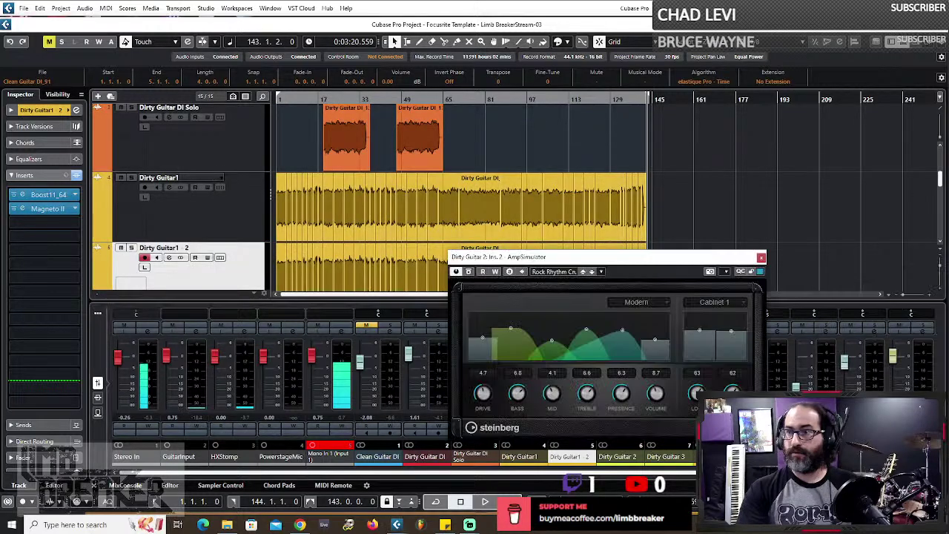
pyautogui.press('Escape')
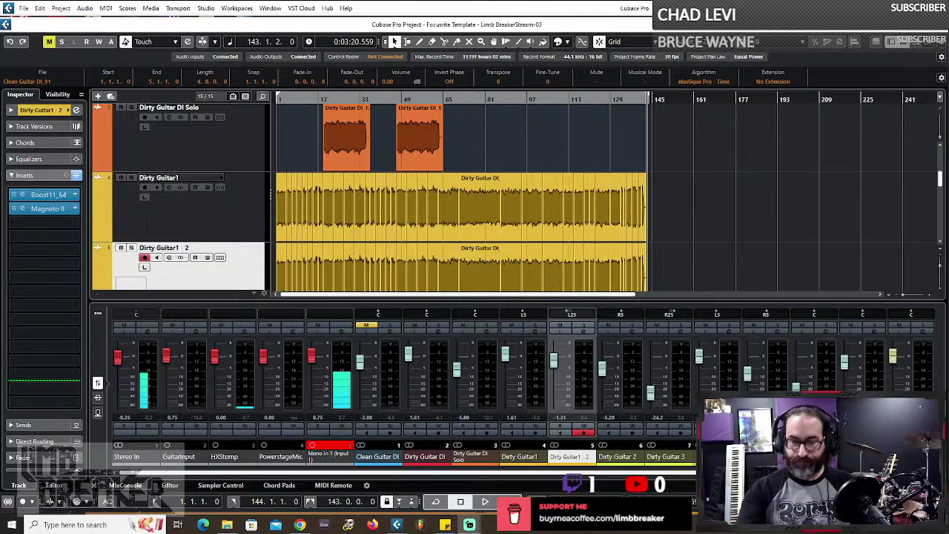
pyautogui.scroll(-2, 534, 199)
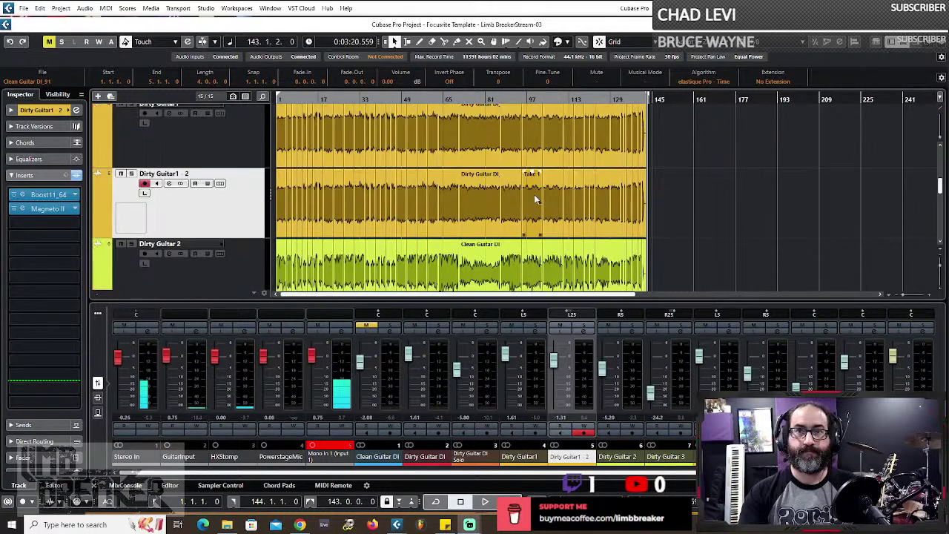
pyautogui.scroll(6, 534, 194)
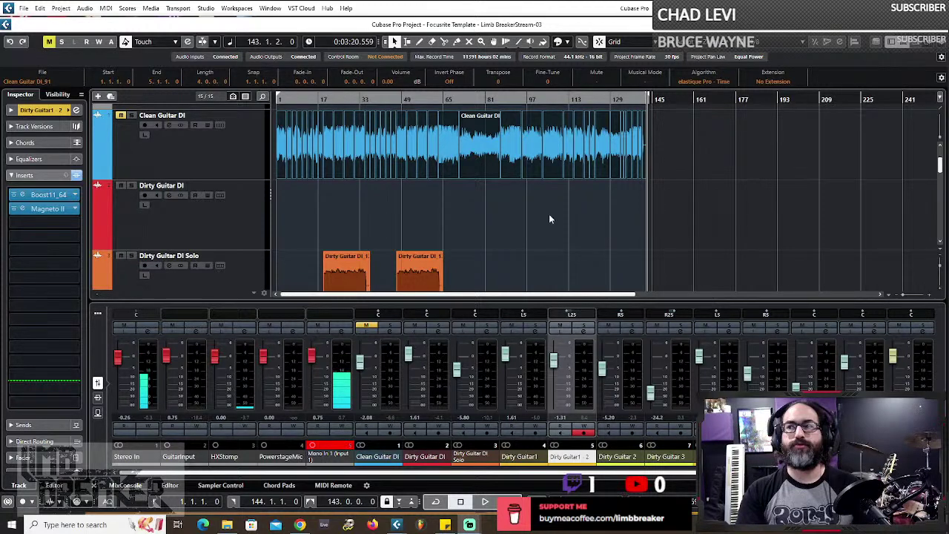
pyautogui.scroll(-5, 470, 236)
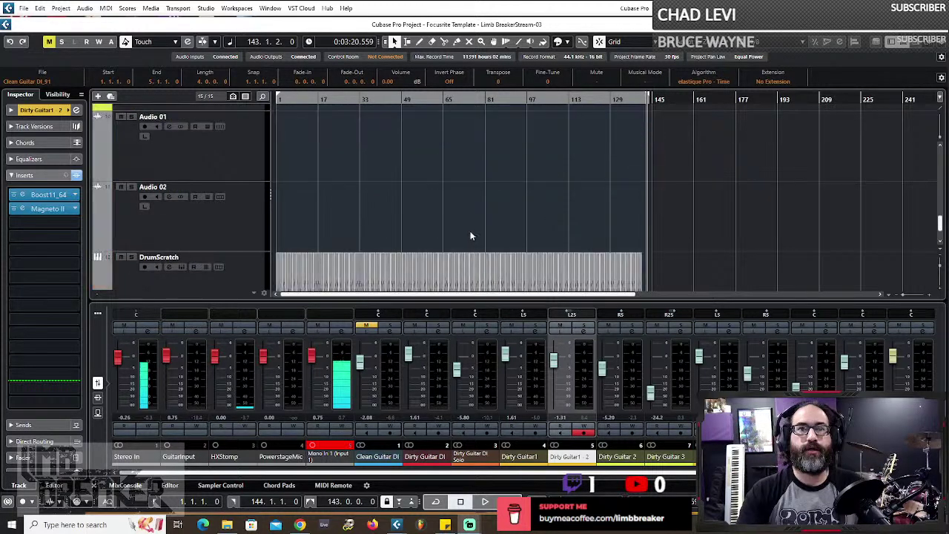
pyautogui.scroll(-2, 154, 249)
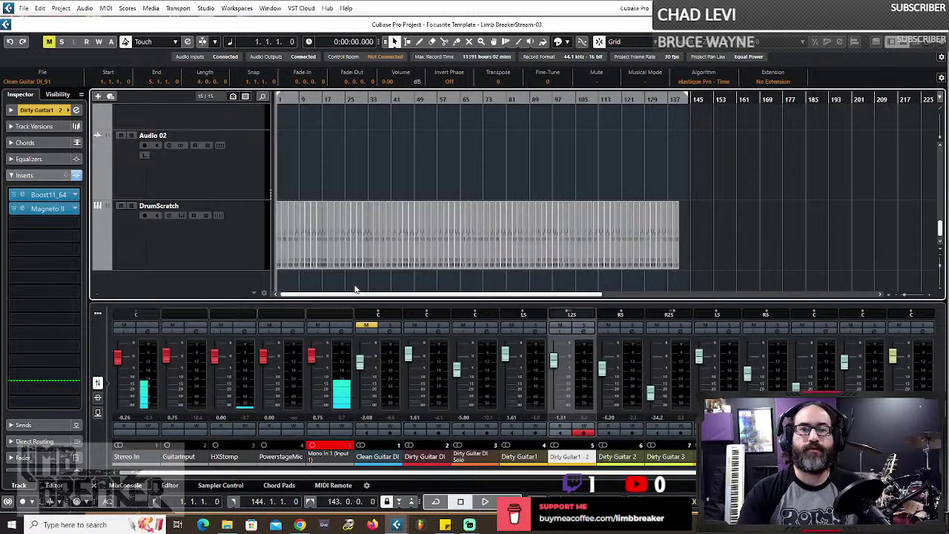
# - Mute the Dirty Guitar DI, Dirty Guitar DI Solo, Dirty Guitar1, Dirty Guitar1 -2 and Dirty Guitar 2 channels
pyautogui.click(414, 326)
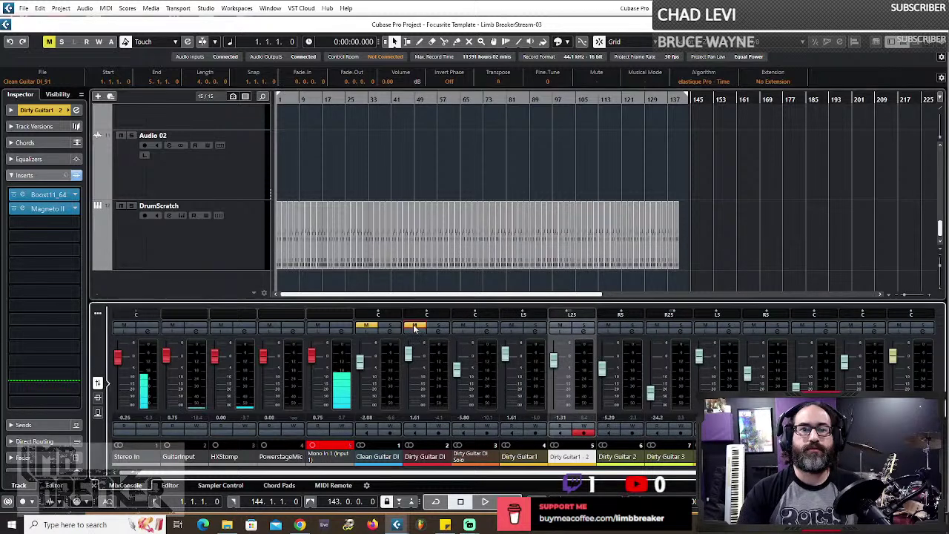
pyautogui.click(462, 327)
pyautogui.click(511, 327)
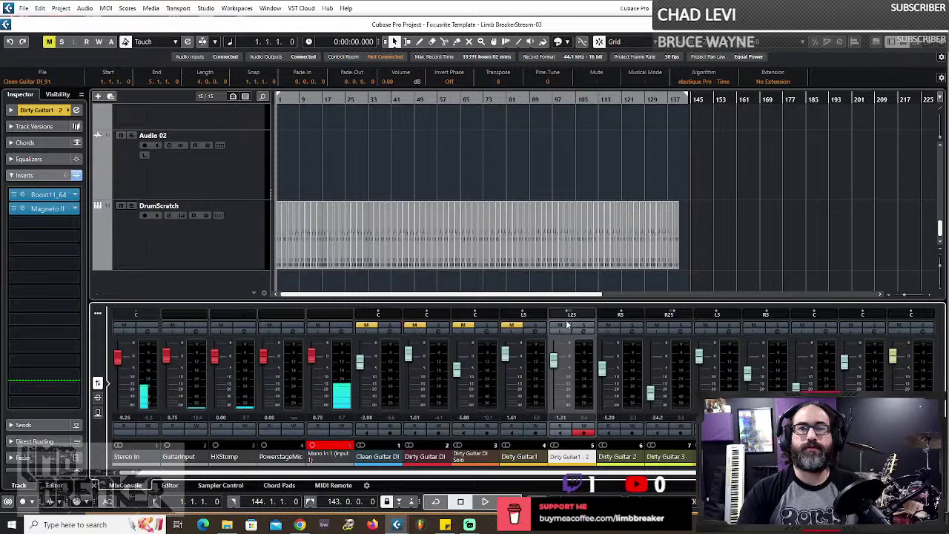
pyautogui.click(560, 327)
pyautogui.click(607, 327)
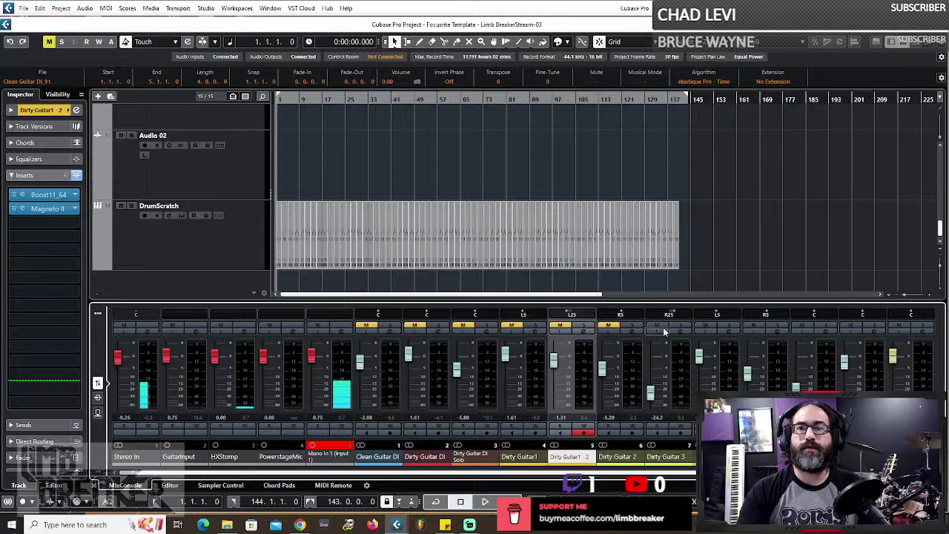
# - Unmute all the muted guitar channels, including Clean Guitar DI
pyautogui.click(608, 327)
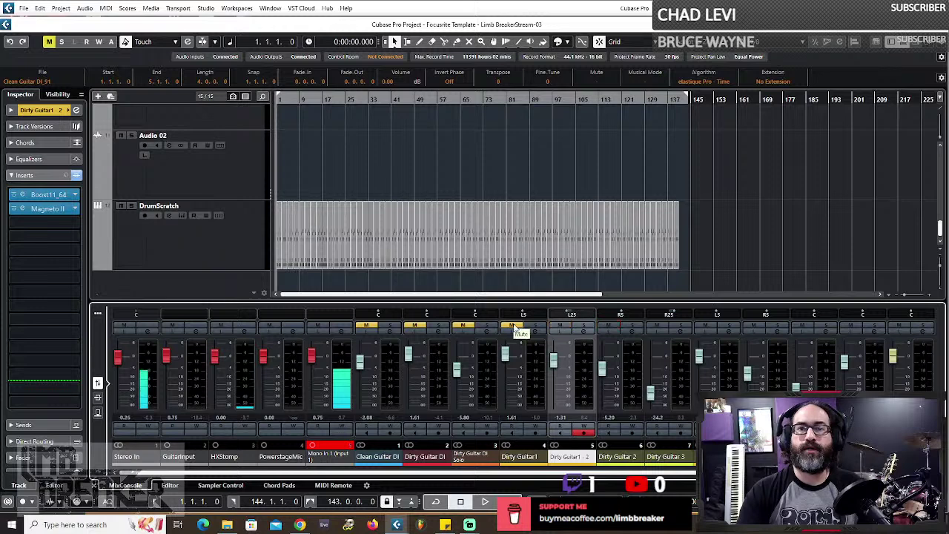
pyautogui.moveTo(514, 326); pyautogui.dragTo(359, 328)
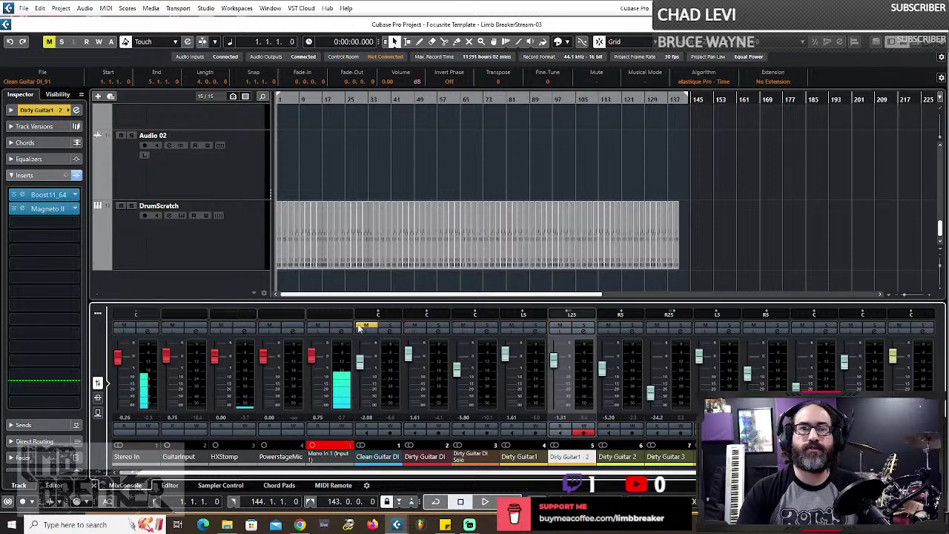
pyautogui.scroll(3, 425, 243)
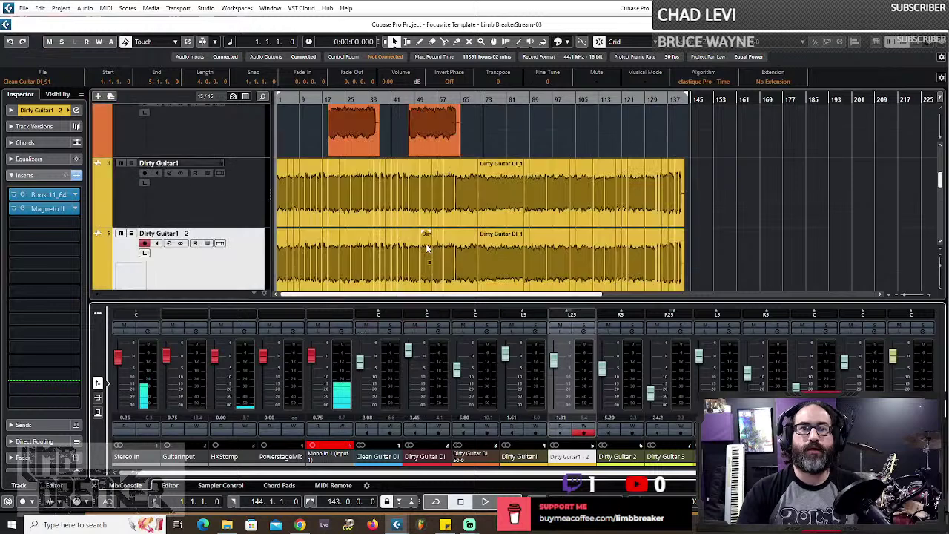
pyautogui.scroll(2, 426, 244)
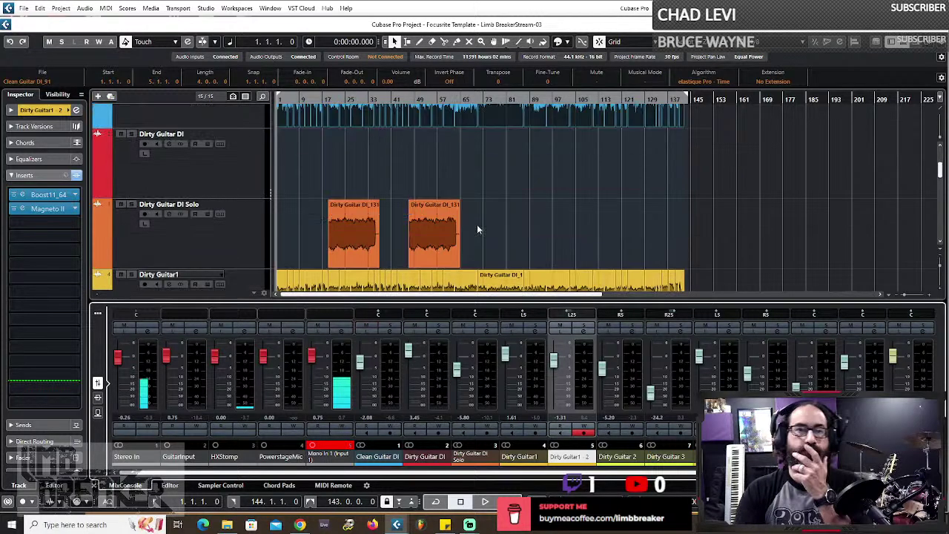
pyautogui.scroll(2, 504, 199)
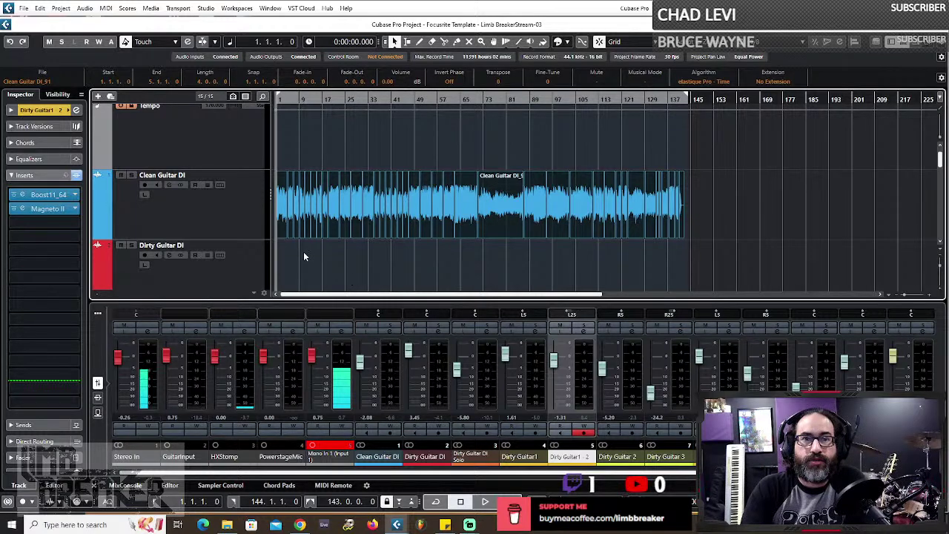
pyautogui.scroll(-1, 303, 254)
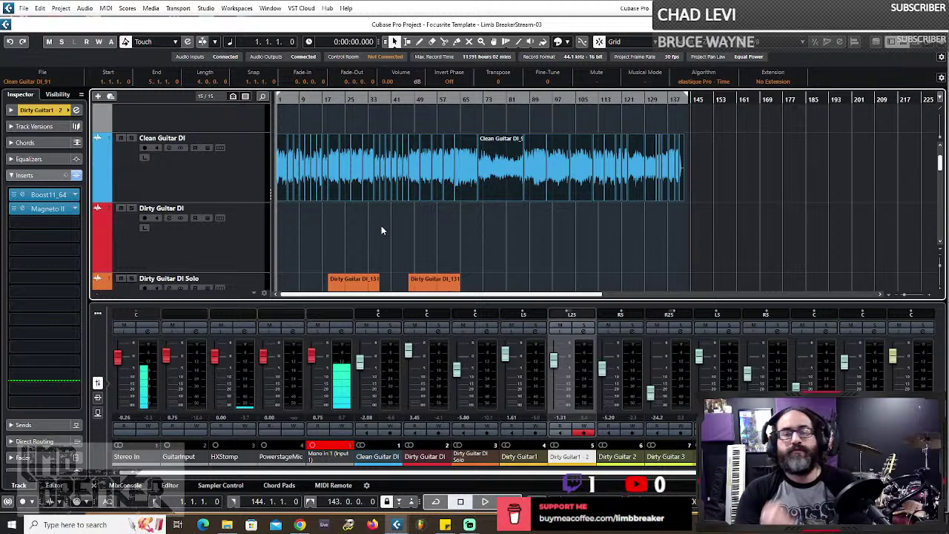
pyautogui.scroll(-4, 381, 229)
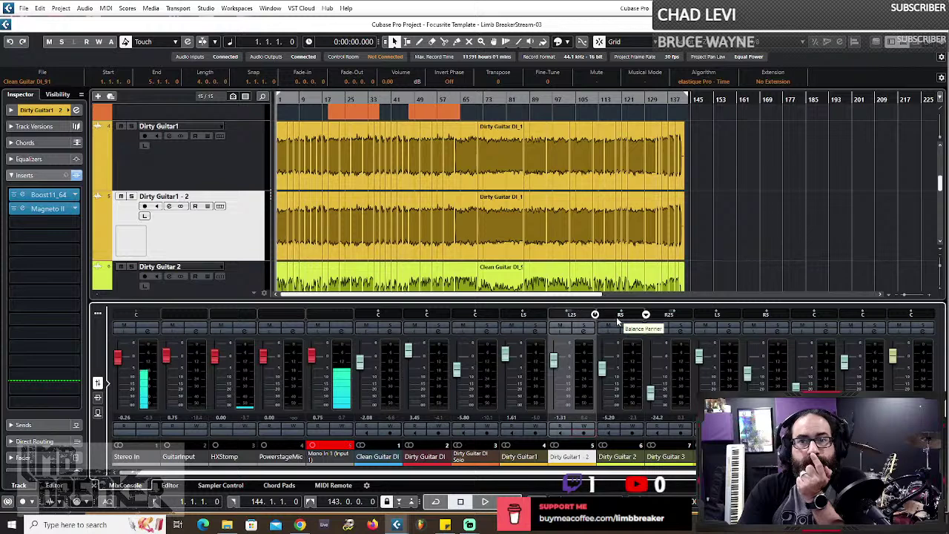
# - Swap the wide panning by setting Dirty Guitar1 -2 to R25 and Dirty Guitar 3 to L25
pyautogui.moveTo(618, 319); pyautogui.dragTo(590, 313)
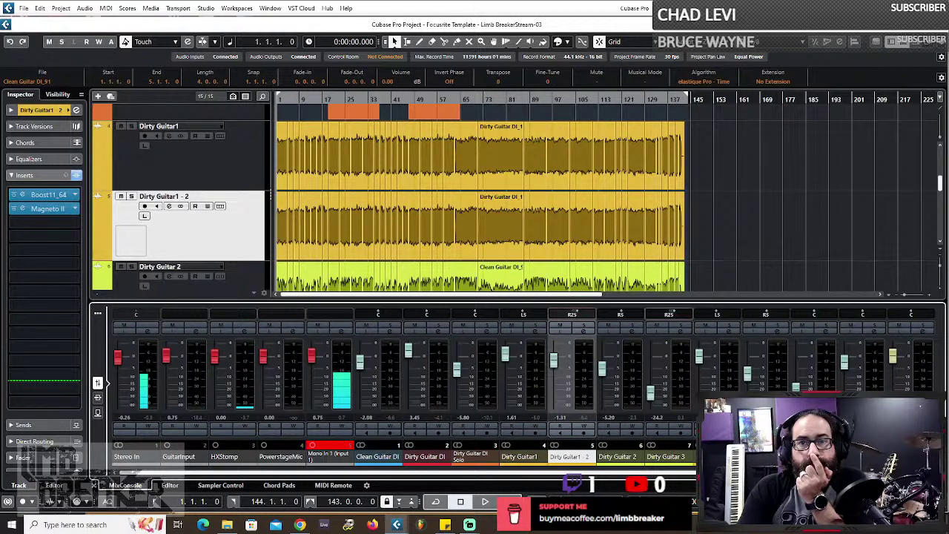
pyautogui.moveTo(668, 313)
pyautogui.mouseDown()
pyautogui.moveTo(655, 314)
pyautogui.moveTo(659, 329)
pyautogui.mouseUp()
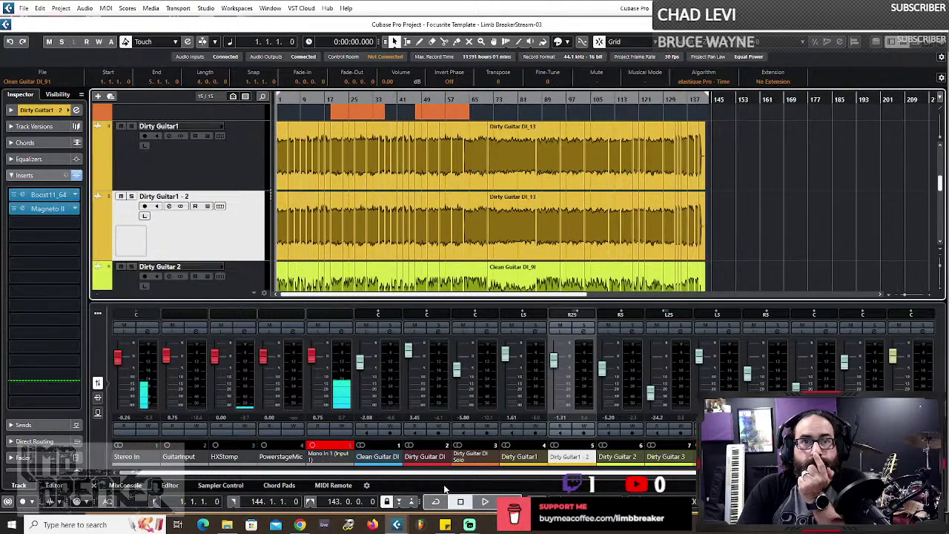
# - Play the project and set Dirty Guitar 2 to about -6.34 dB, Dirty Guitar 3 to about -12.9 dB and Dirty Guitar1 to 0 dB
pyautogui.click(485, 502)
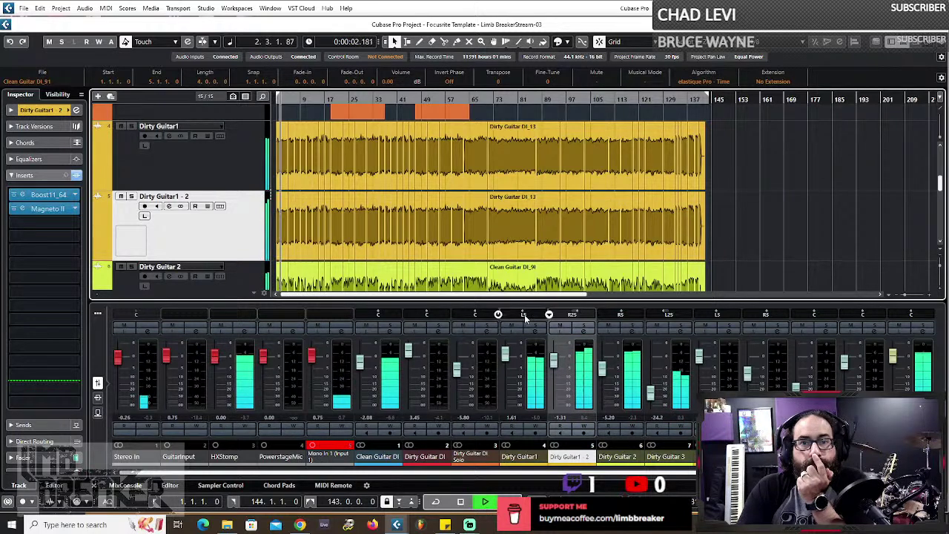
pyautogui.moveTo(636, 400); pyautogui.dragTo(638, 393)
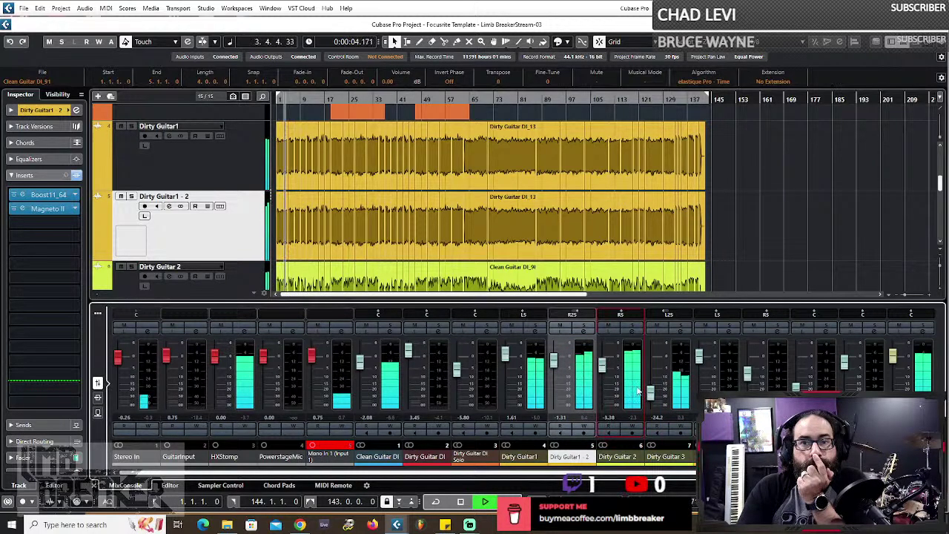
pyautogui.click(602, 375)
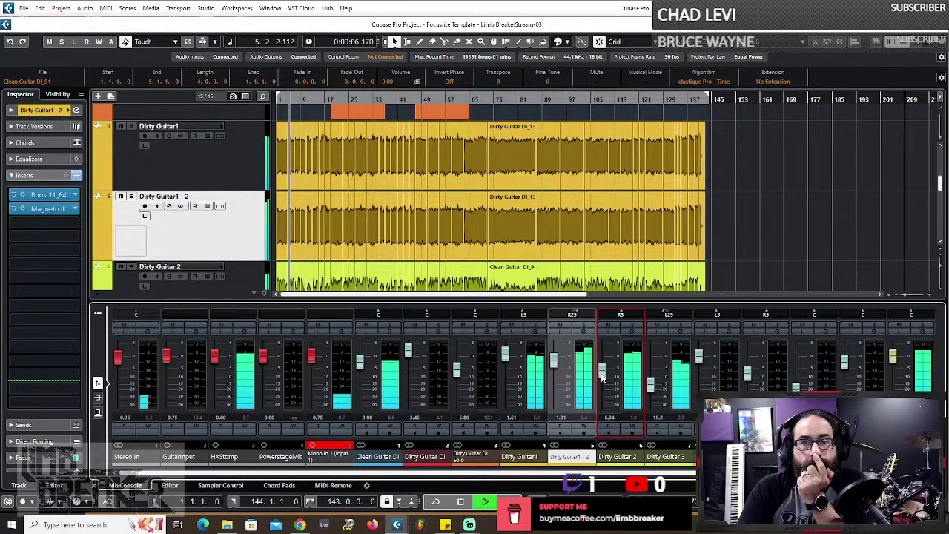
pyautogui.moveTo(553, 367); pyautogui.dragTo(553, 362)
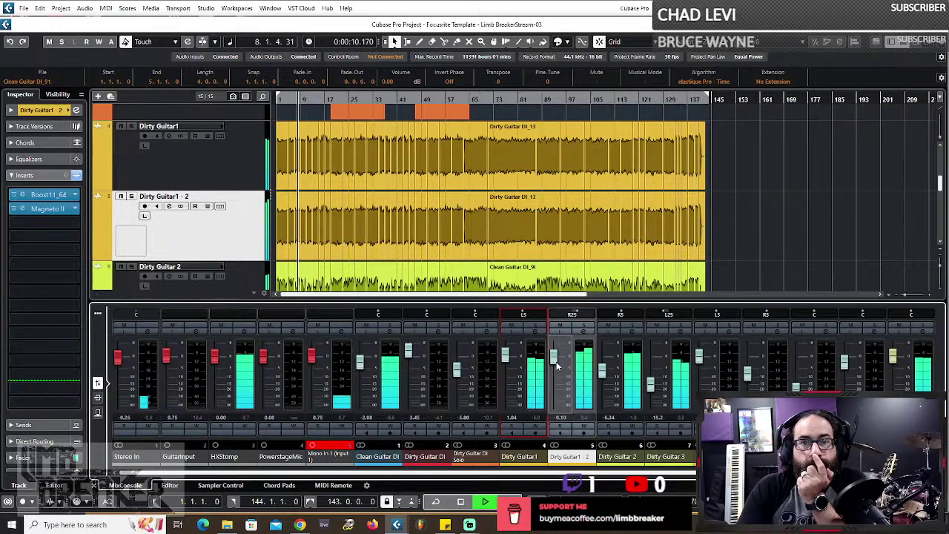
pyautogui.moveTo(557, 366); pyautogui.dragTo(561, 366)
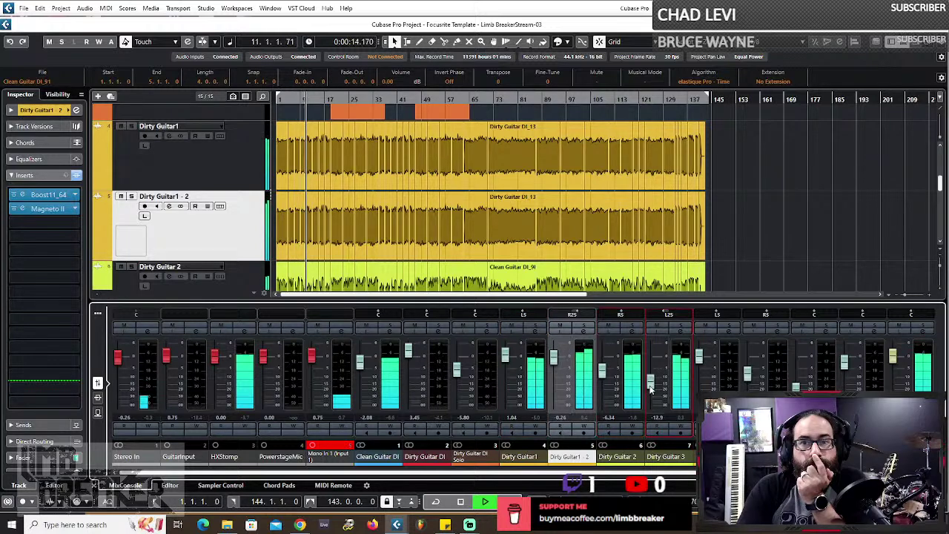
pyautogui.moveTo(650, 390); pyautogui.dragTo(650, 387)
pyautogui.moveTo(506, 358); pyautogui.dragTo(508, 361)
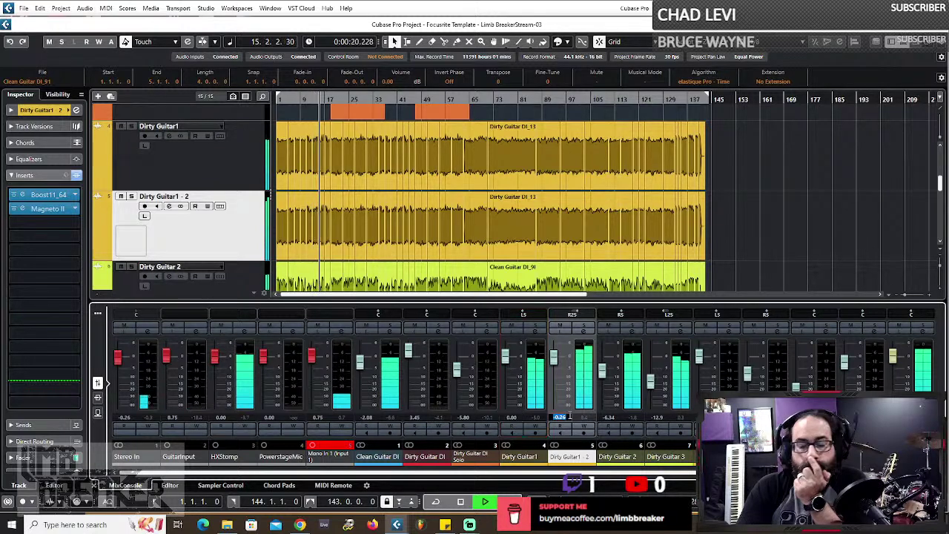
# - Set the Dirty Guitar1 -2 level to 0 dB and trim it to about -0.60 dB
pyautogui.click(563, 417)
pyautogui.write('0')
pyautogui.press('Return')
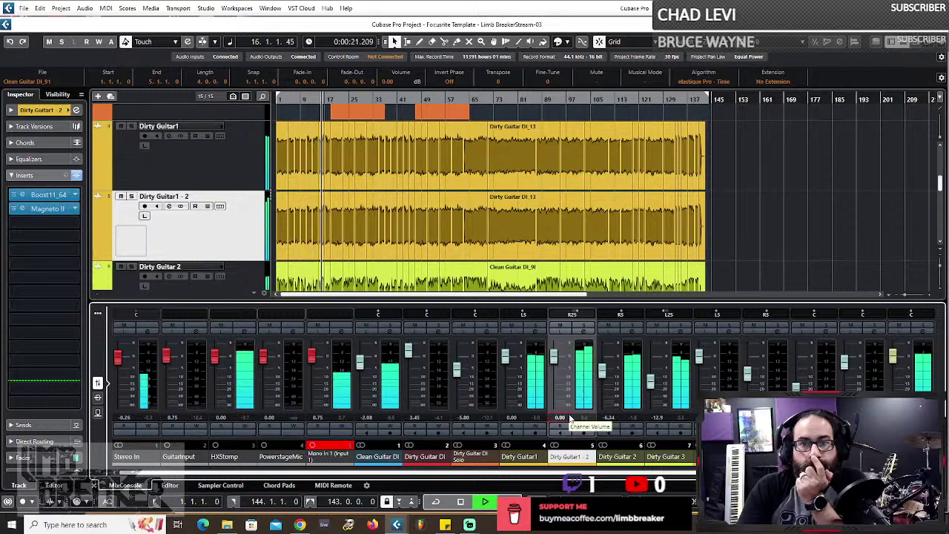
pyautogui.click(561, 364)
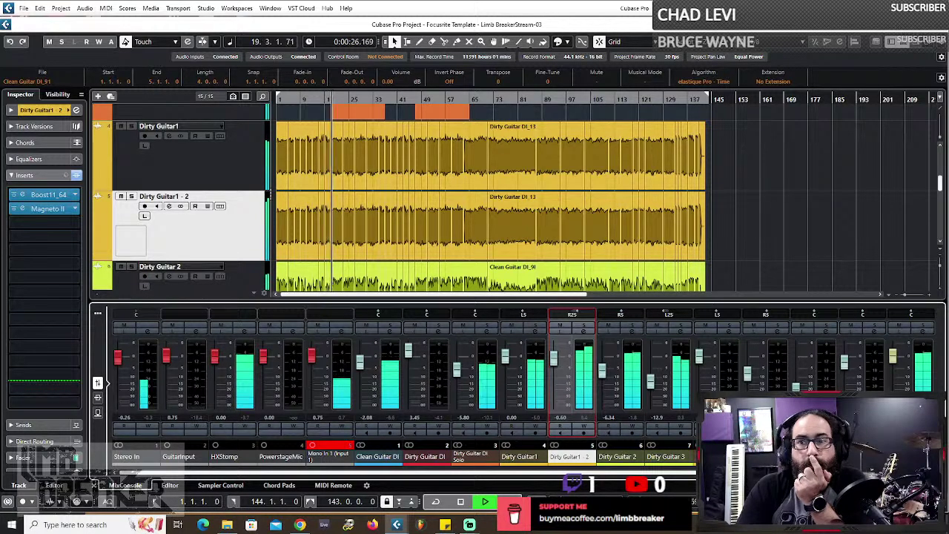
pyautogui.hscroll(3, 474, 363)
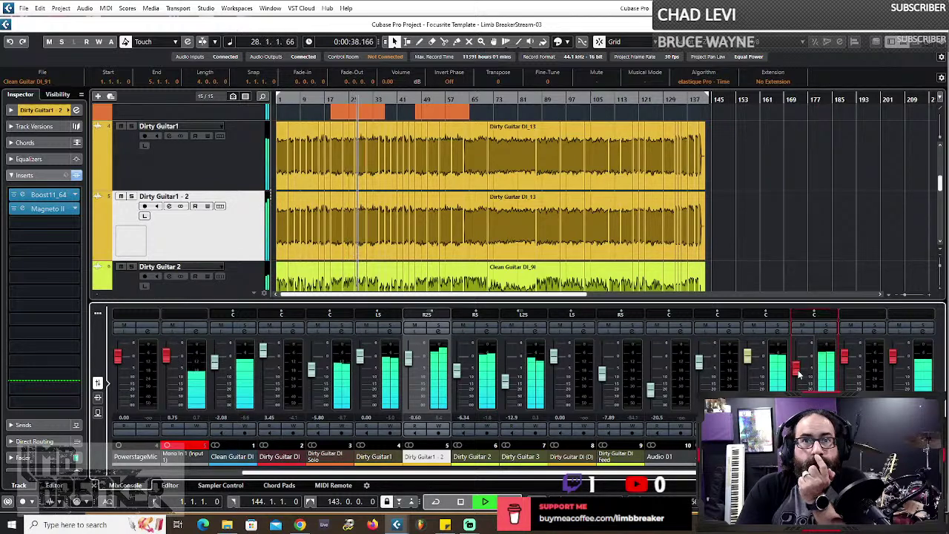
pyautogui.hscroll(-3, 799, 372)
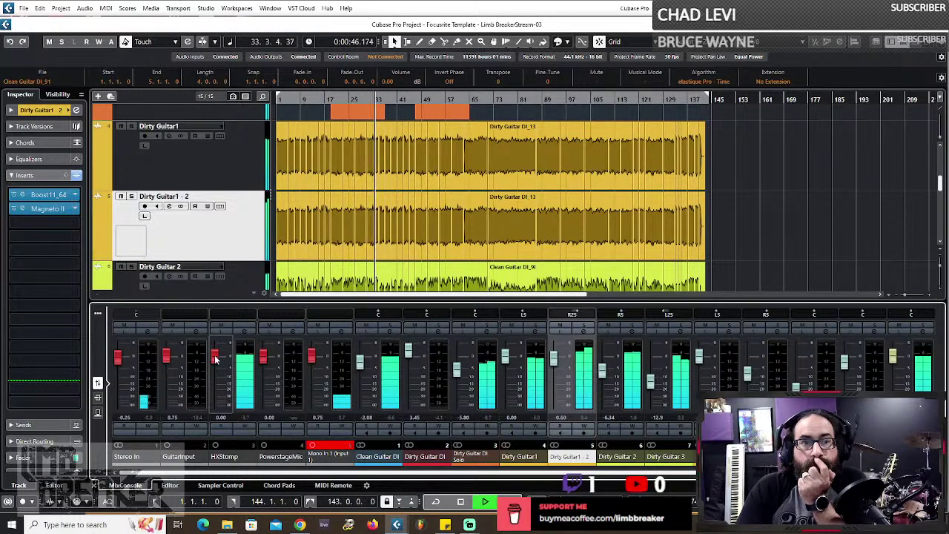
# - Mute the HXStomp and Clean Guitar DI channels, let the song play through, and stop playback at the end
pyautogui.click(224, 327)
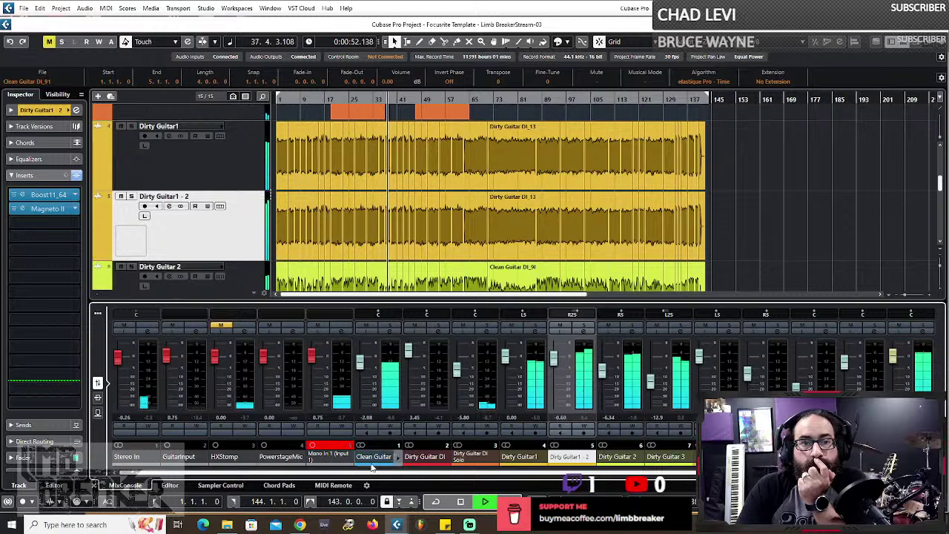
pyautogui.press('m')
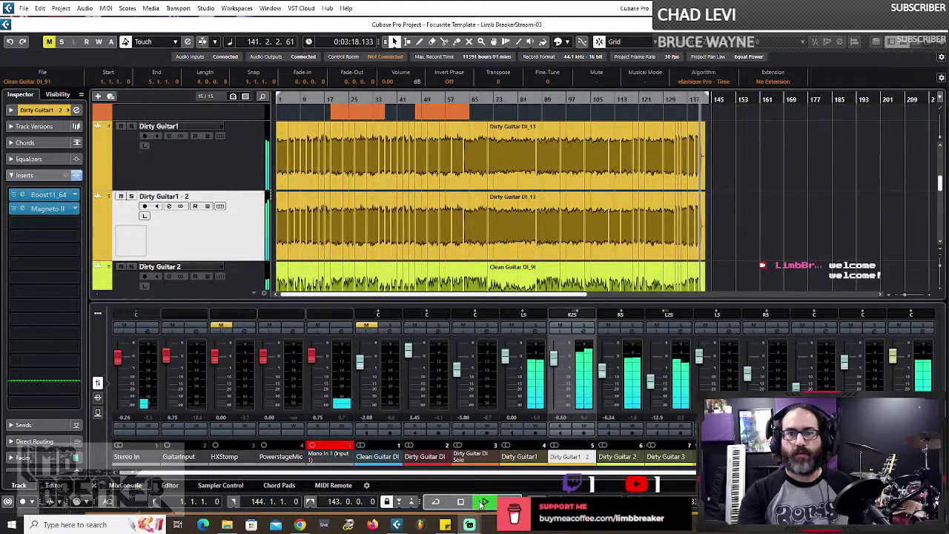
pyautogui.click(461, 503)
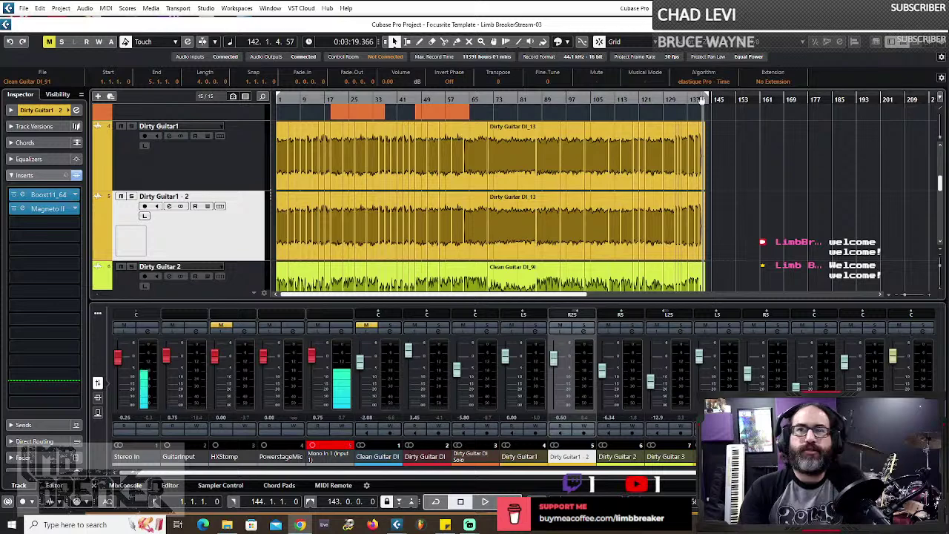
# - Play the project from bar 16, just before the first solo clip, and raise Dirty Guitar DI Solo to 0 dB
pyautogui.moveTo(701, 101); pyautogui.dragTo(251, 108)
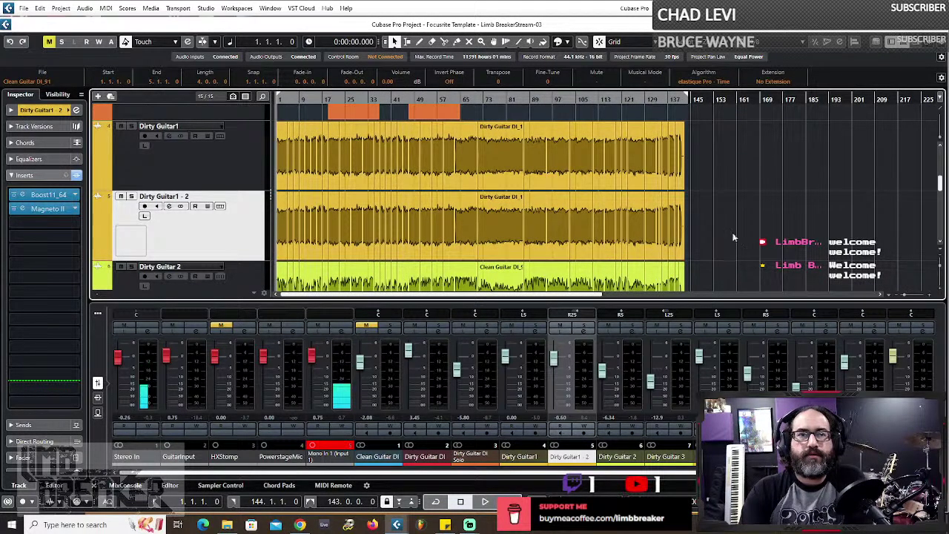
pyautogui.scroll(3, 435, 199)
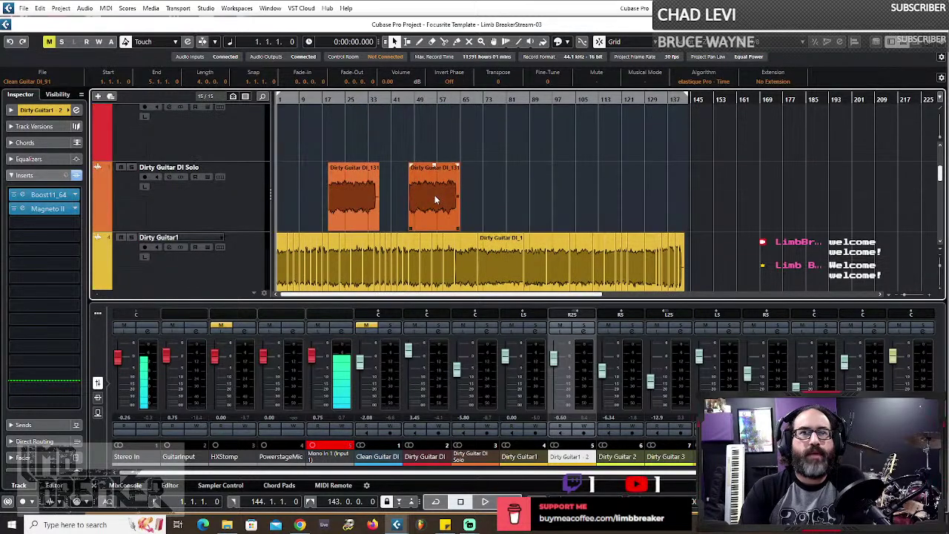
pyautogui.click(320, 104)
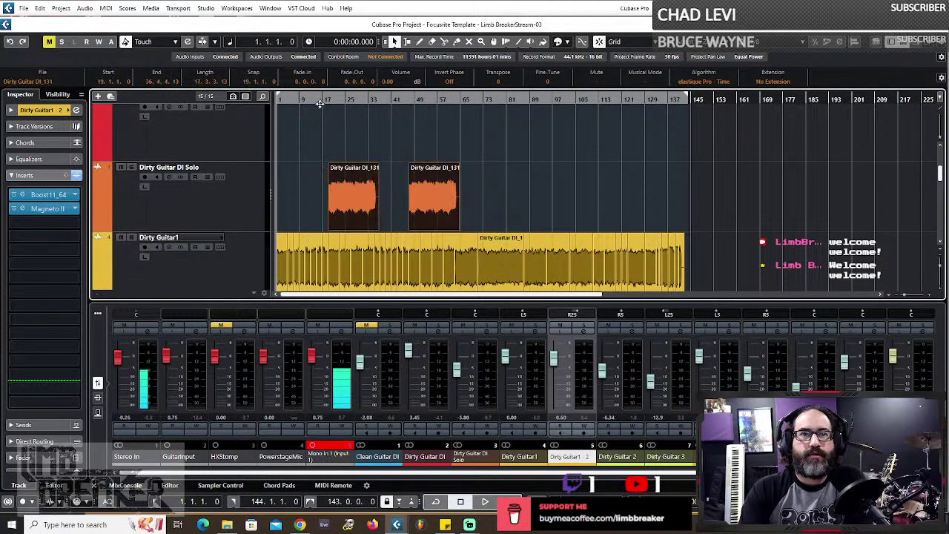
pyautogui.click(319, 104)
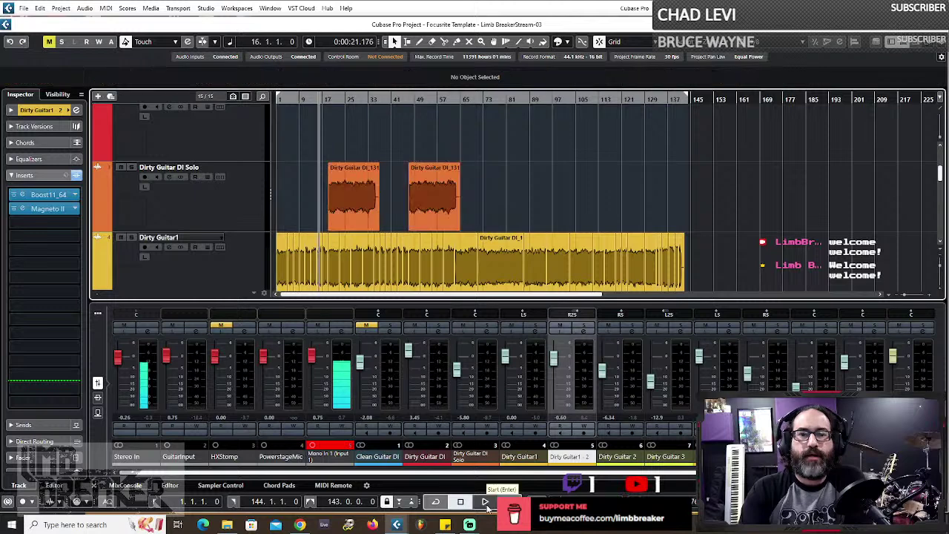
pyautogui.click(485, 502)
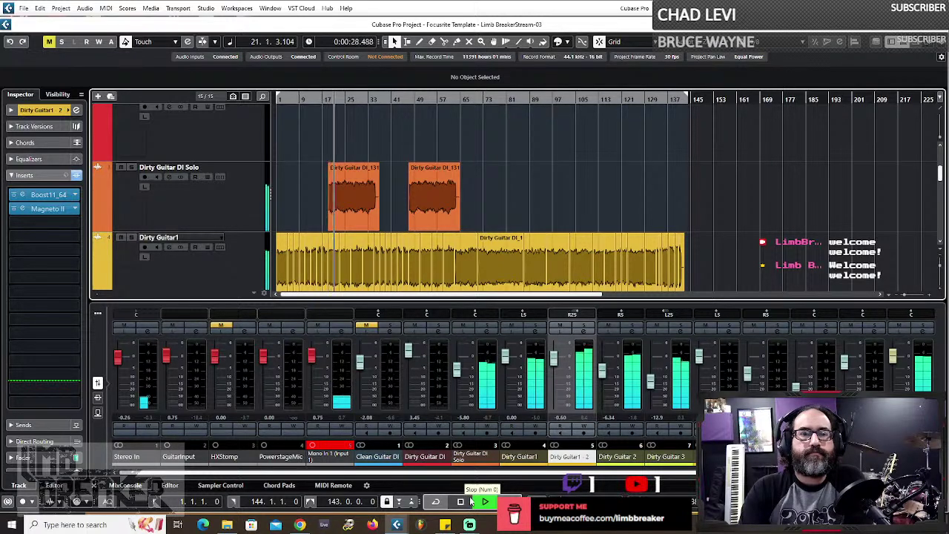
pyautogui.moveTo(459, 378); pyautogui.dragTo(456, 361)
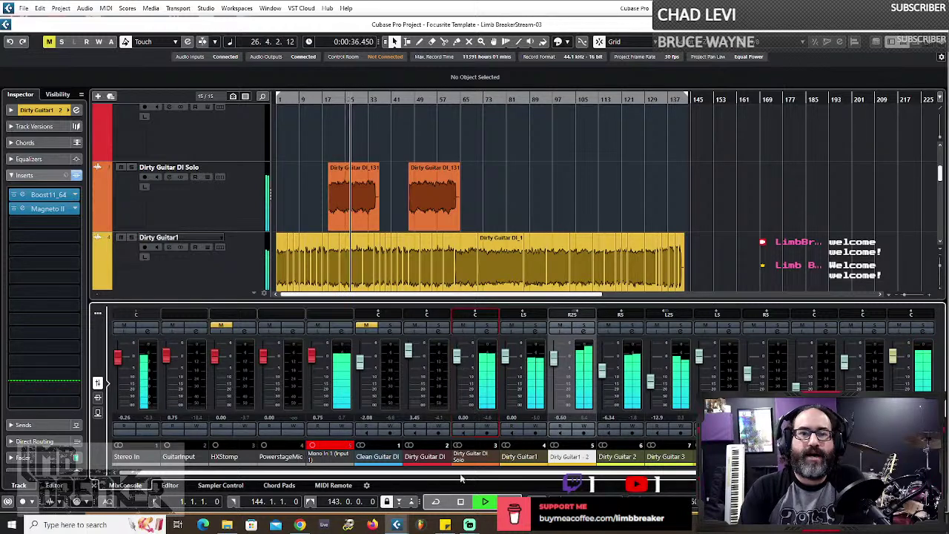
# - Lower Dirty Guitar DI Solo to about -6.59 dB and Dirty Guitar1 to about -4.11 dB during playback
pyautogui.moveTo(460, 478); pyautogui.dragTo(517, 483)
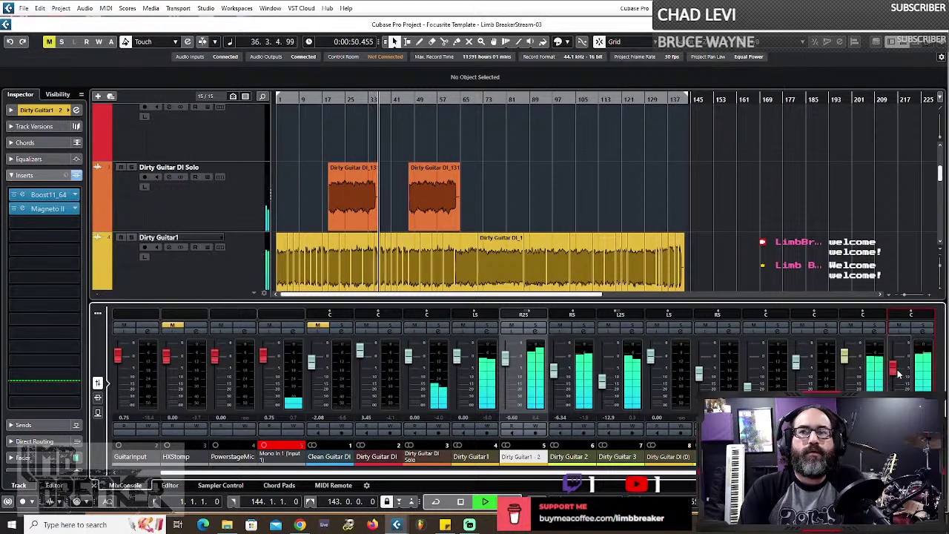
pyautogui.click(407, 371)
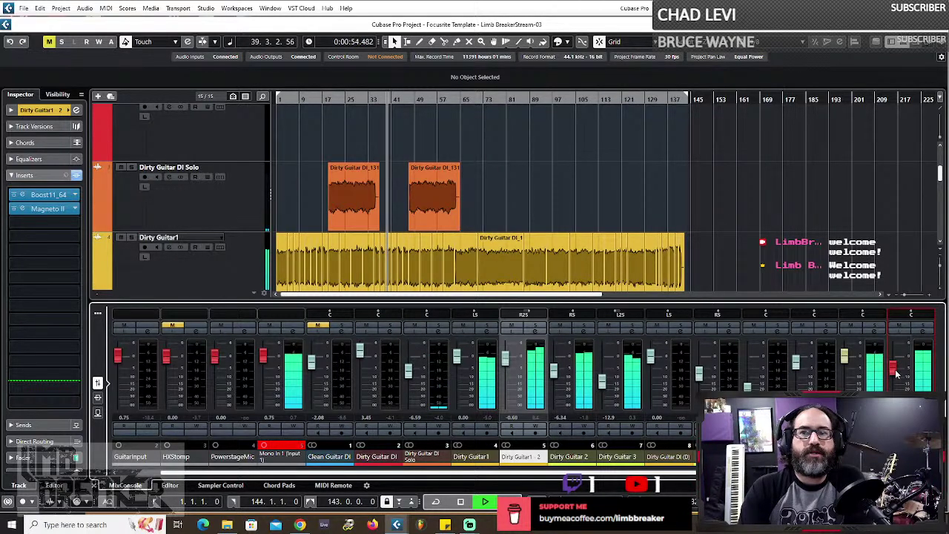
pyautogui.click(459, 376)
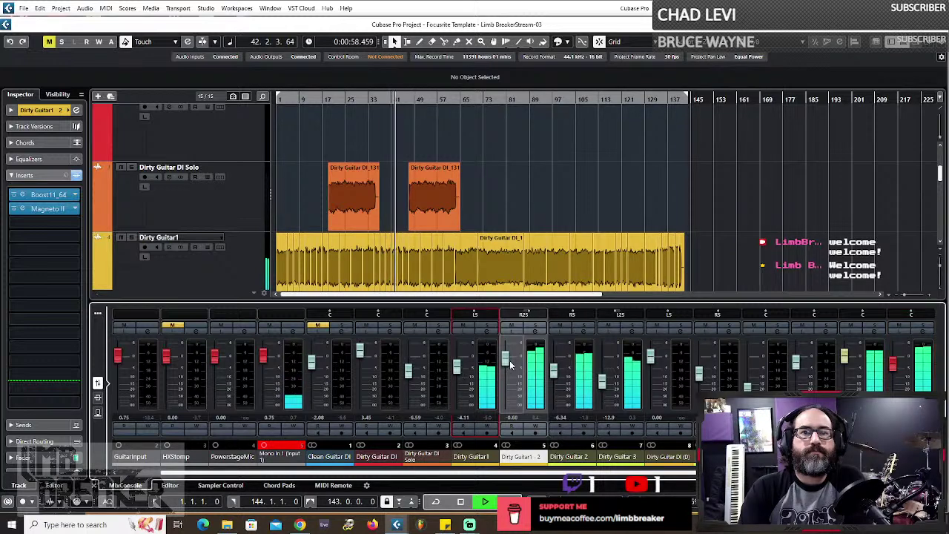
# - Lower Dirty Guitar1 -2 to about -6.34 dB, Dirty Guitar 2 to about -10.2 dB and Dirty Guitar 3 to about -14.4 dB
pyautogui.click(510, 363)
pyautogui.click(554, 374)
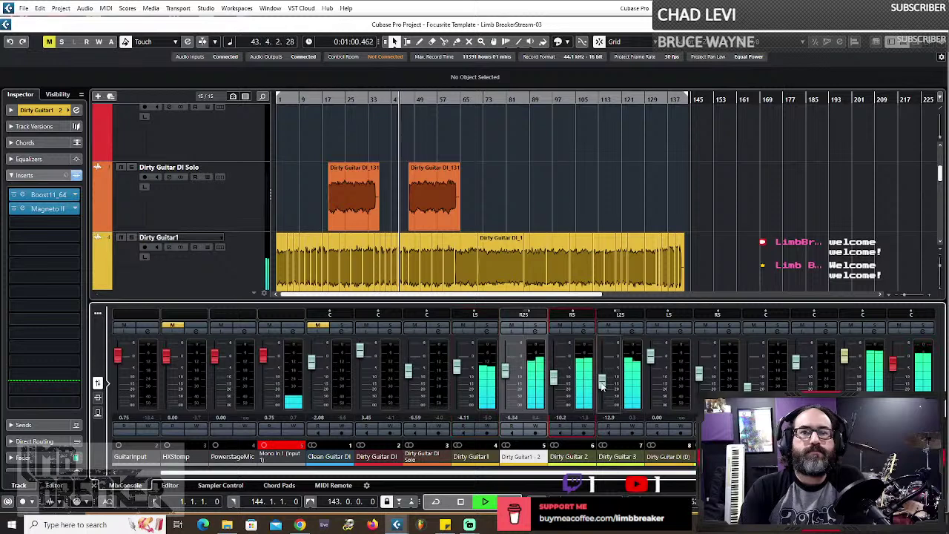
pyautogui.click(602, 384)
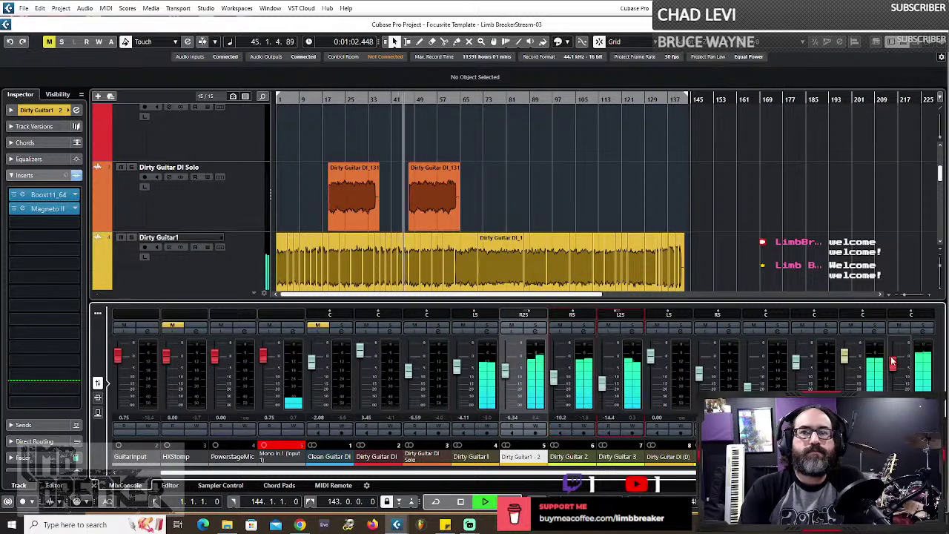
# - Raise the master output level and lower Dirty Guitar1 to -5.49 dB, Dirty Guitar1 -2 to about -9.6 dB and Dirty Guitar 2 to -12.9 dB
pyautogui.click(894, 361)
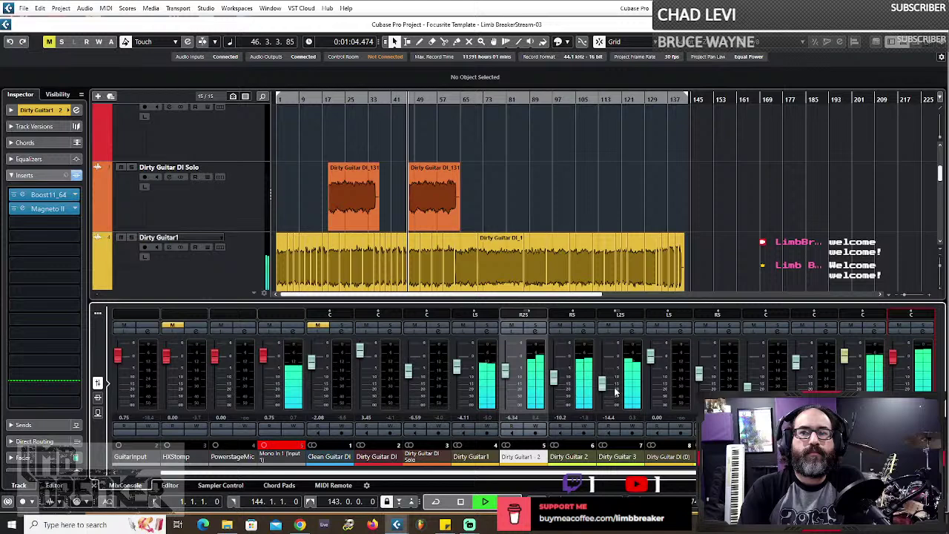
pyautogui.click(458, 369)
pyautogui.click(542, 380)
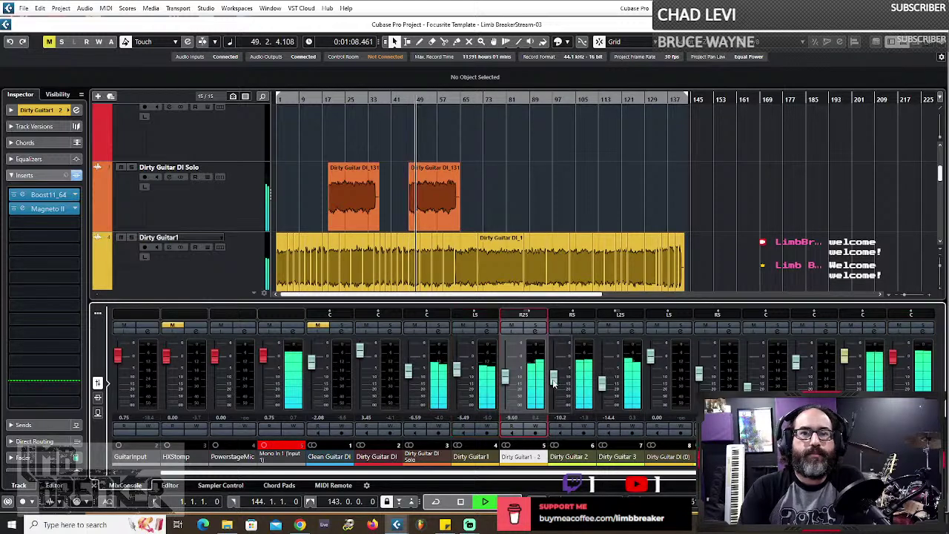
pyautogui.click(552, 379)
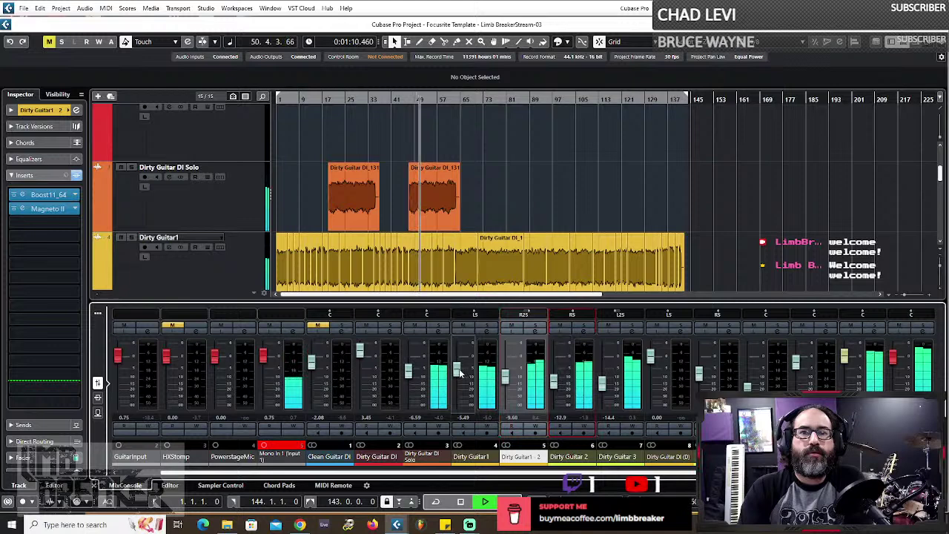
# - Raise DI Solo to -5.80 dB, Dirty Guitar1 to -2.71, Dirty Guitar1 -2 to -7.36, Dirty Guitar 2 to -9.31 and Dirty Guitar 3 to -12.9
pyautogui.click(458, 372)
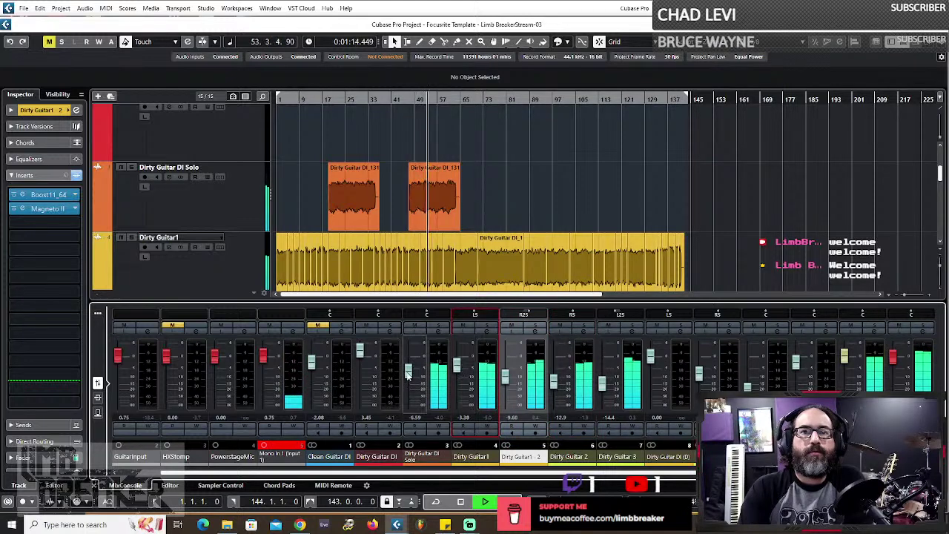
pyautogui.click(511, 384)
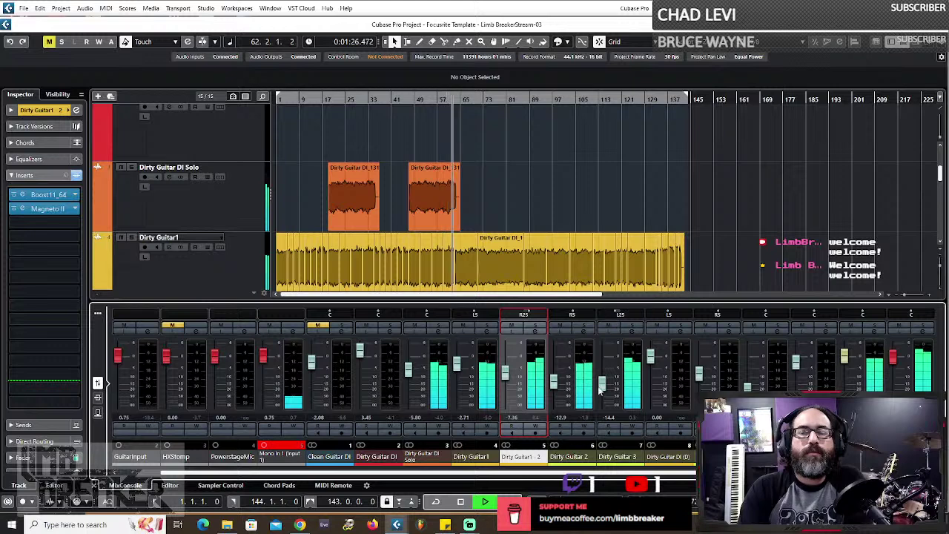
pyautogui.moveTo(599, 390); pyautogui.dragTo(602, 386)
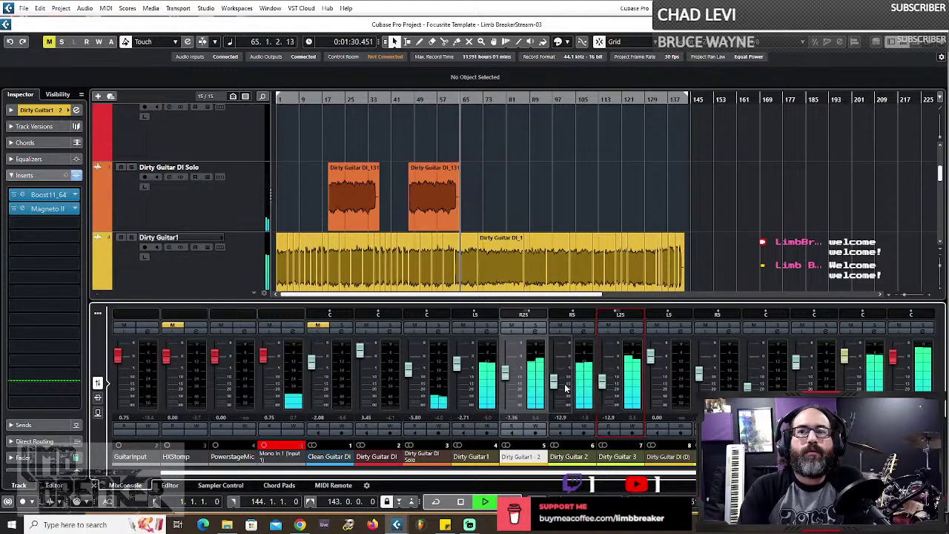
pyautogui.moveTo(565, 386); pyautogui.dragTo(560, 382)
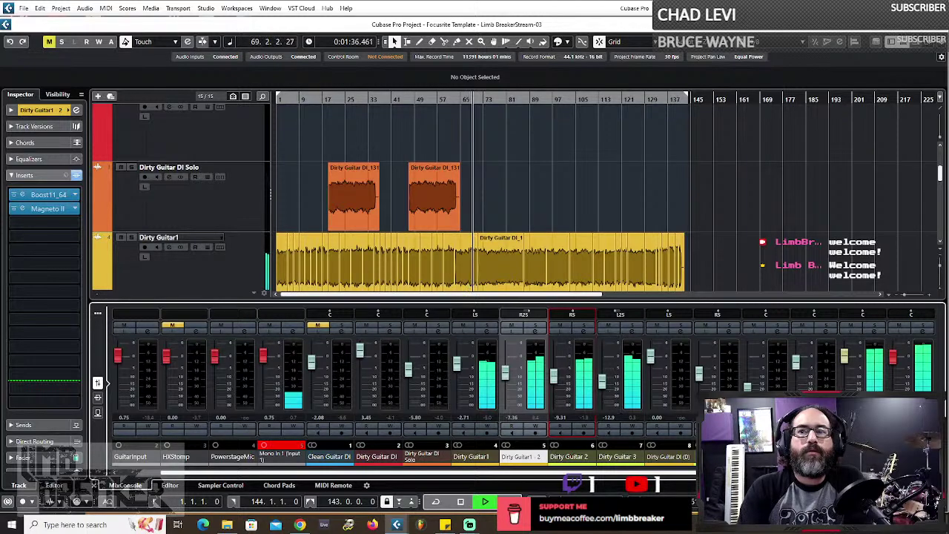
# - Pause and resume playback, and lower the master output level slightly
pyautogui.press('space')
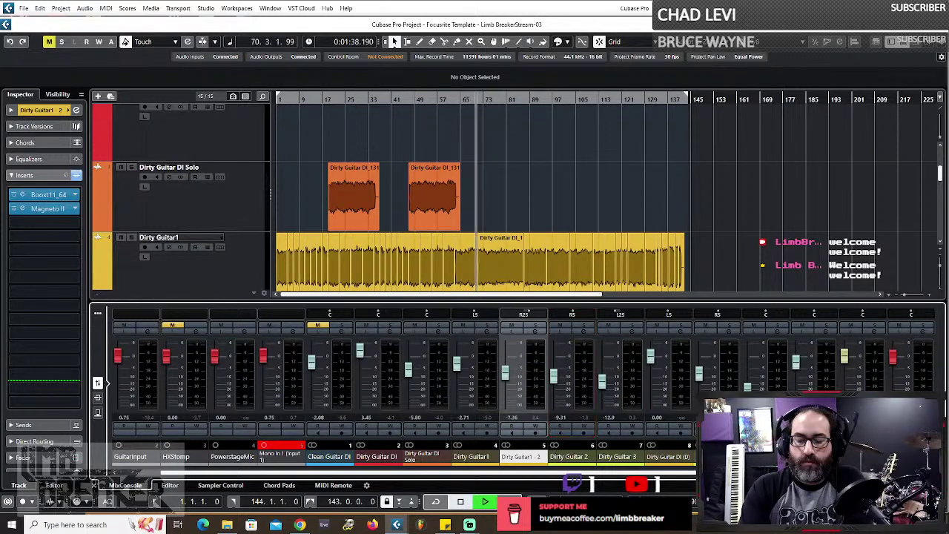
pyautogui.press('space')
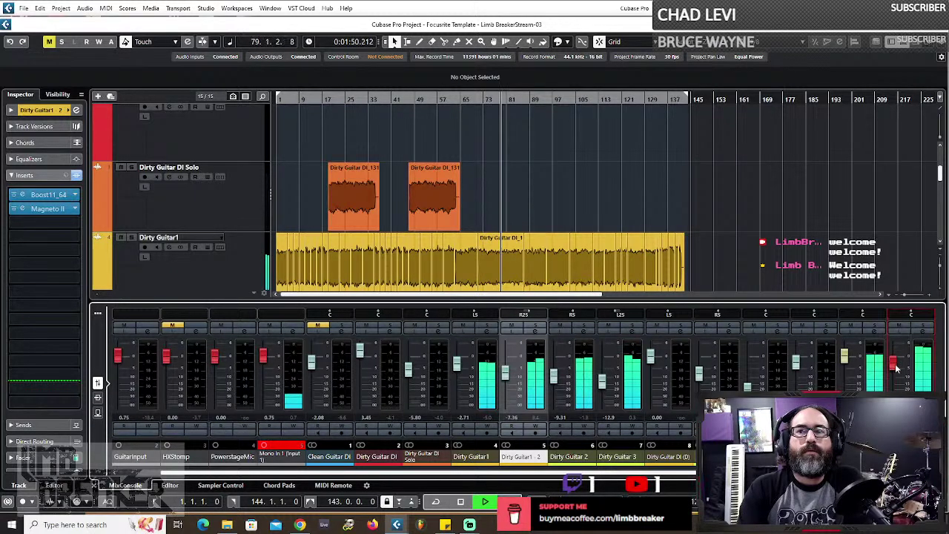
pyautogui.moveTo(893, 357); pyautogui.dragTo(896, 367)
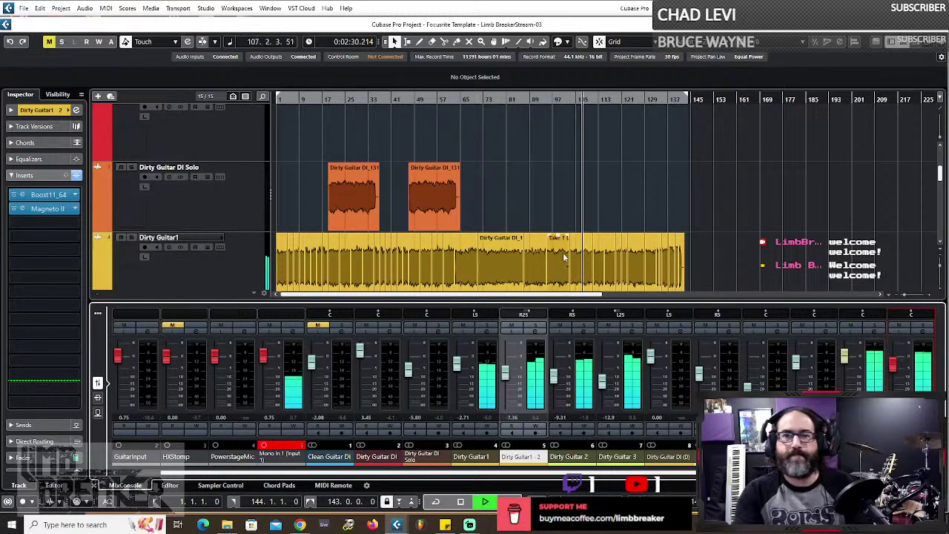
# - Select the guitar events from bar 111 to the end of the song
pyautogui.press('g')
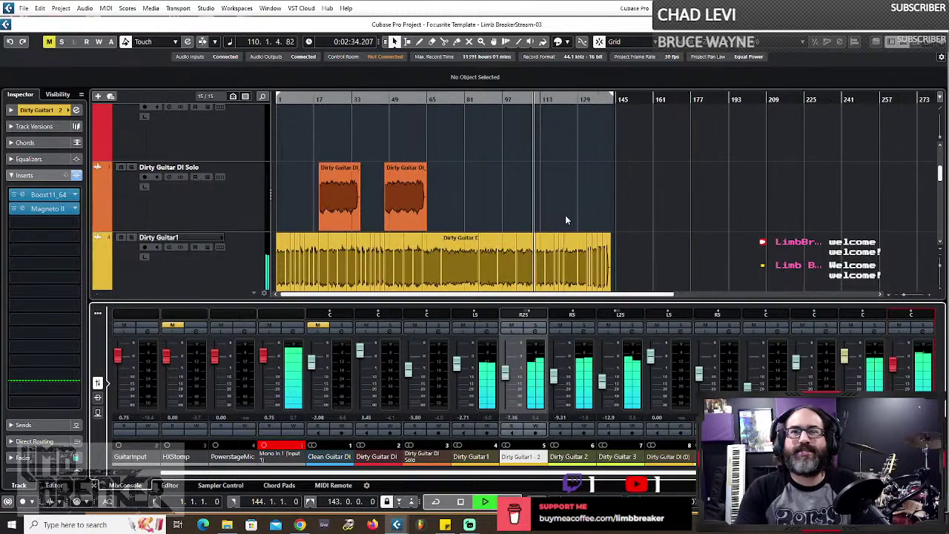
pyautogui.scroll(-1, 634, 271)
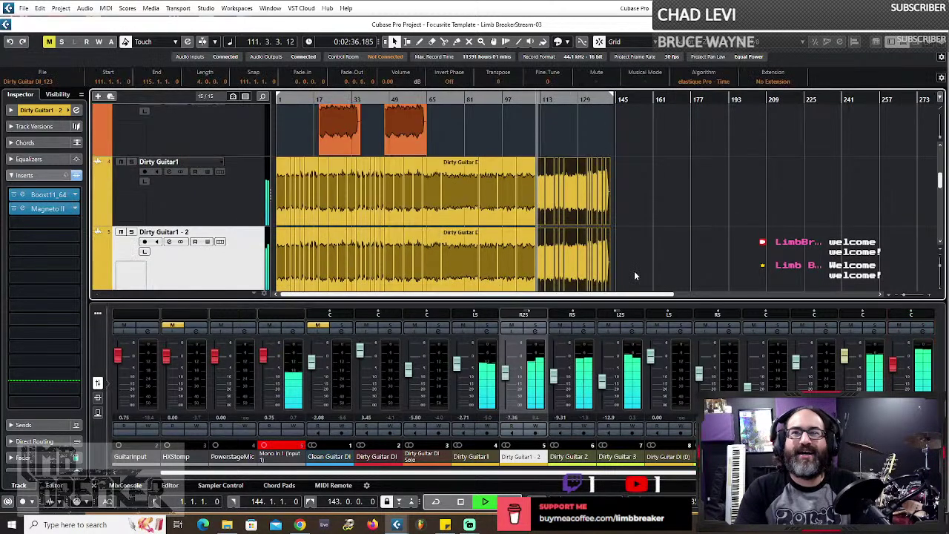
# - Examine the Dirty Guitar waveforms and event boundaries around bars 111 to 115 up close, comparing the tracks
pyautogui.press('h')
pyautogui.press('h')
pyautogui.press('h')
pyautogui.press('h')
pyautogui.press('h')
pyautogui.press('h')
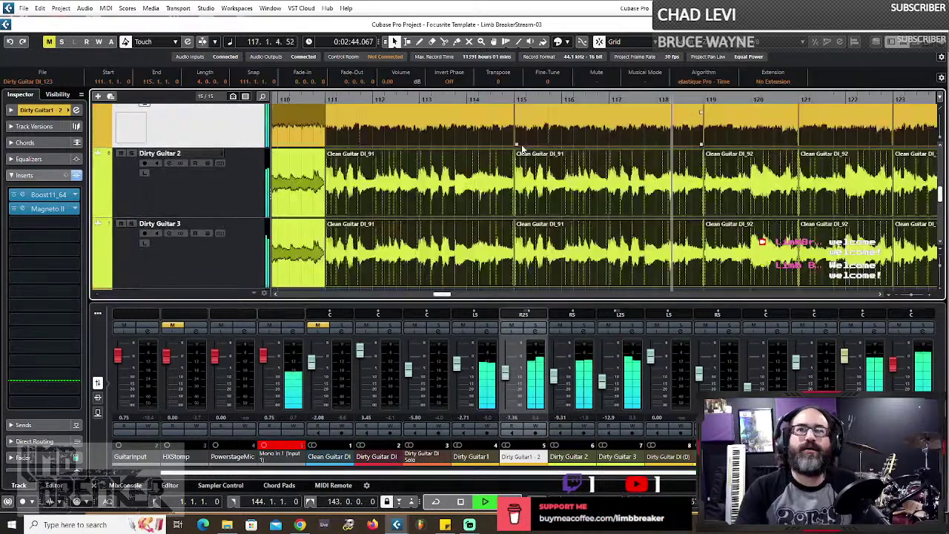
pyautogui.press('h')
pyautogui.press('h')
pyautogui.press('h')
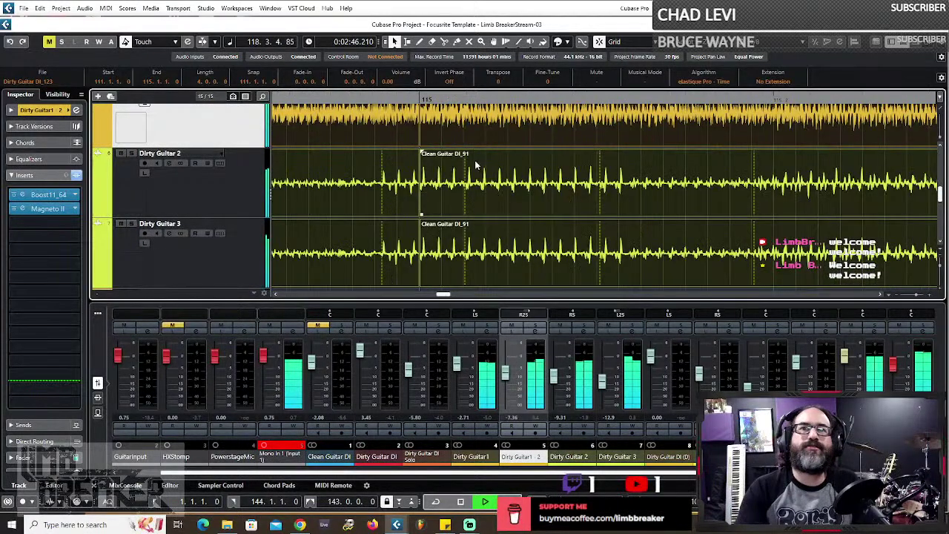
pyautogui.scroll(3, 349, 132)
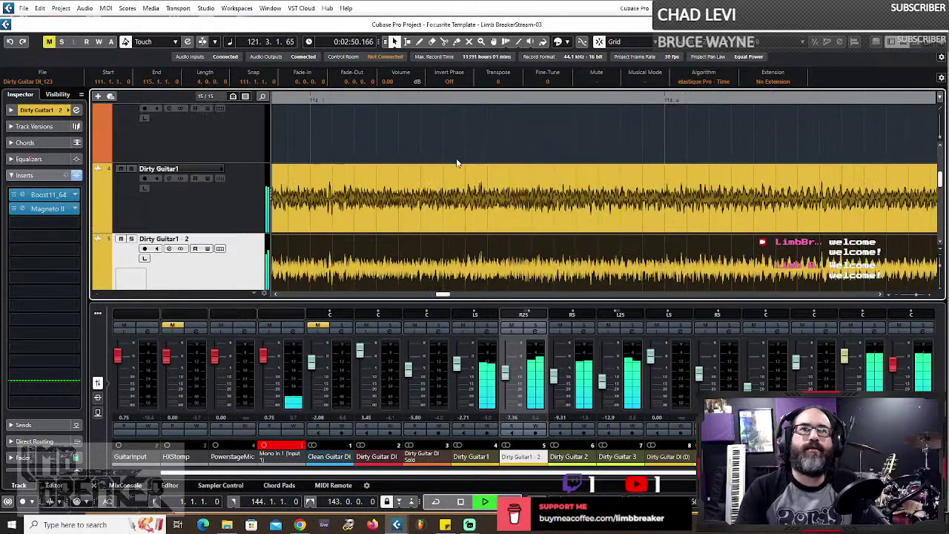
pyautogui.scroll(-3, 457, 163)
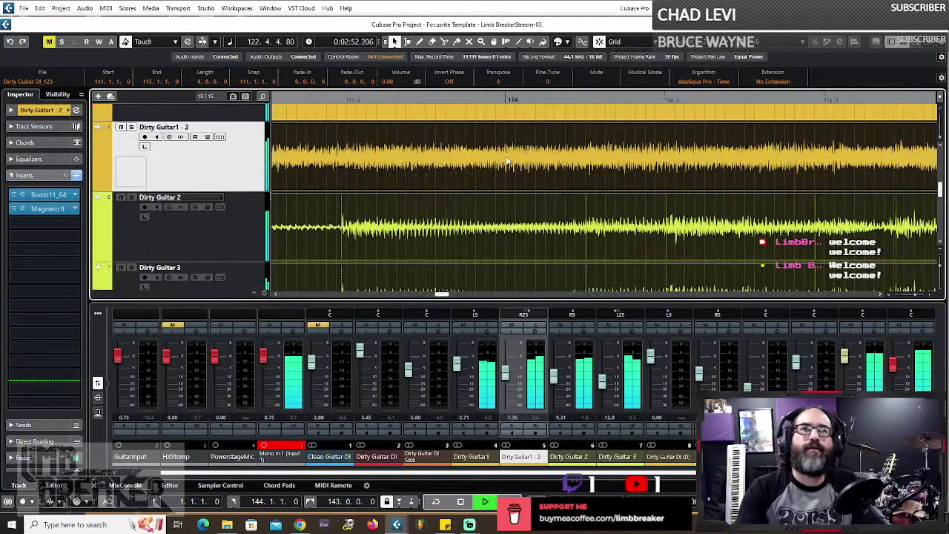
pyautogui.scroll(-5, 343, 138)
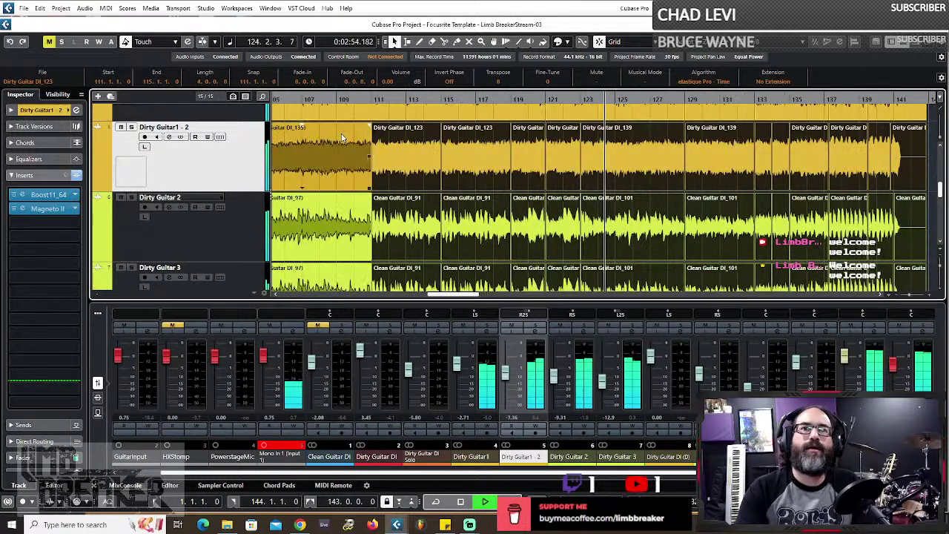
pyautogui.scroll(5, 422, 215)
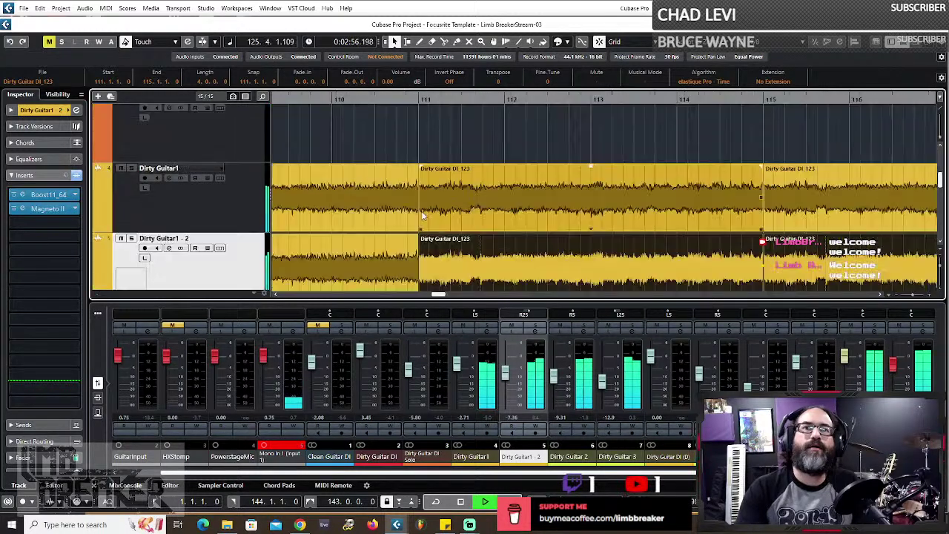
pyautogui.scroll(5, 424, 223)
pyautogui.scroll(-1, 425, 228)
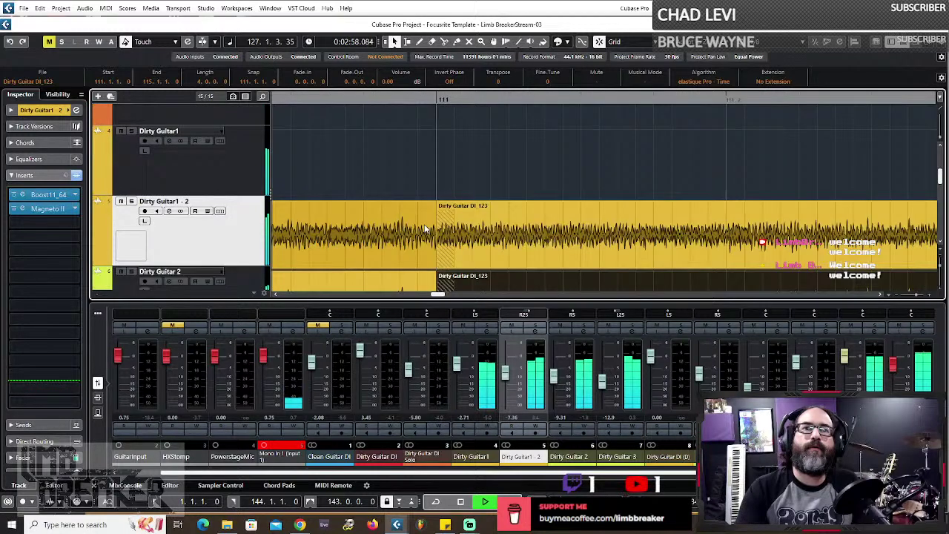
pyautogui.scroll(-3, 567, 220)
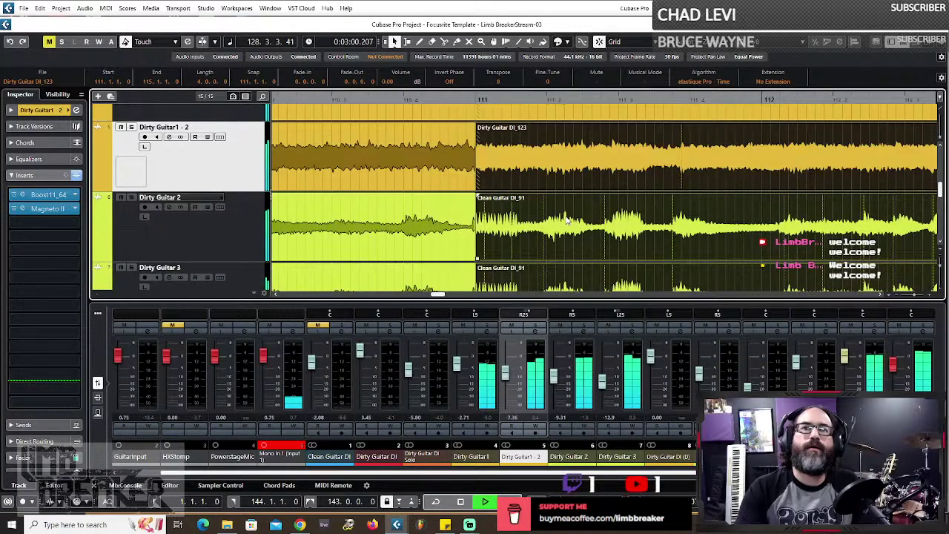
pyautogui.scroll(-3, 567, 219)
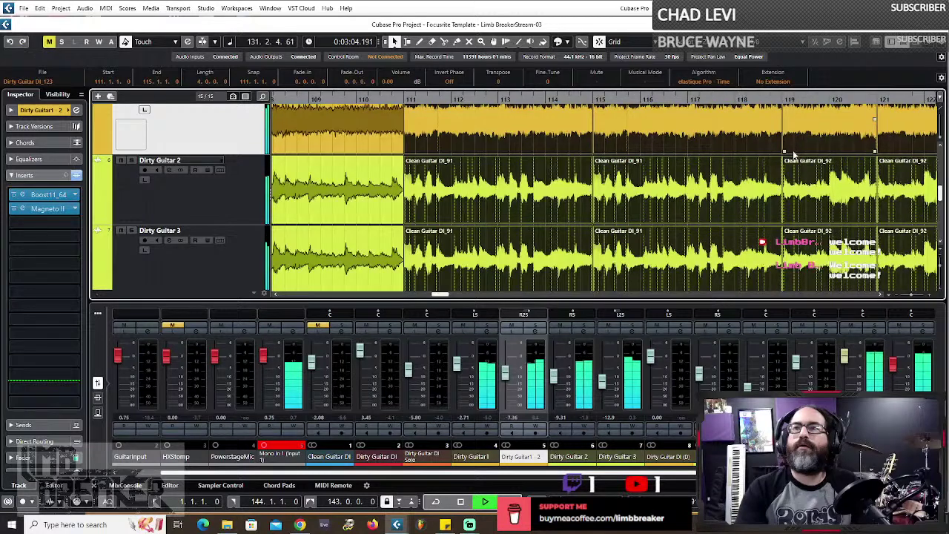
# - Examine the Dirty Guitar waveforms and event boundaries around bars 119, 115 and 103 up close while playback runs out
pyautogui.scroll(3, 793, 154)
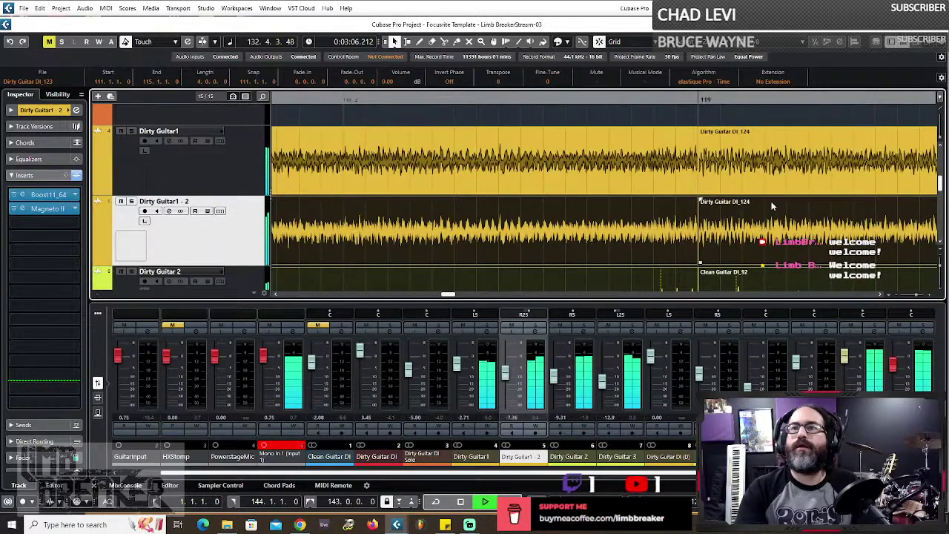
pyautogui.scroll(-3, 667, 228)
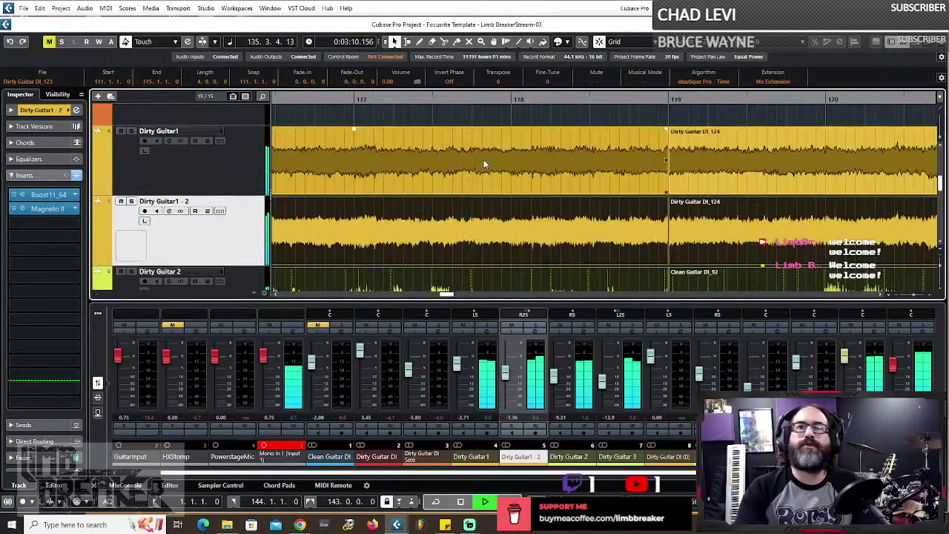
pyautogui.press('g')
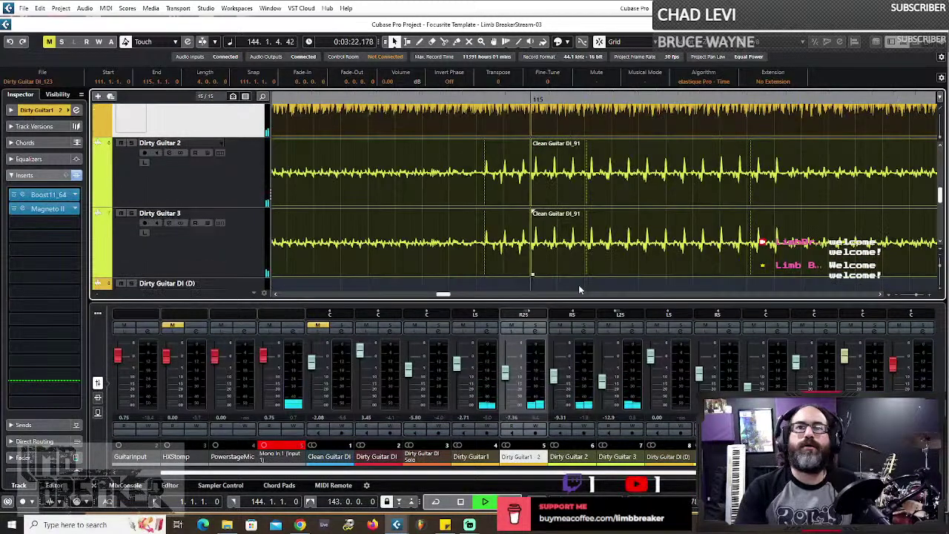
pyautogui.scroll(-2, 498, 236)
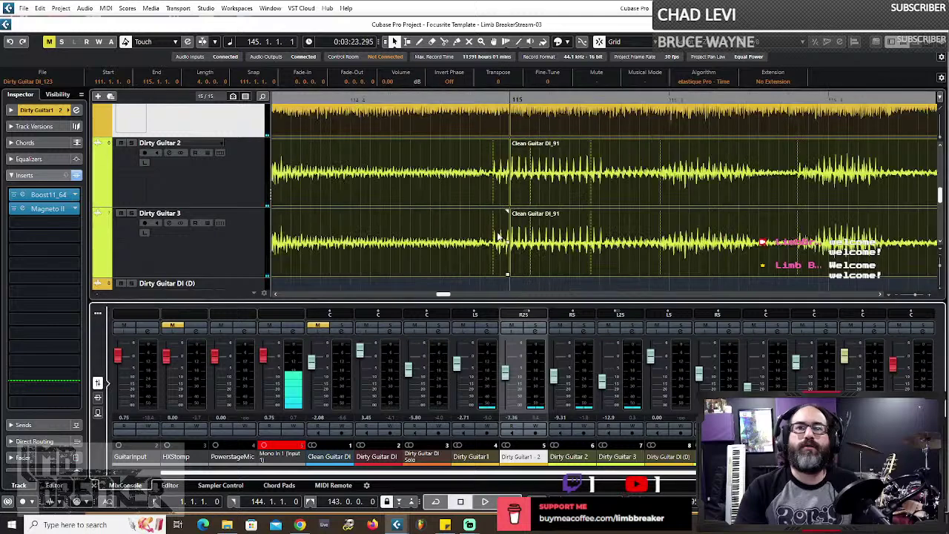
pyautogui.scroll(-5, 498, 236)
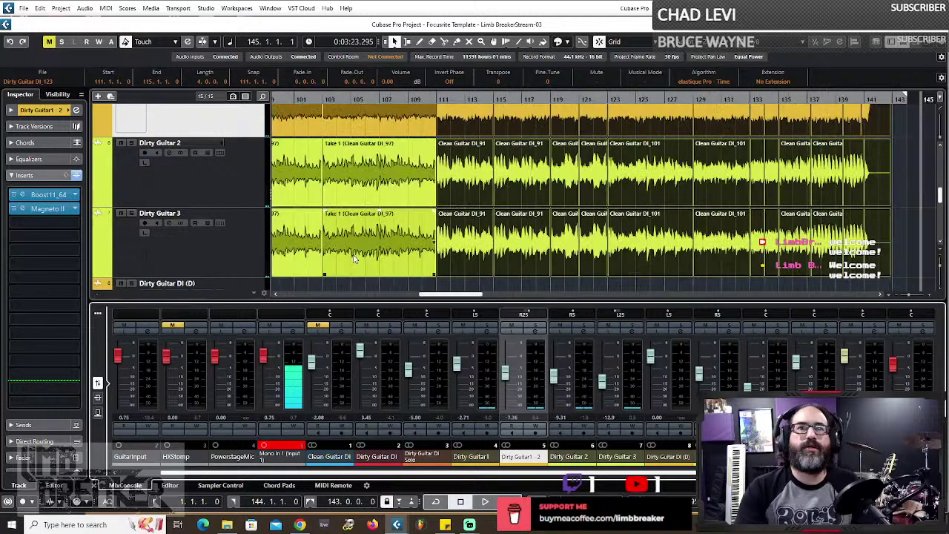
pyautogui.scroll(5, 429, 236)
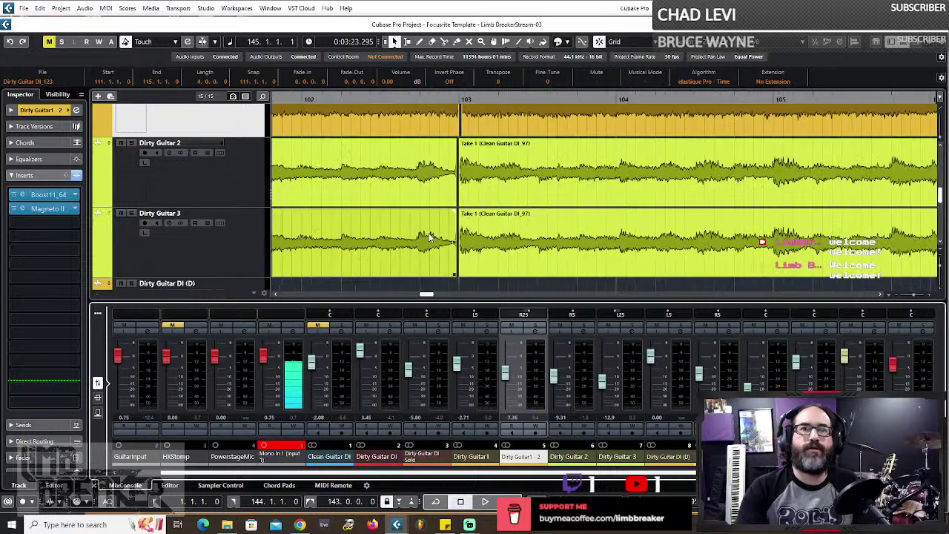
pyautogui.scroll(-8, 457, 233)
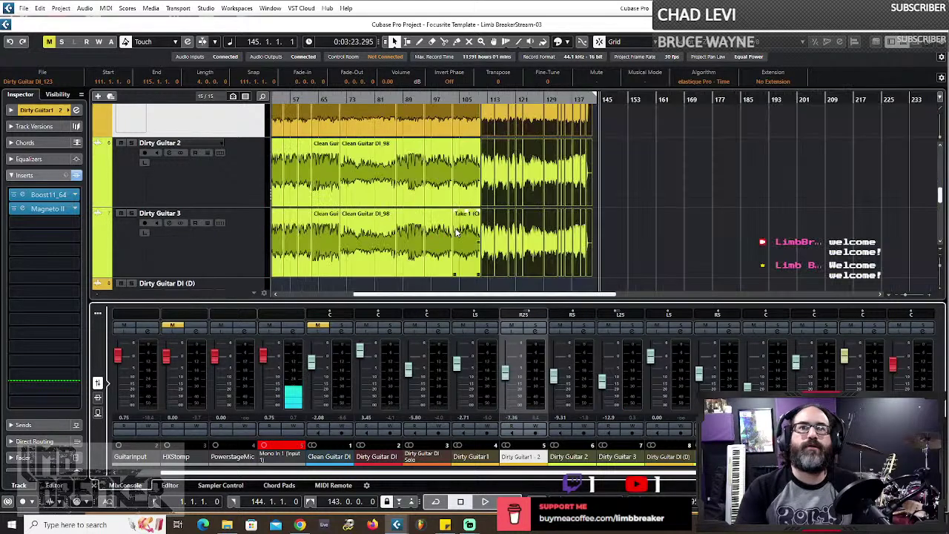
# - Select the guitar events on all tracks from bar 95 to the end of the song
pyautogui.moveTo(606, 120); pyautogui.dragTo(605, 266)
pyautogui.scroll(-3, 468, 267)
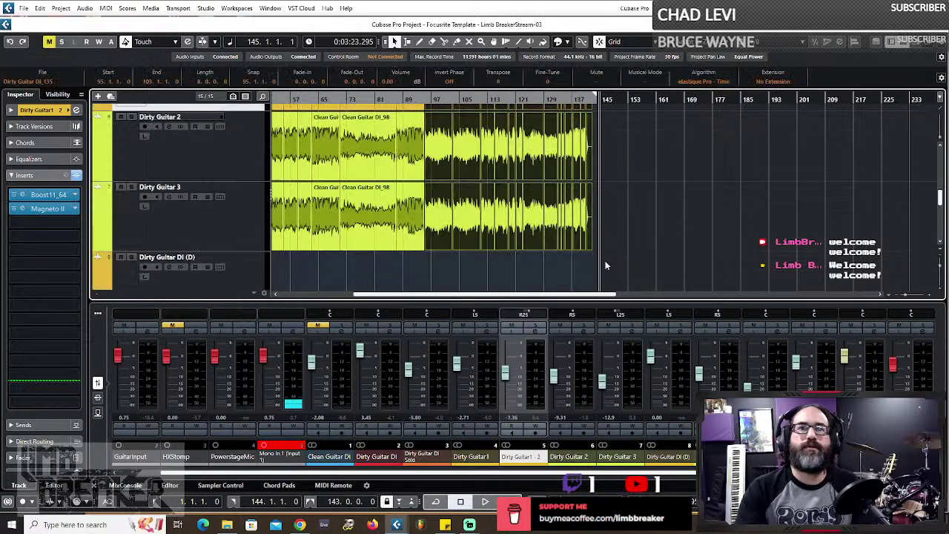
pyautogui.scroll(3, 390, 189)
pyautogui.click(391, 187)
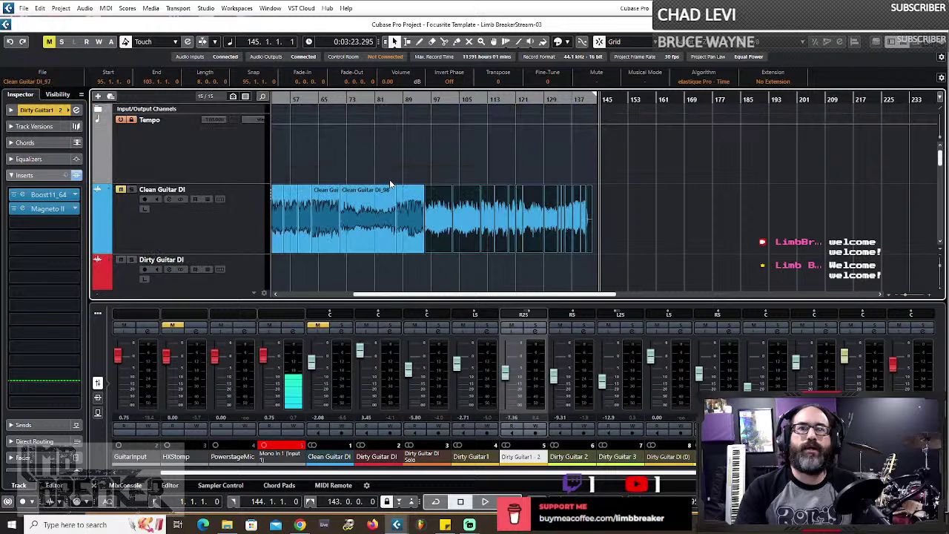
# - Inspect the event boundary at bar 95 on the Clean Guitar DI and Dirty Guitar tracks up close
pyautogui.scroll(6, 444, 215)
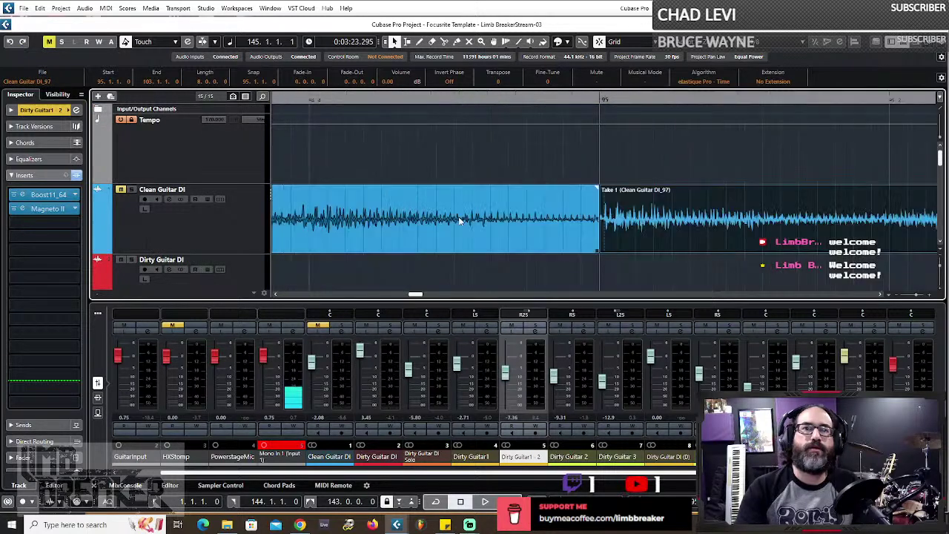
pyautogui.scroll(-2, 642, 230)
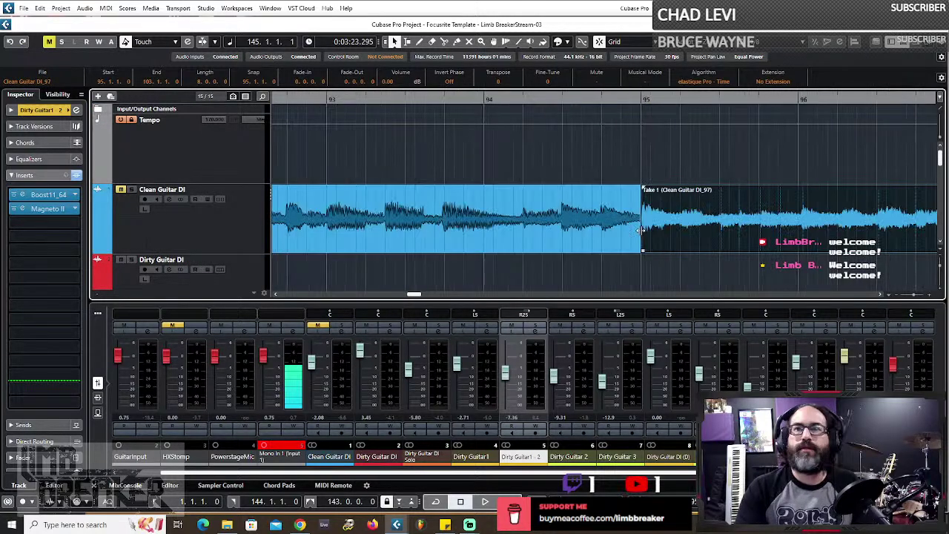
pyautogui.scroll(-7, 642, 231)
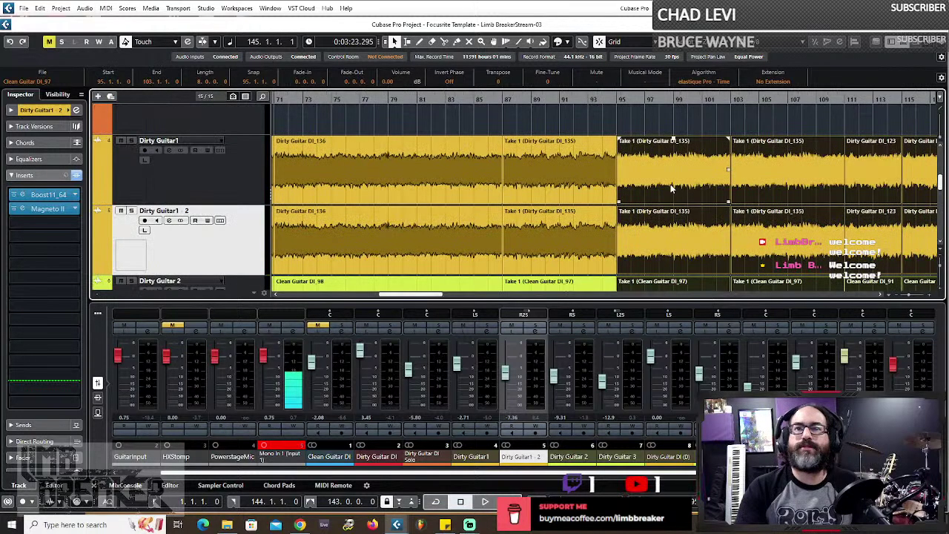
pyautogui.scroll(4, 671, 189)
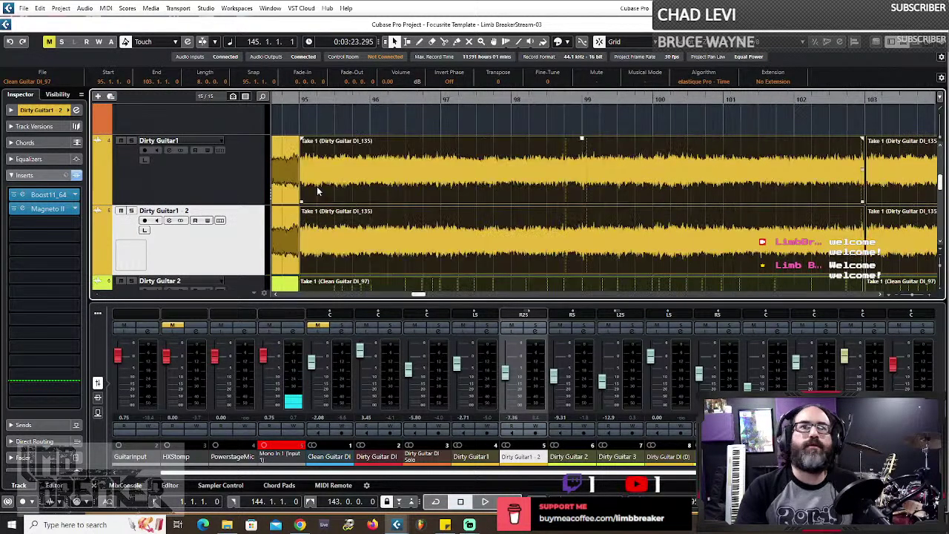
pyautogui.scroll(3, 602, 162)
pyautogui.scroll(-2, 601, 162)
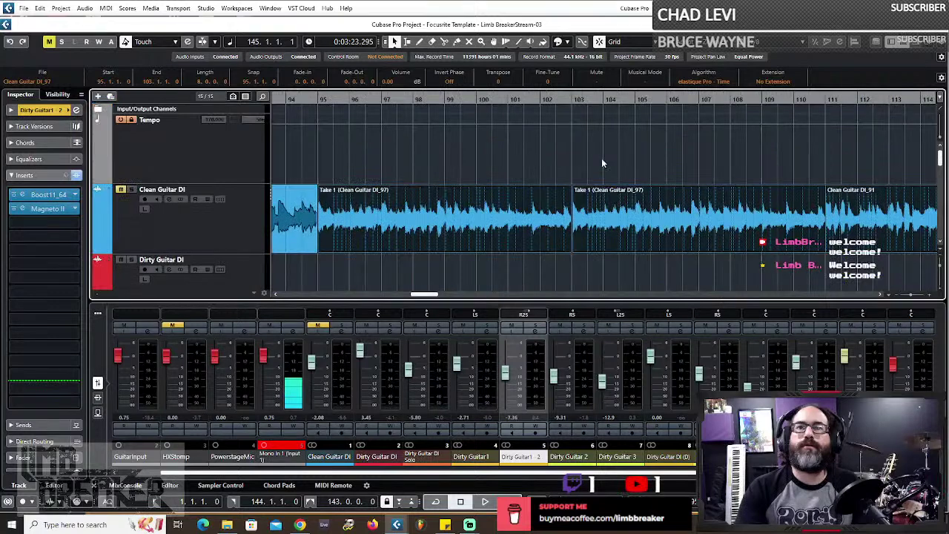
# - Select the guitar events from bar 103 to about bar 129 across the tracks
pyautogui.click(601, 163)
pyautogui.scroll(-5, 601, 163)
pyautogui.scroll(3, 601, 163)
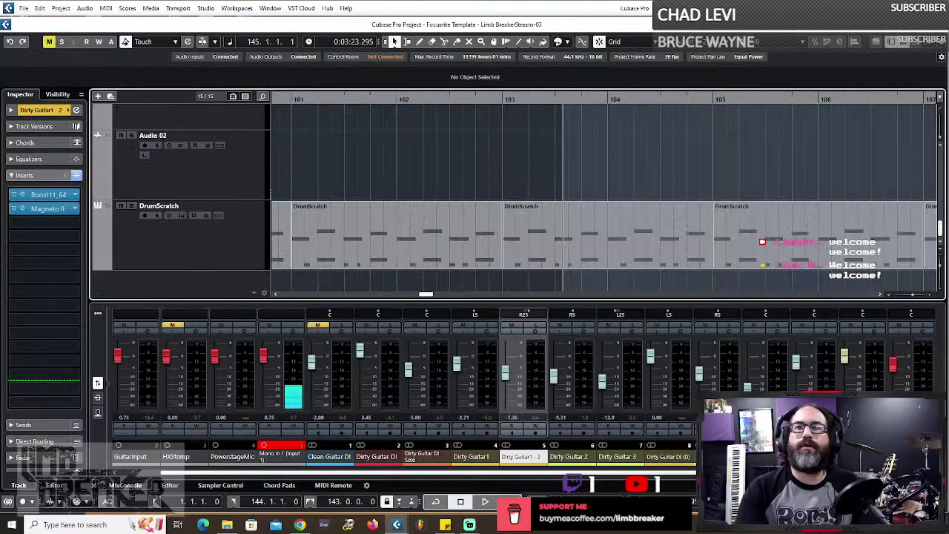
pyautogui.hscroll(4, 602, 163)
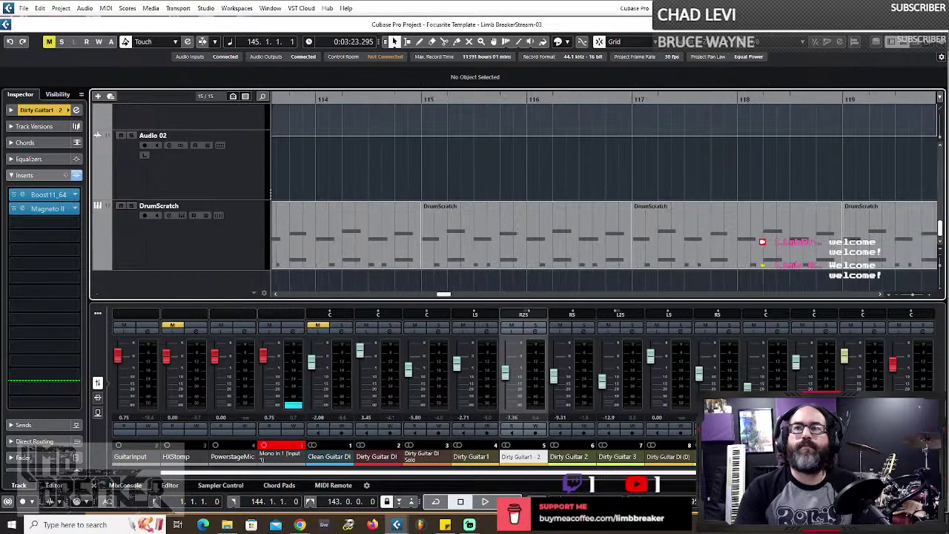
pyautogui.scroll(-3, 656, 166)
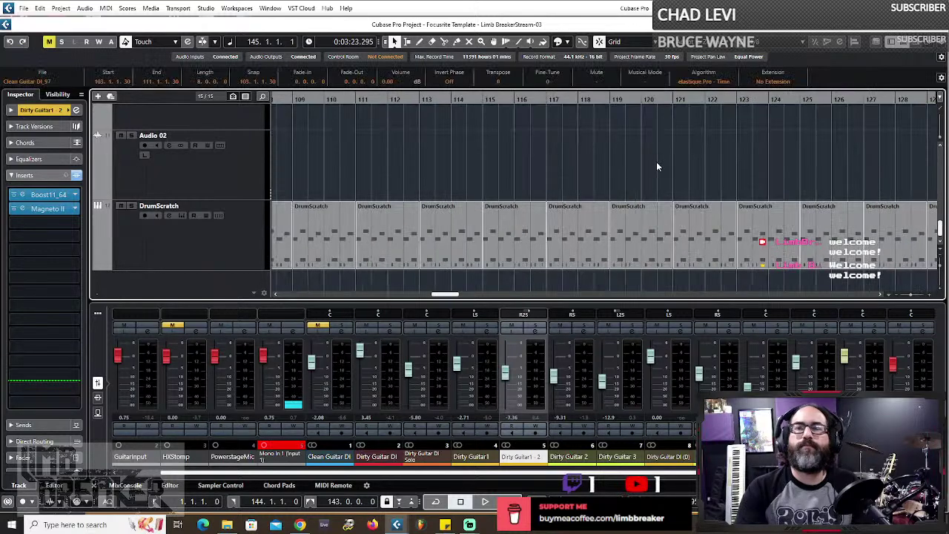
pyautogui.scroll(2, 659, 170)
pyautogui.scroll(-8, 660, 174)
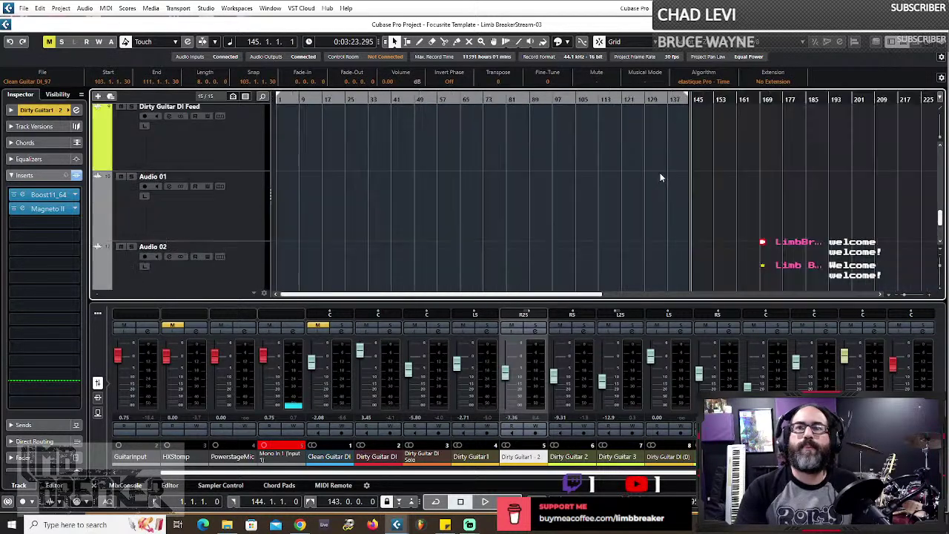
pyautogui.scroll(5, 693, 161)
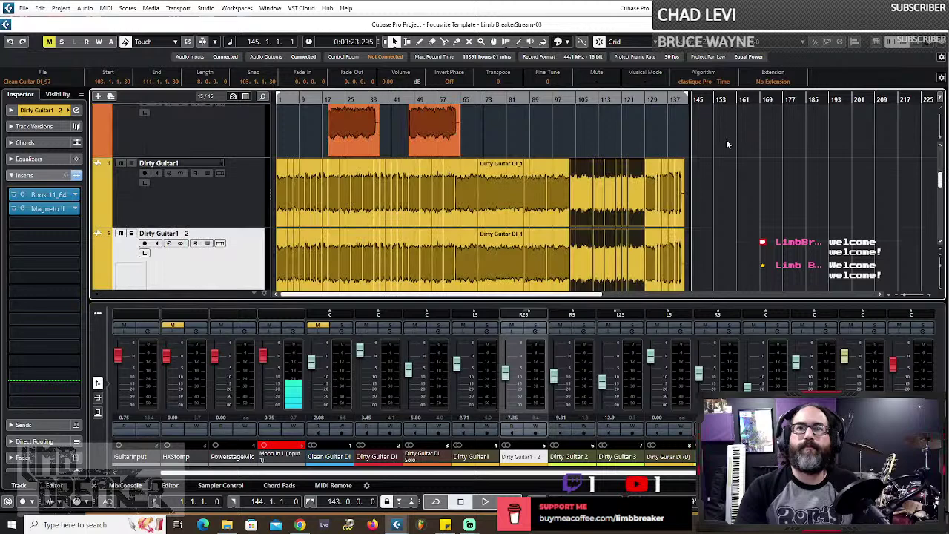
pyautogui.scroll(5, 581, 204)
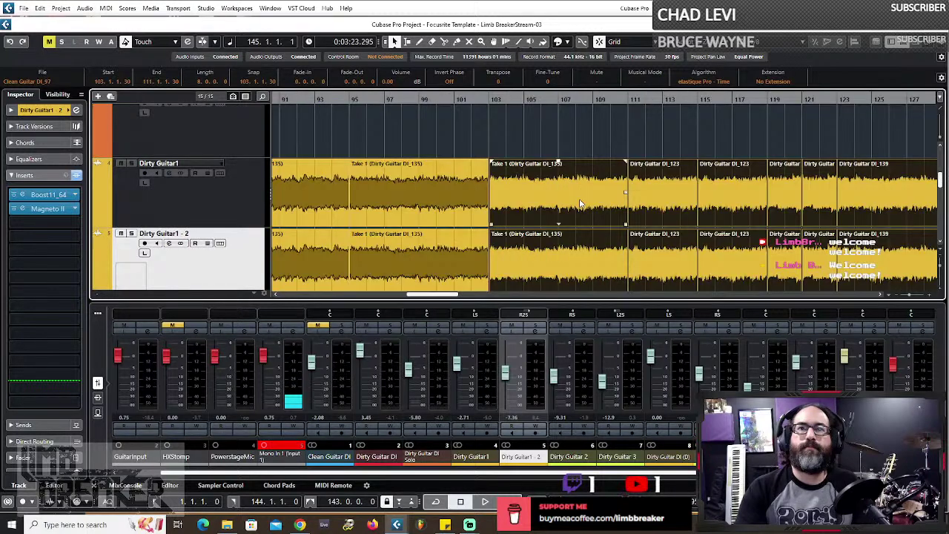
# - Select the guitar events on all tracks from bar 103 through to the end of the song
pyautogui.scroll(-4, 581, 204)
pyautogui.scroll(-2, 585, 272)
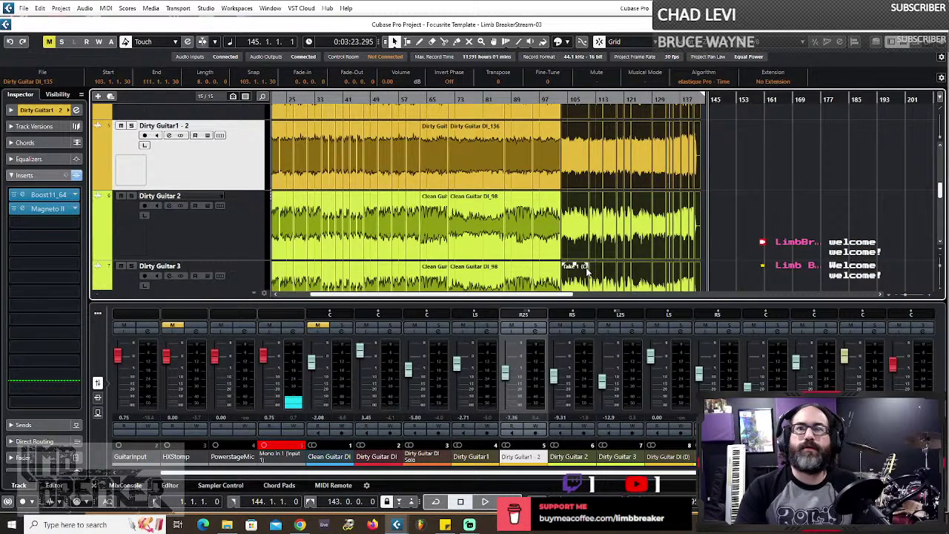
pyautogui.scroll(5, 586, 272)
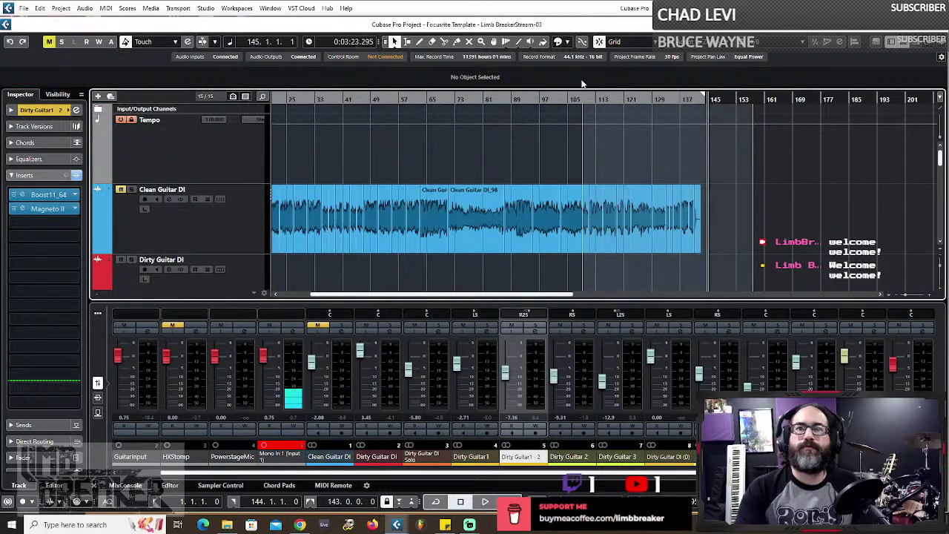
pyautogui.scroll(8, 574, 98)
pyautogui.click(446, 219)
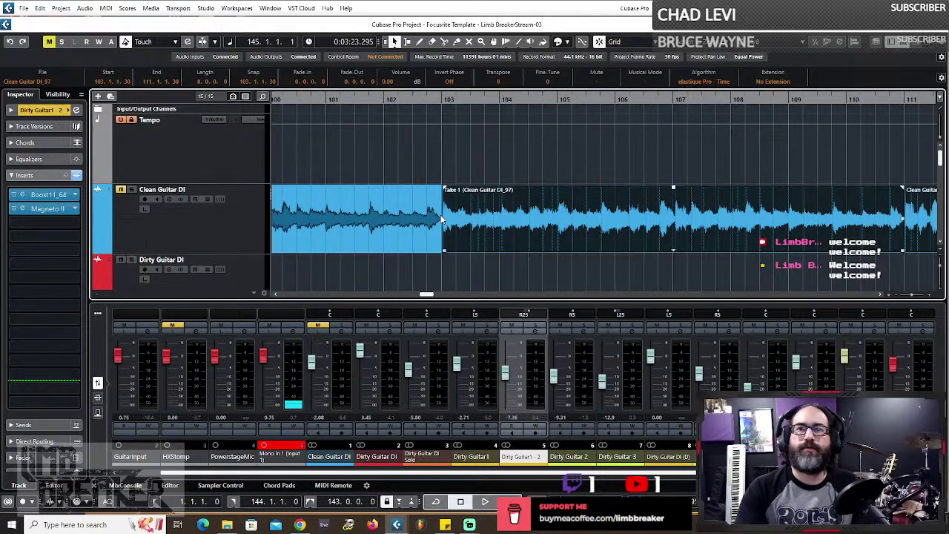
# - Try shifting the selected guitar events slightly relative to the bar 103 line, comparing the boundary up close
pyautogui.scroll(6, 484, 252)
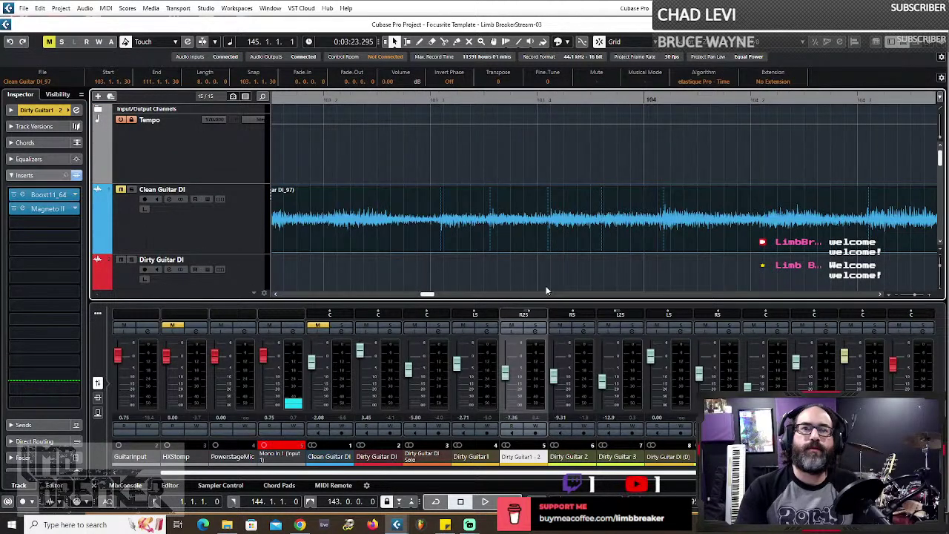
pyautogui.click(276, 294)
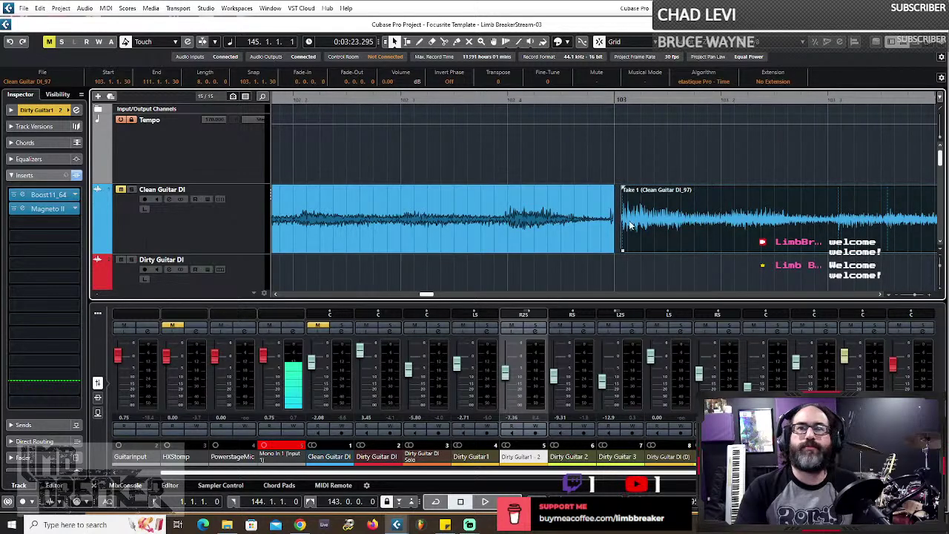
pyautogui.moveTo(630, 224)
pyautogui.mouseDown()
pyautogui.moveTo(660, 229)
pyautogui.moveTo(634, 234)
pyautogui.moveTo(623, 225)
pyautogui.mouseUp()
pyautogui.scroll(3, 655, 227)
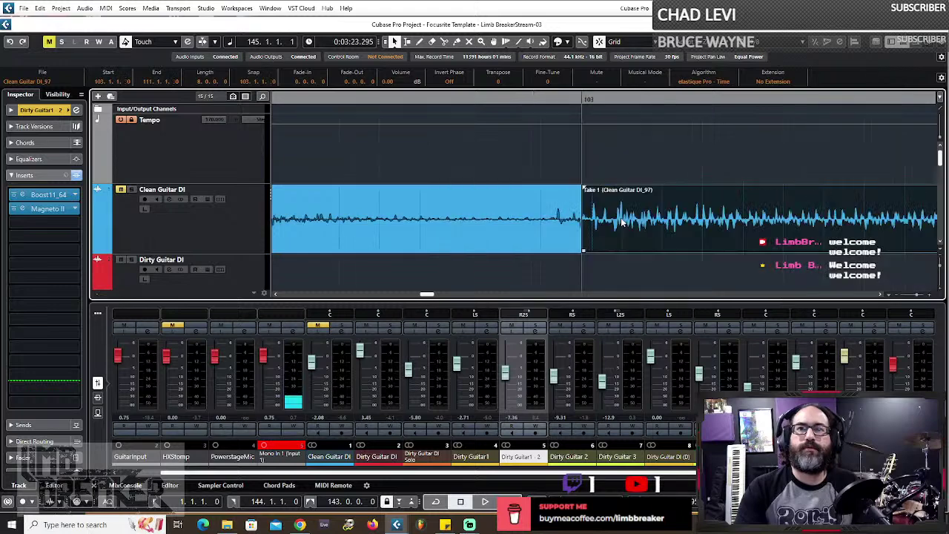
pyautogui.scroll(-2, 623, 225)
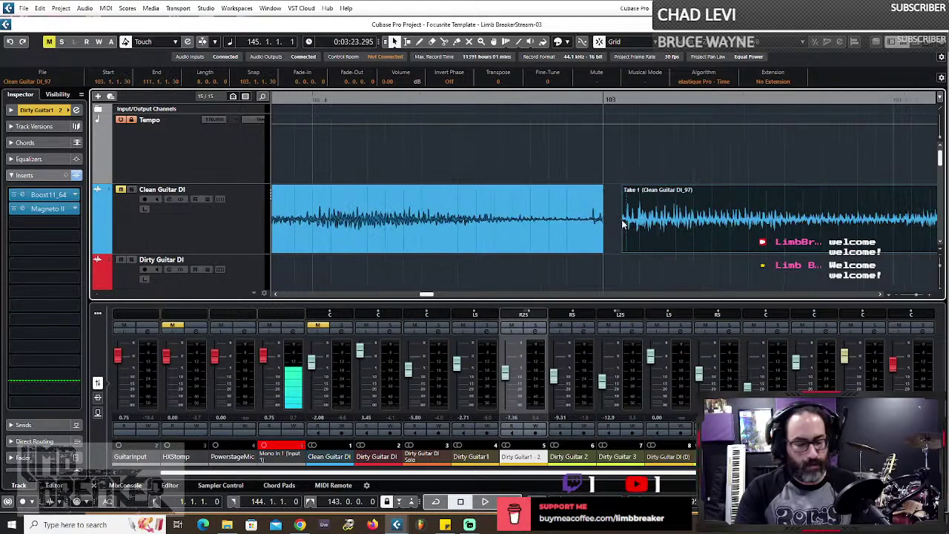
# - Compare the bar 103 boundaries across the guitar and DrumScratch tracks, and return the shifted guitar events to their earlier position
pyautogui.scroll(-5, 623, 224)
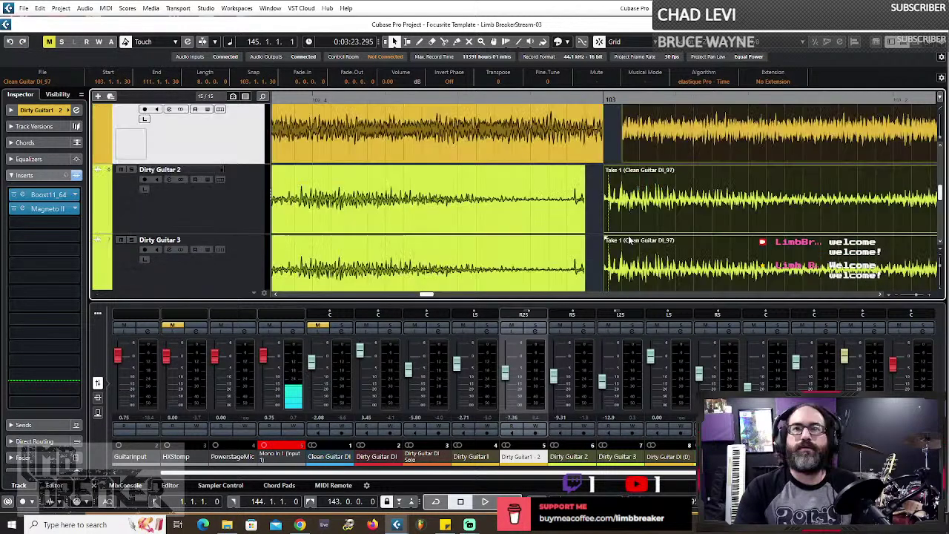
pyautogui.scroll(-3, 628, 240)
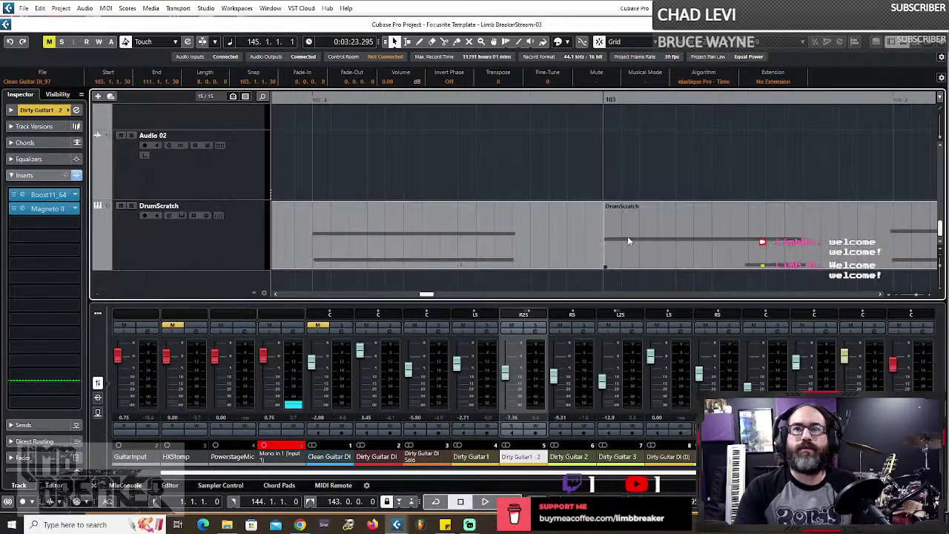
pyautogui.scroll(3, 628, 240)
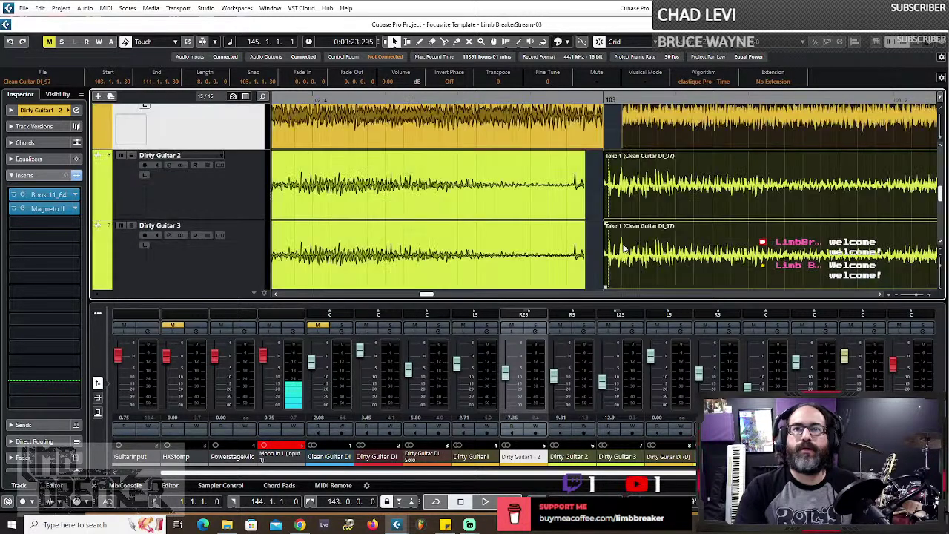
pyautogui.scroll(3, 622, 245)
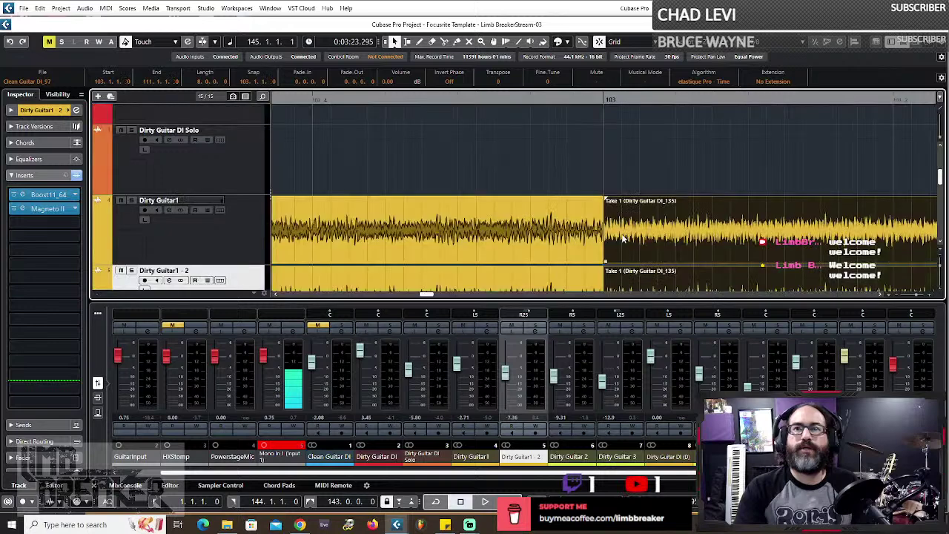
pyautogui.scroll(3, 623, 237)
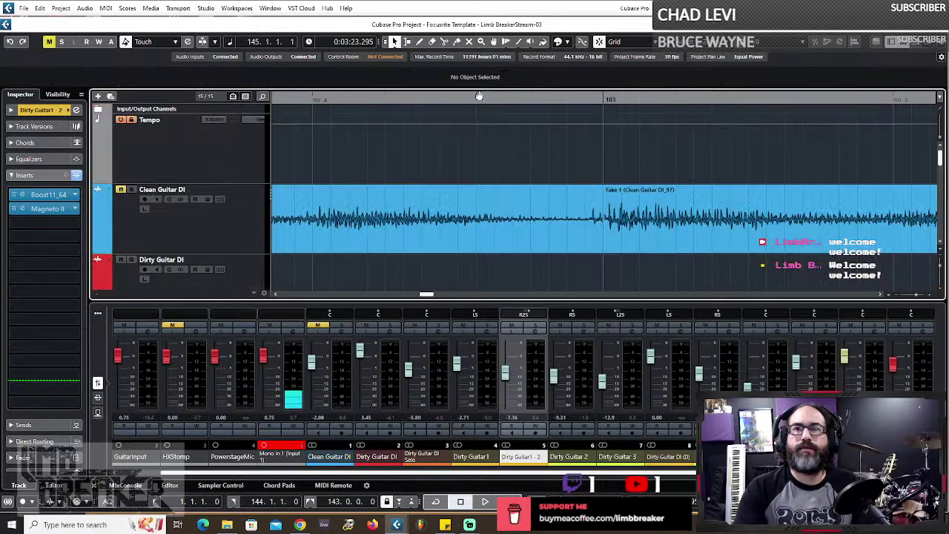
# - Play the song from beat 4 of bar 102 to audition the guitar transition at bar 103
pyautogui.moveTo(479, 95); pyautogui.dragTo(371, 145)
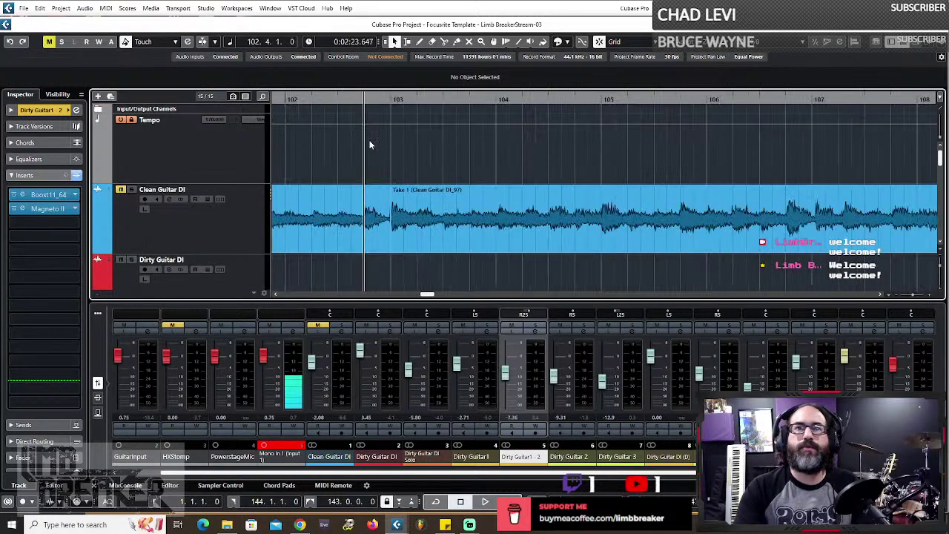
pyautogui.click(484, 501)
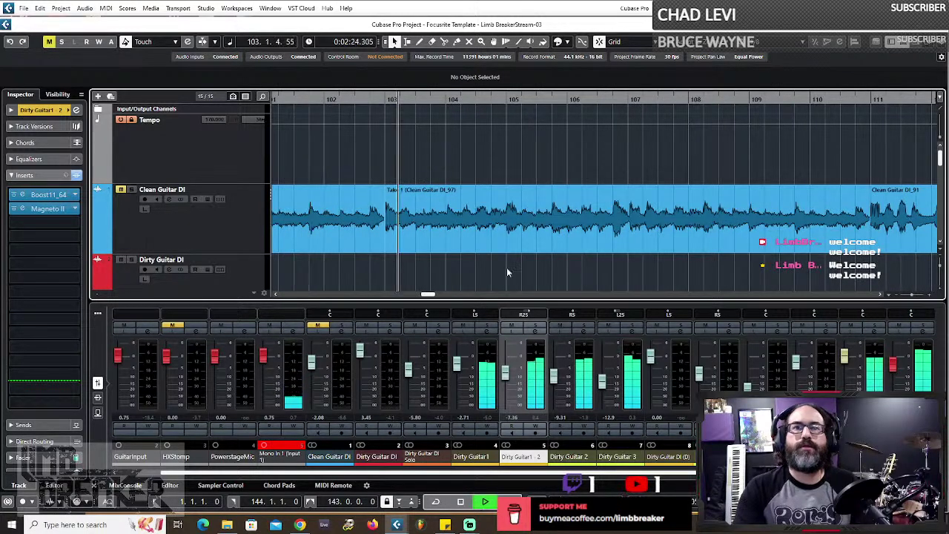
pyautogui.scroll(-2, 557, 282)
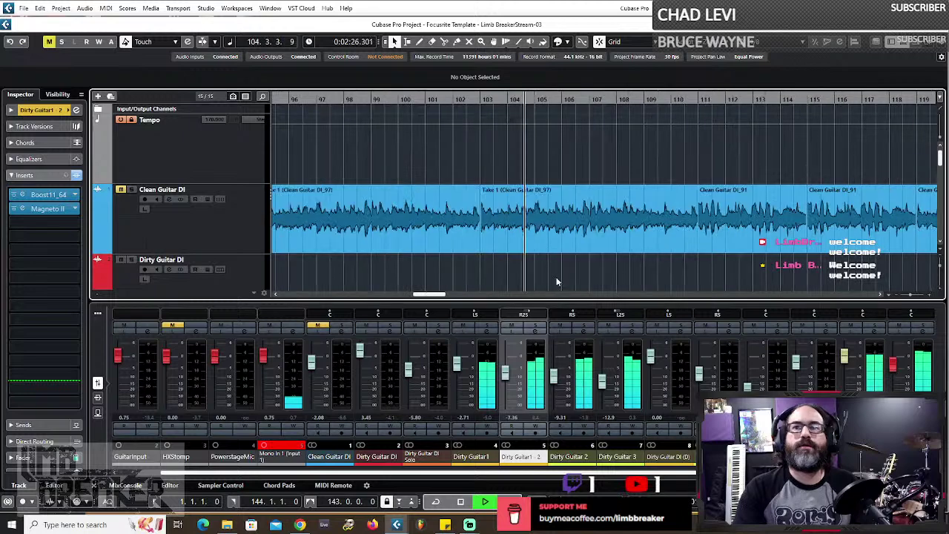
# - Play the song through to its end around bar 143, following the guitar tracks across the full arrangement, and stop playback
pyautogui.scroll(-5, 595, 287)
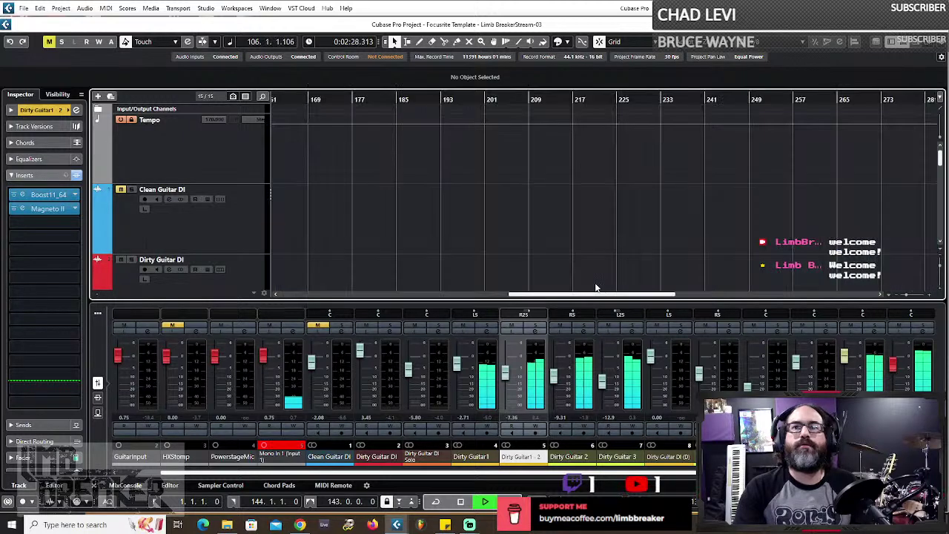
pyautogui.scroll(-2, 844, 186)
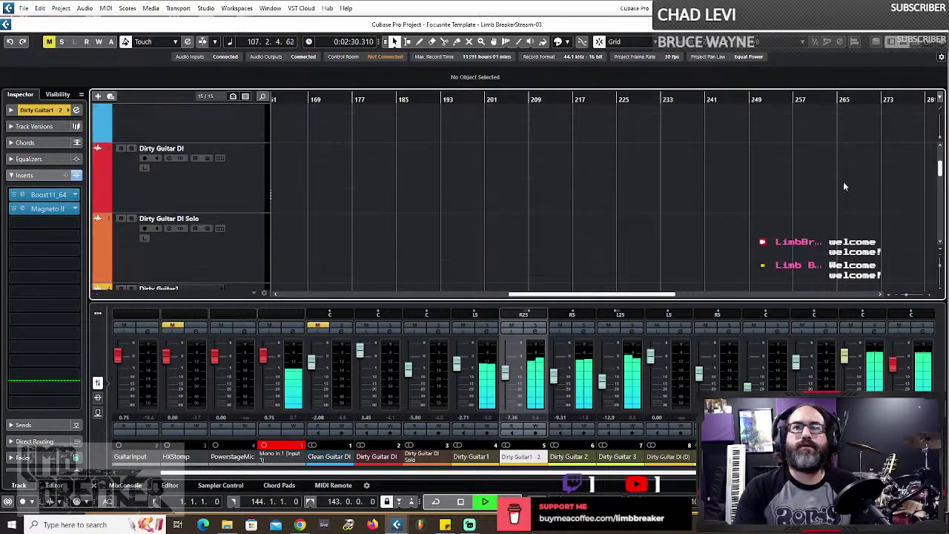
pyautogui.scroll(1, 843, 186)
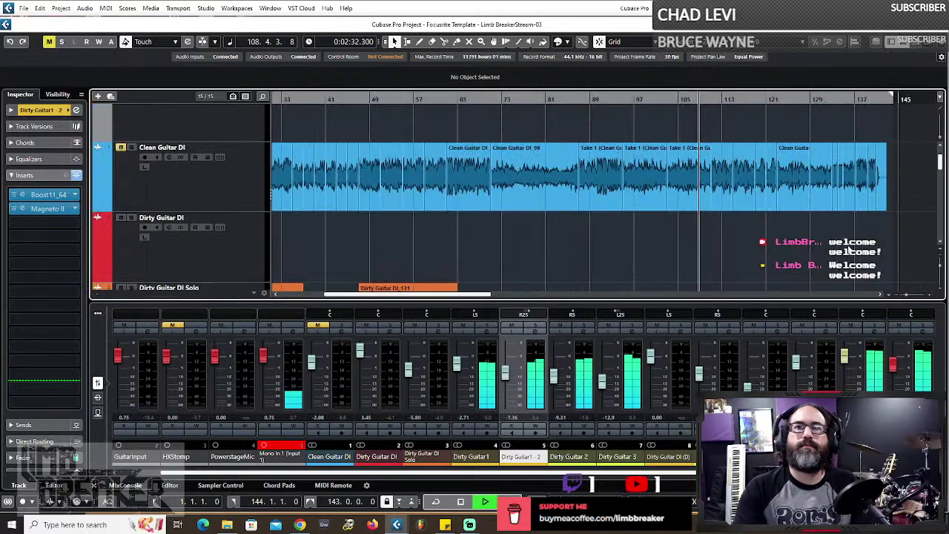
pyautogui.scroll(-2, 628, 258)
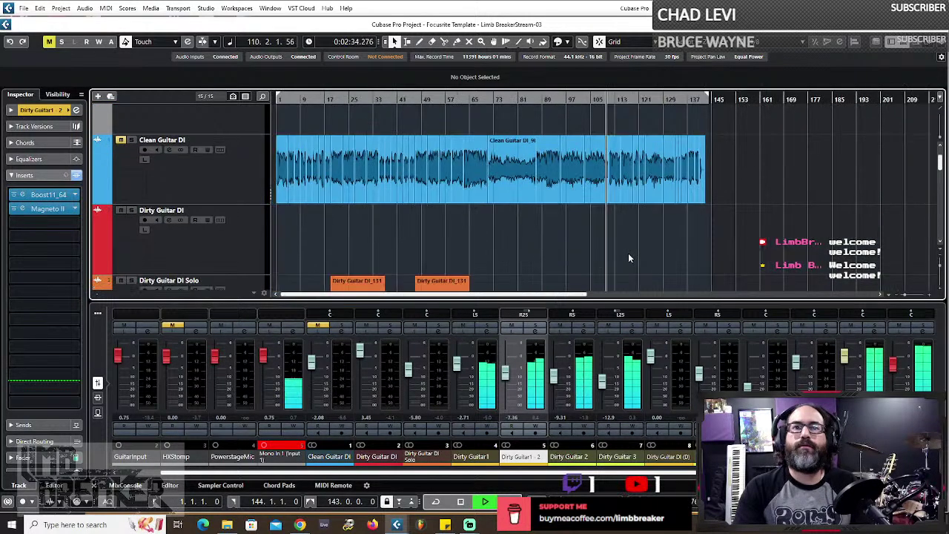
pyautogui.scroll(-2, 549, 214)
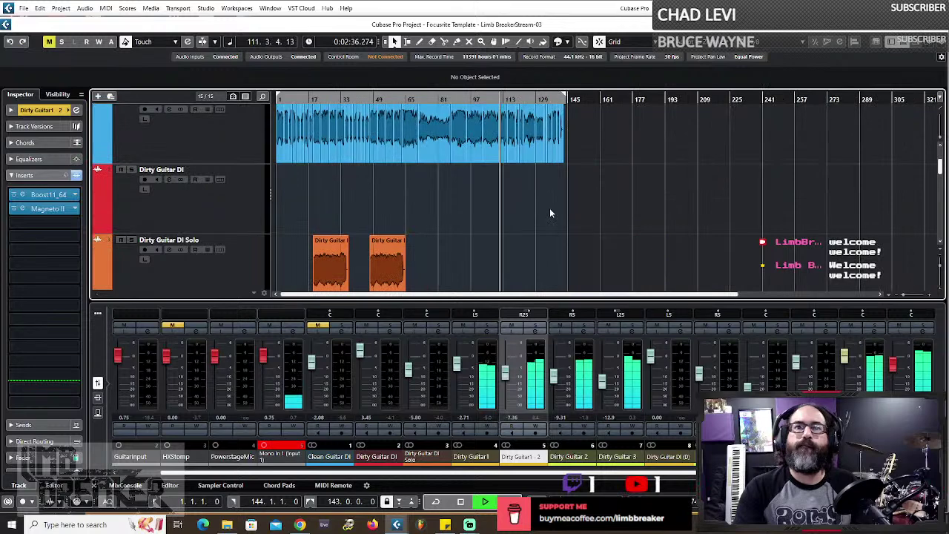
pyautogui.scroll(1, 386, 220)
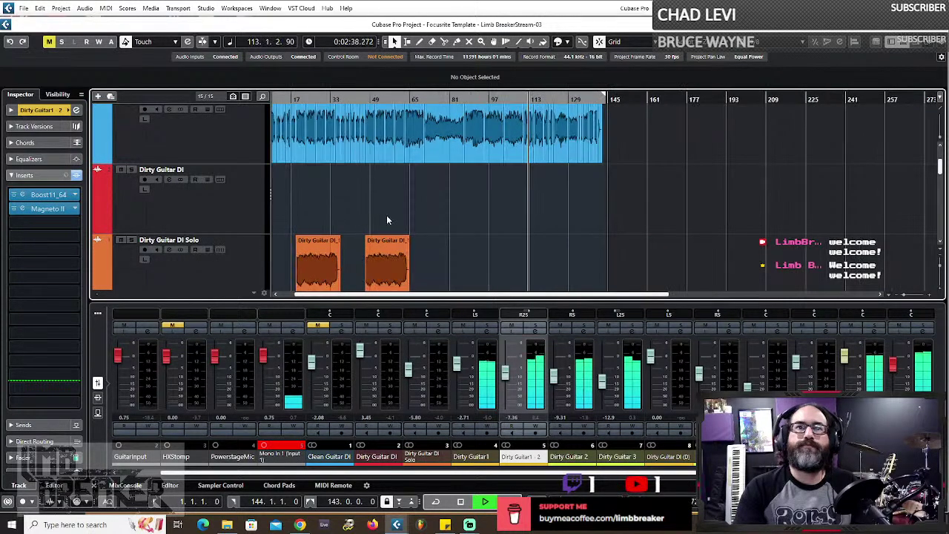
pyautogui.scroll(2, 386, 216)
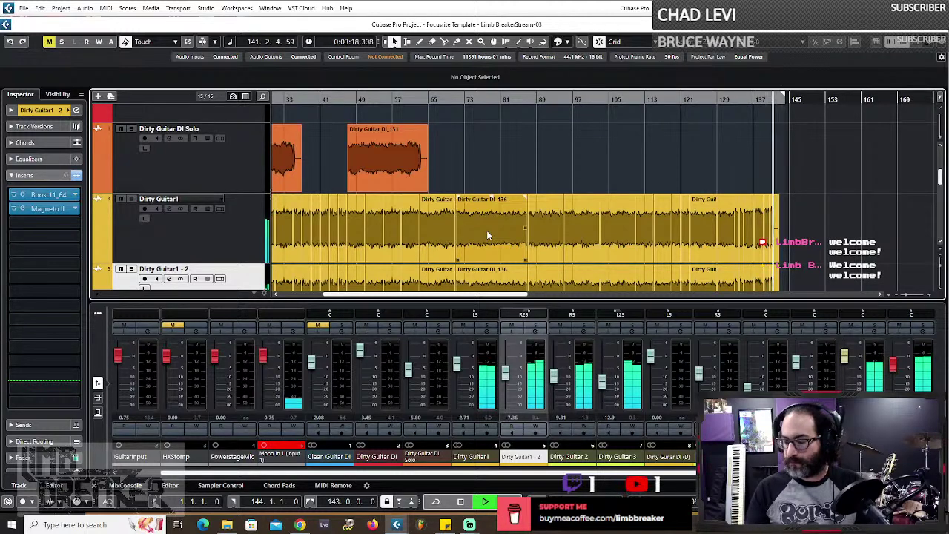
pyautogui.press('space')
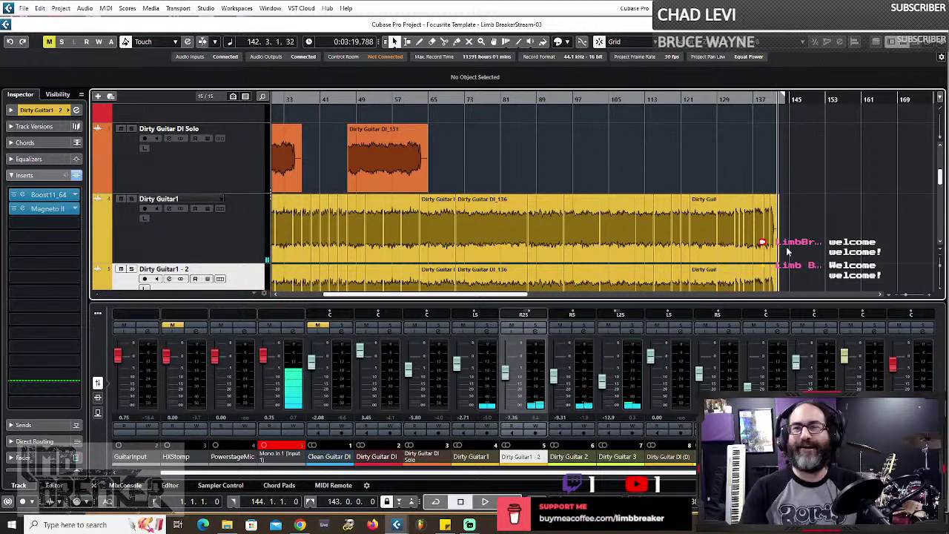
pyautogui.press('space')
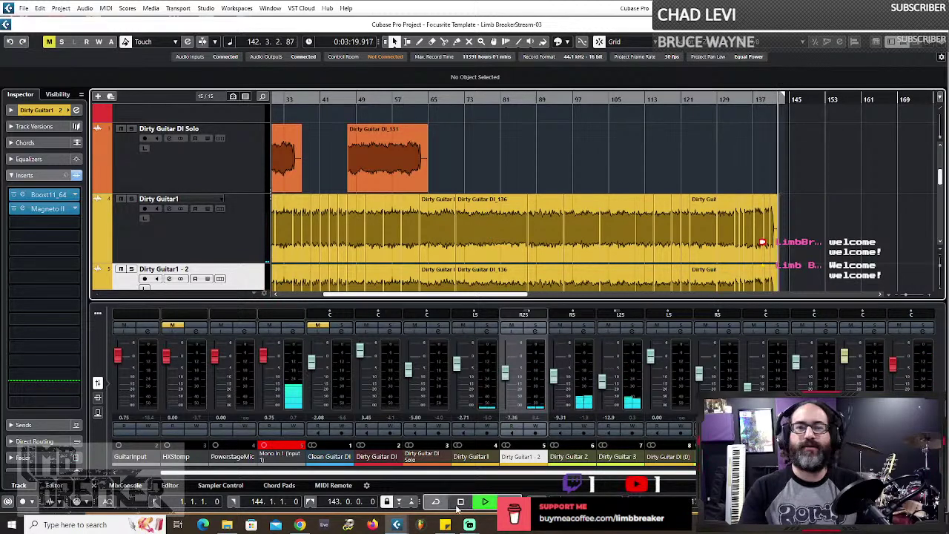
pyautogui.click(459, 503)
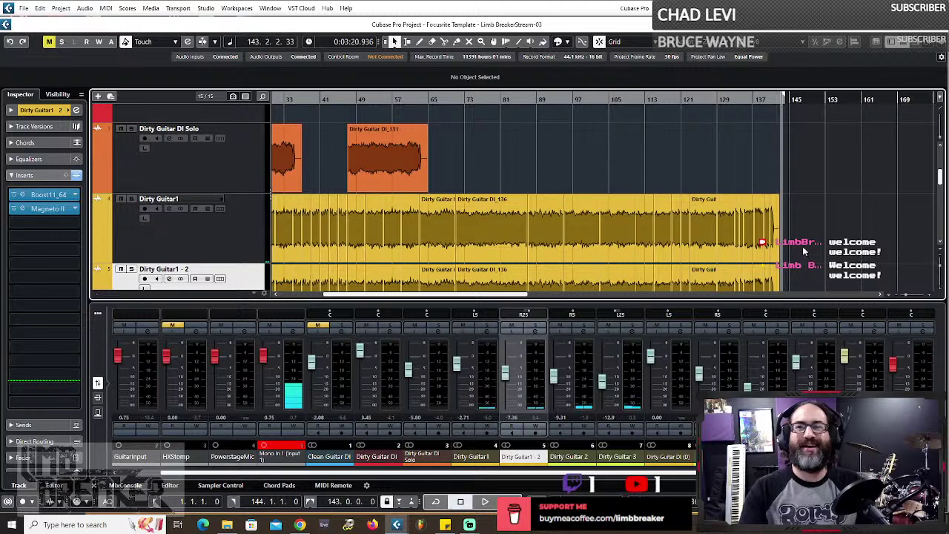
# - Check where the guitar and DrumScratch tracks end, and return the project cursor to bar 1 with playback stopped
pyautogui.scroll(-2, 803, 252)
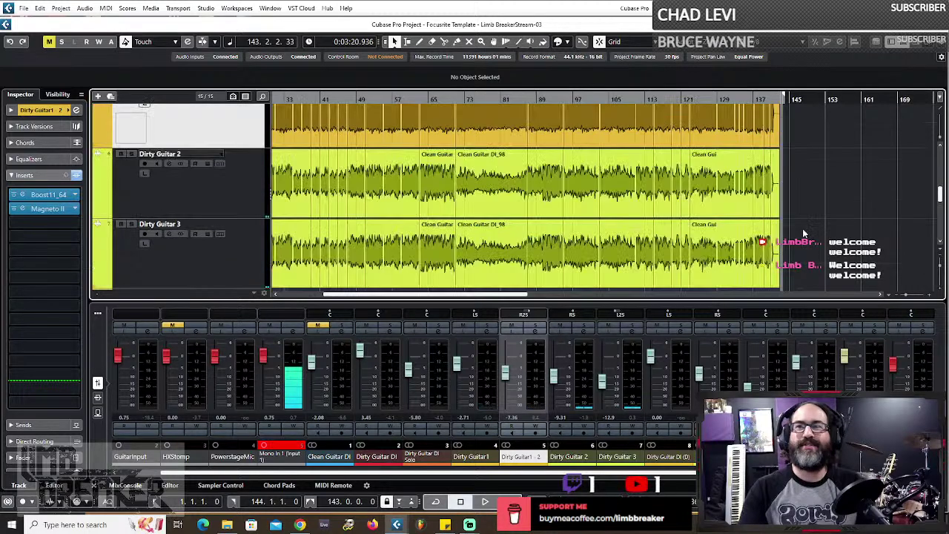
pyautogui.scroll(-1, 803, 234)
pyautogui.moveTo(415, 293); pyautogui.dragTo(376, 290)
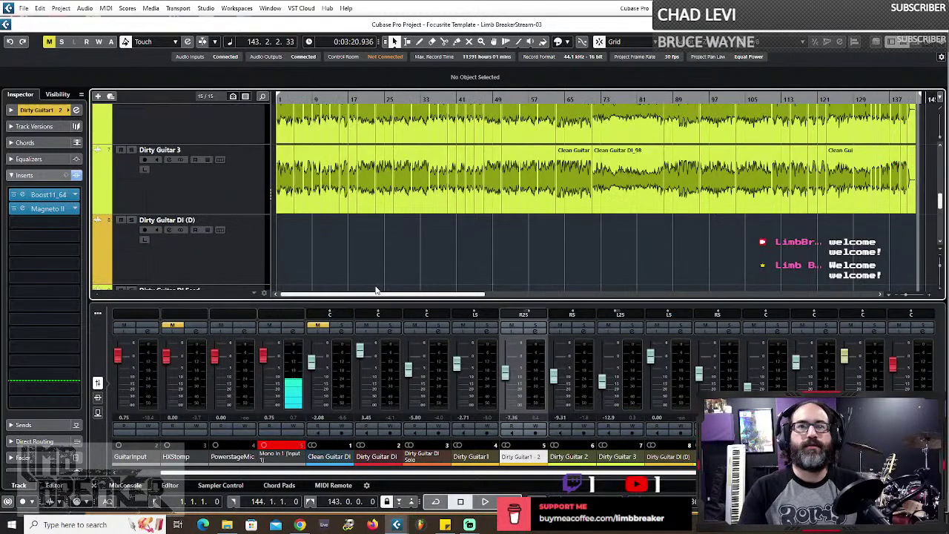
pyautogui.scroll(-3, 750, 256)
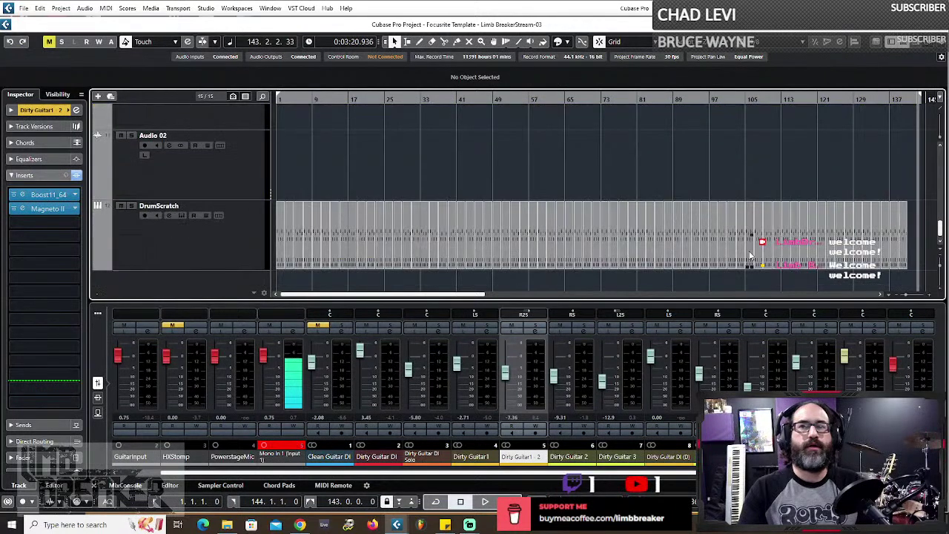
pyautogui.scroll(-1, 750, 256)
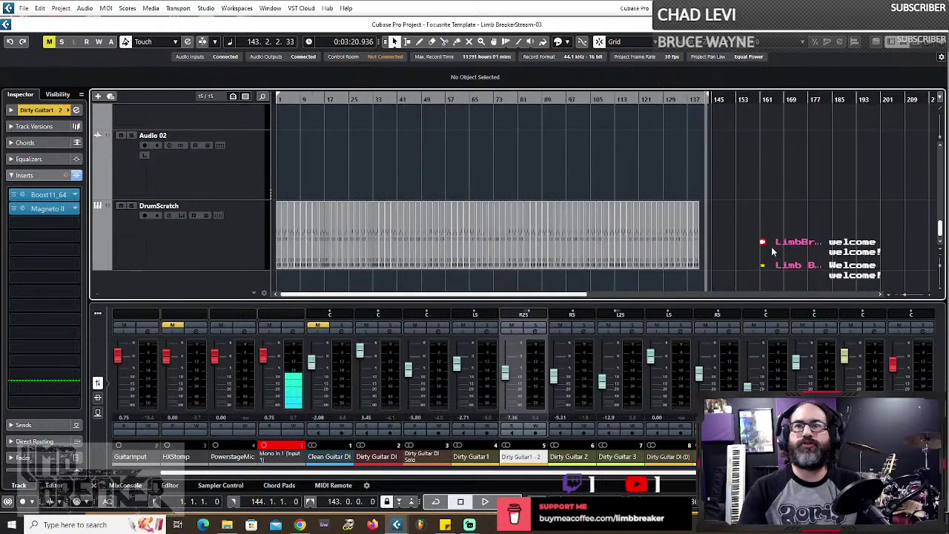
pyautogui.scroll(3, 769, 246)
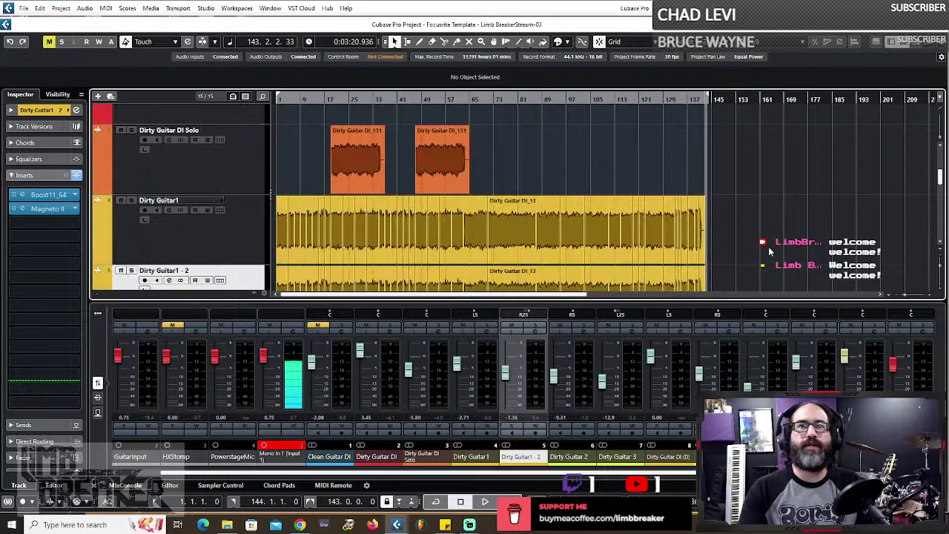
pyautogui.scroll(2, 768, 246)
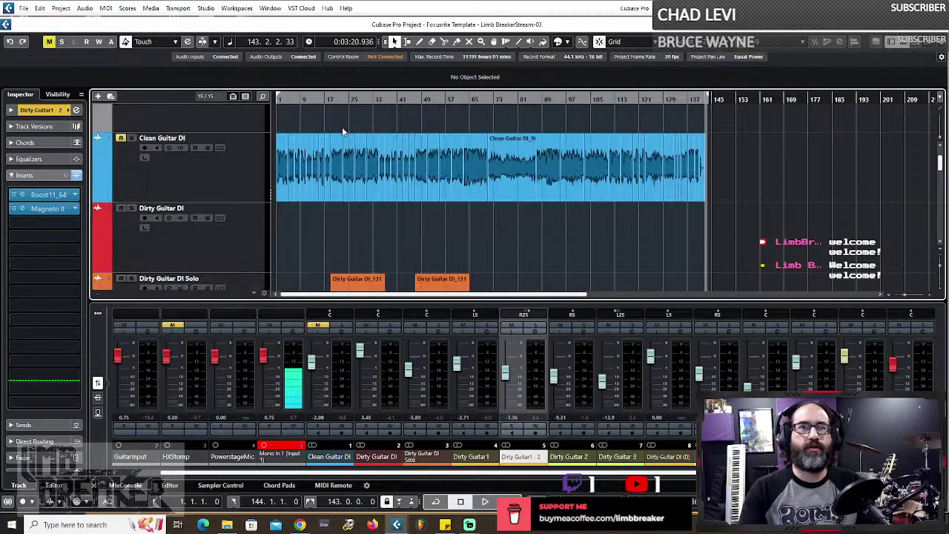
pyautogui.press('Home')
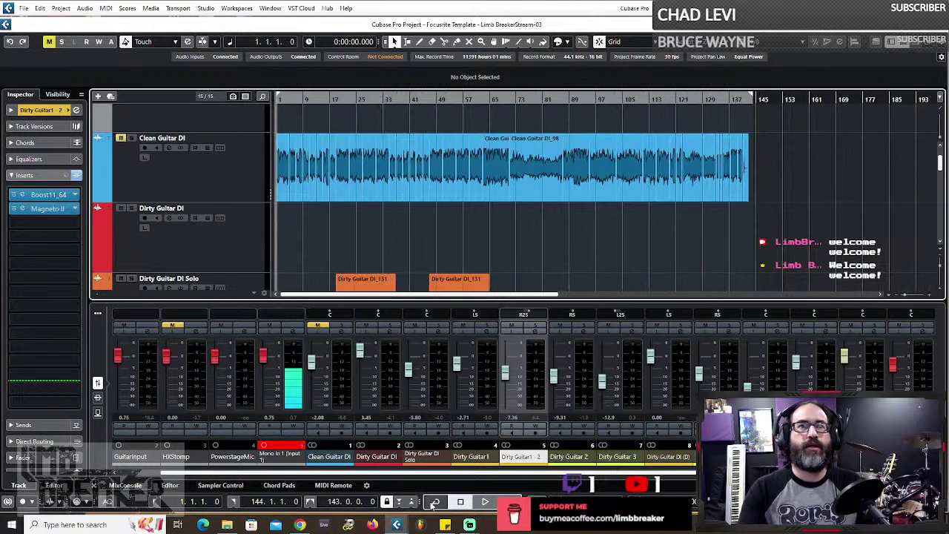
pyautogui.press('space')
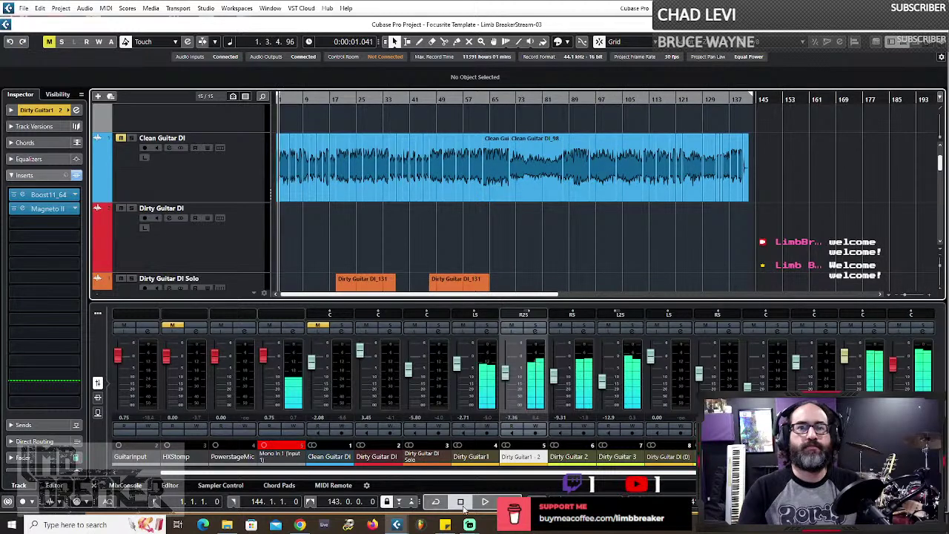
pyautogui.click(460, 502)
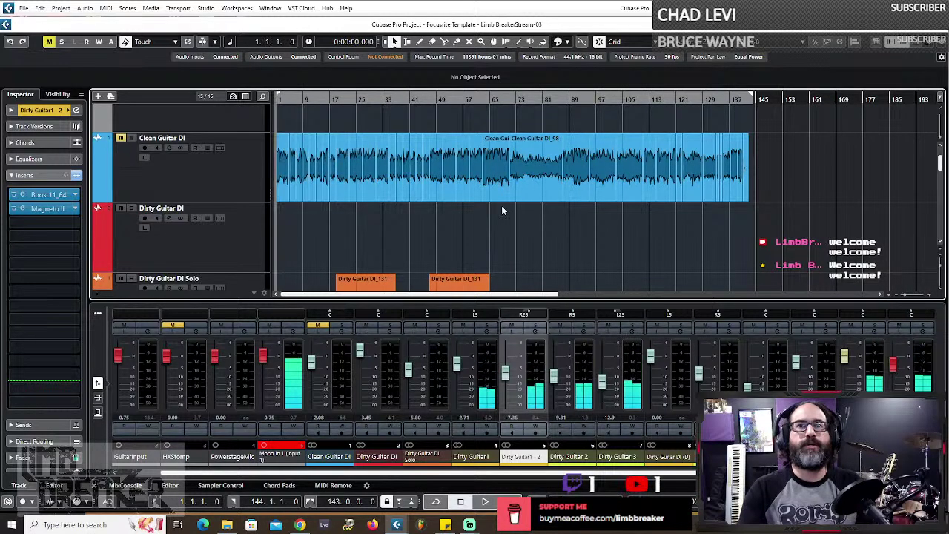
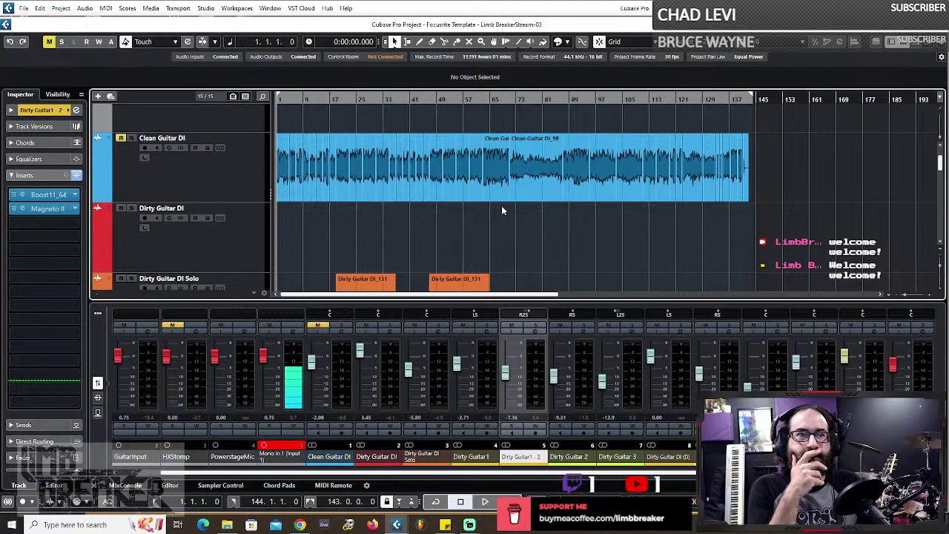
# - Duplicate the DrumScratch track
pyautogui.scroll(-5, 502, 211)
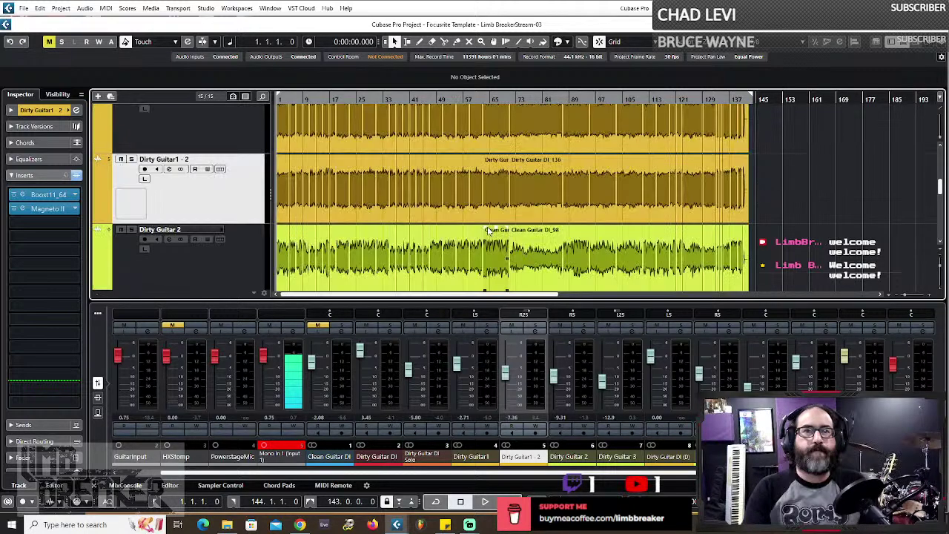
pyautogui.scroll(-4, 487, 230)
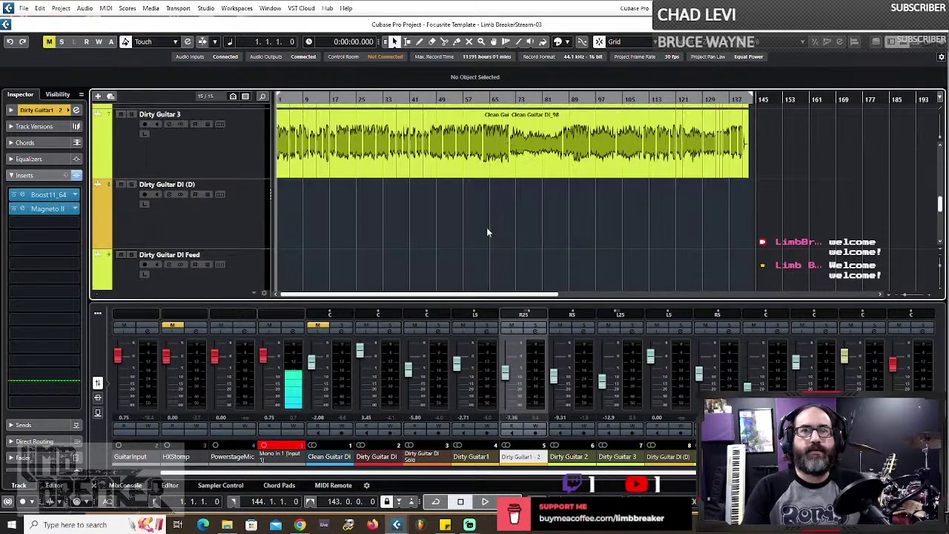
pyautogui.scroll(-5, 487, 232)
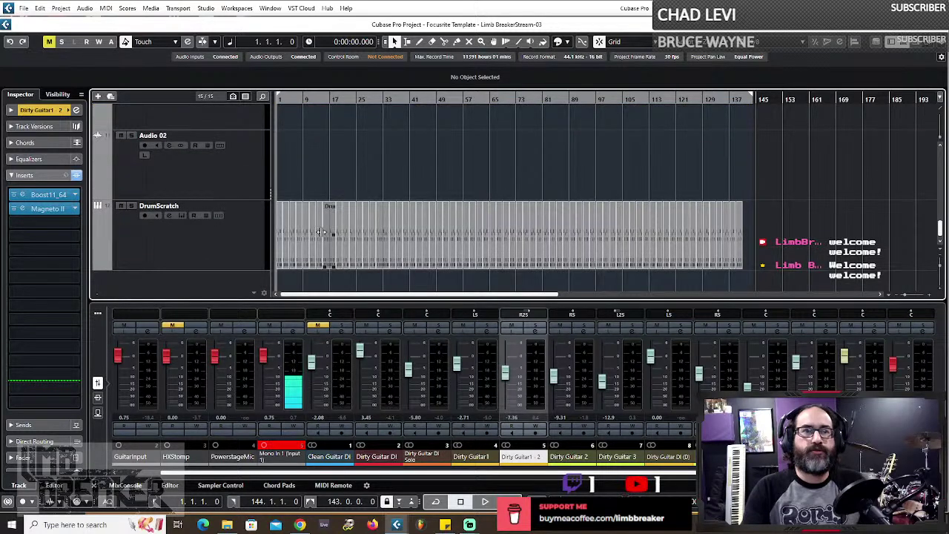
pyautogui.click(240, 243)
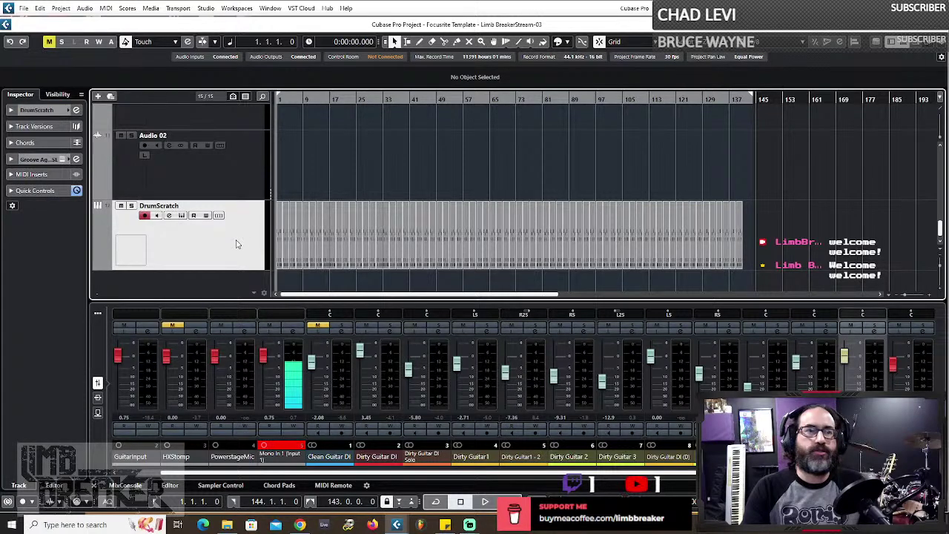
pyautogui.rightClick(236, 244)
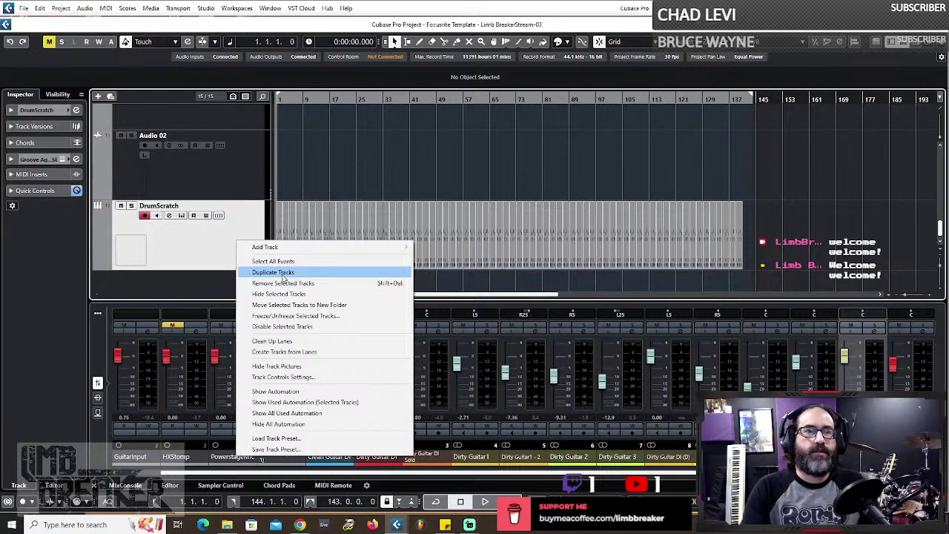
pyautogui.click(273, 272)
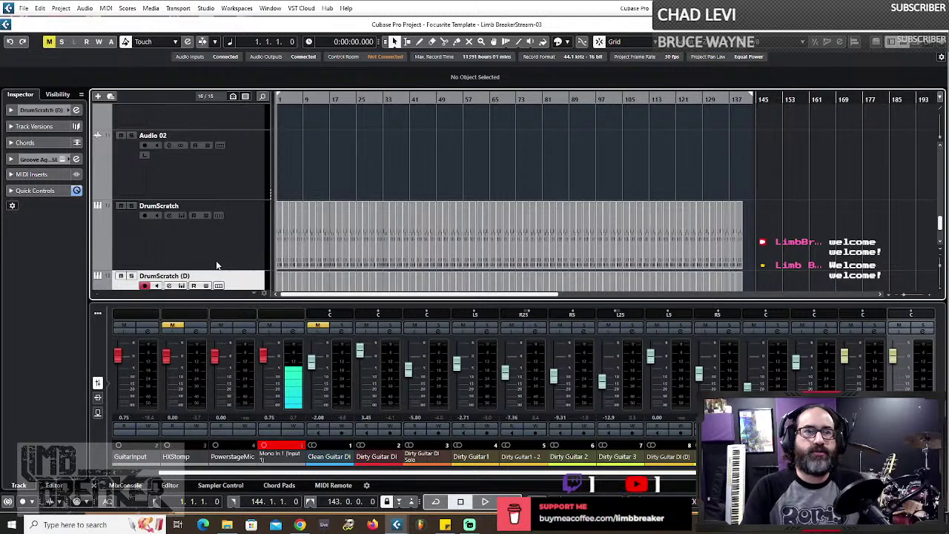
# - Delete all the drum parts on the duplicated DrumScratch track, leaving the track itself in place
pyautogui.scroll(-1, 217, 265)
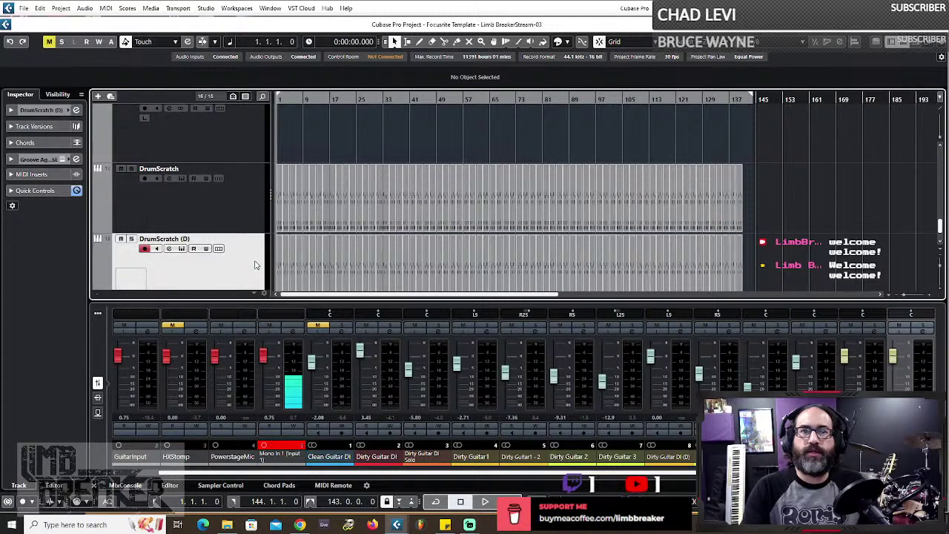
pyautogui.click(416, 244)
pyautogui.press('Delete')
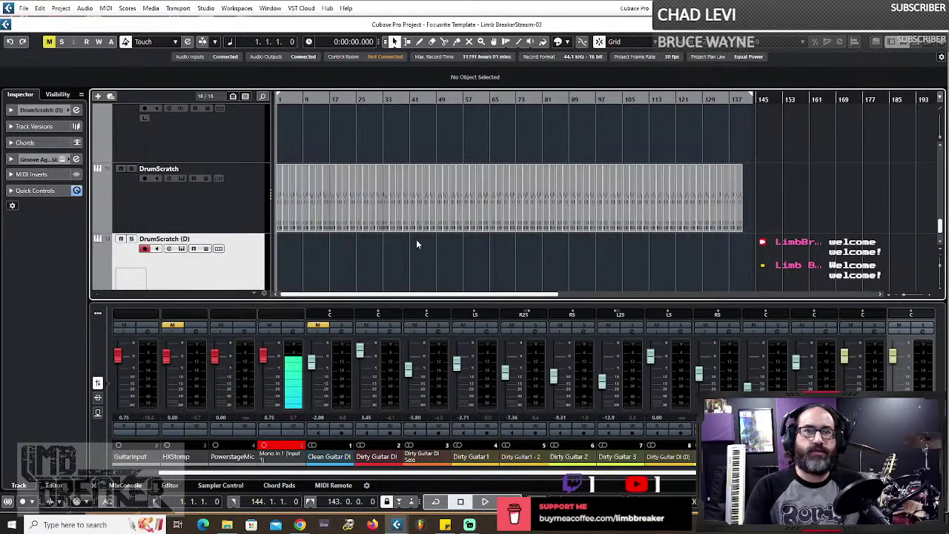
# - Examine the original DrumScratch parts and the dirty guitar events from bar 1 onward, leaving nothing selected
pyautogui.press('h')
pyautogui.press('h')
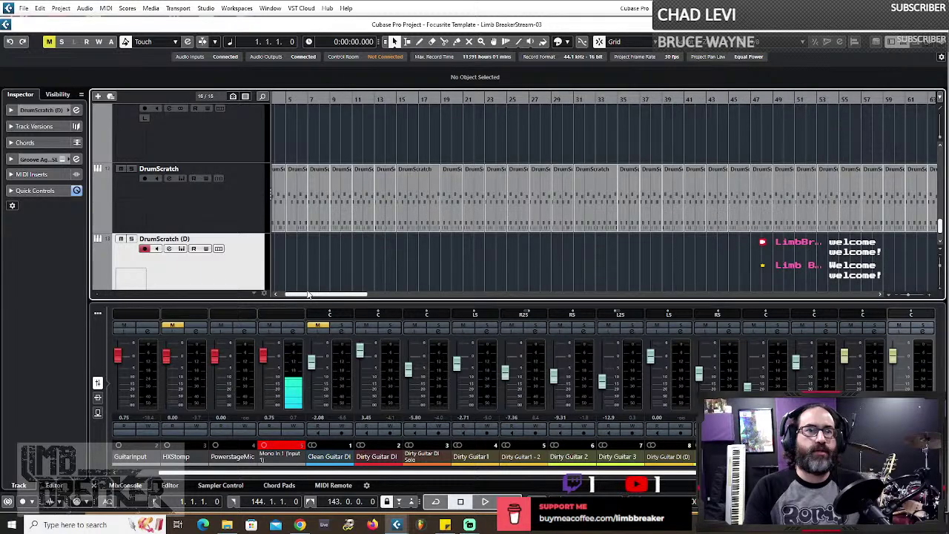
pyautogui.moveTo(309, 294); pyautogui.dragTo(304, 295)
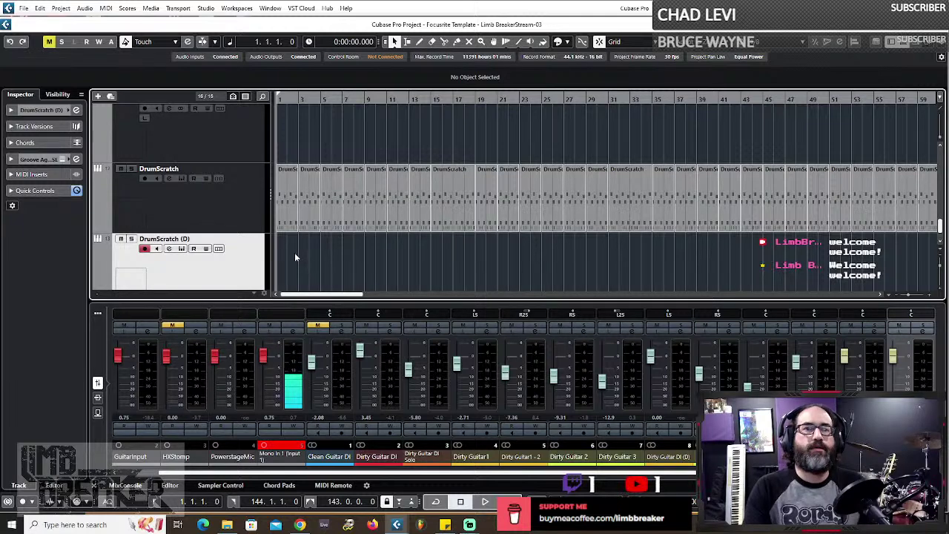
pyautogui.click(293, 215)
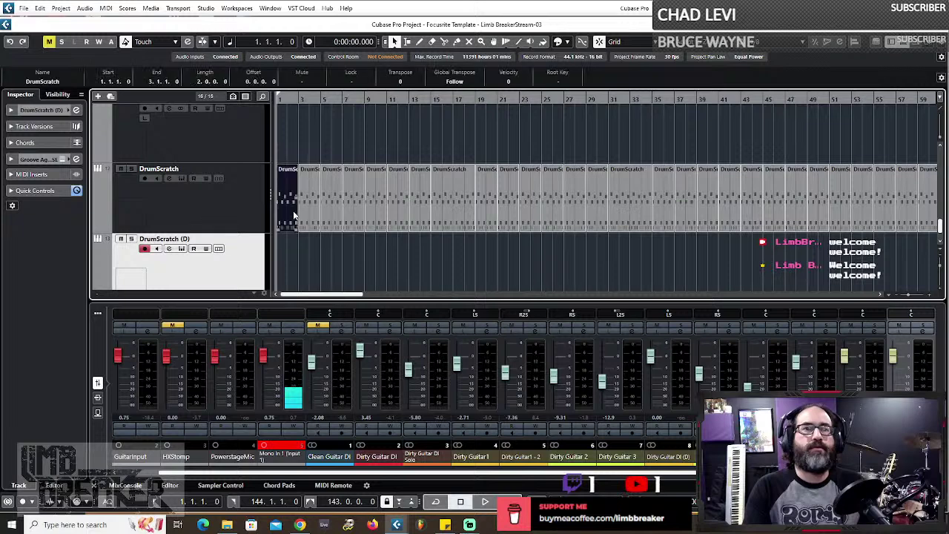
pyautogui.click(331, 267)
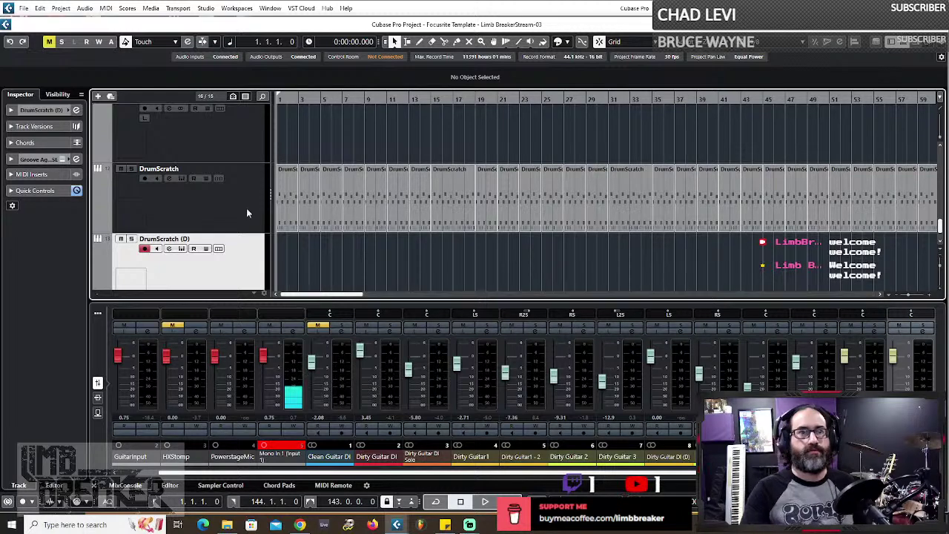
pyautogui.scroll(5, 309, 176)
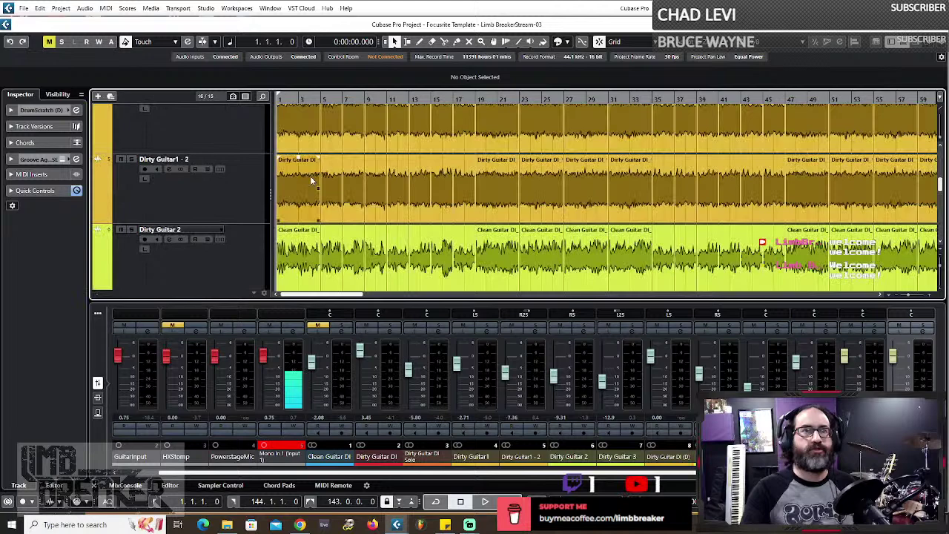
pyautogui.scroll(1, 299, 213)
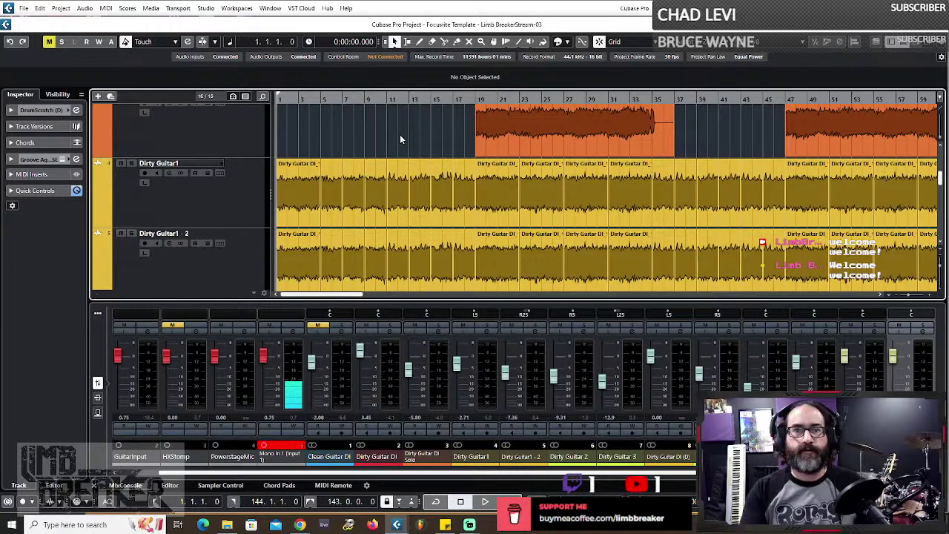
pyautogui.scroll(-1, 400, 139)
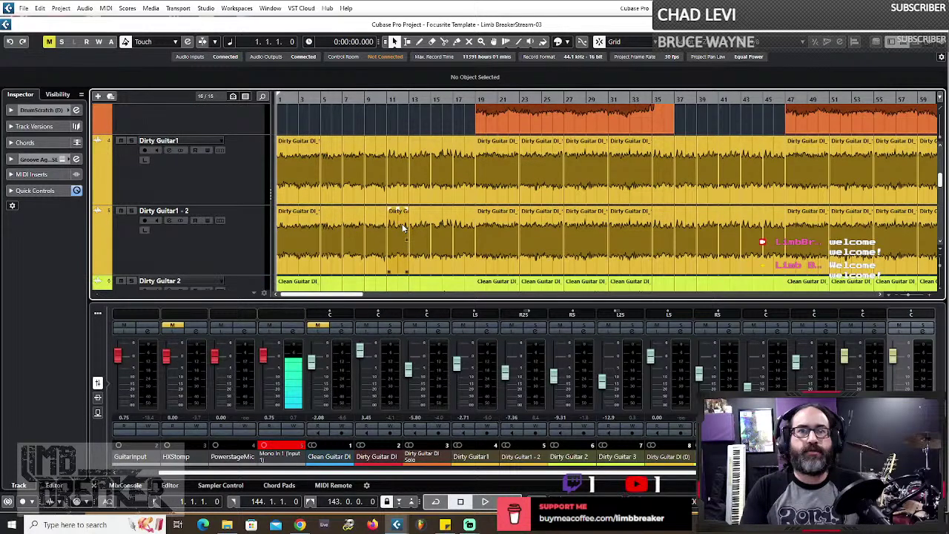
# - Mute the five guitar channels from Dirty Guitar1 - 2 through Dirty Guitar DI Feed
pyautogui.scroll(-5, 402, 228)
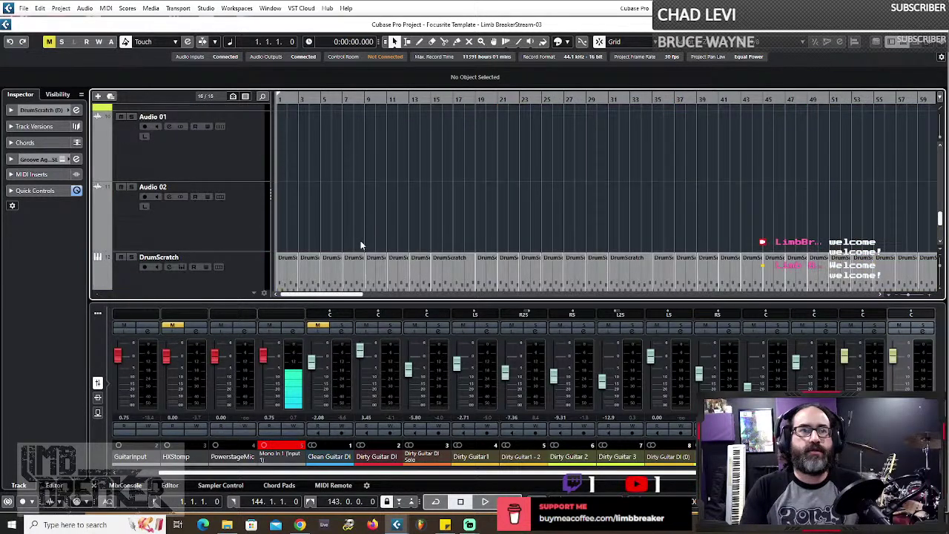
pyautogui.scroll(-3, 360, 241)
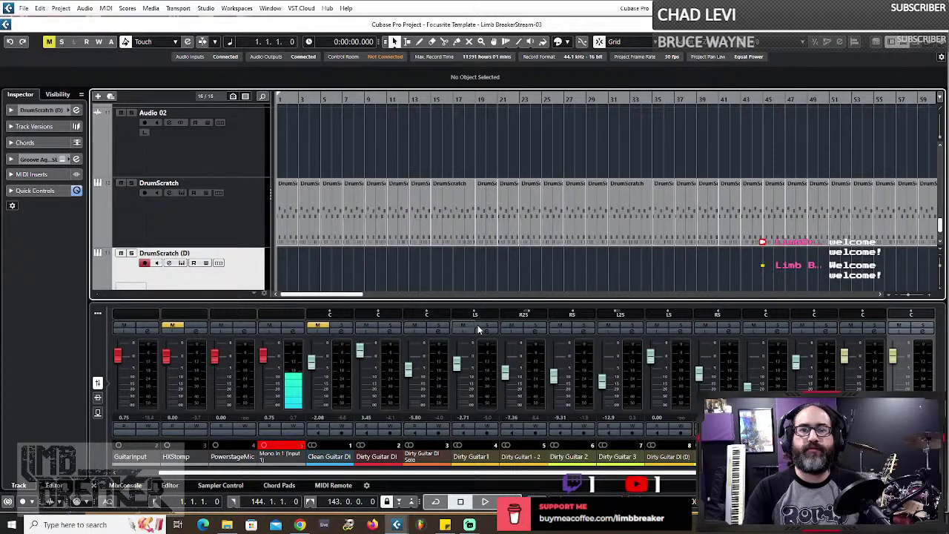
pyautogui.click(511, 324)
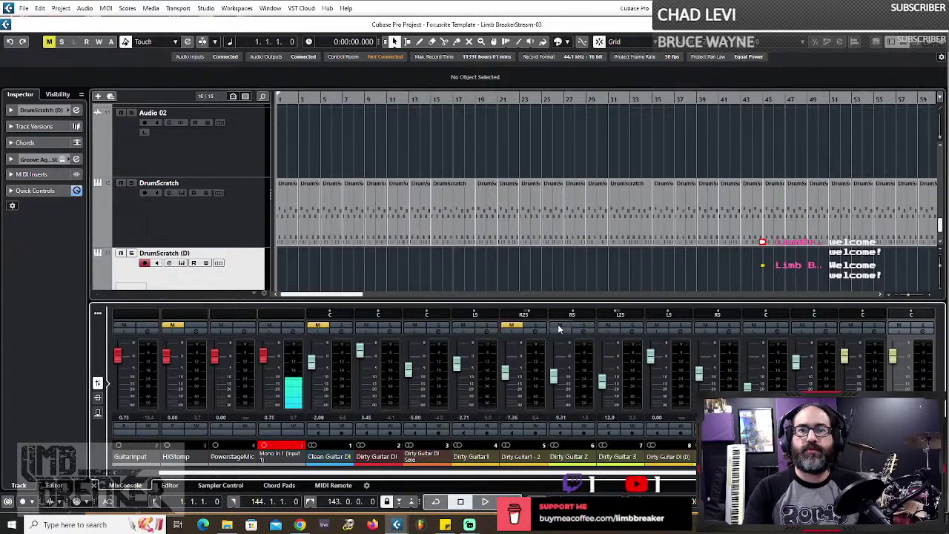
pyautogui.moveTo(559, 327); pyautogui.dragTo(655, 327)
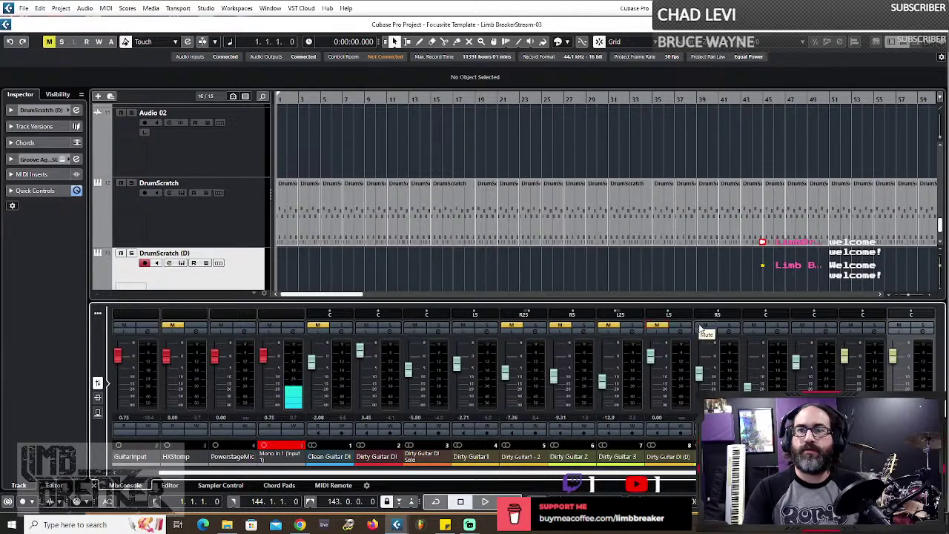
# - Unmute and select the Dirty Guitar DI Feed track, and check its basic settings and input/output routing
pyautogui.scroll(2, 369, 221)
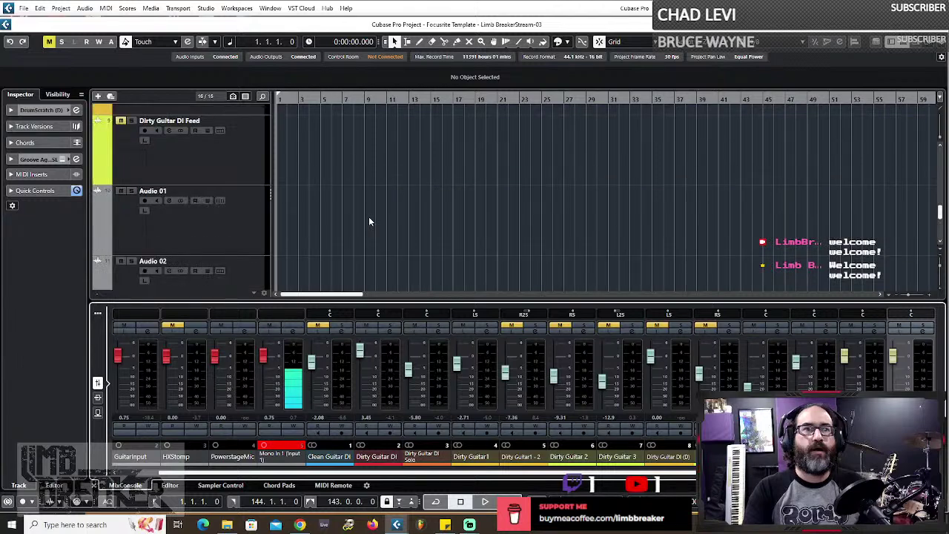
pyautogui.scroll(1, 368, 216)
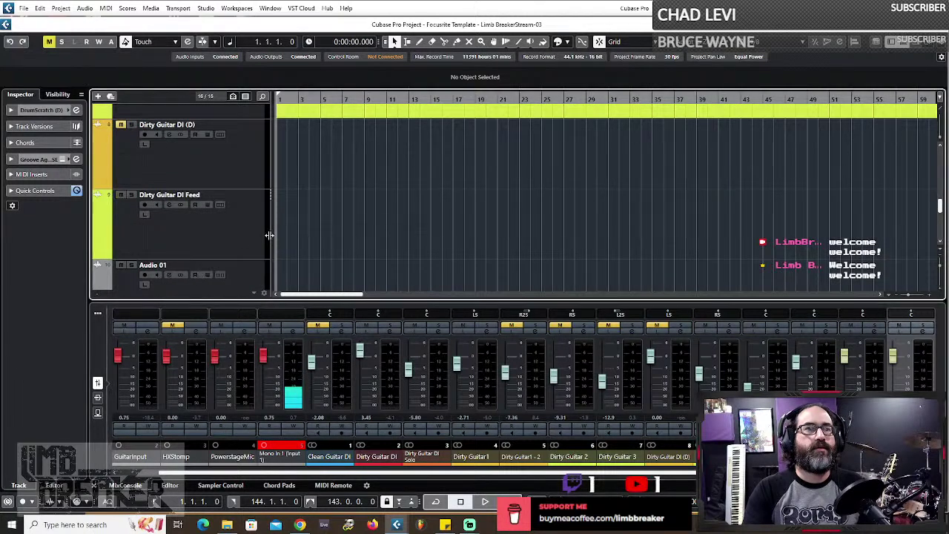
pyautogui.click(200, 247)
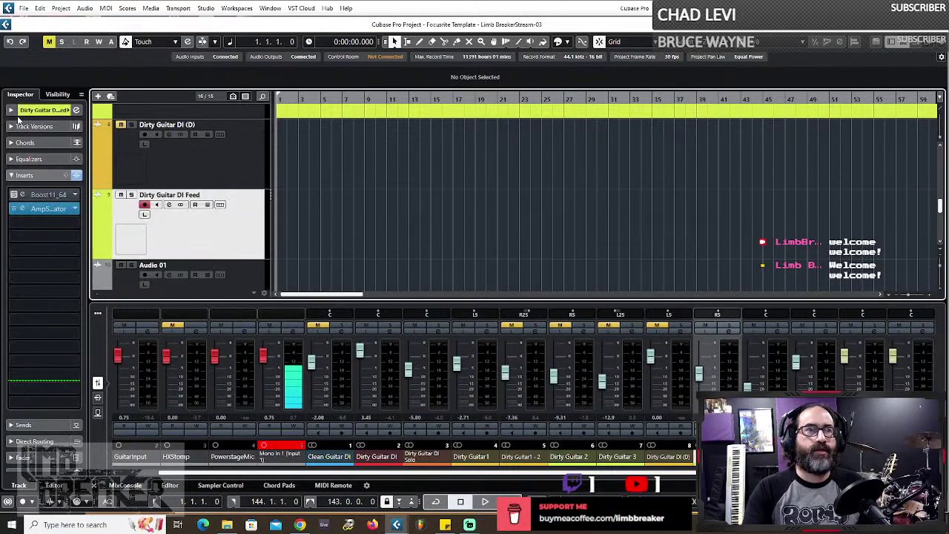
pyautogui.click(21, 110)
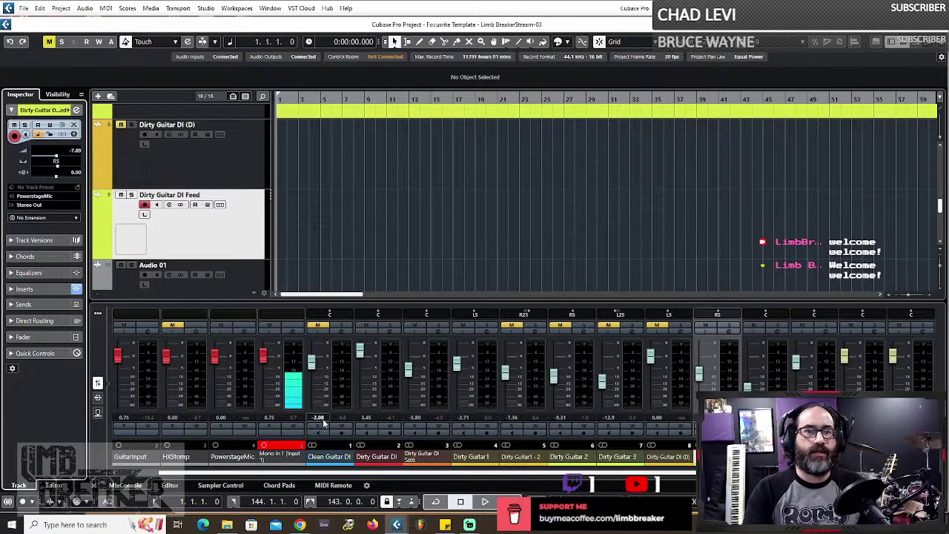
pyautogui.click(7, 110)
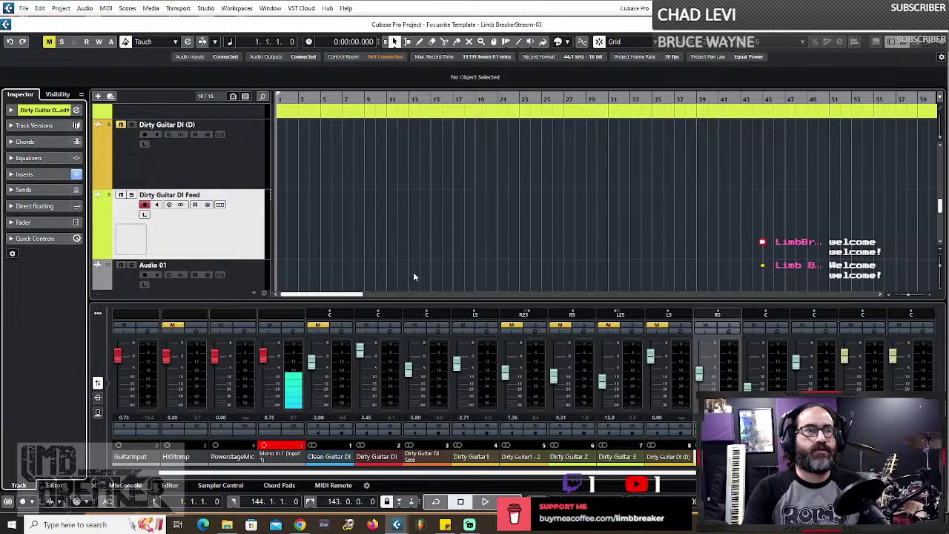
pyautogui.click(414, 272)
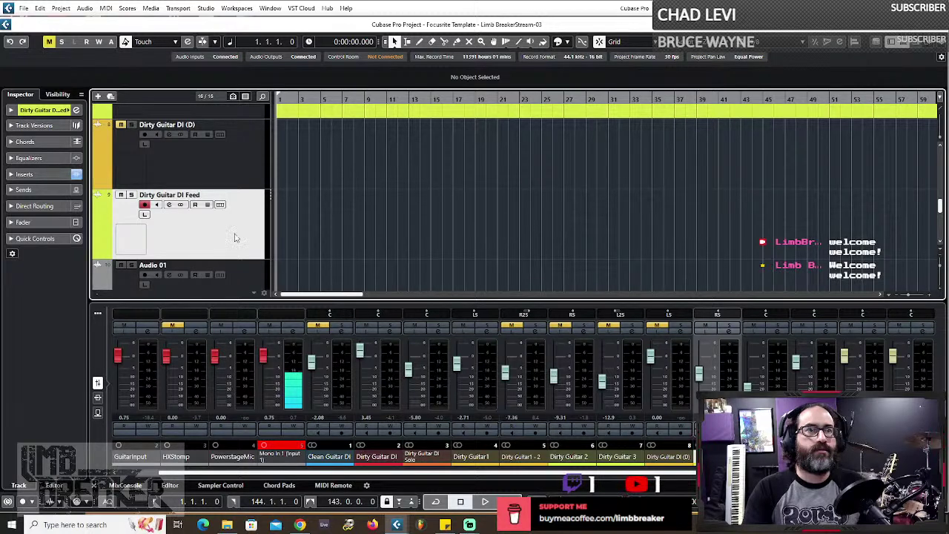
# - Select and unmute the Dirty Guitar DI (D) track, and check the mute states of the guitar tracks above it
pyautogui.click(238, 175)
pyautogui.scroll(1, 238, 175)
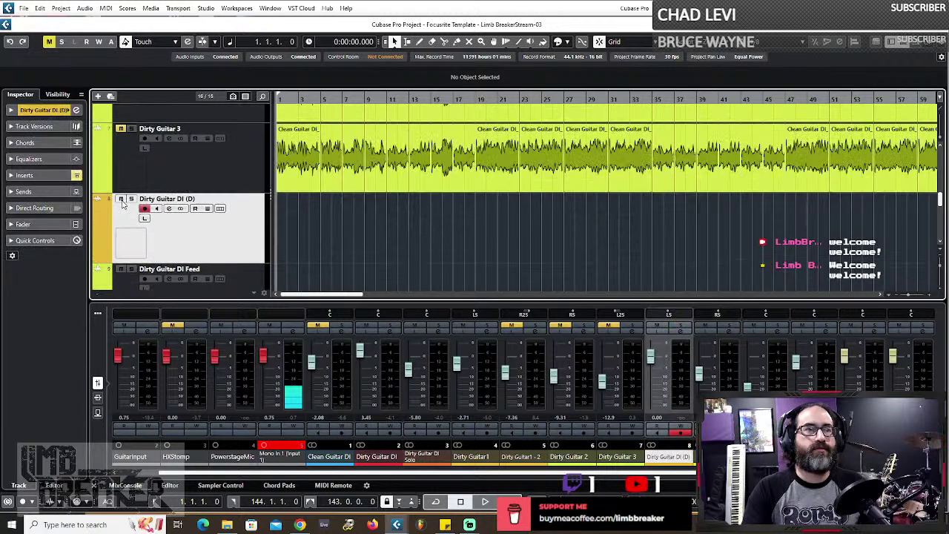
pyautogui.scroll(1, 154, 285)
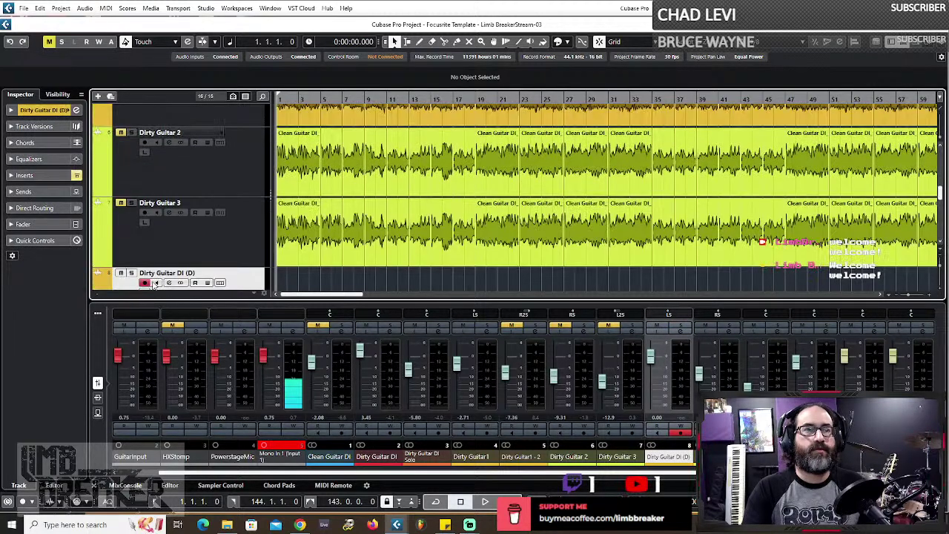
pyautogui.scroll(2, 154, 285)
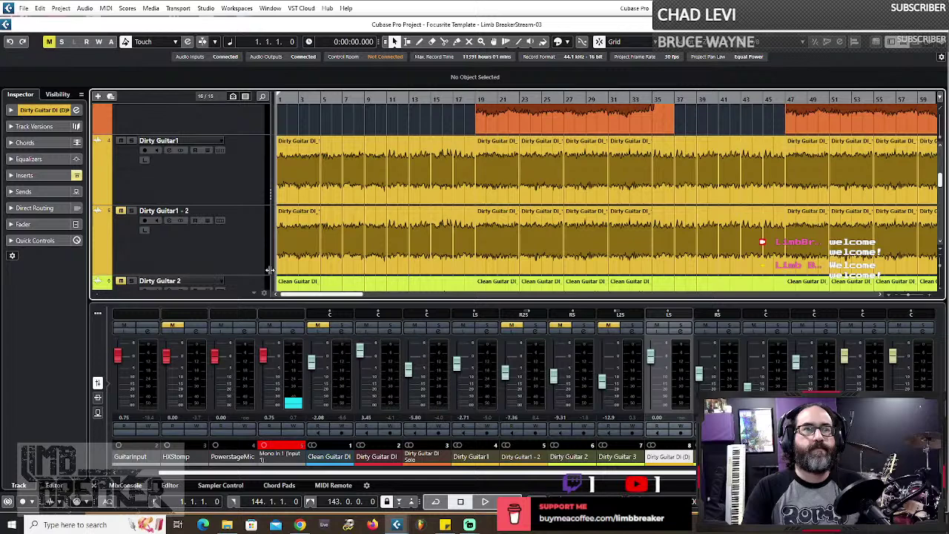
pyautogui.scroll(-2, 250, 263)
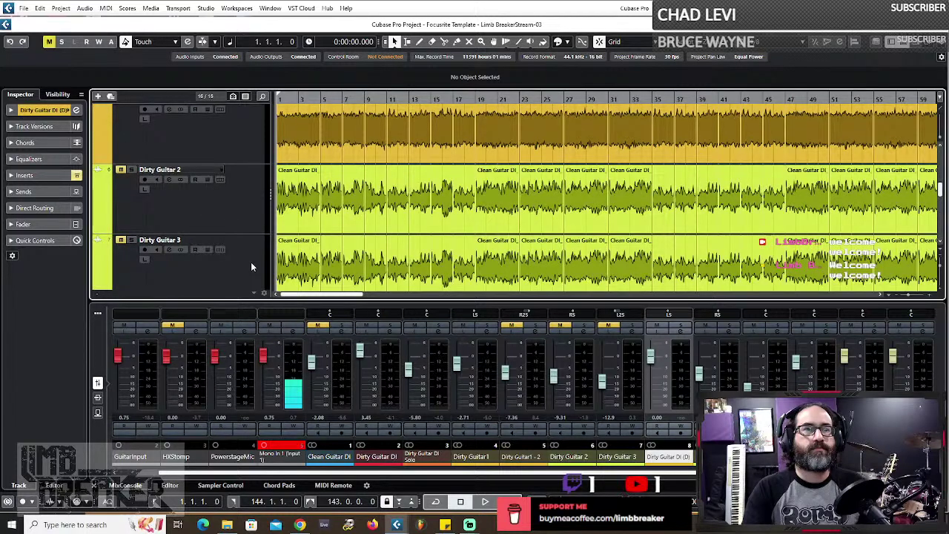
# - Rename the Dirty Guitar 3 track as Dirty Guitar 2-2
pyautogui.click(251, 265)
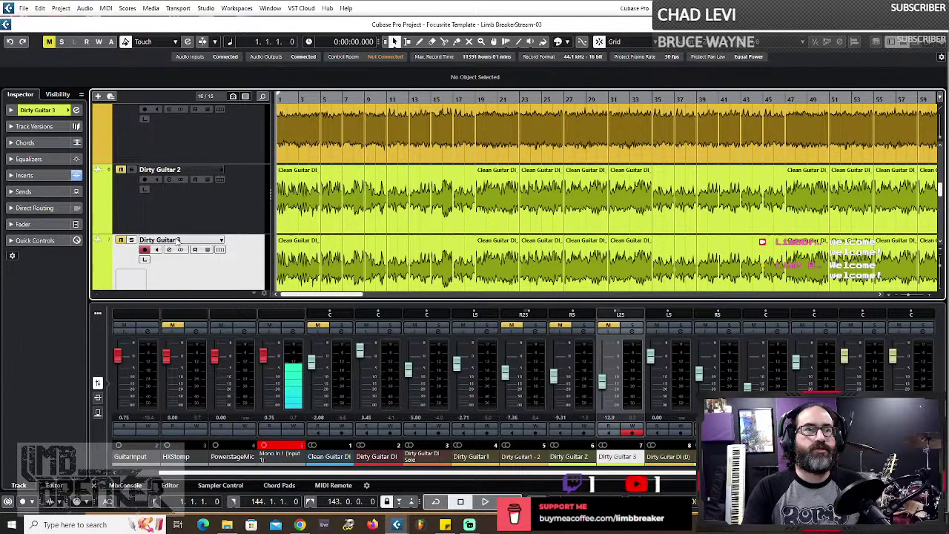
pyautogui.doubleClick(178, 240)
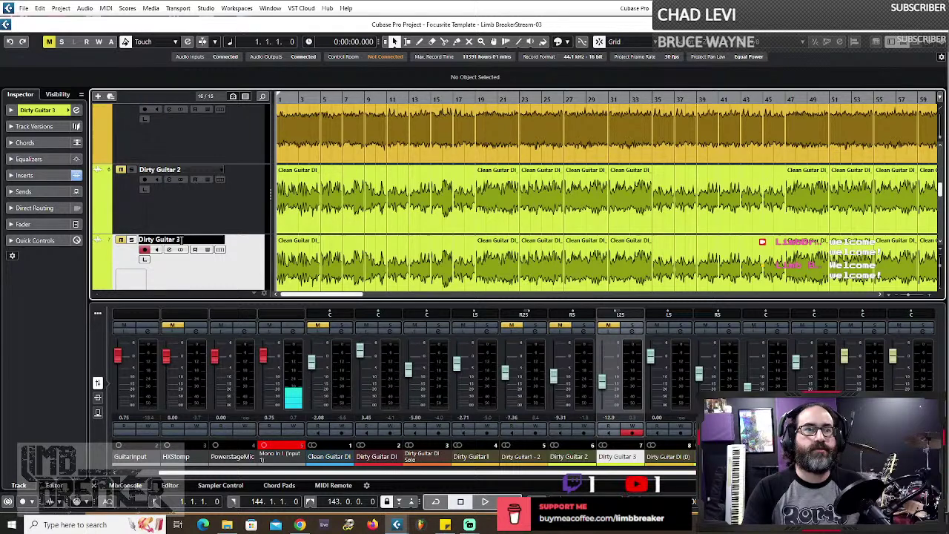
pyautogui.press('BackSpace')
pyautogui.write('2-2')
pyautogui.press('Return')
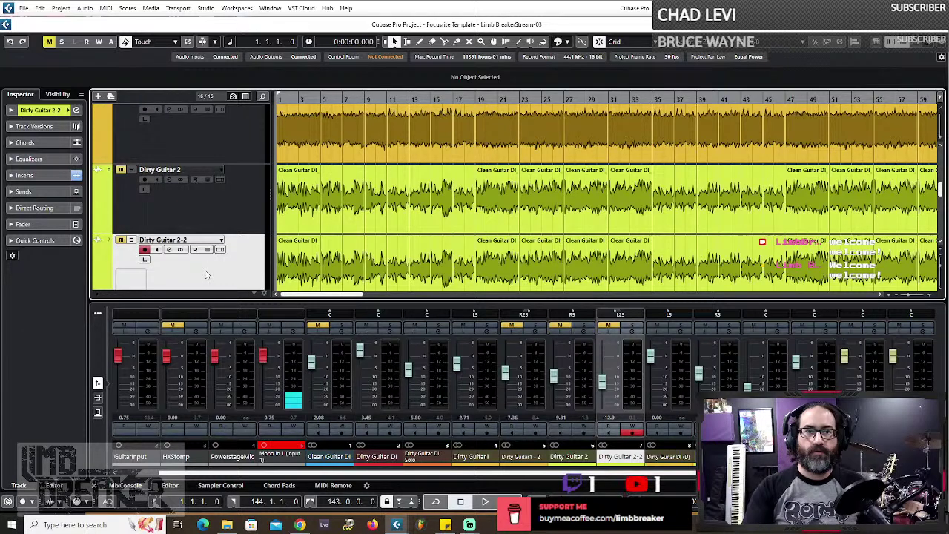
# - Rename the second Dirty Guitar 1 track as Dirty Guitar 1-2
pyautogui.scroll(1, 200, 230)
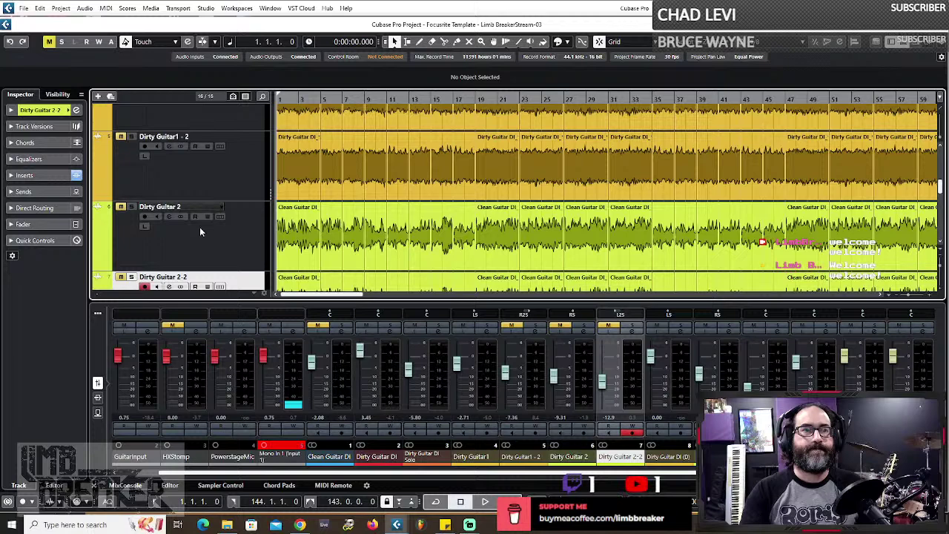
pyautogui.click(188, 141)
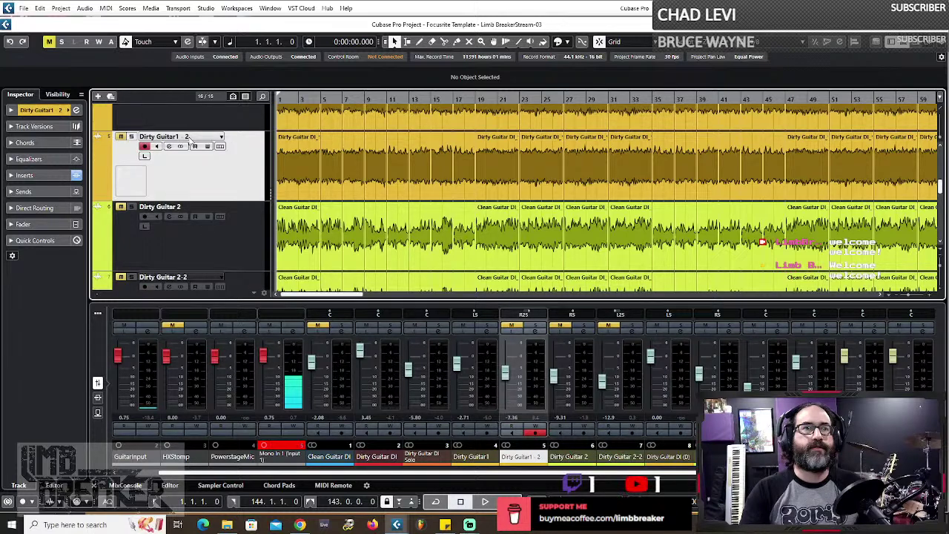
pyautogui.doubleClick(188, 138)
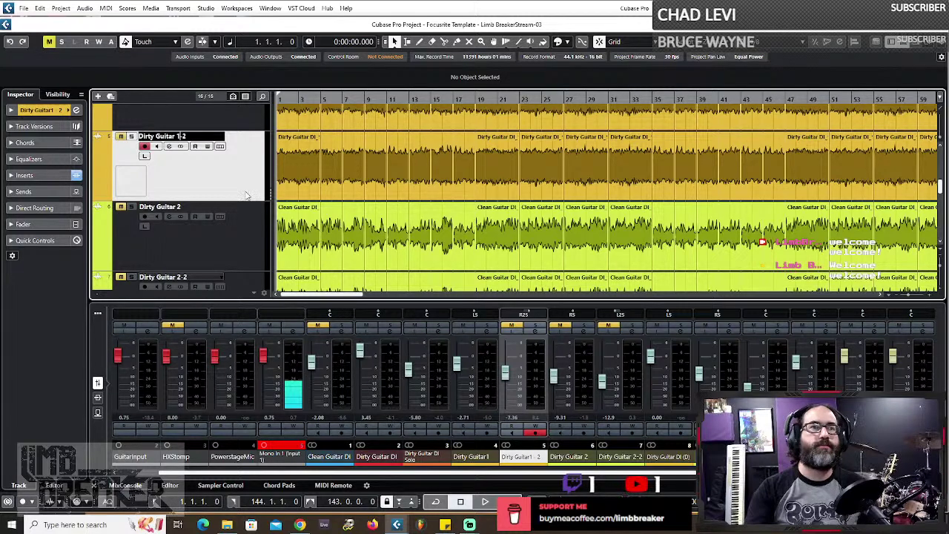
pyautogui.press('Return')
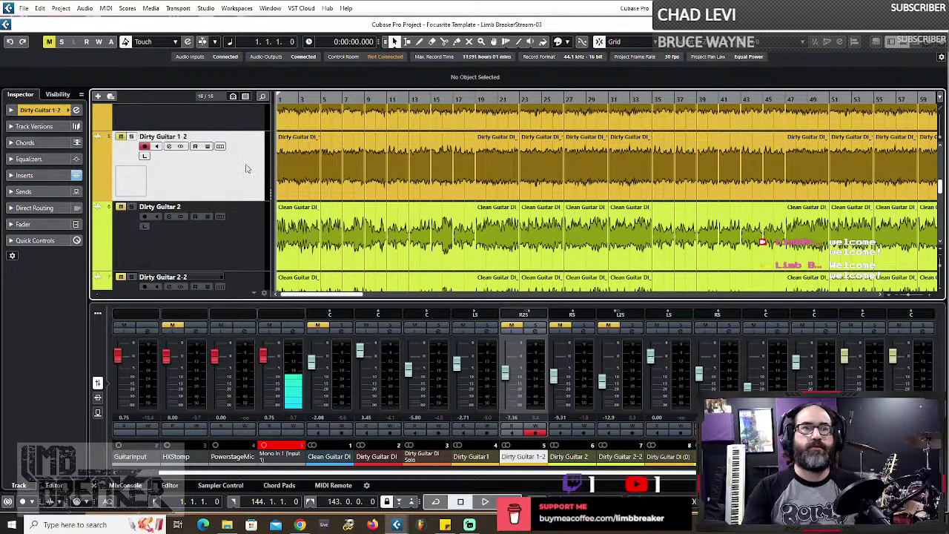
# - Play the song from bar 1 and listen to the opening part on the DrumScratch track
pyautogui.scroll(3, 235, 222)
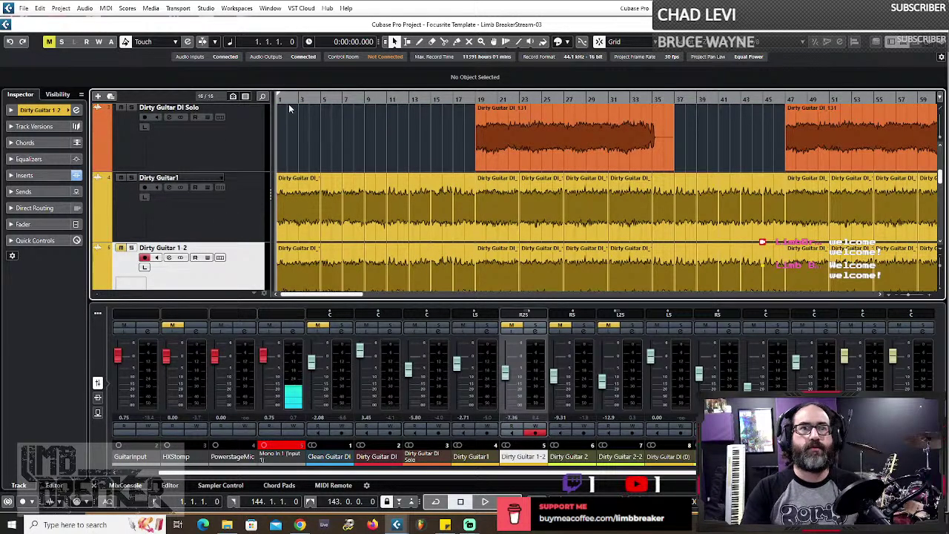
pyautogui.click(484, 502)
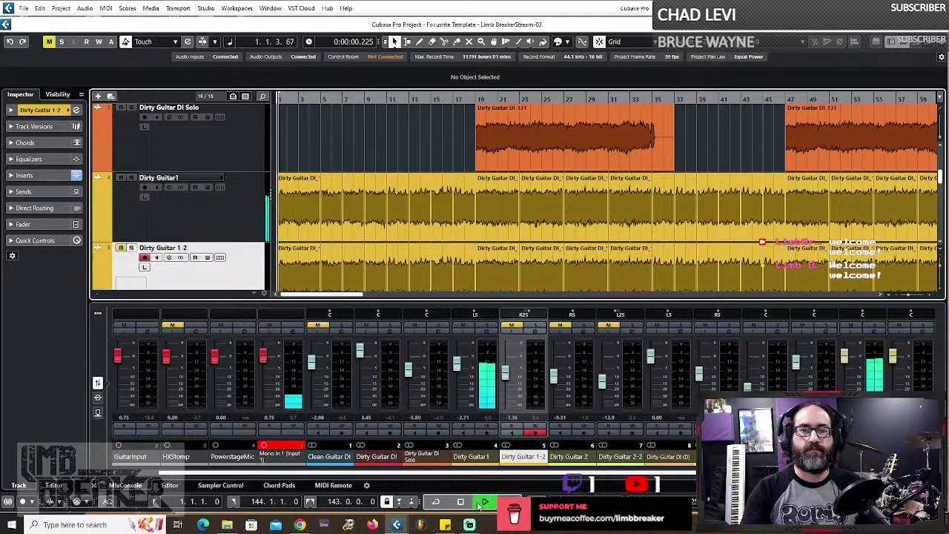
pyautogui.scroll(-3, 320, 184)
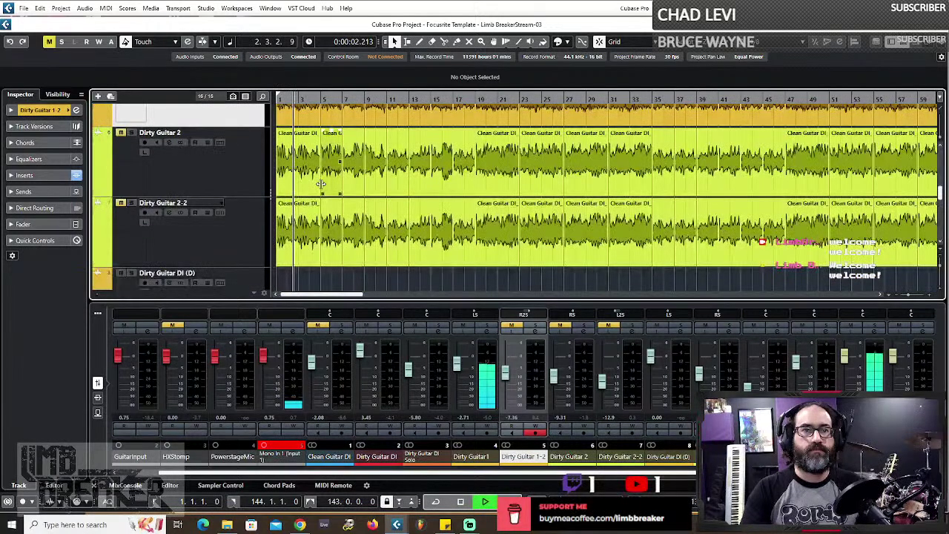
pyautogui.scroll(-4, 320, 184)
pyautogui.click(284, 166)
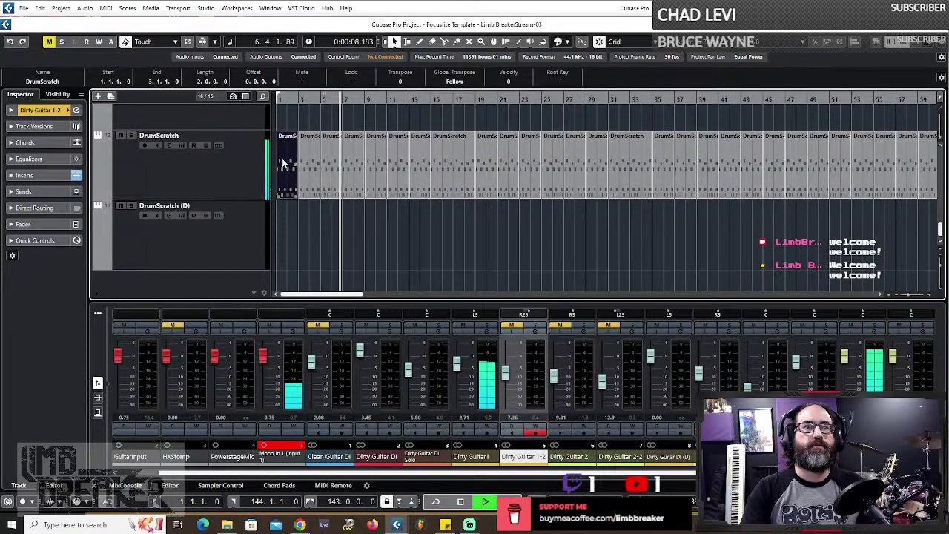
pyautogui.press('space')
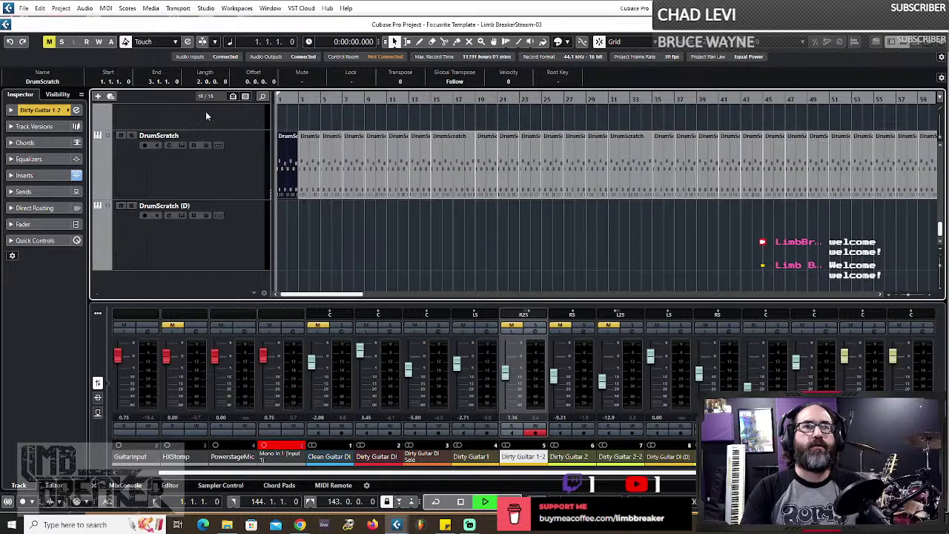
pyautogui.press('space')
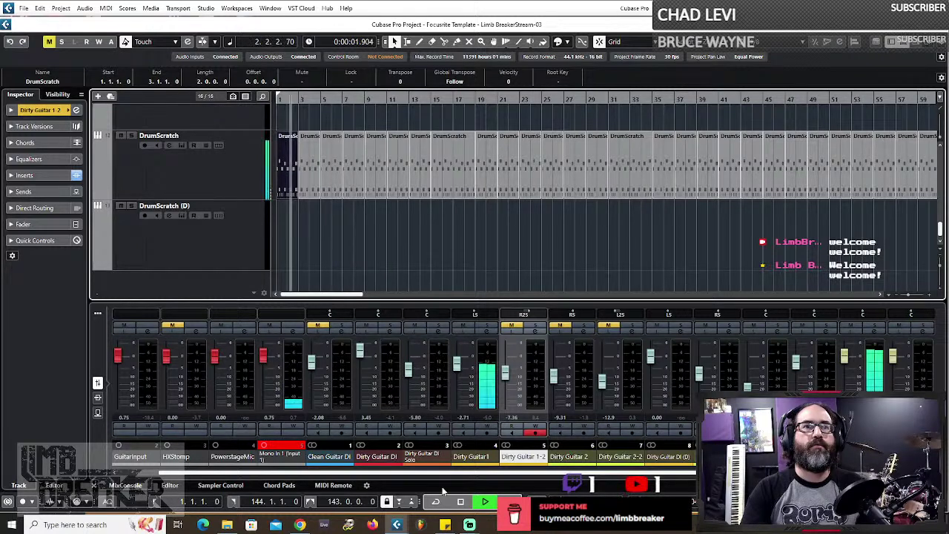
pyautogui.press('space')
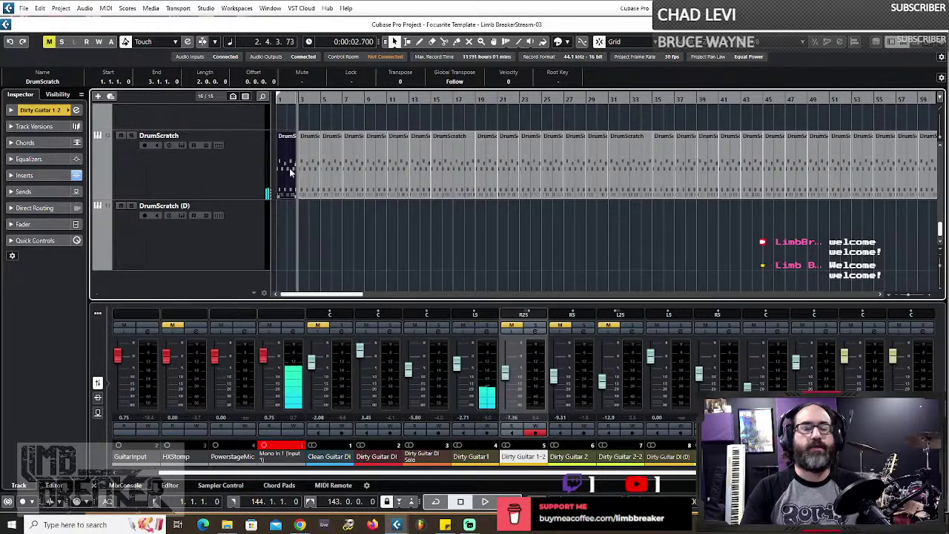
# - Move the first DrumScratch part from bar 1 to bar 3 and play the song from the start
pyautogui.moveTo(291, 172); pyautogui.dragTo(313, 172)
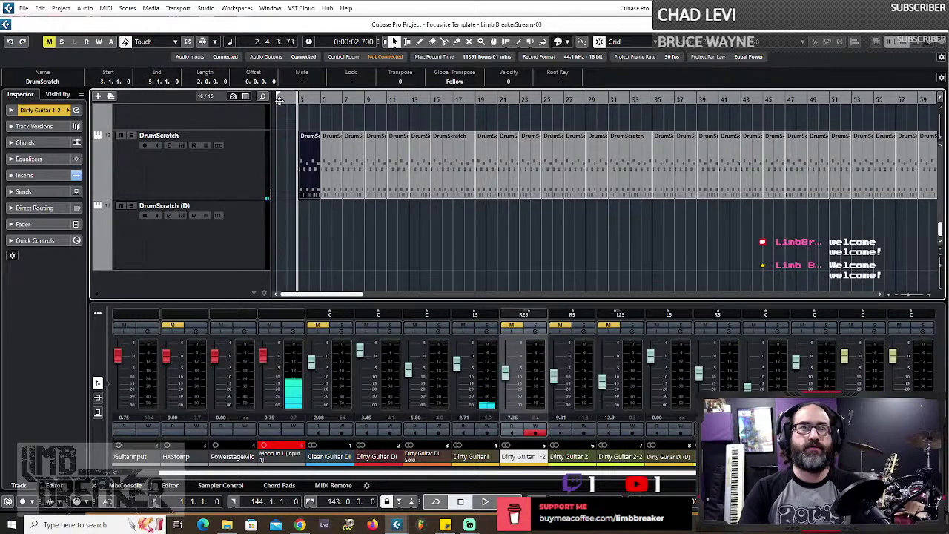
pyautogui.moveTo(279, 98); pyautogui.dragTo(280, 119)
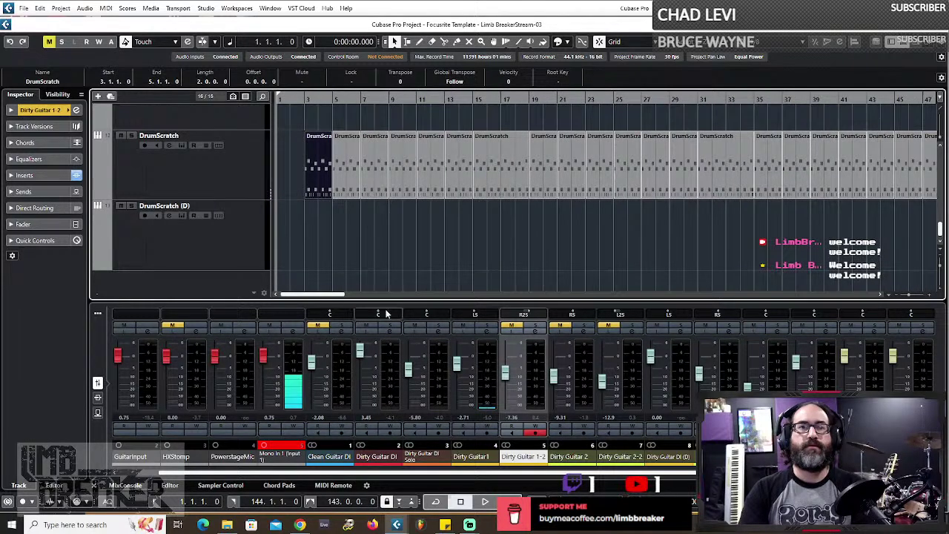
pyautogui.click(486, 502)
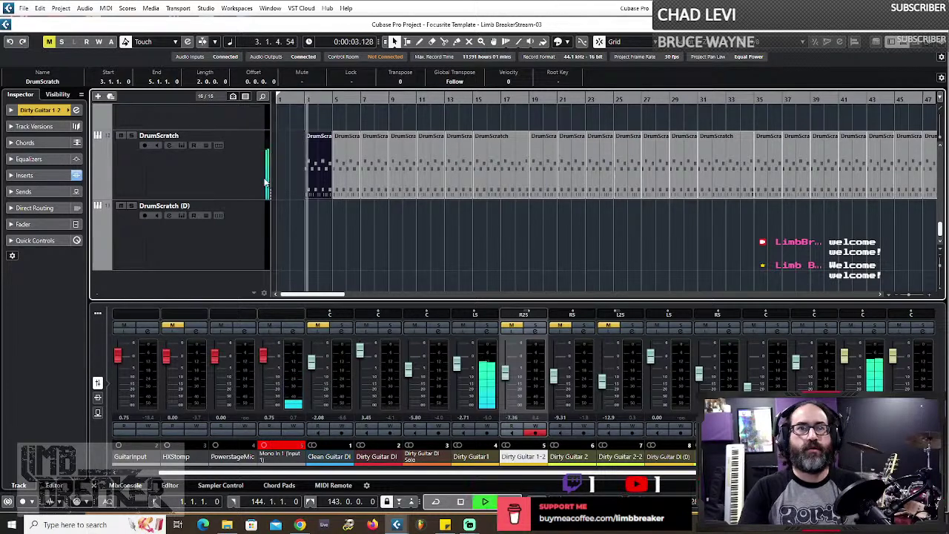
# - Move the bar 3 drum part straight down to the DrumScratch (D) track and open its notes for editing
pyautogui.click(321, 197)
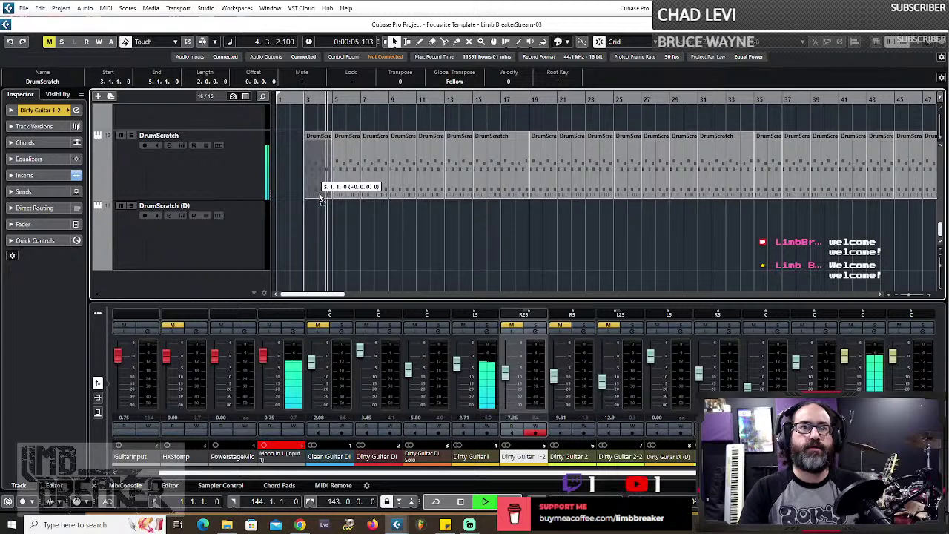
pyautogui.moveTo(321, 199); pyautogui.dragTo(344, 205)
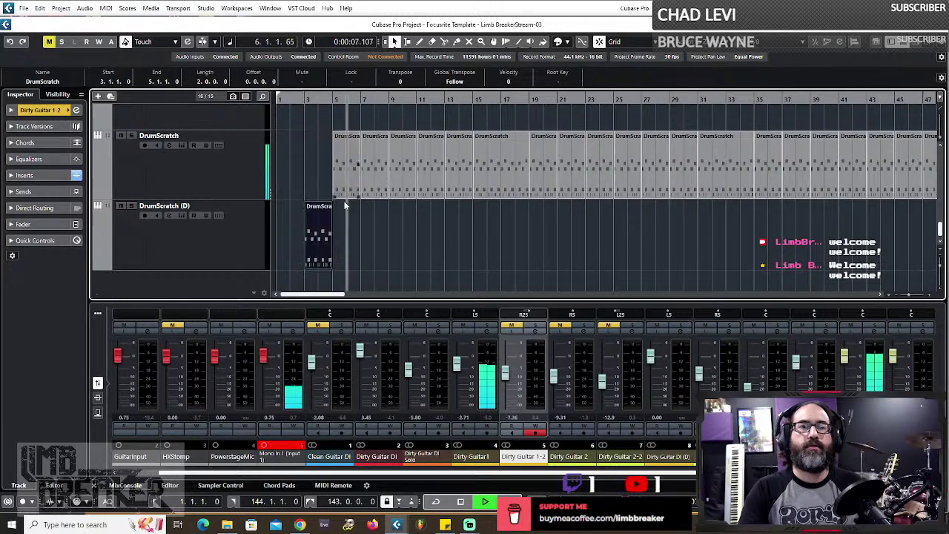
pyautogui.doubleClick(314, 262)
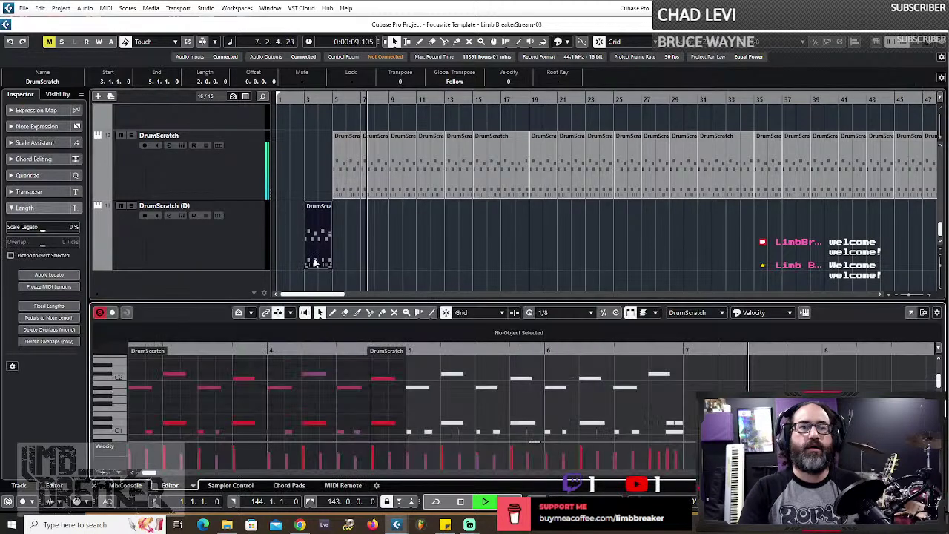
pyautogui.click(333, 224)
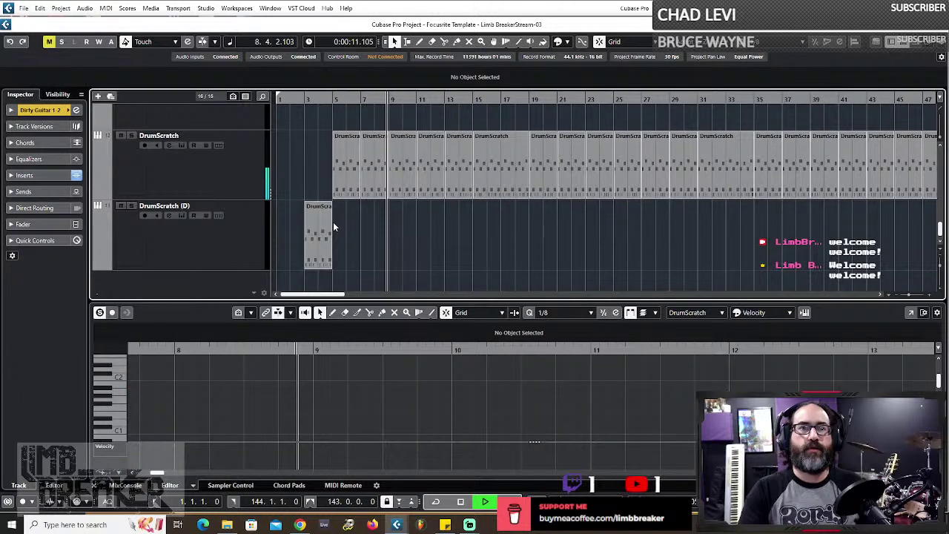
# - Set the locators to bars 3 and 5 around the DrumScratch (D) part and turn on cycle playback
pyautogui.click(308, 98)
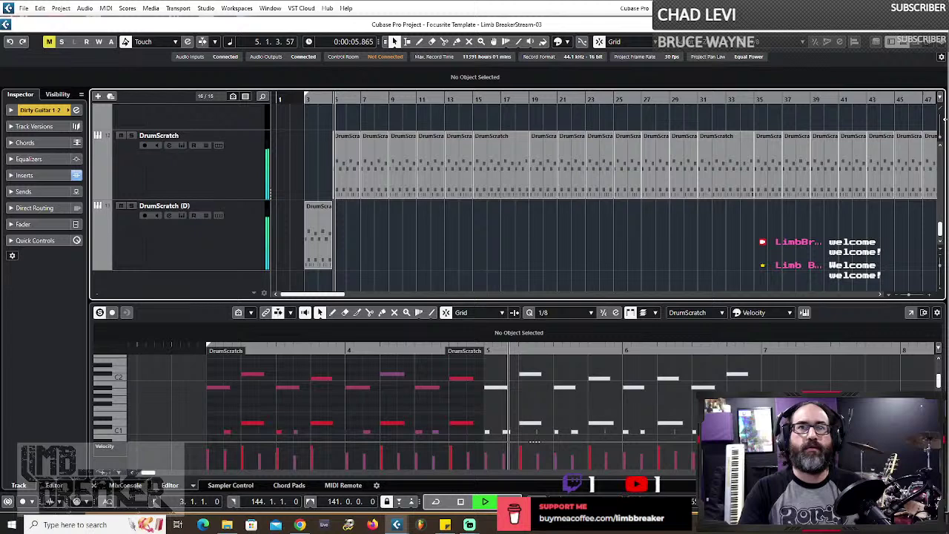
pyautogui.click(435, 501)
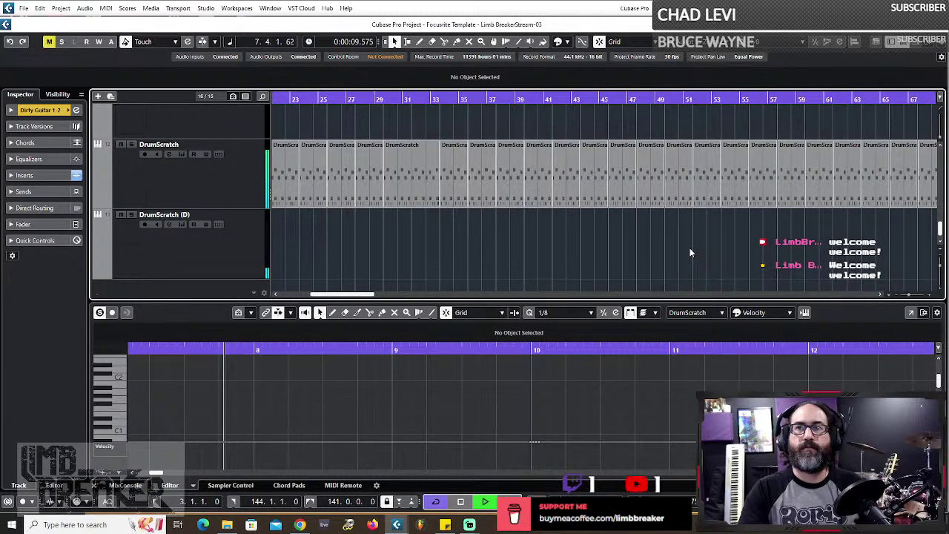
pyautogui.hotkey('shift', 'f')
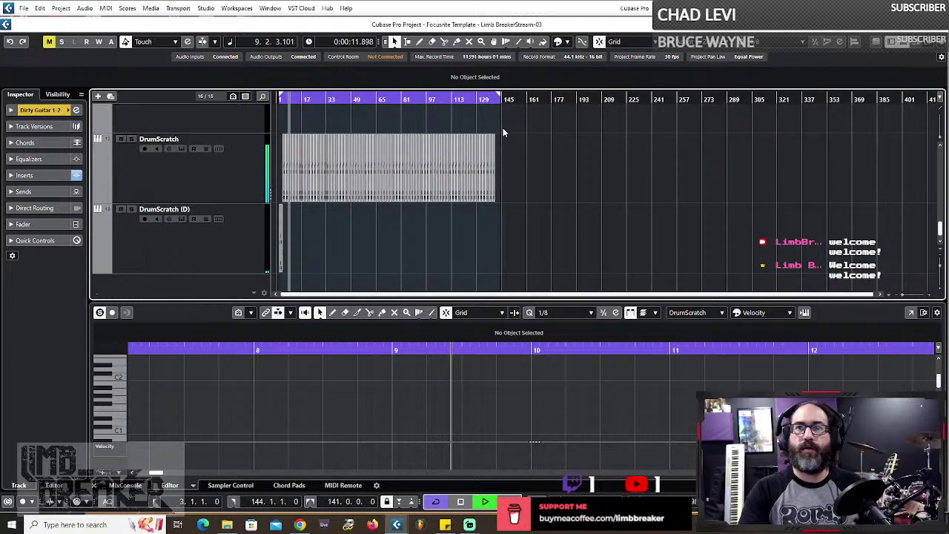
pyautogui.scroll(1, 503, 132)
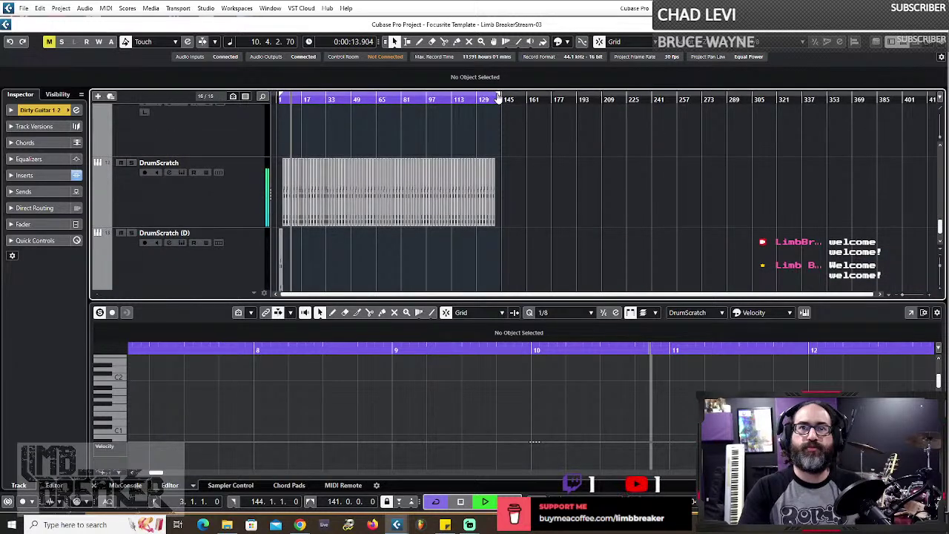
pyautogui.moveTo(498, 98); pyautogui.dragTo(272, 123)
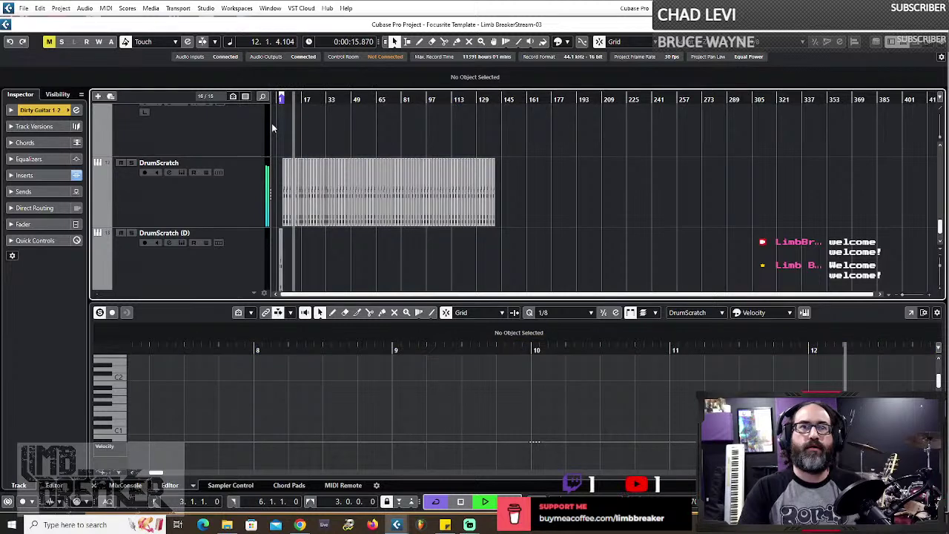
pyautogui.press('h')
pyautogui.press('h')
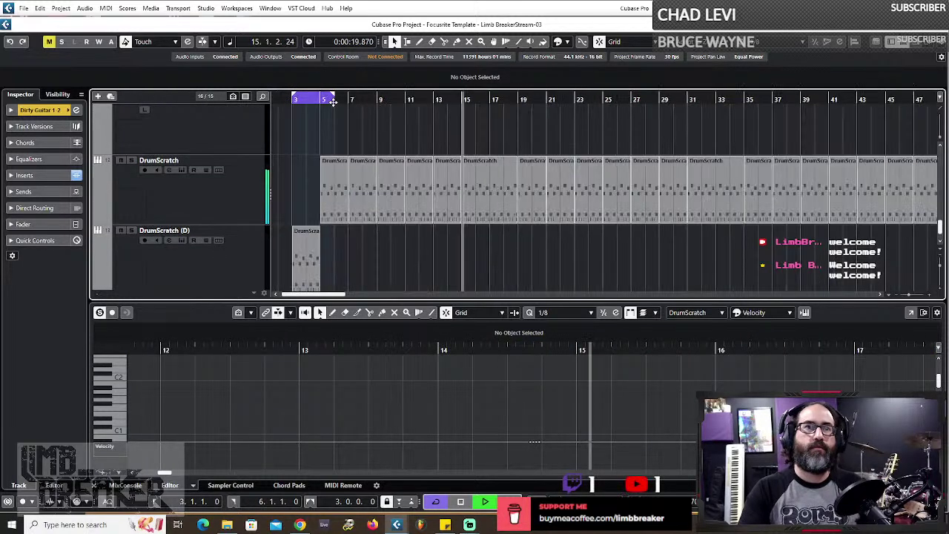
pyautogui.moveTo(333, 103); pyautogui.dragTo(320, 102)
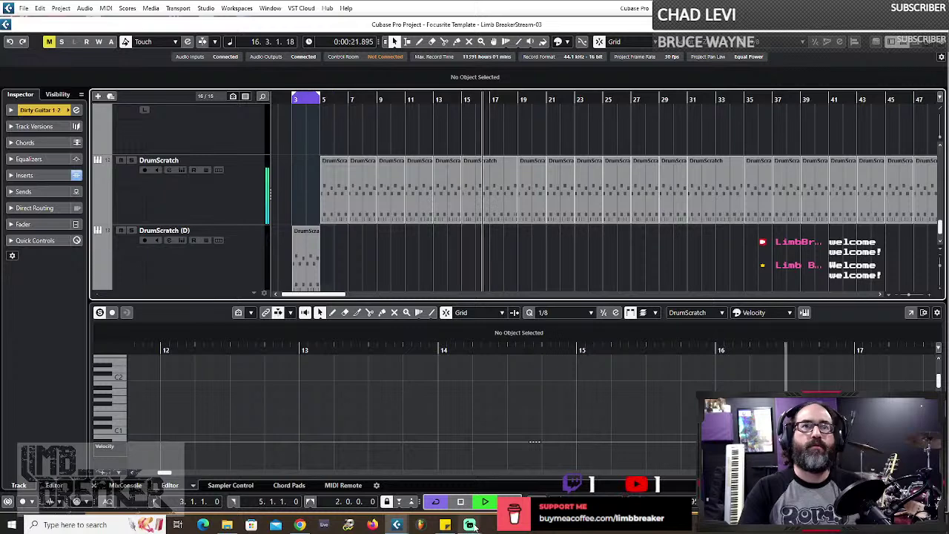
# - Play the looped bars 3 to 5 and examine the notes of the DrumScratch (D) part
pyautogui.click(485, 502)
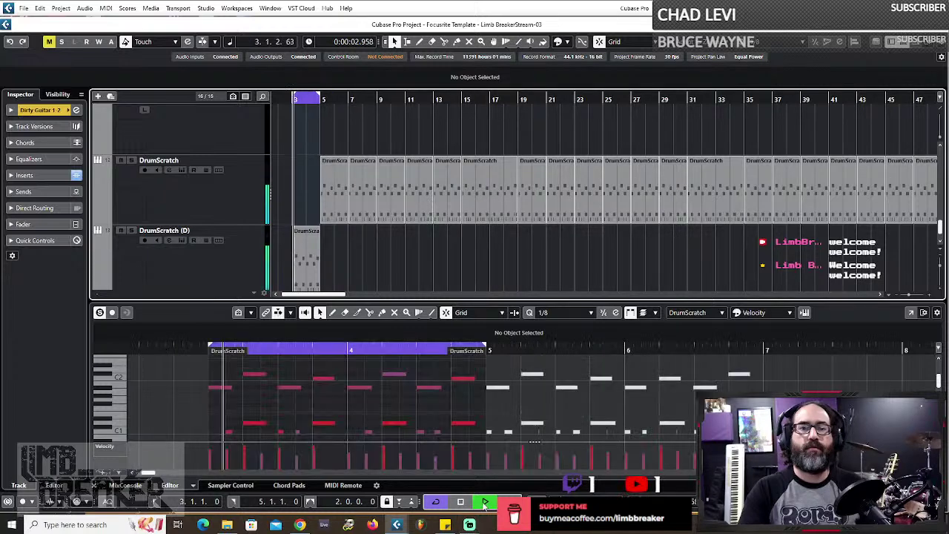
pyautogui.scroll(5, 293, 255)
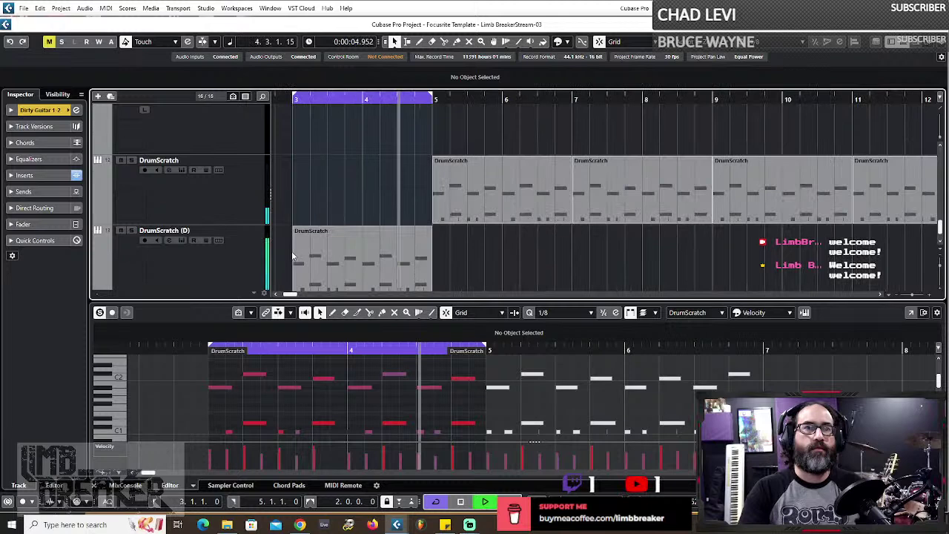
pyautogui.scroll(-1, 372, 227)
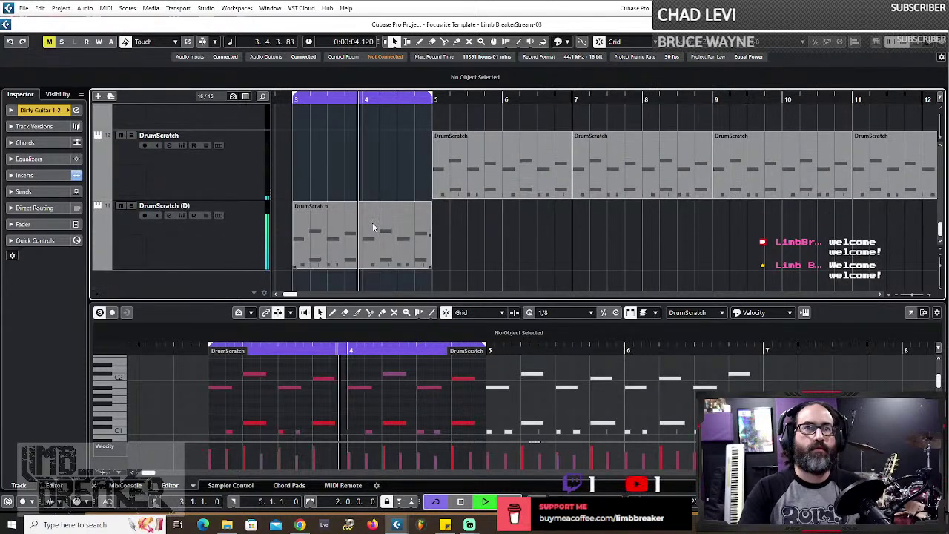
pyautogui.click(373, 228)
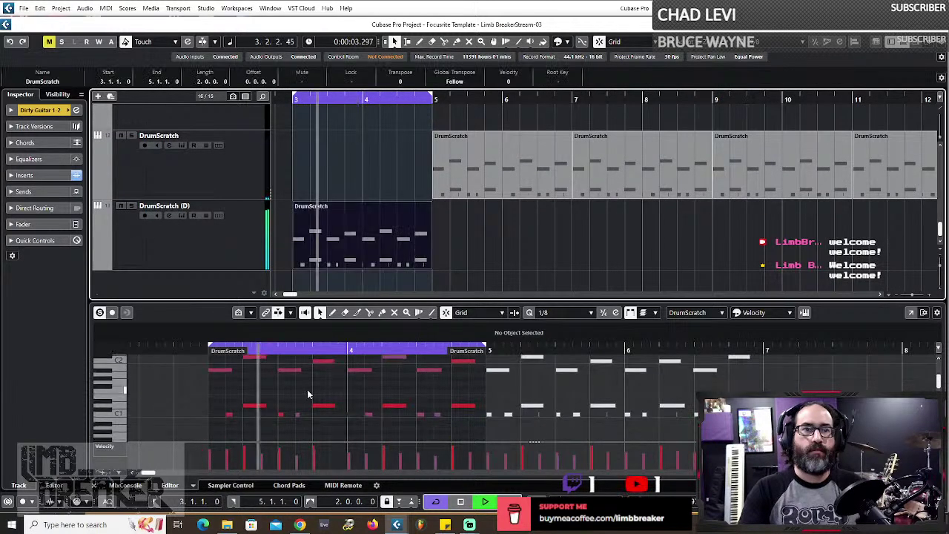
pyautogui.scroll(1, 290, 407)
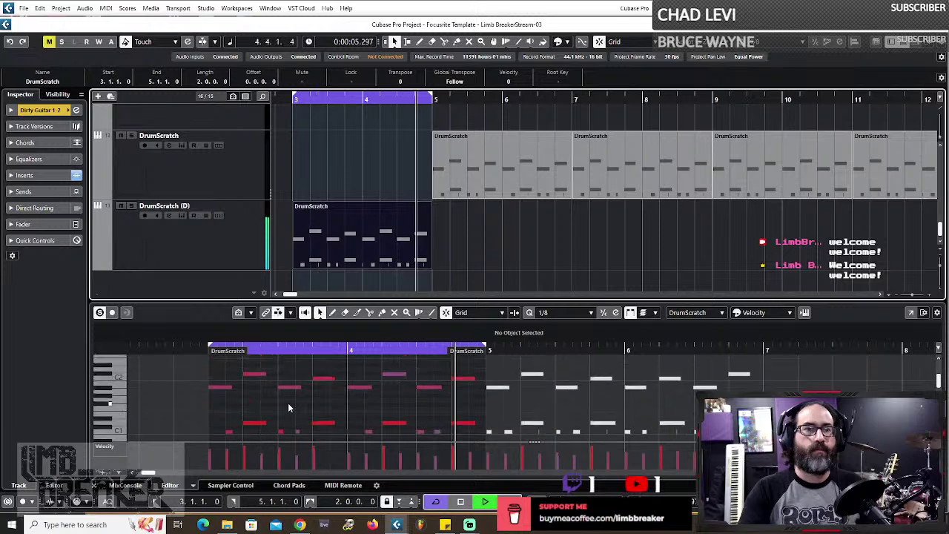
pyautogui.press('space')
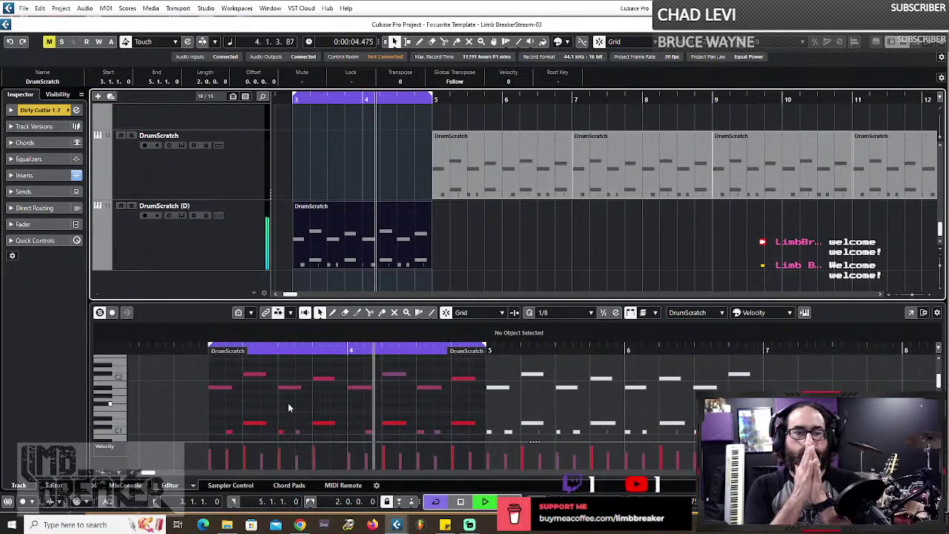
pyautogui.press('space')
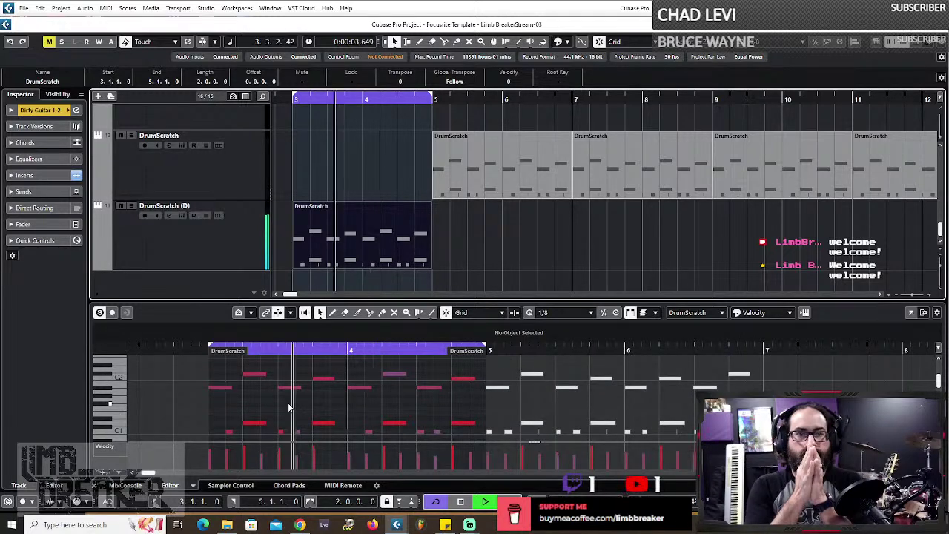
# - Replay the loop from bar 3, stop playback, and return the cursor to the start of bar 3
pyautogui.press('space')
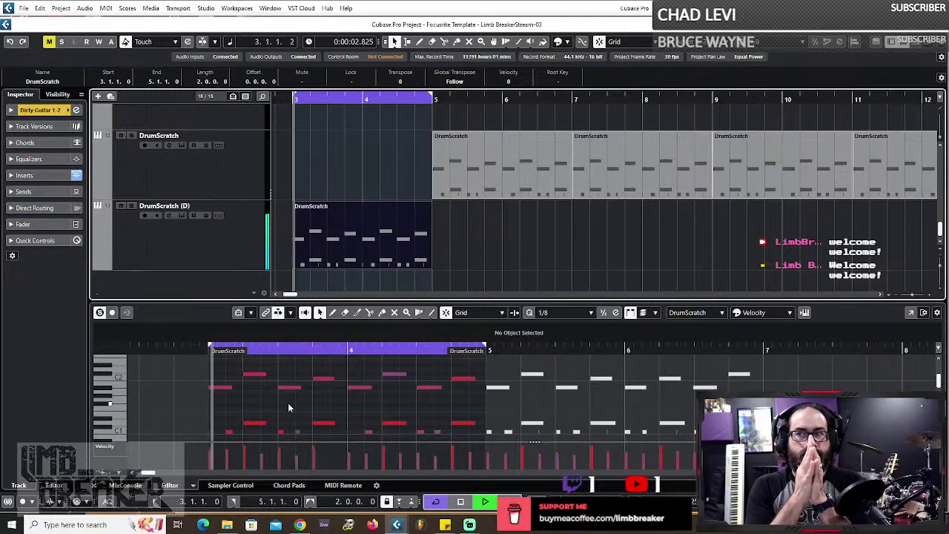
pyautogui.press('space')
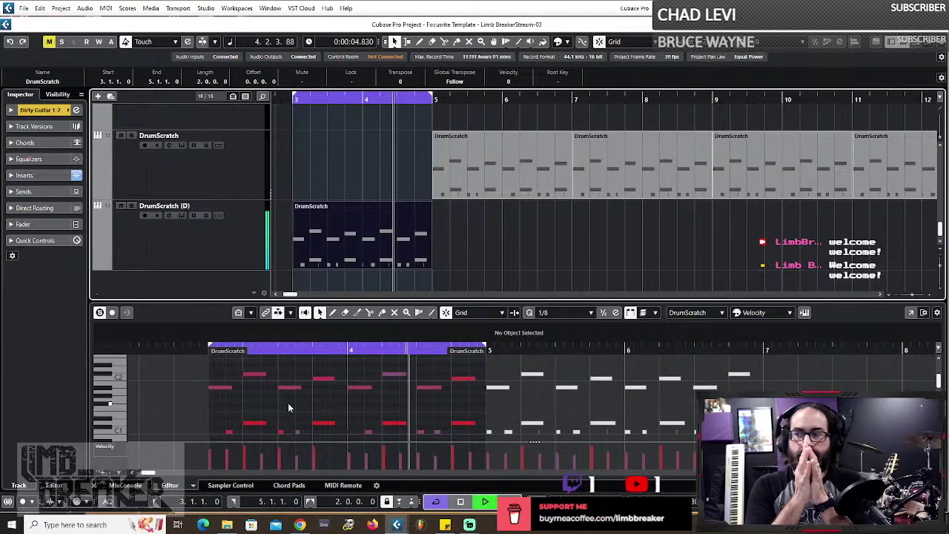
pyautogui.click(467, 503)
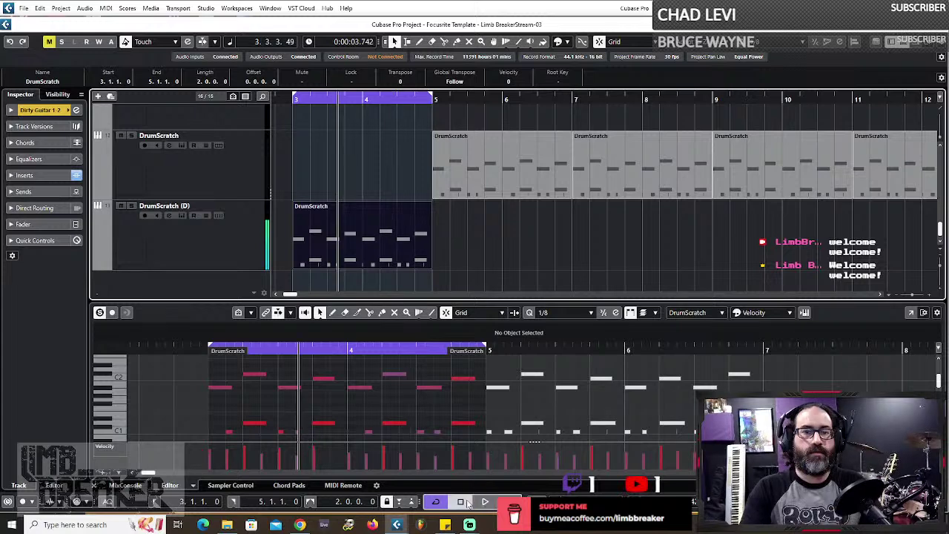
pyautogui.click(467, 503)
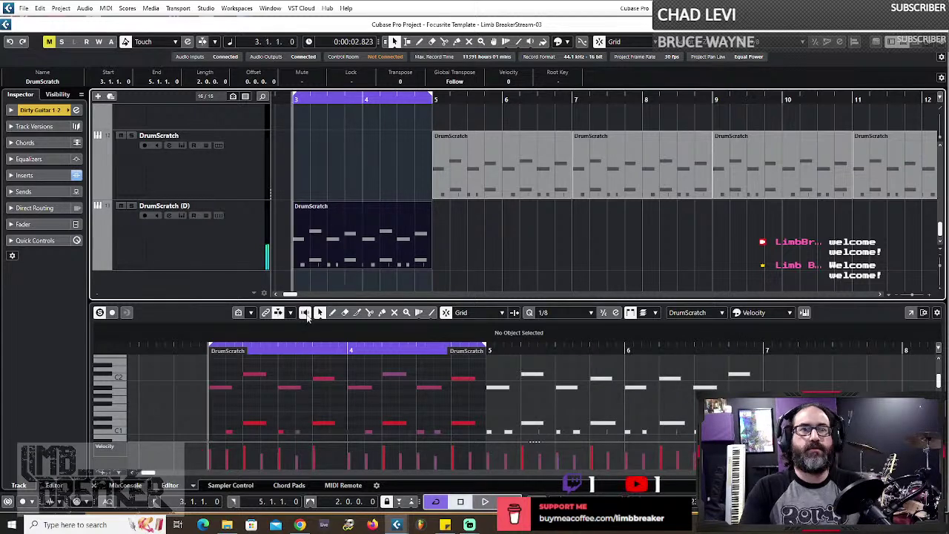
pyautogui.hscroll(-3, 347, 99)
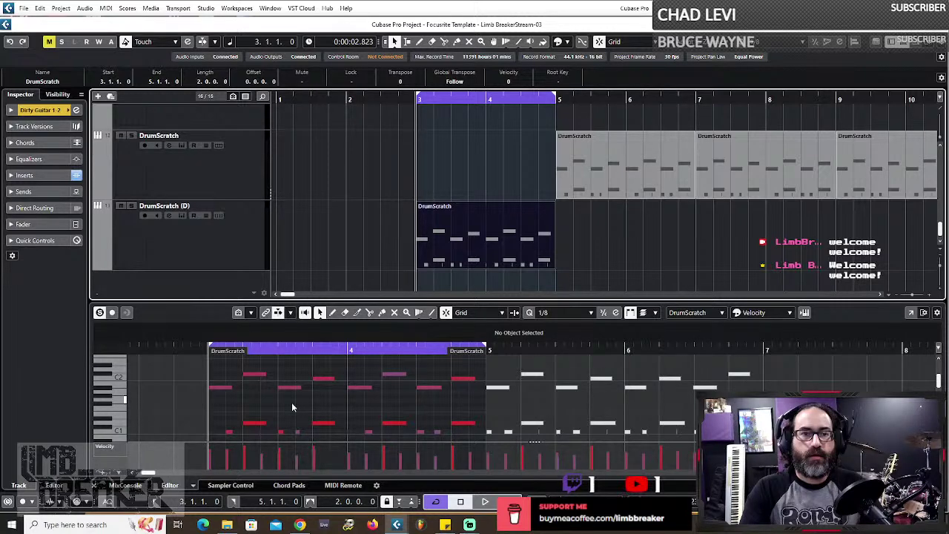
# - Select the DrumScratch (D) track and open its Groove Agent SE instrument
pyautogui.click(119, 430)
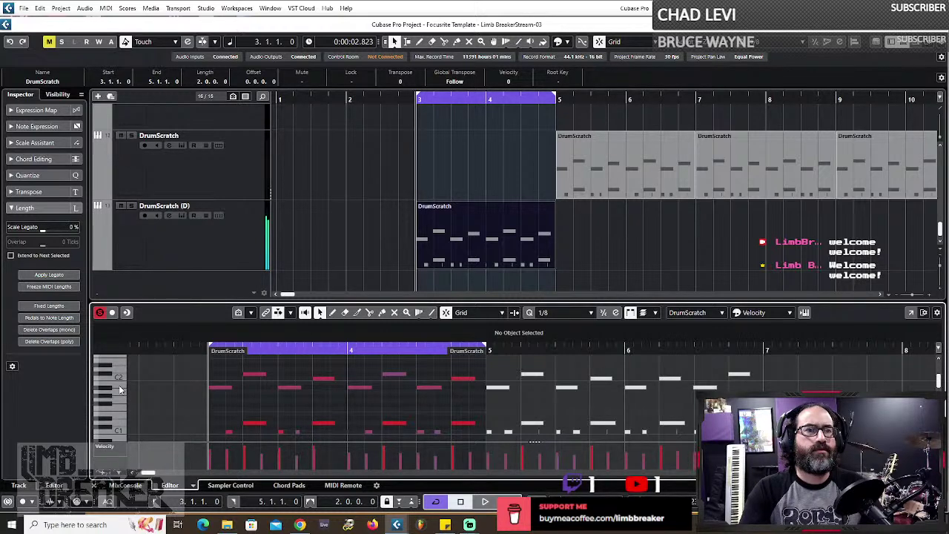
pyautogui.click(97, 206)
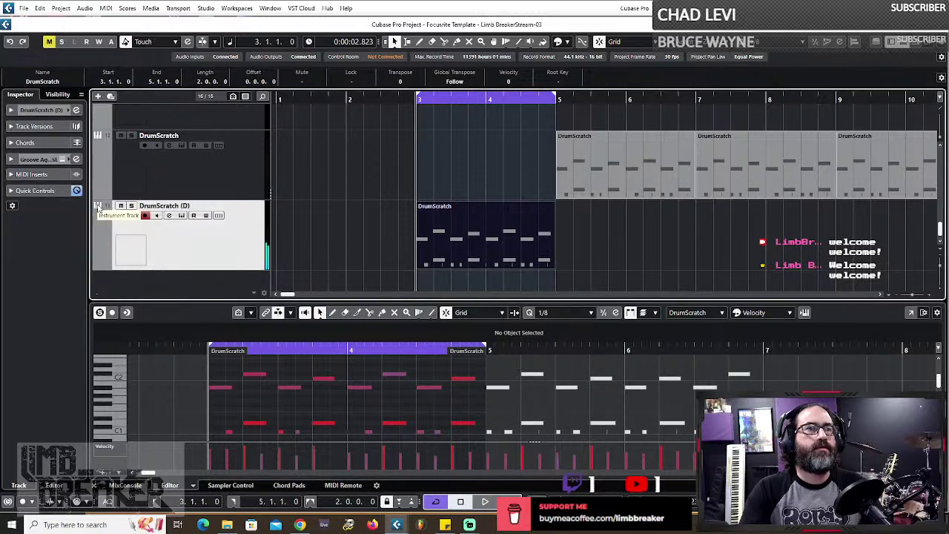
pyautogui.click(20, 161)
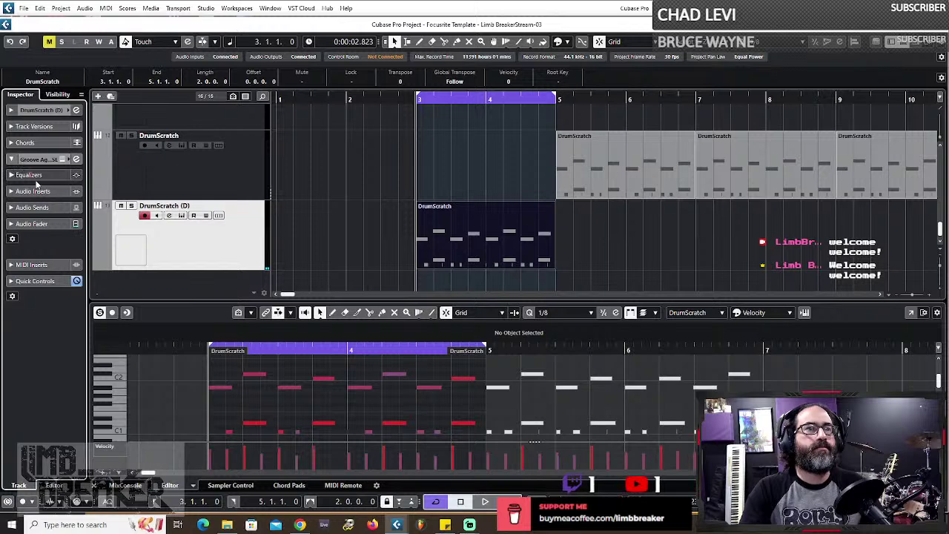
pyautogui.click(11, 112)
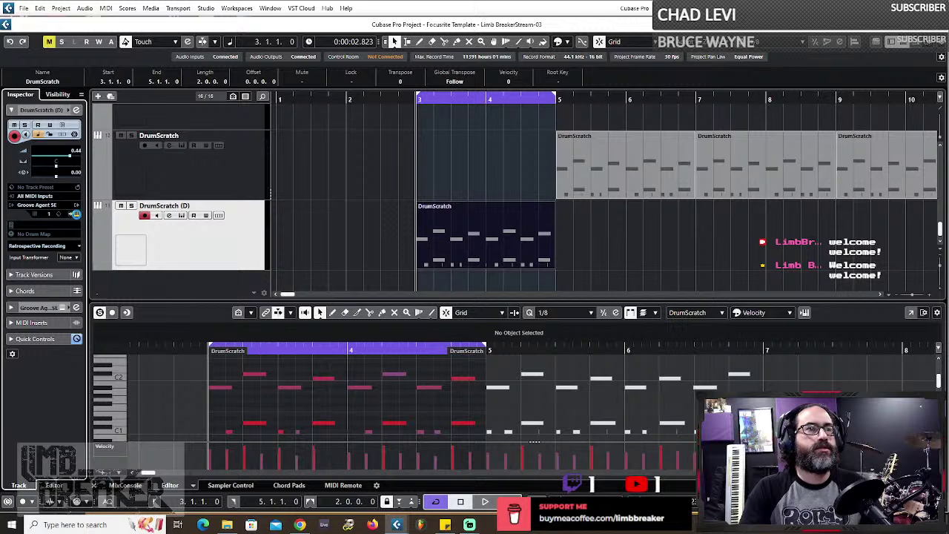
pyautogui.click(75, 214)
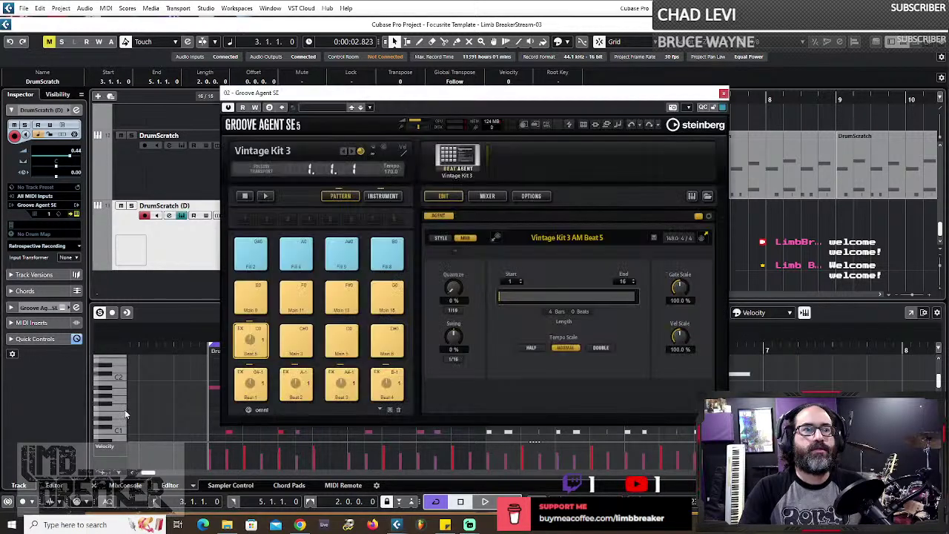
# - Show the instrument pads in Groove Agent SE, move its window clear of the note editor, and audition keys around C2
pyautogui.click(123, 385)
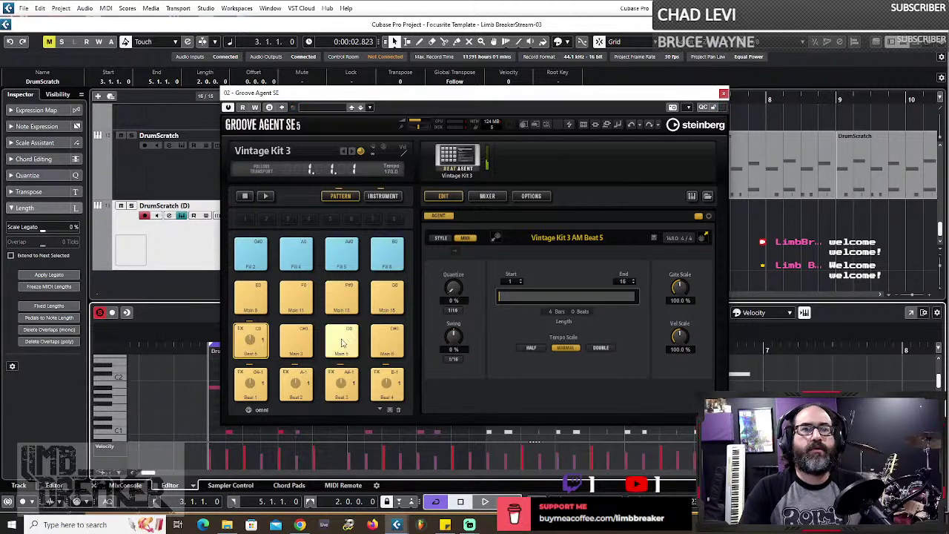
pyautogui.click(378, 197)
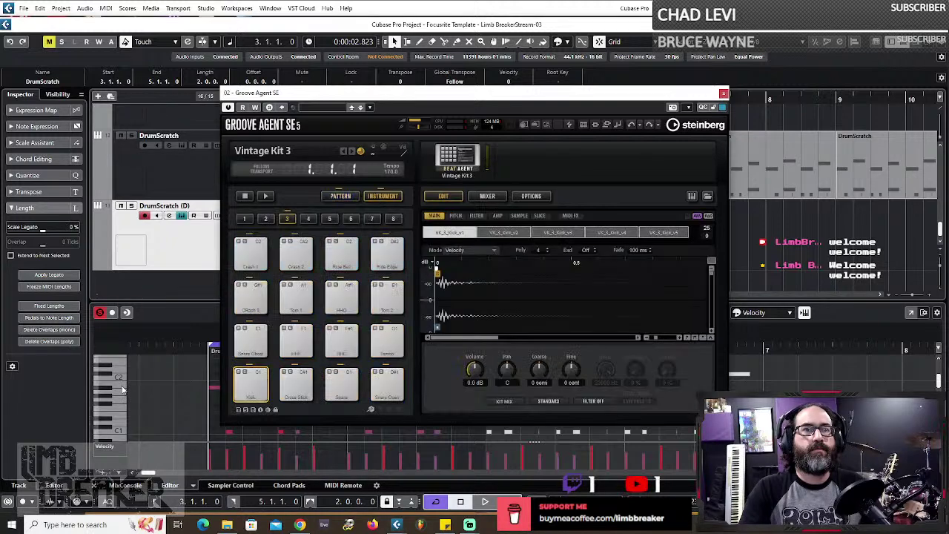
pyautogui.click(122, 379)
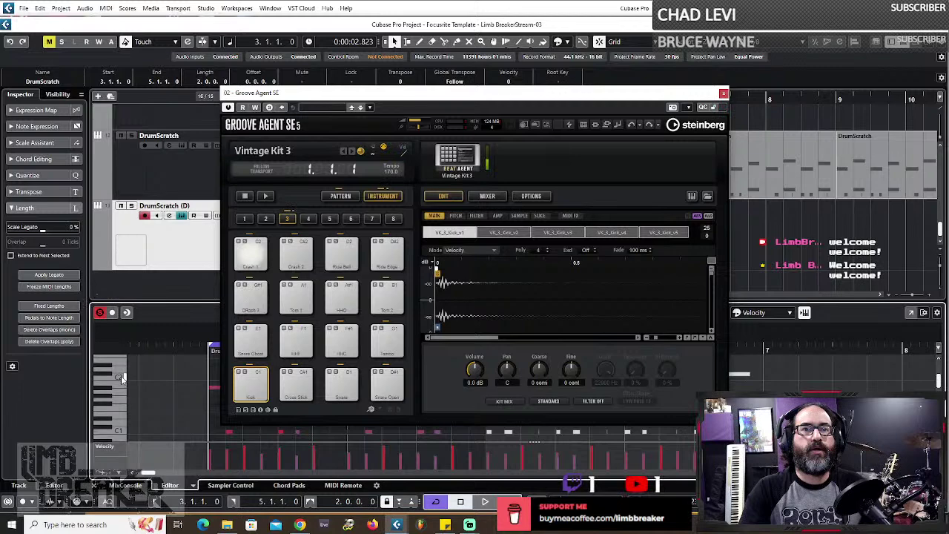
pyautogui.moveTo(476, 96); pyautogui.dragTo(836, 93)
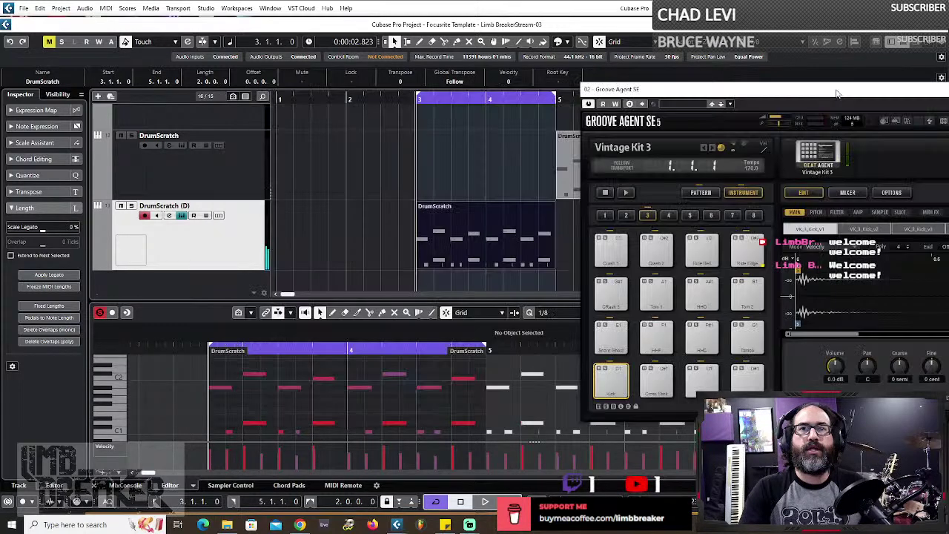
pyautogui.click(124, 391)
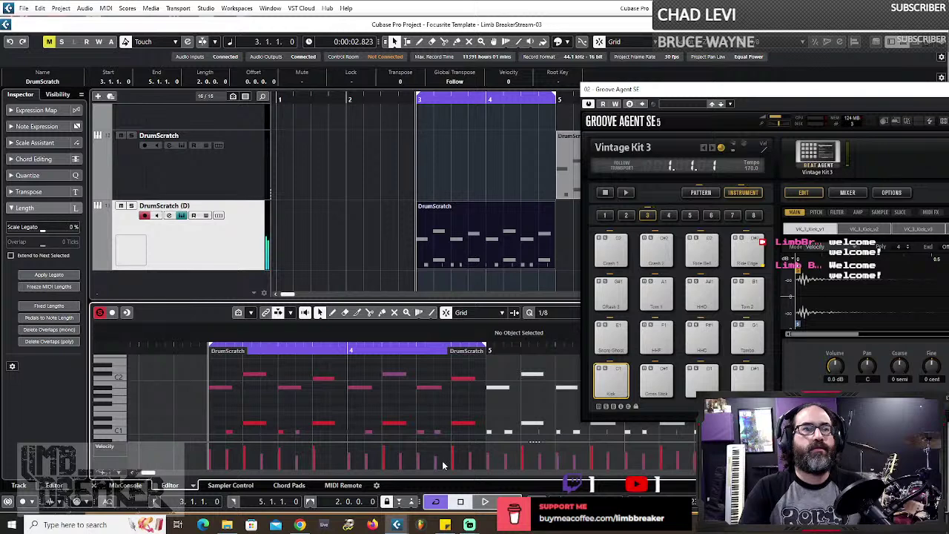
# - Play the looped part while auditioning drum keys and watching which Groove Agent SE pads light up, then stop playback
pyautogui.click(484, 503)
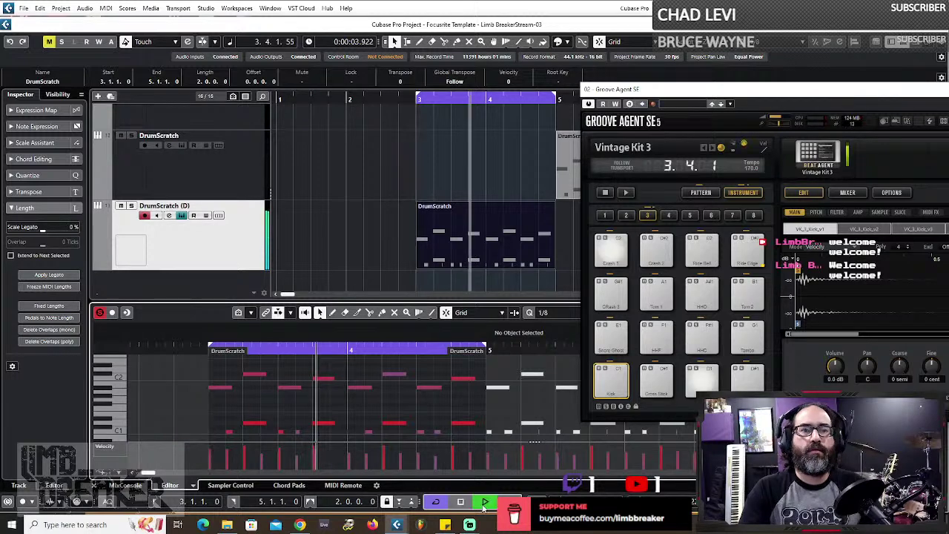
pyautogui.click(483, 506)
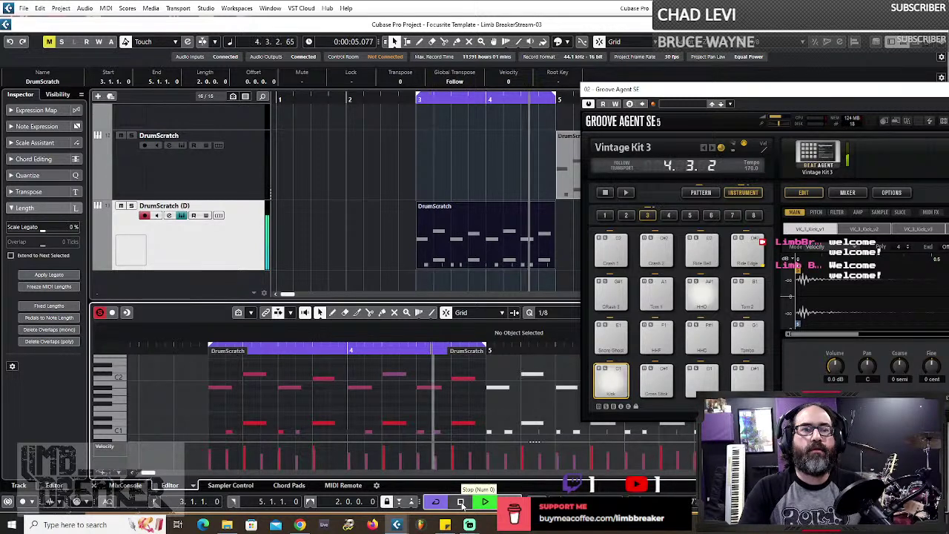
pyautogui.click(461, 502)
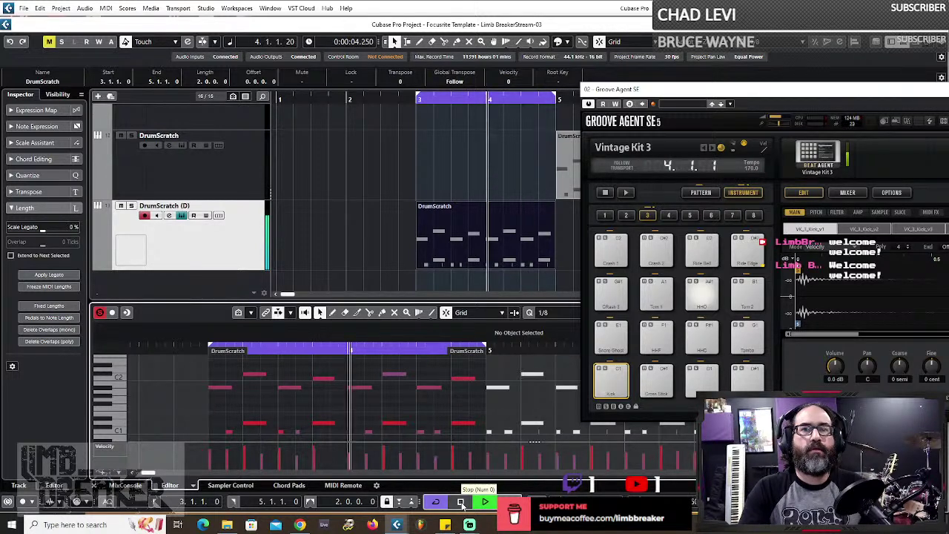
pyautogui.click(460, 503)
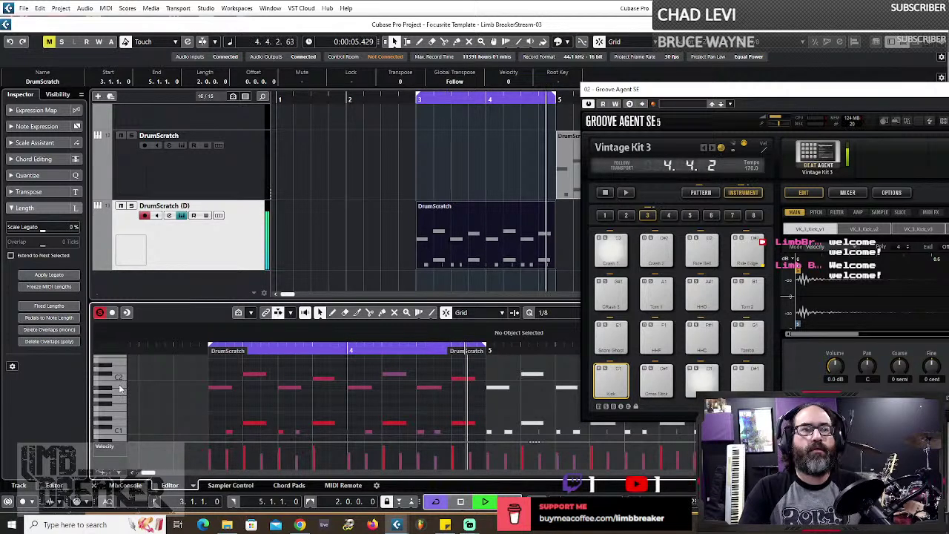
pyautogui.press('space')
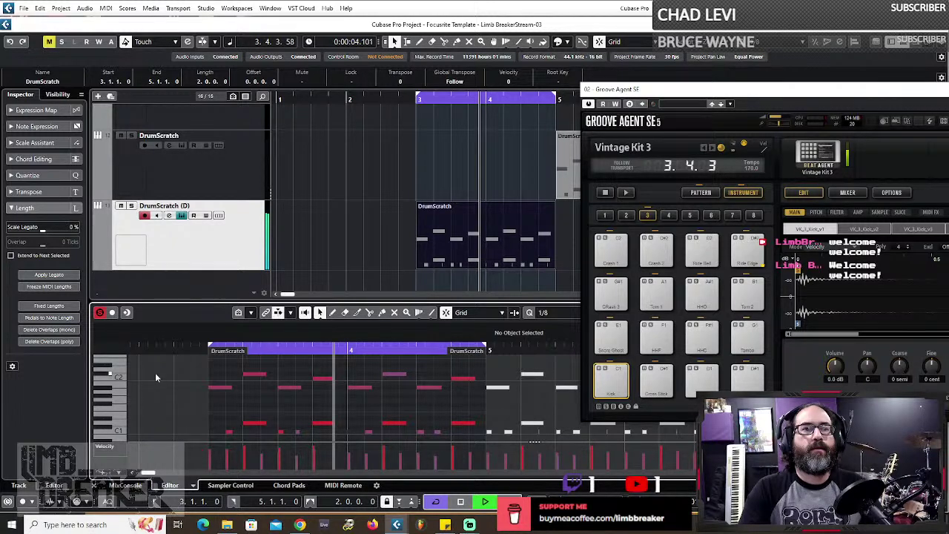
pyautogui.moveTo(462, 487)
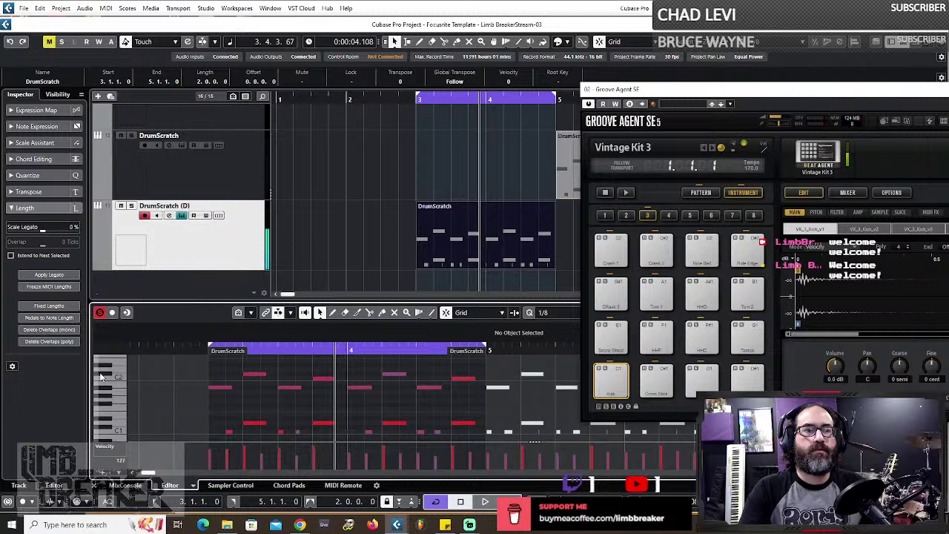
# - Move the first C#2 crash note to the start of bar 3 and erase the A#1 hi-hat note there
pyautogui.click(251, 374)
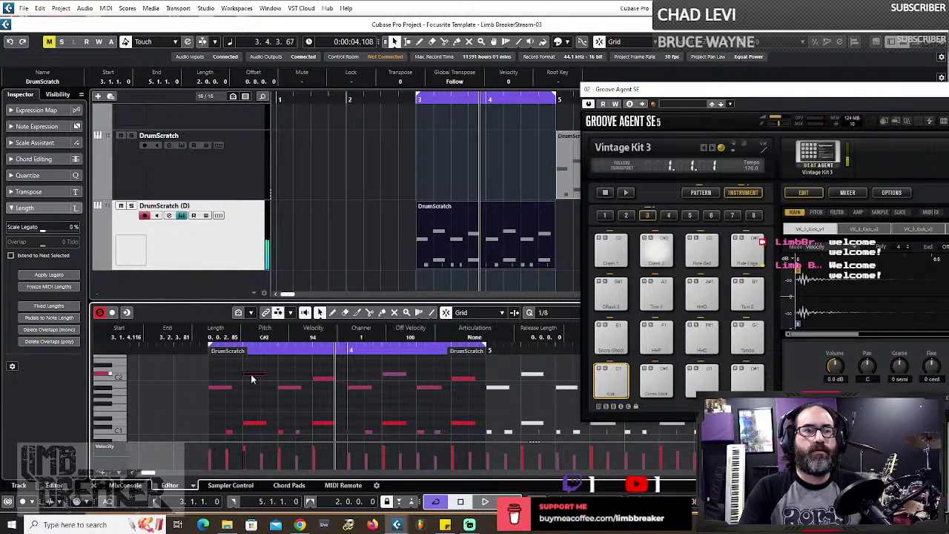
pyautogui.moveTo(250, 373); pyautogui.dragTo(217, 374)
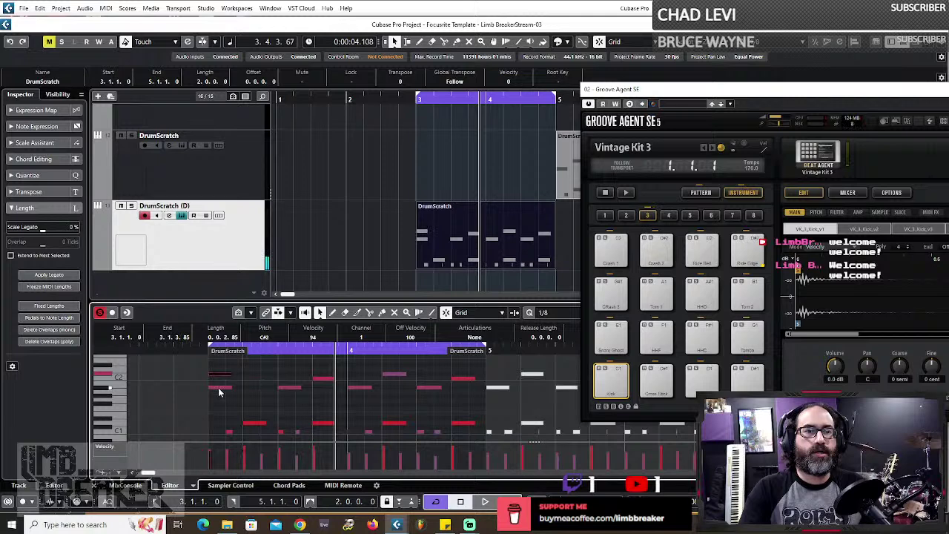
pyautogui.click(217, 387)
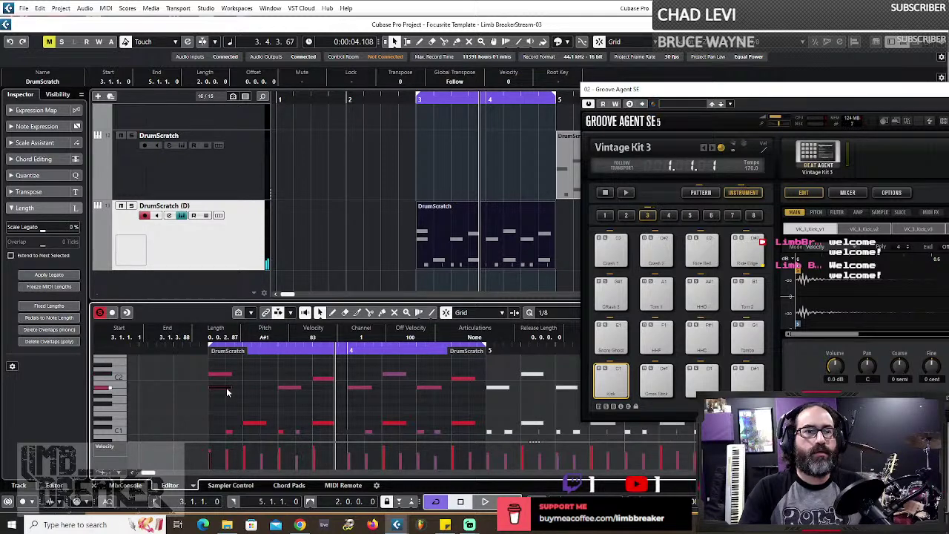
pyautogui.press('5')
pyautogui.click(226, 387)
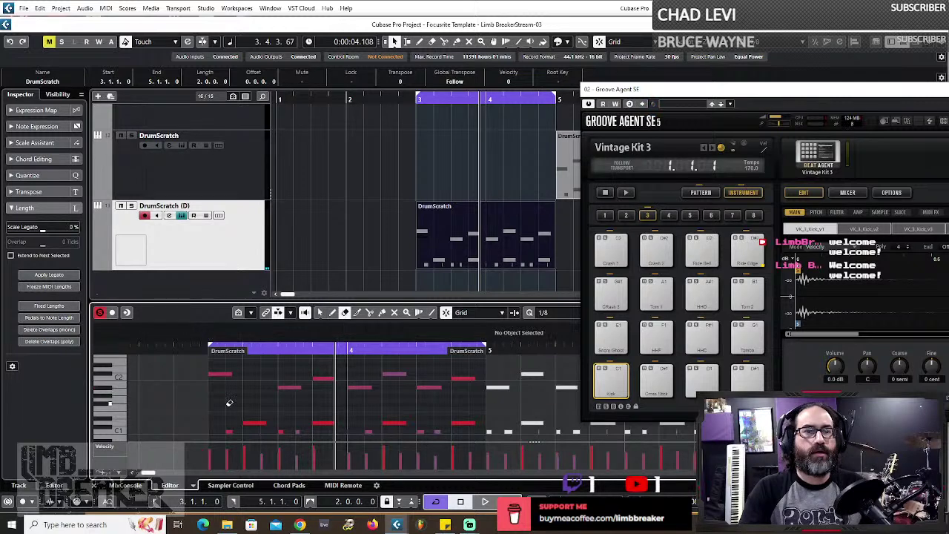
# - Play the edited loop and check the DrumScratch (D) notes from C2 down to below C1, then stop playback
pyautogui.click(123, 430)
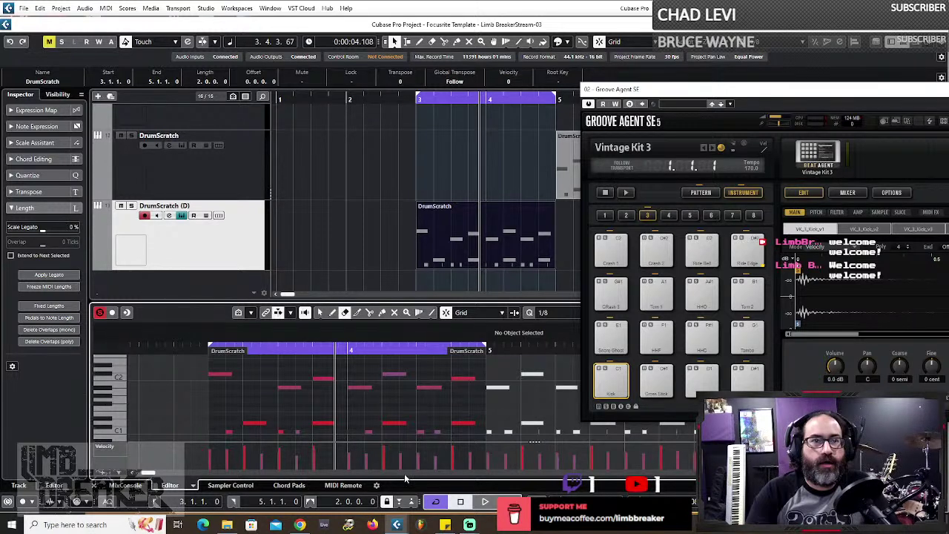
pyautogui.click(485, 501)
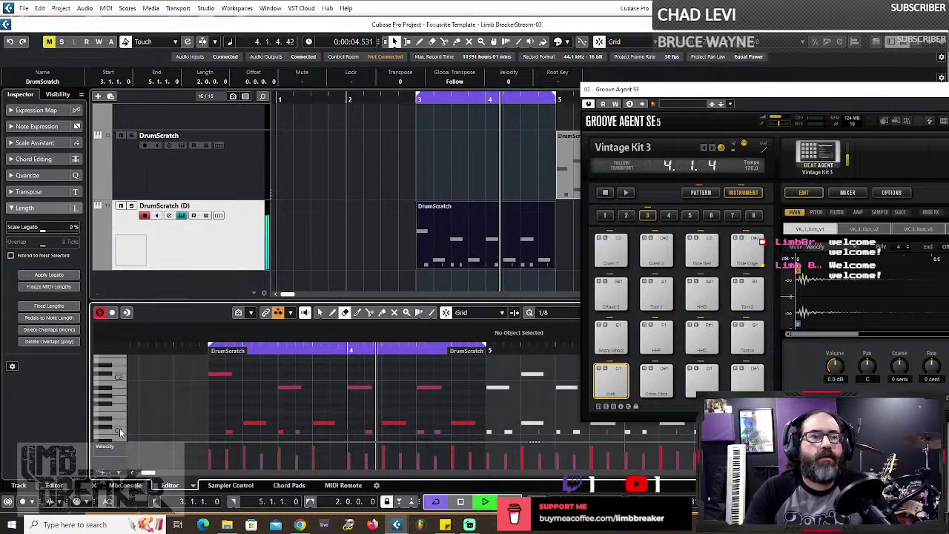
pyautogui.scroll(-2, 119, 428)
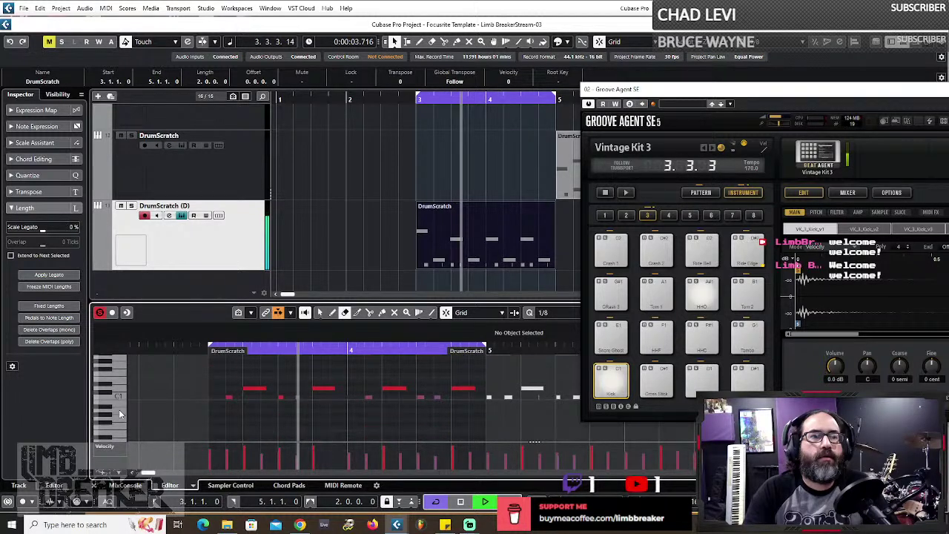
pyautogui.scroll(-2, 120, 414)
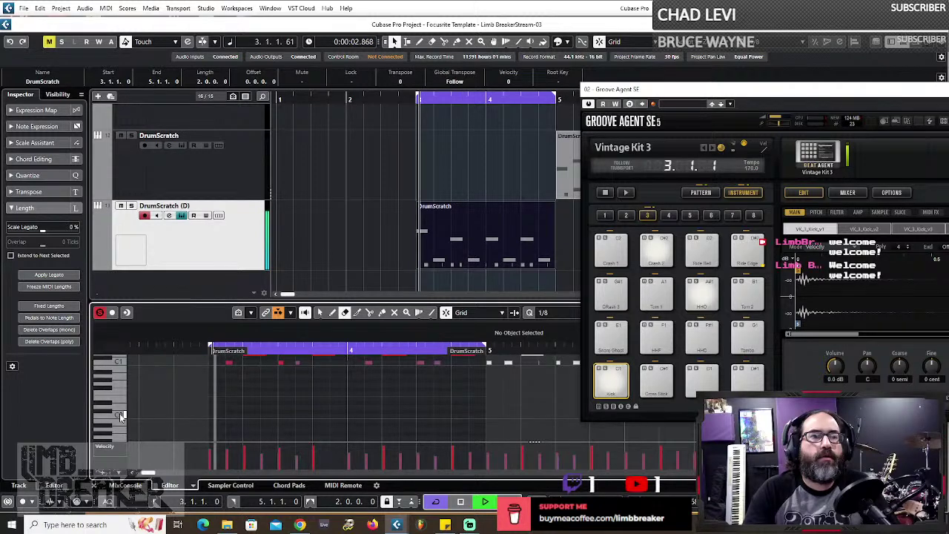
pyautogui.scroll(3, 120, 413)
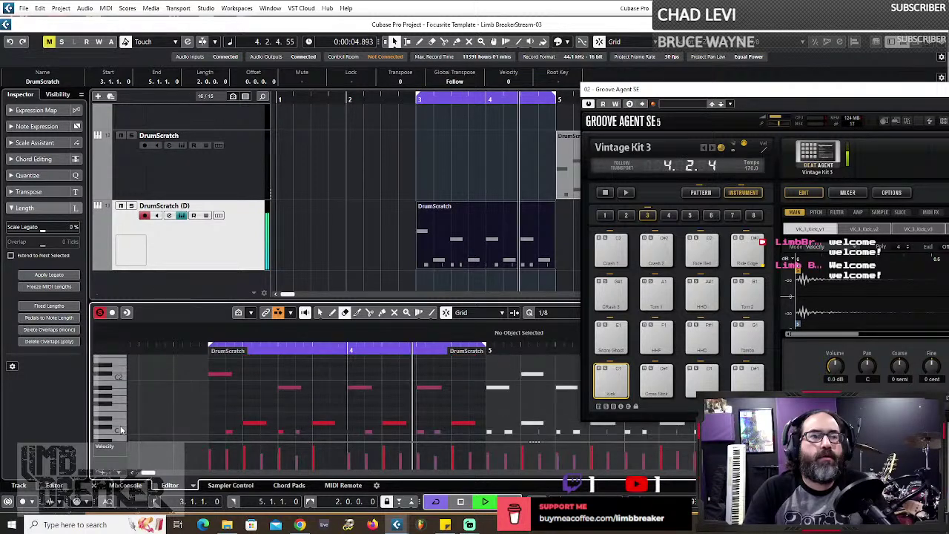
pyautogui.click(459, 502)
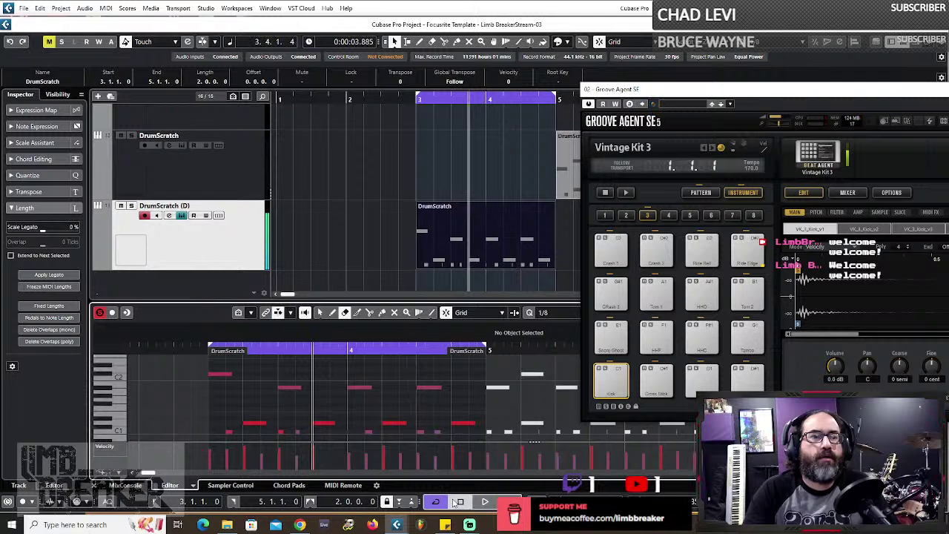
# - Audition the drum sounds along the note editor's keyboard between the C1 and C3 octaves
pyautogui.click(109, 423)
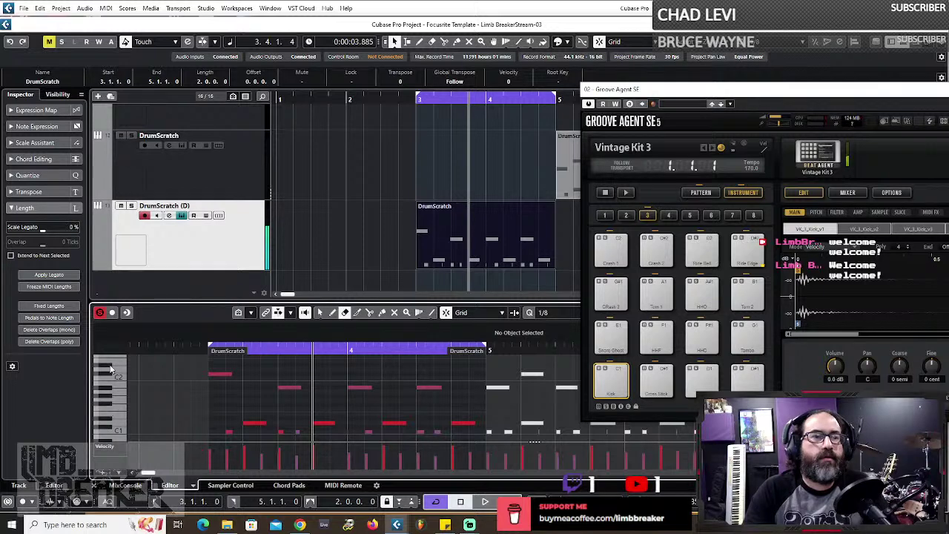
pyautogui.moveTo(112, 369); pyautogui.dragTo(116, 428)
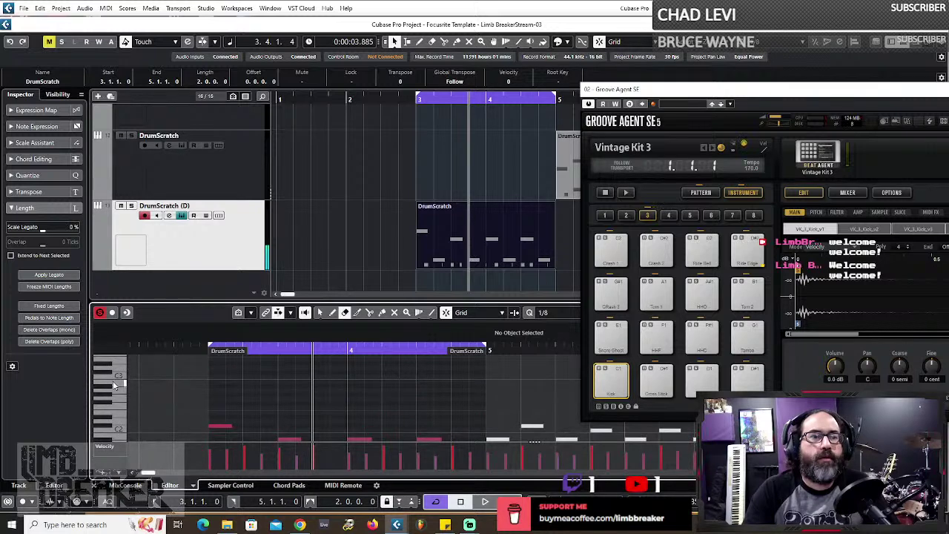
pyautogui.scroll(-3, 119, 383)
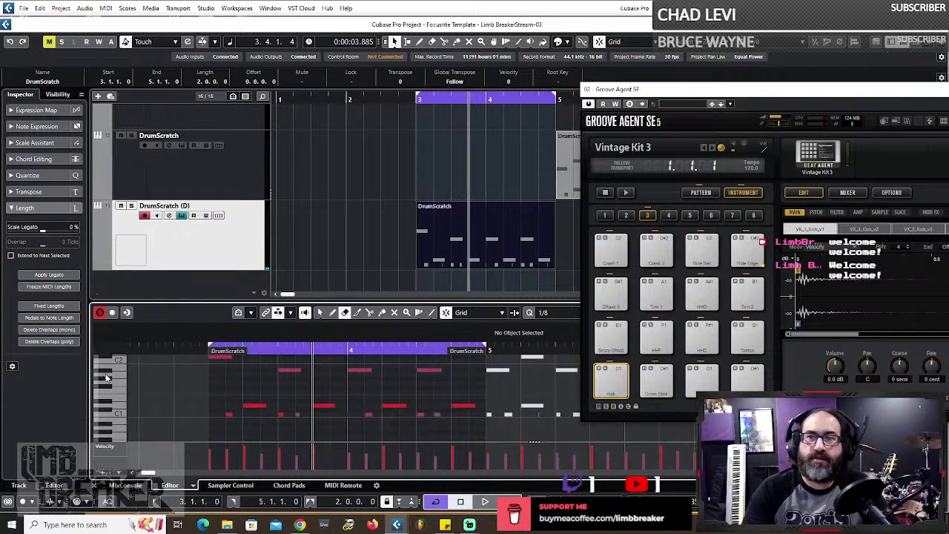
pyautogui.click(116, 404)
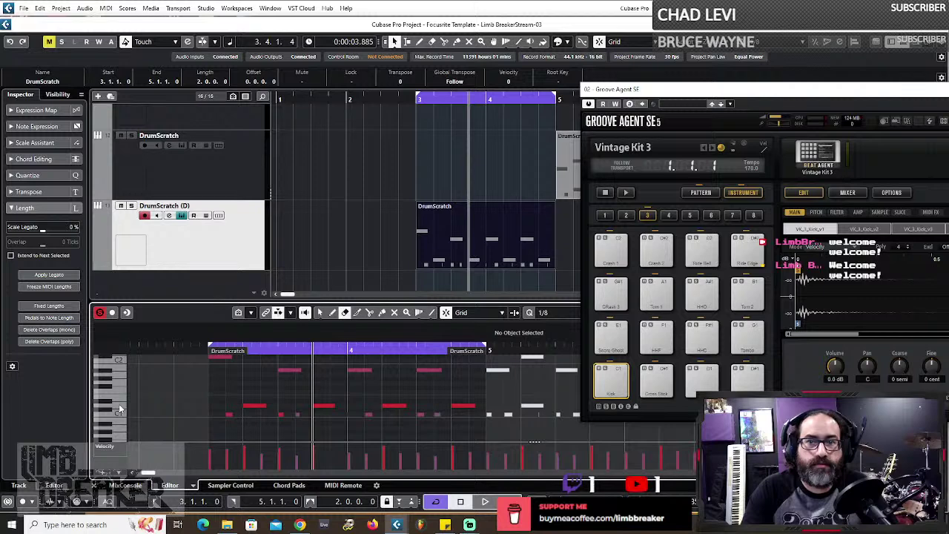
# - Audition the C1 kick key and play the looped DrumScratch (D) part several times, also from before bar 3, then stop playback
pyautogui.click(121, 407)
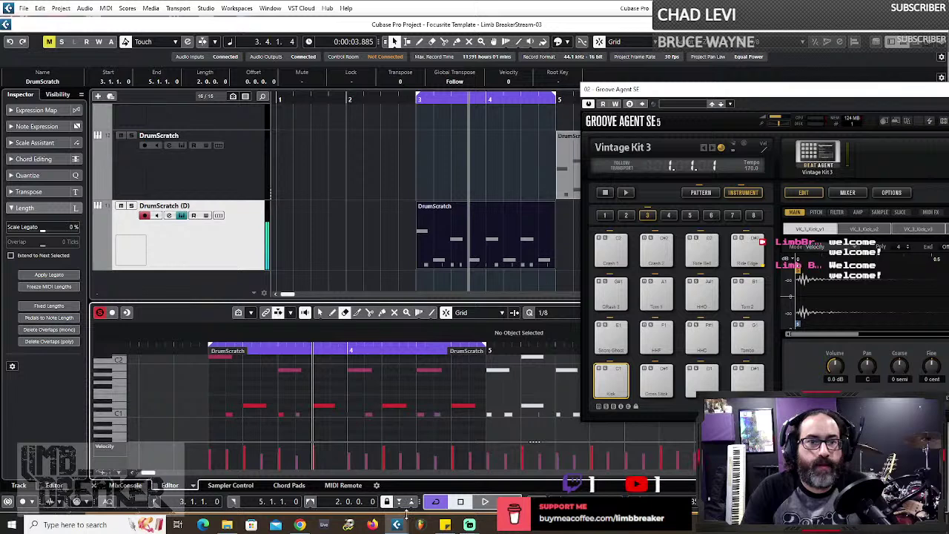
pyautogui.click(485, 501)
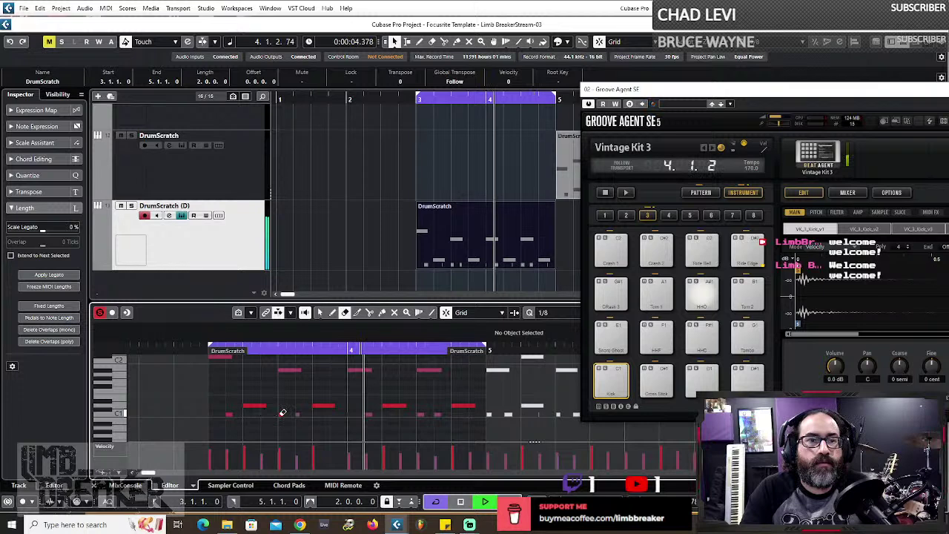
pyautogui.click(461, 503)
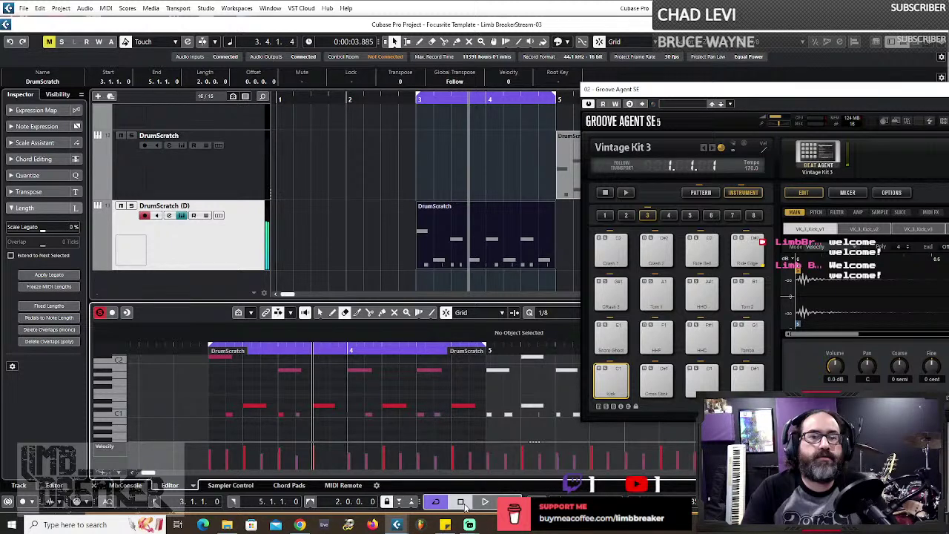
pyautogui.click(260, 350)
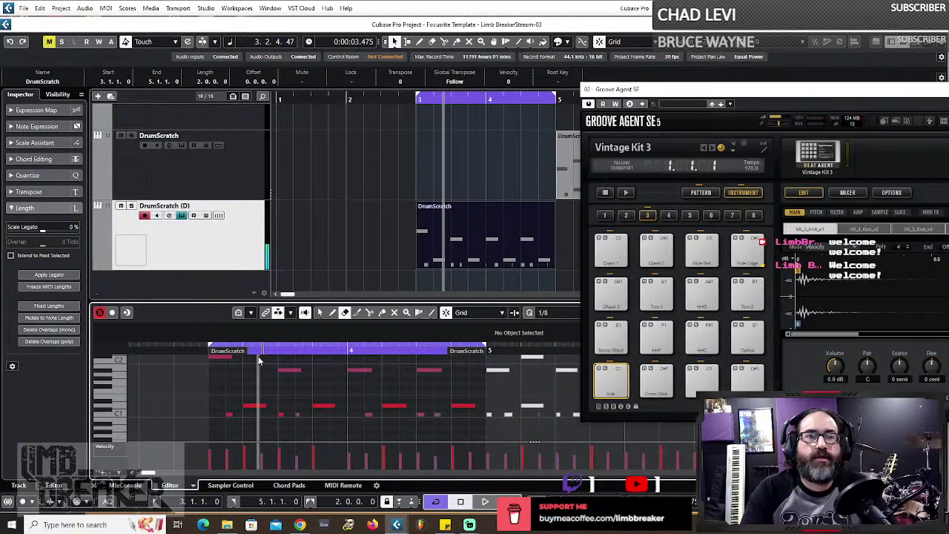
pyautogui.click(173, 350)
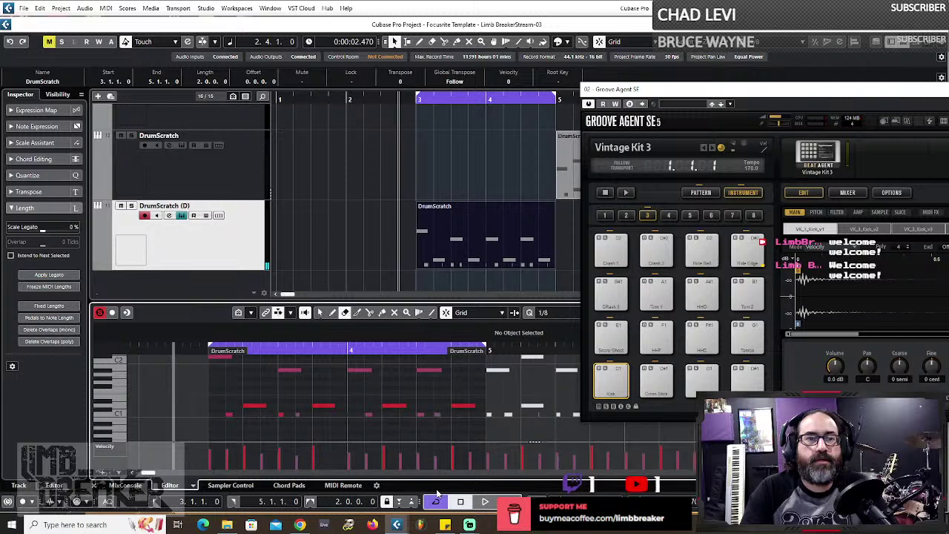
pyautogui.click(486, 503)
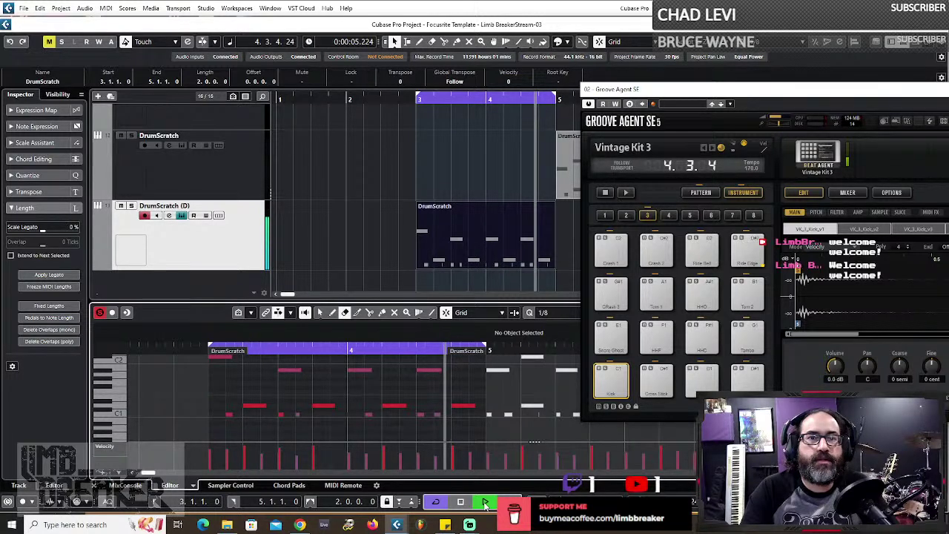
pyautogui.click(485, 503)
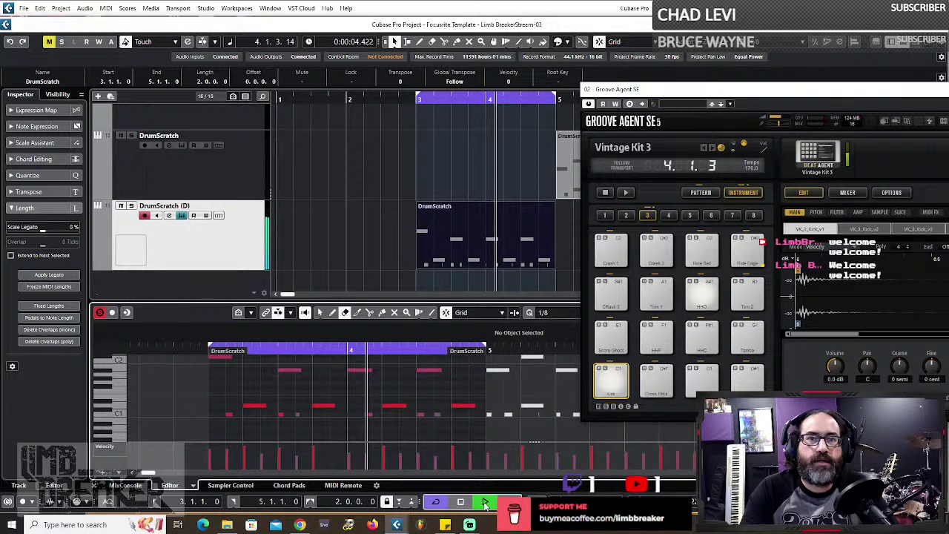
pyautogui.press('space')
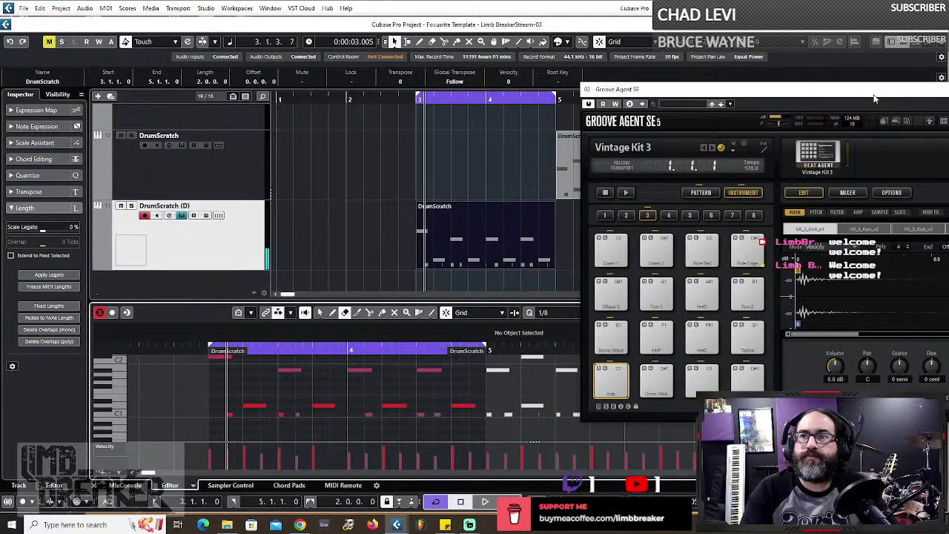
# - Close the Groove Agent SE window and deselect the DrumScratch (D) part
pyautogui.moveTo(875, 99); pyautogui.dragTo(619, 74)
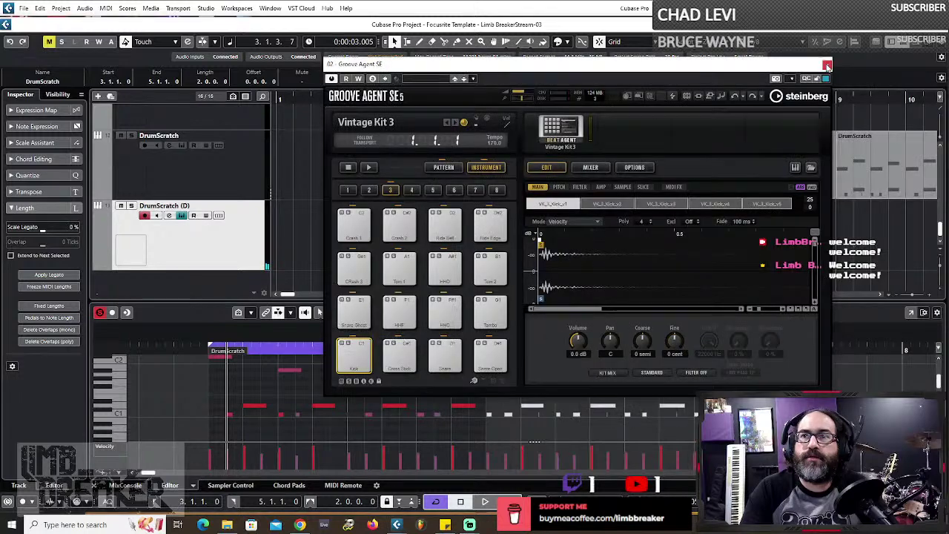
pyautogui.click(827, 66)
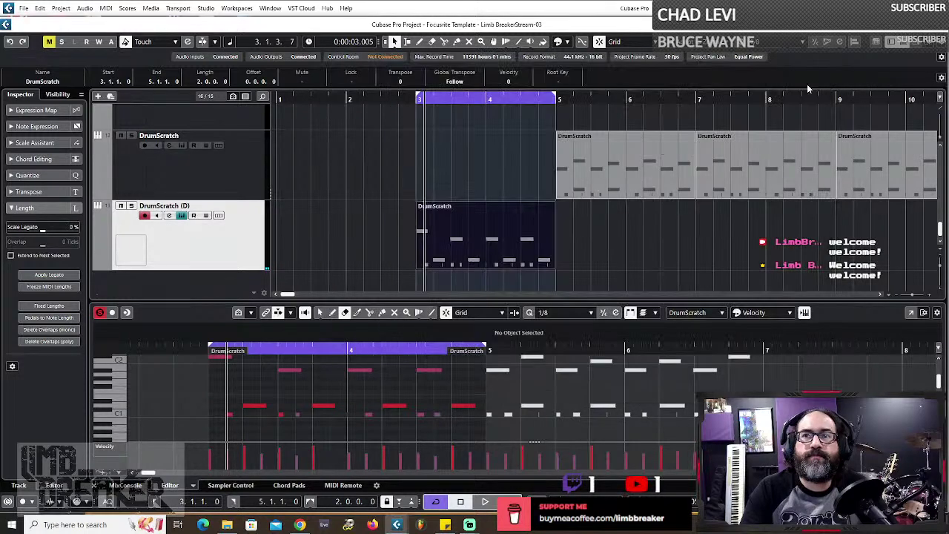
pyautogui.click(807, 83)
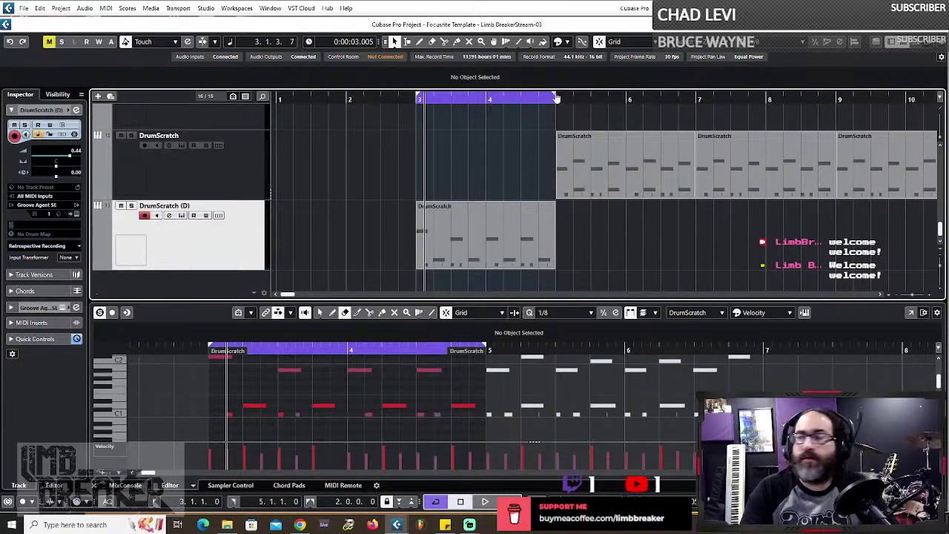
# - Extend the loop's end to bar 7, play through it, and stop playback
pyautogui.moveTo(557, 99); pyautogui.dragTo(698, 104)
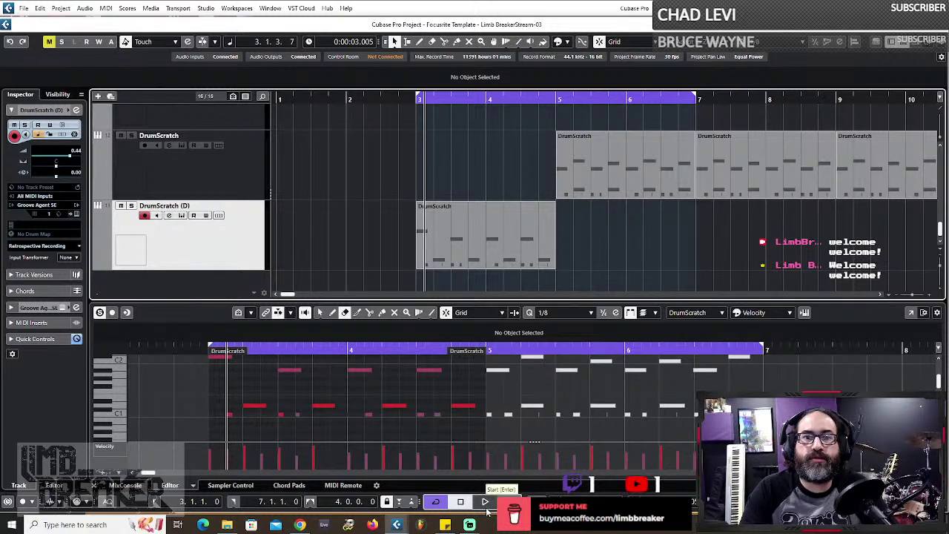
pyautogui.click(484, 502)
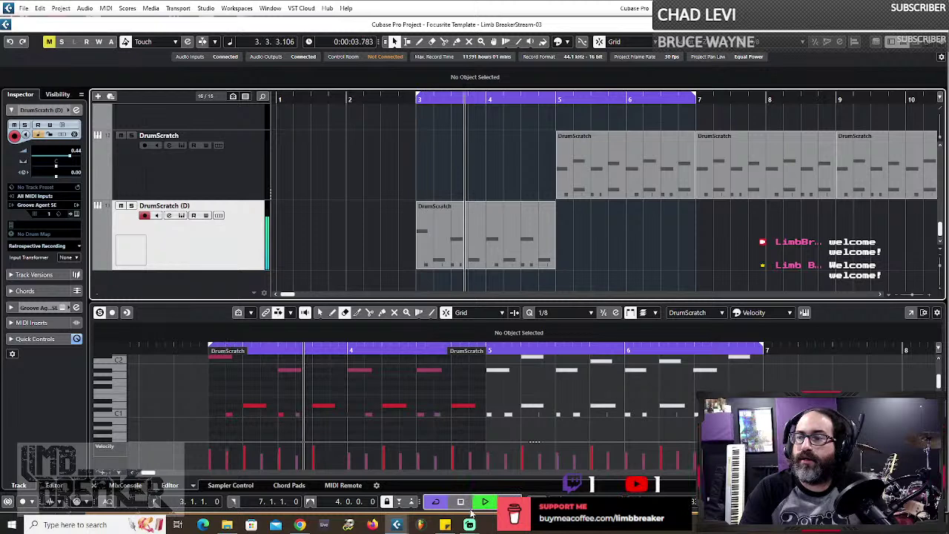
pyautogui.press('space')
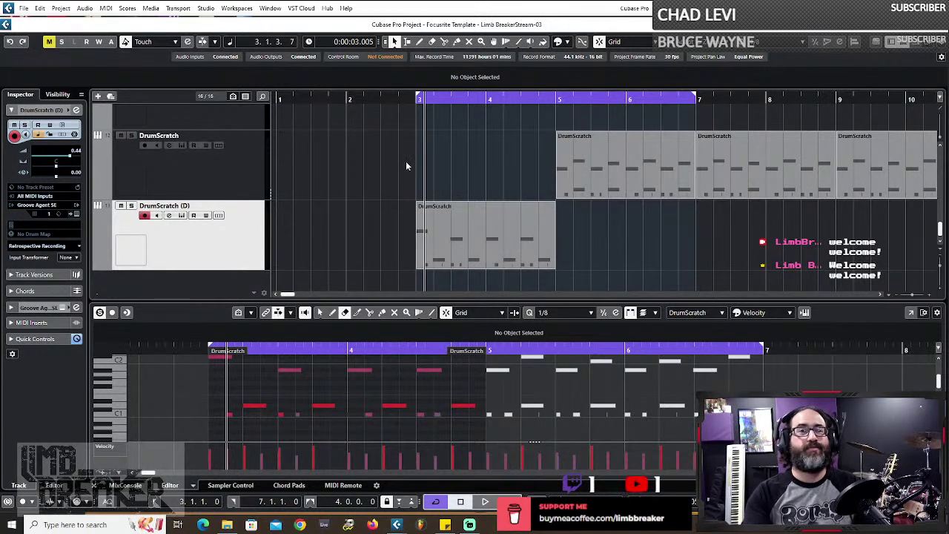
# - Extend the start of the loop and of the DrumScratch (D) part back to beat 2 of bar 2
pyautogui.keyDown('ctrl'); pyautogui.click(366, 101); pyautogui.keyUp('ctrl')
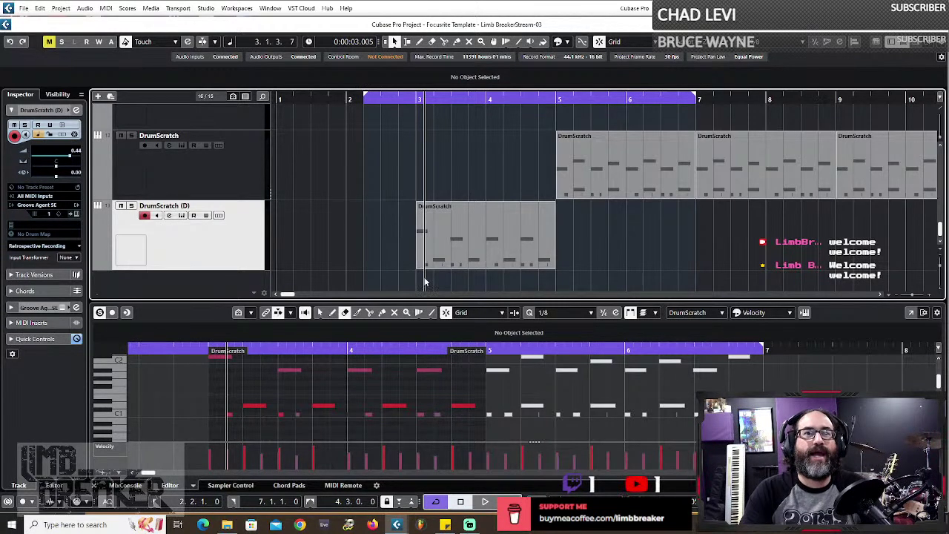
pyautogui.moveTo(418, 266); pyautogui.dragTo(362, 264)
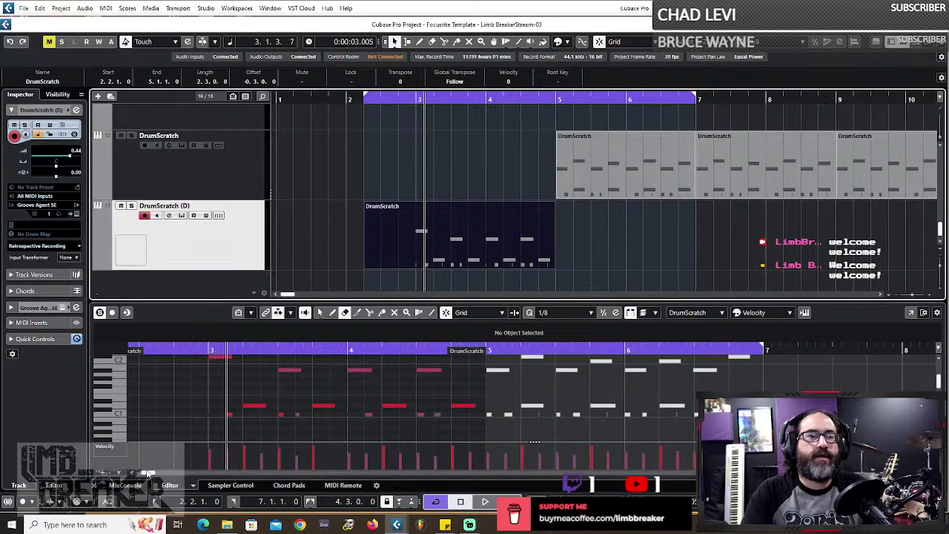
# - Copy the first C1 kick and D1 snare notes of bar 3 back into bar 2, with the kick starting at about 2.2.4
pyautogui.moveTo(148, 473); pyautogui.dragTo(119, 473)
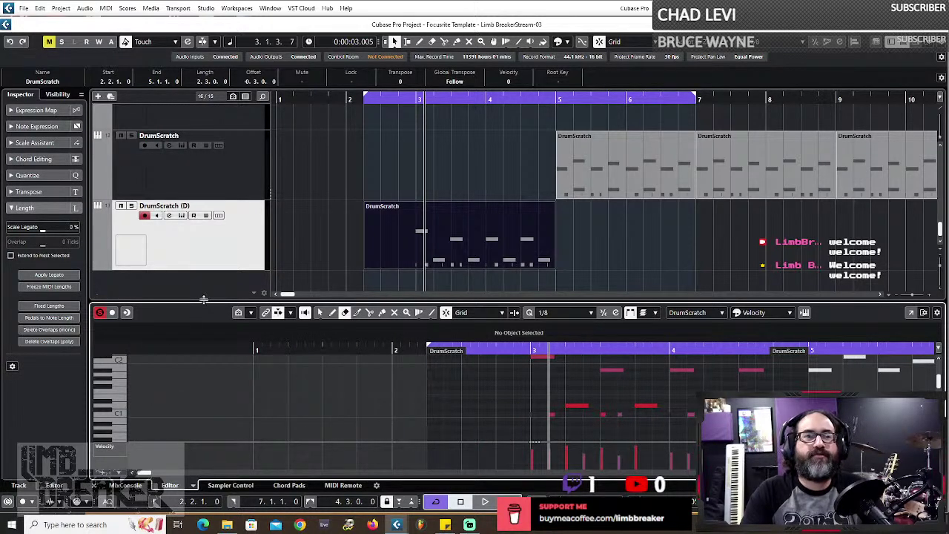
pyautogui.click(394, 42)
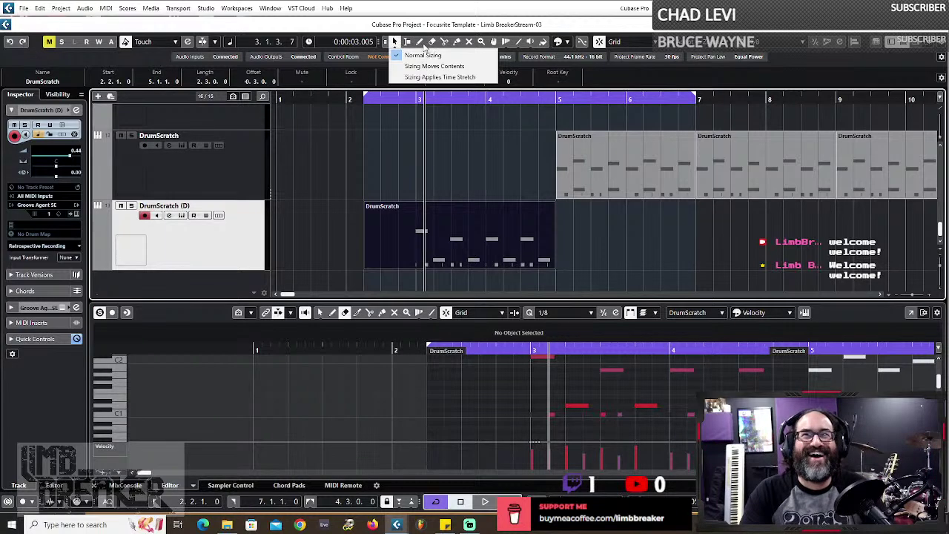
pyautogui.click(406, 426)
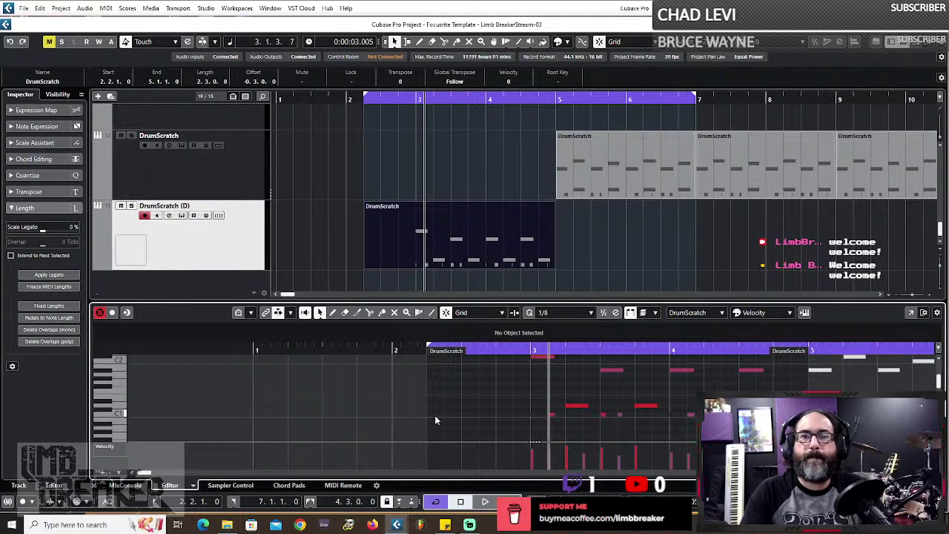
pyautogui.click(485, 501)
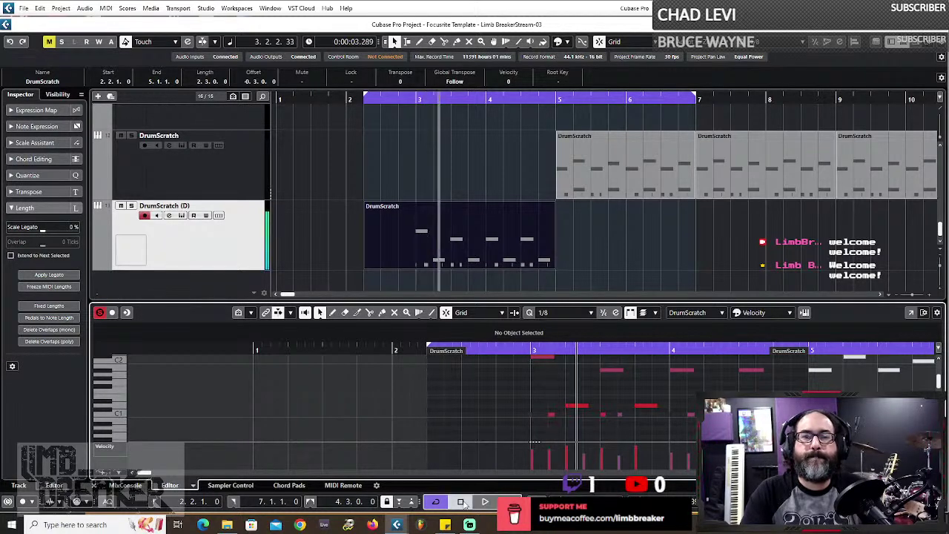
pyautogui.click(551, 413)
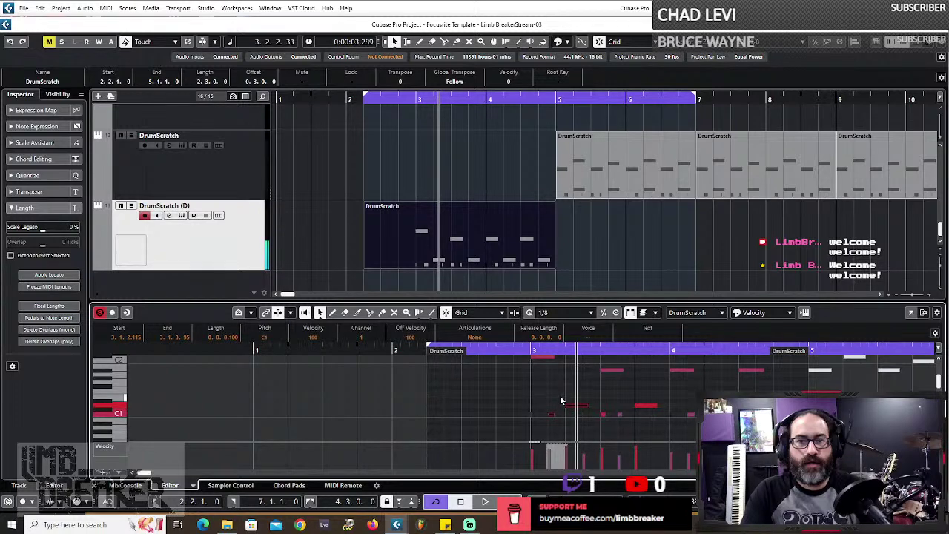
pyautogui.moveTo(578, 406); pyautogui.dragTo(469, 409)
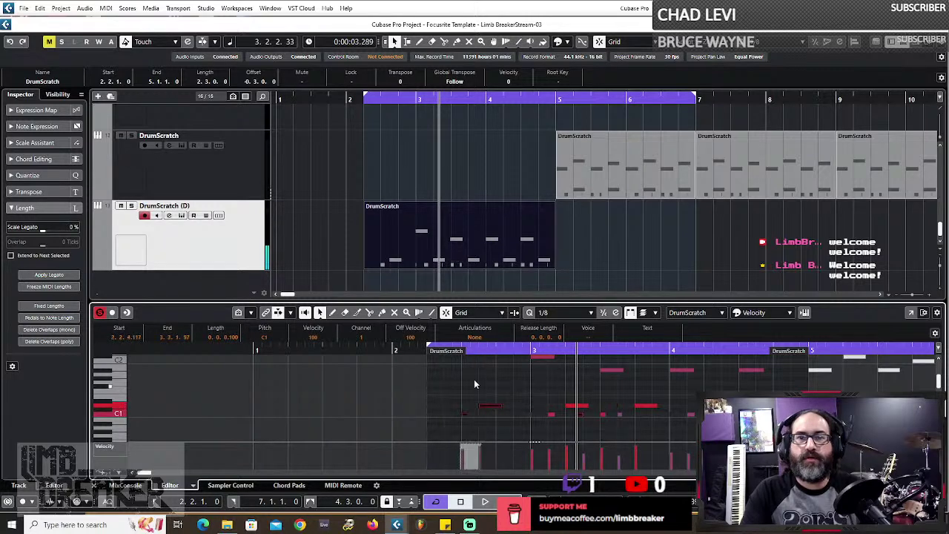
# - Set the loop's start to bar 1, play the copied kick and snare pickup from late in bar 1, stop, and deselect the notes
pyautogui.click(375, 351)
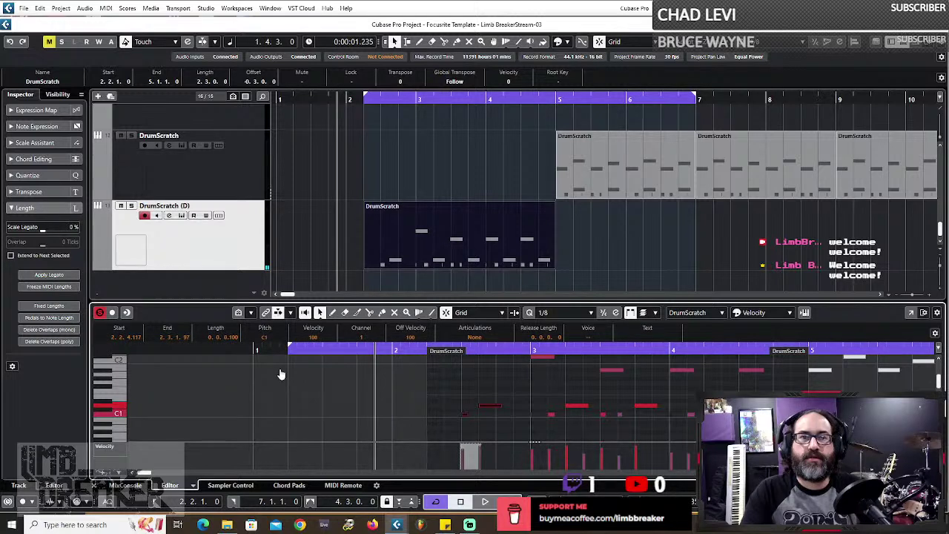
pyautogui.press('p')
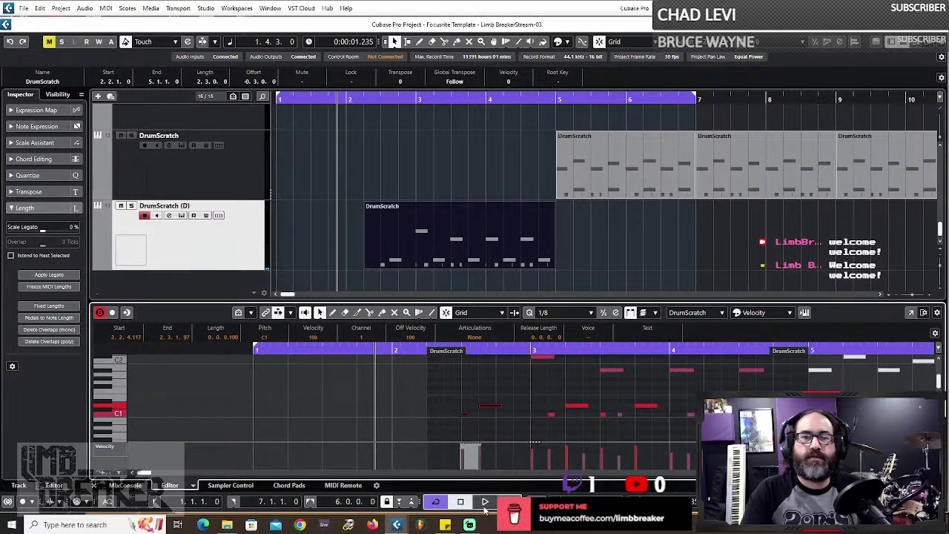
pyautogui.click(485, 502)
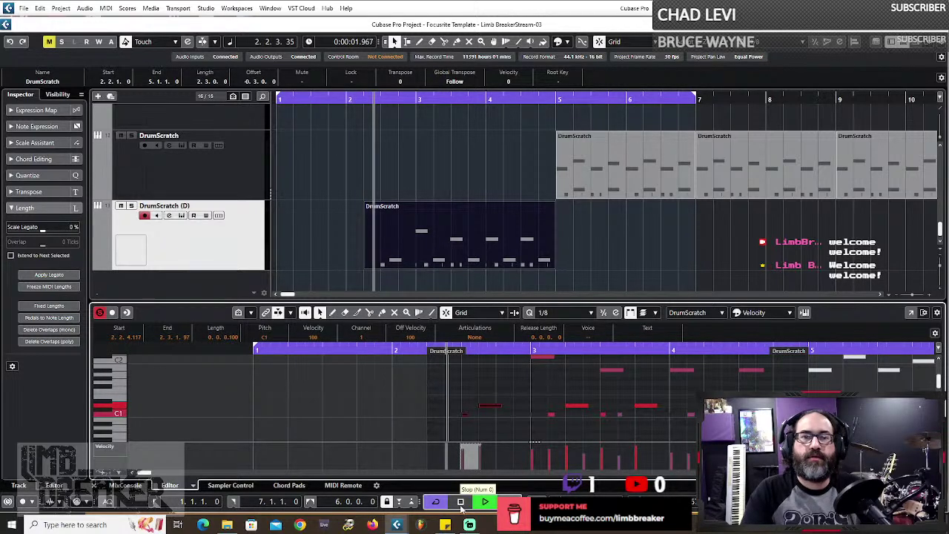
pyautogui.click(460, 502)
pyautogui.click(499, 421)
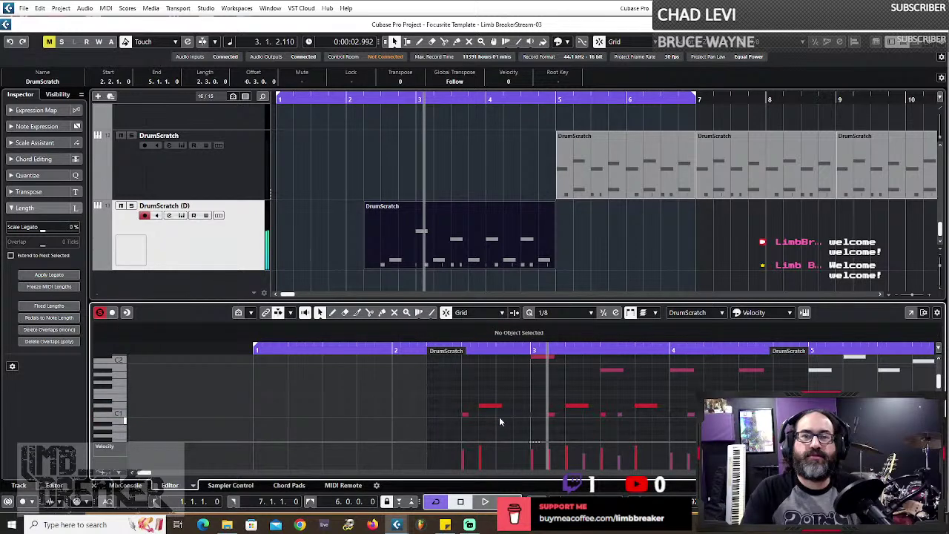
# - Move the copied kick and snare notes in bar 2 so the kick starts at about 2.3.4, and play the pickup back
pyautogui.moveTo(495, 407); pyautogui.dragTo(523, 408)
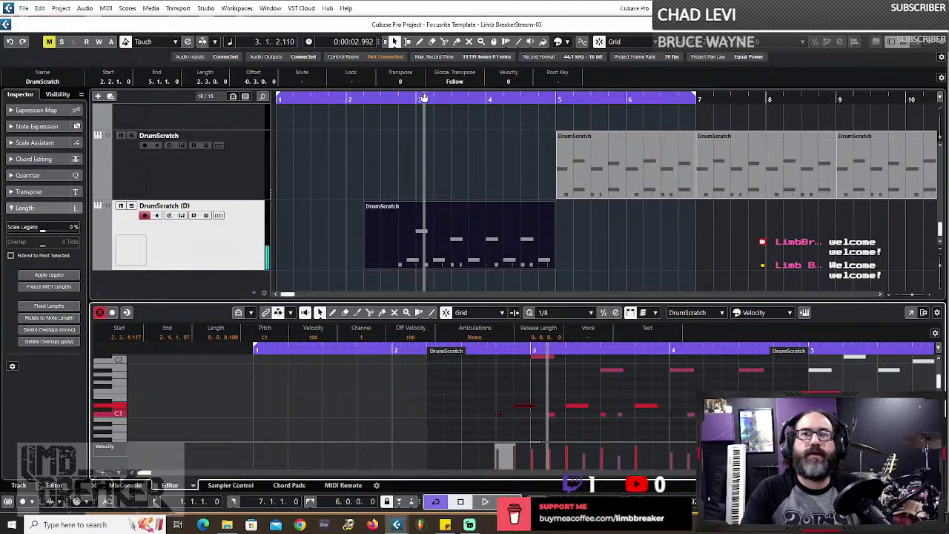
pyautogui.click(485, 502)
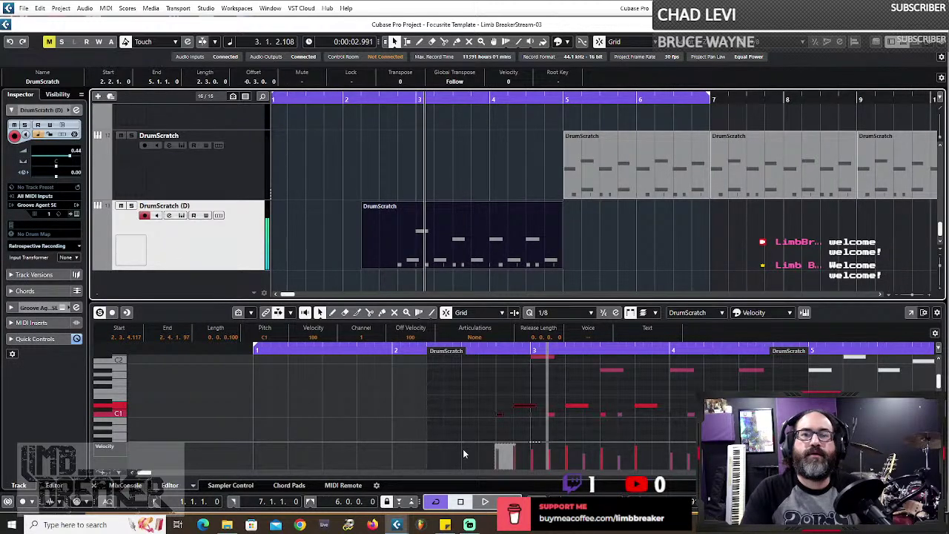
pyautogui.click(324, 99)
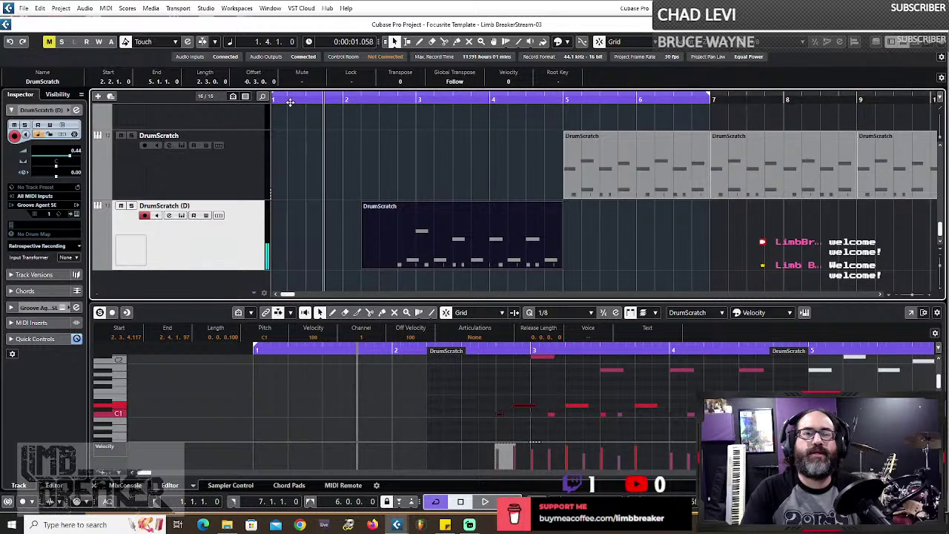
pyautogui.click(485, 501)
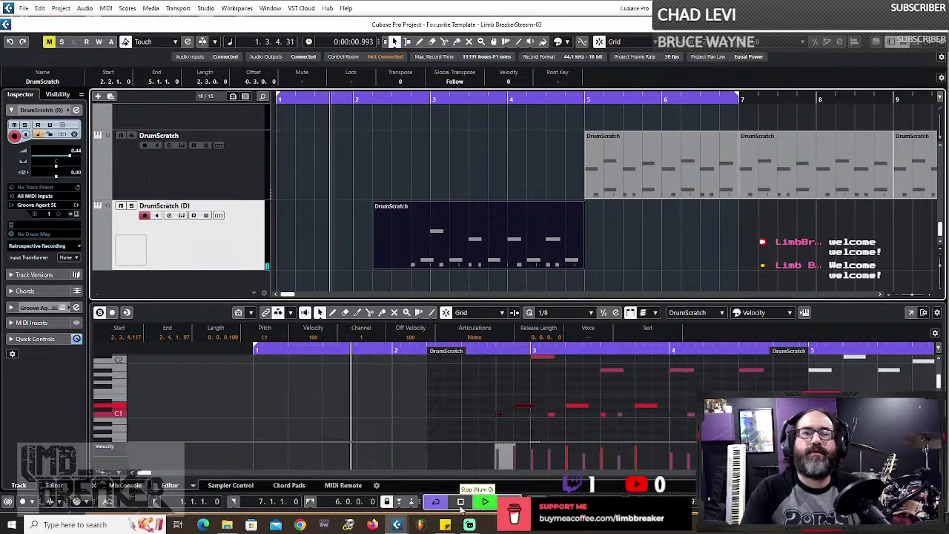
pyautogui.click(461, 501)
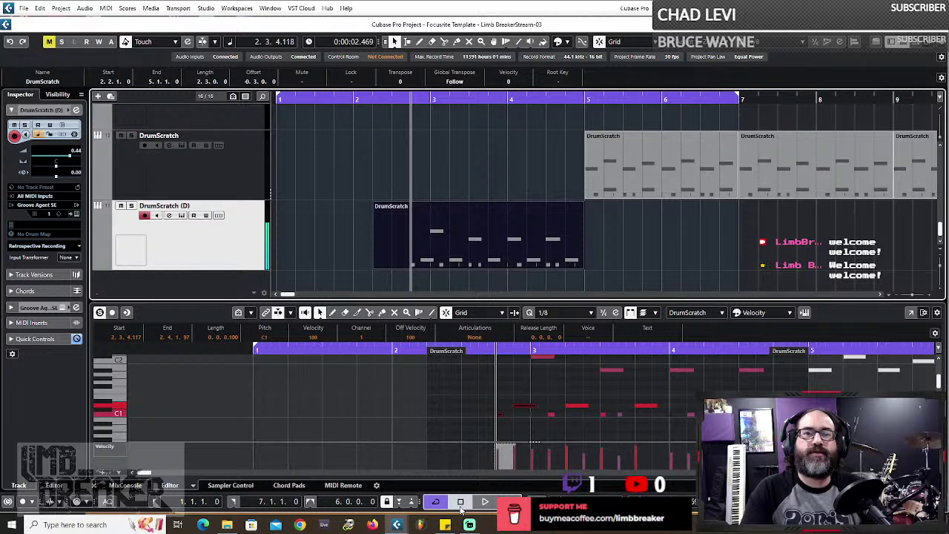
# - Move the copied kick and snare notes so the kick starts at about 2.3.2, and play from beat 4 of bar 1
pyautogui.click(515, 407)
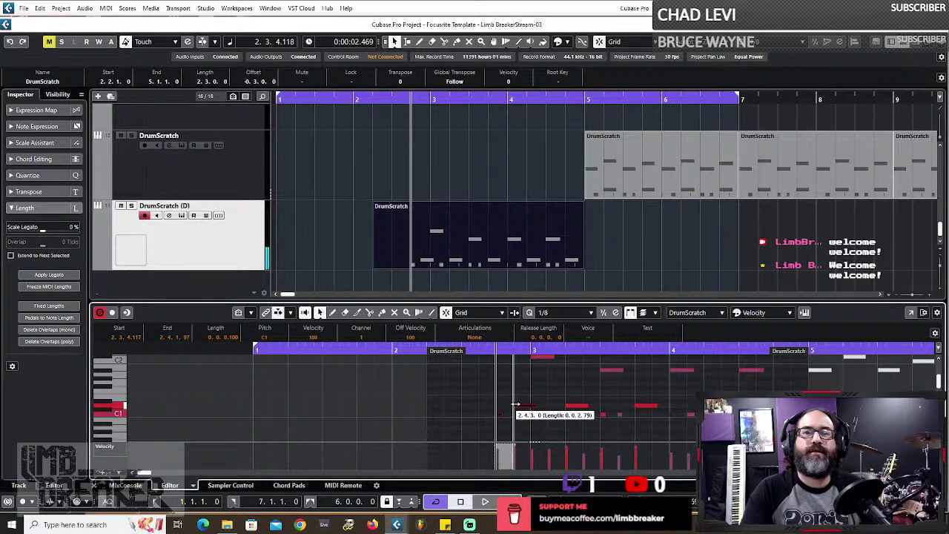
pyautogui.moveTo(516, 407)
pyautogui.mouseDown()
pyautogui.moveTo(480, 405)
pyautogui.moveTo(498, 406)
pyautogui.mouseUp()
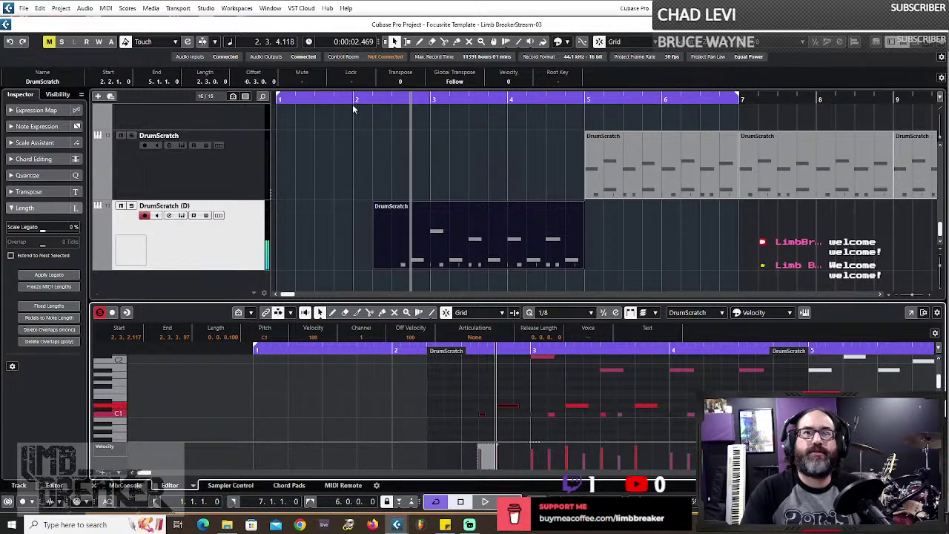
pyautogui.moveTo(351, 102); pyautogui.dragTo(340, 110)
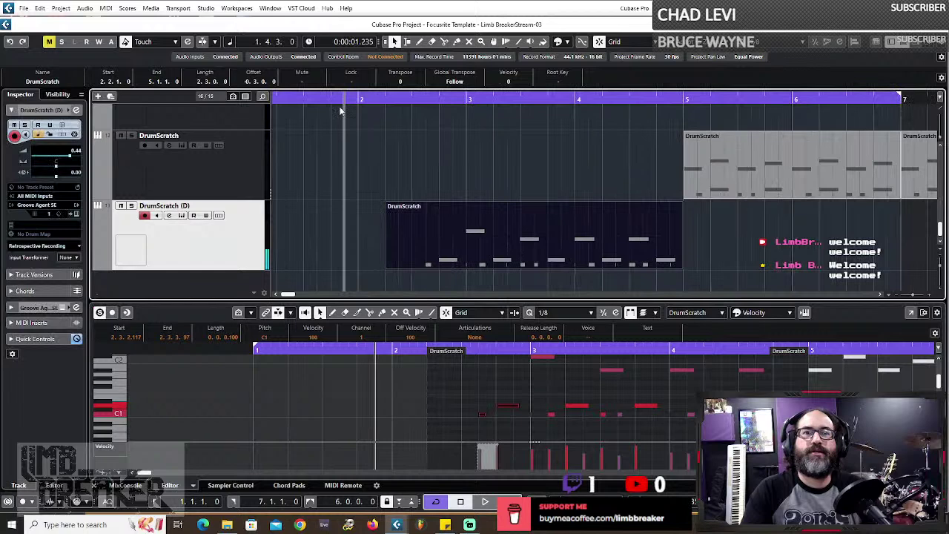
pyautogui.press('space')
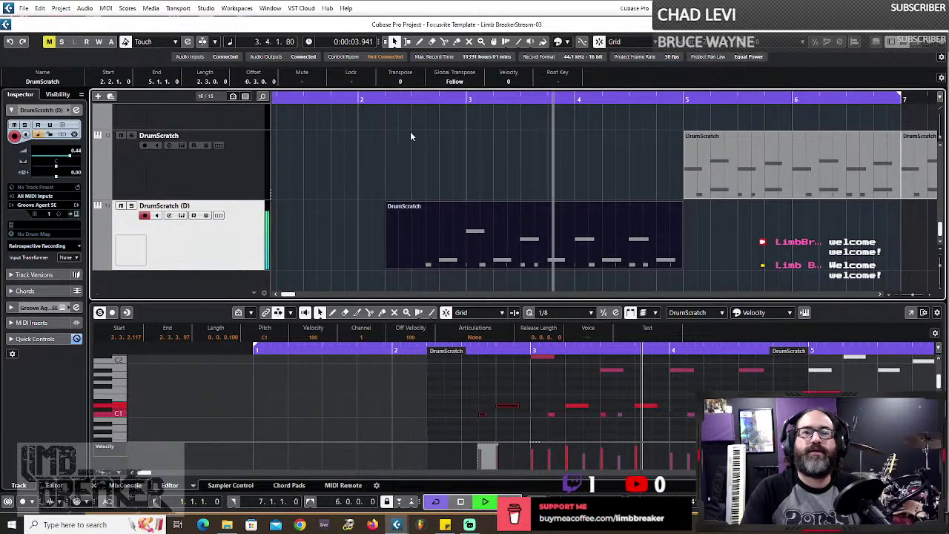
# - Play the bar 2 kick and snare pickup from bar 1 through to the end of the loop, and stop
pyautogui.click(318, 100)
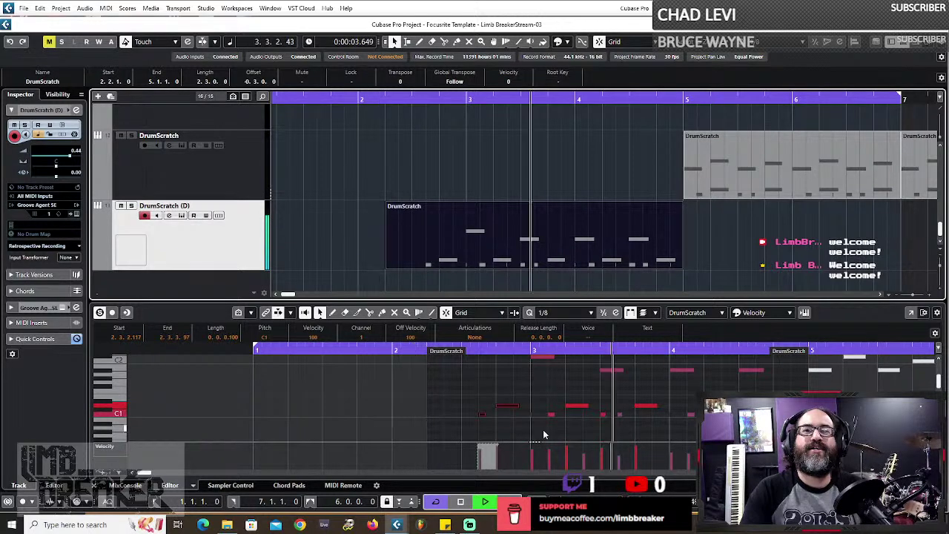
pyautogui.scroll(1, 543, 429)
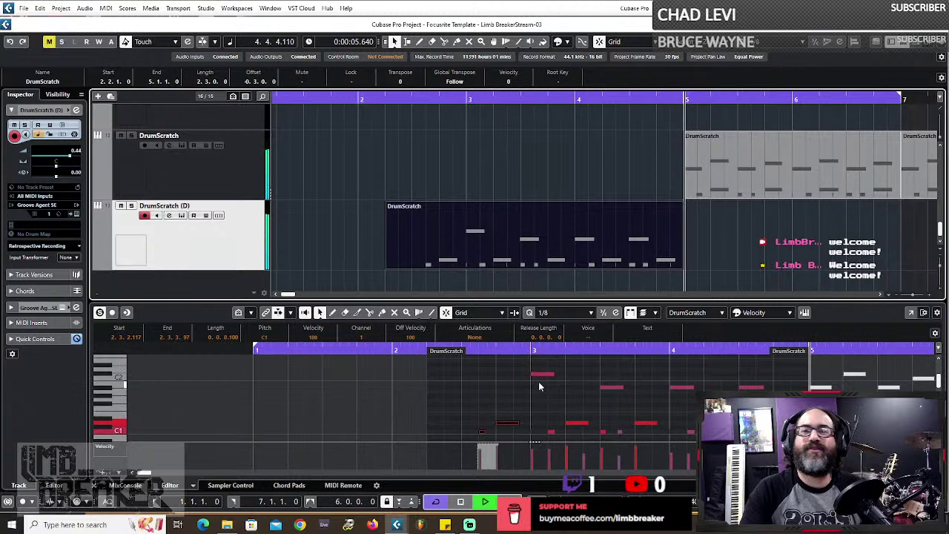
pyautogui.click(465, 503)
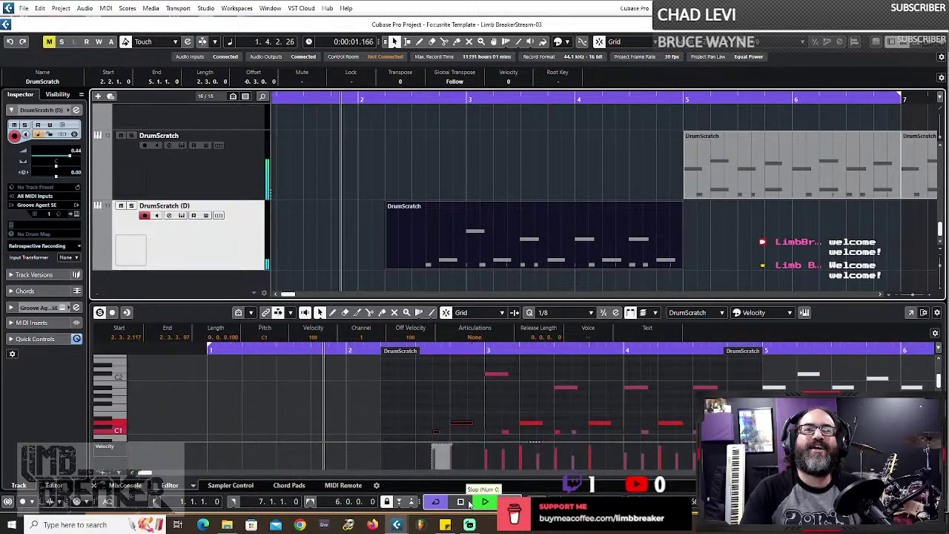
pyautogui.click(466, 503)
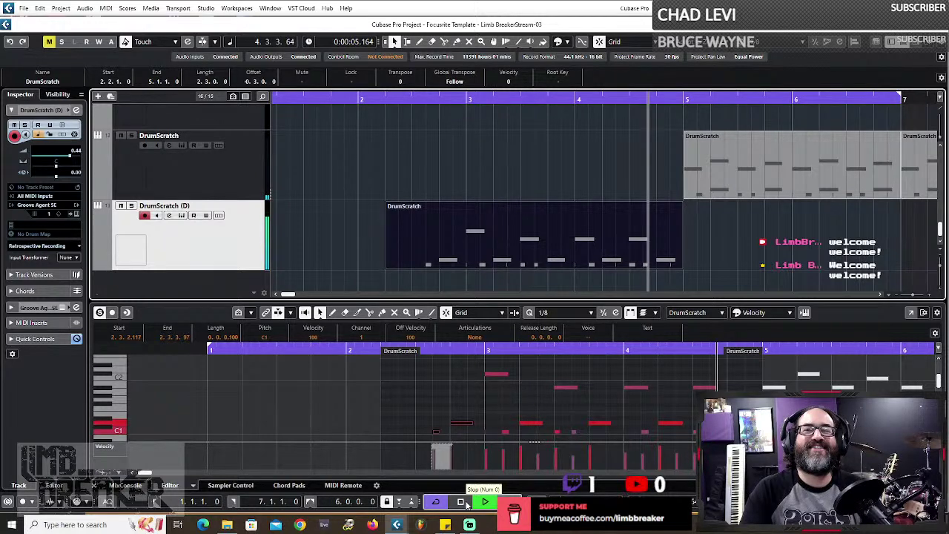
pyautogui.click(467, 503)
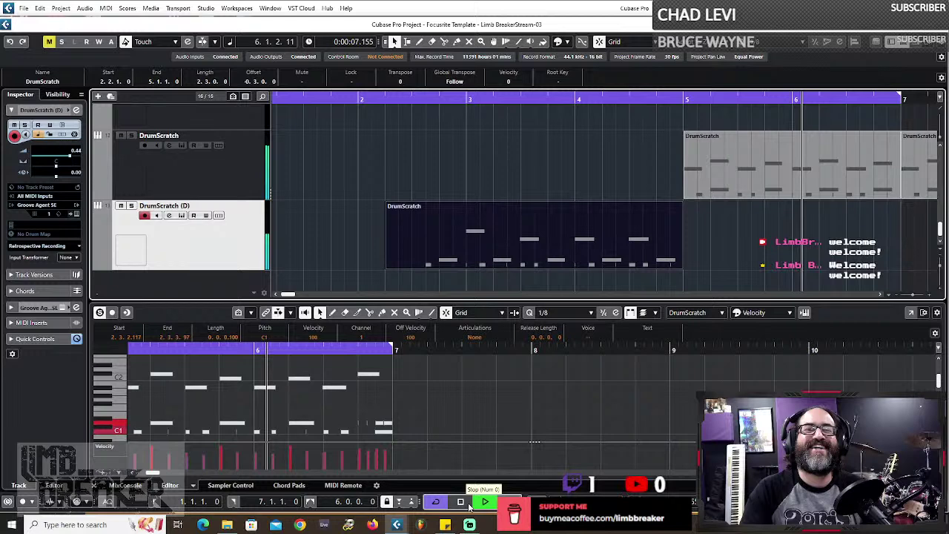
pyautogui.click(465, 503)
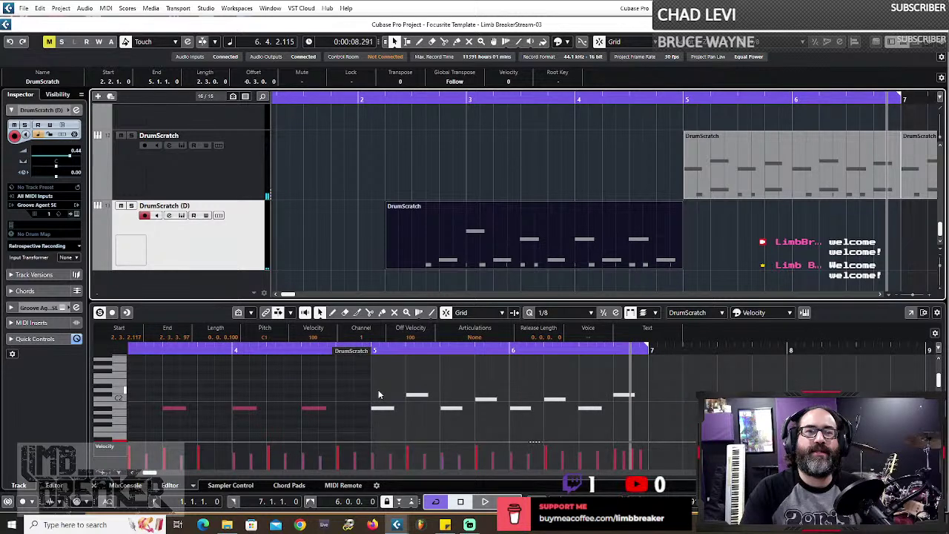
# - Shorten the D1 snare note at beat 4 of bar 2 to a length of 0.0.2.0
pyautogui.hscroll(-3, 378, 394)
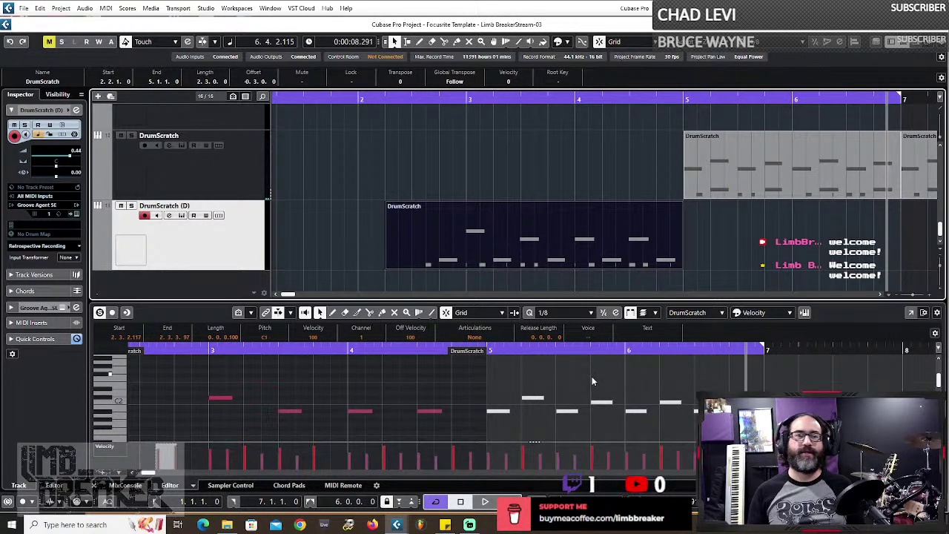
pyautogui.hscroll(-3, 544, 378)
pyautogui.scroll(-2, 544, 378)
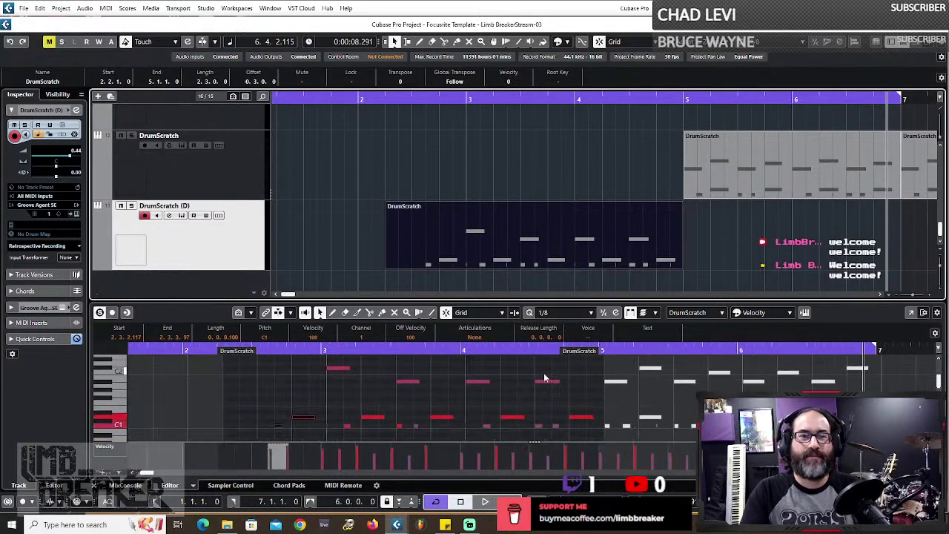
pyautogui.hscroll(-5, 544, 378)
pyautogui.click(482, 418)
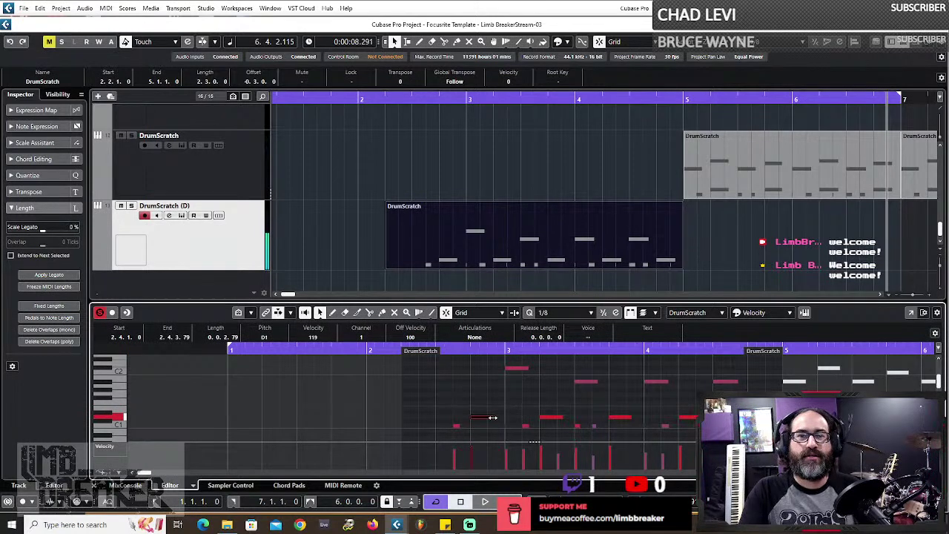
pyautogui.moveTo(492, 418); pyautogui.dragTo(474, 419)
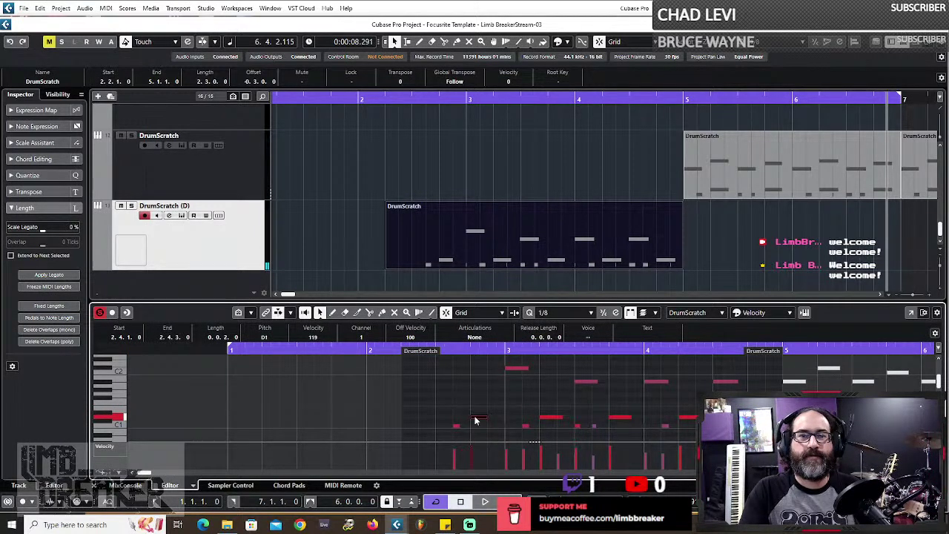
# - Set the key editor's snap type to Cursor for fine editing of the snare note
pyautogui.keyDown('ctrl'); pyautogui.scroll(5, 475, 420); pyautogui.keyUp('ctrl')
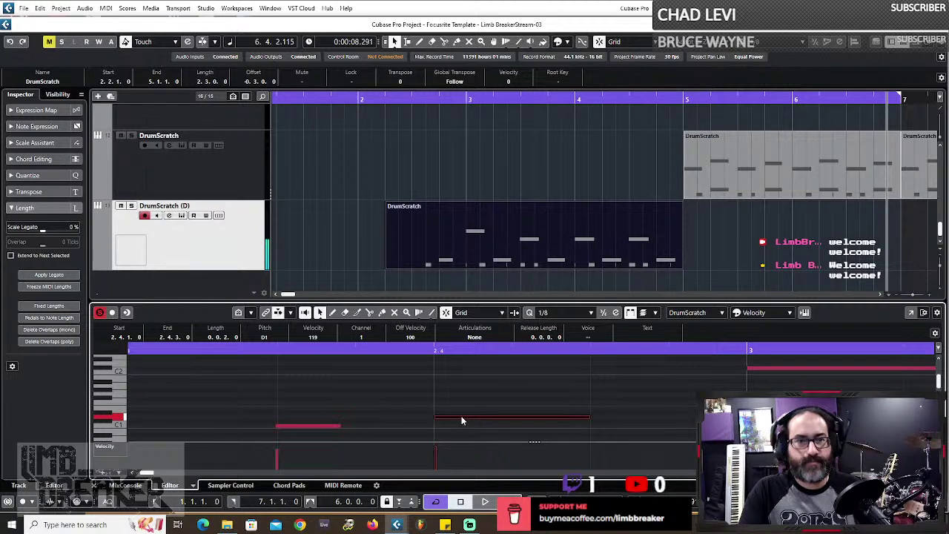
pyautogui.click(478, 313)
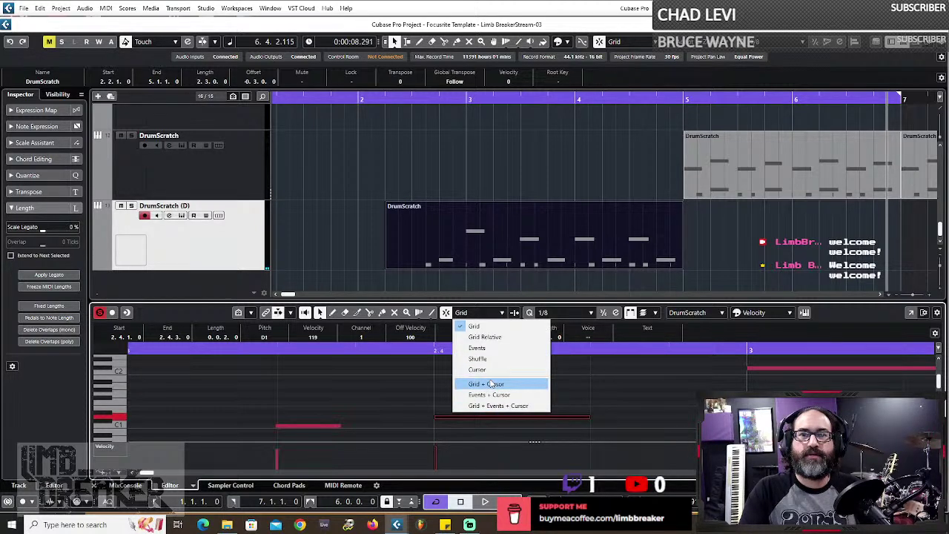
pyautogui.click(491, 383)
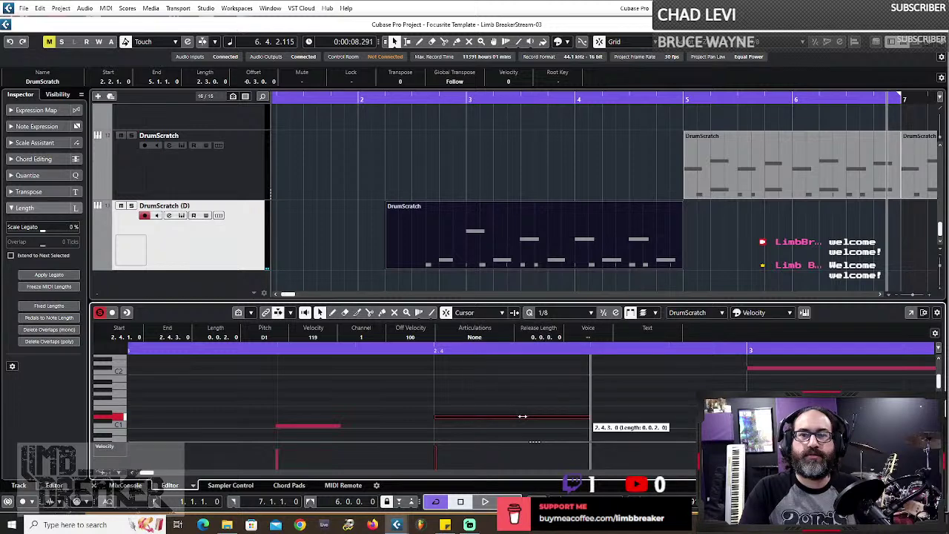
pyautogui.click(503, 313)
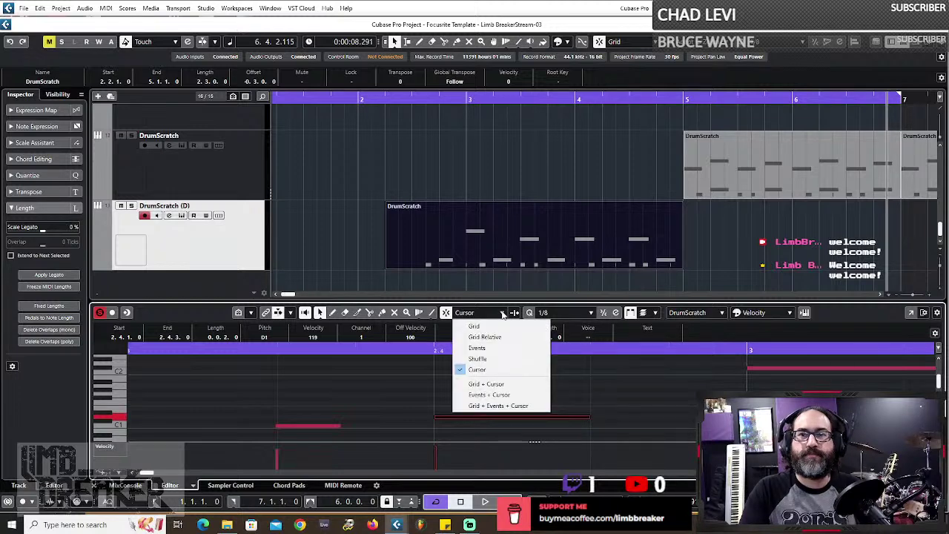
pyautogui.click(467, 320)
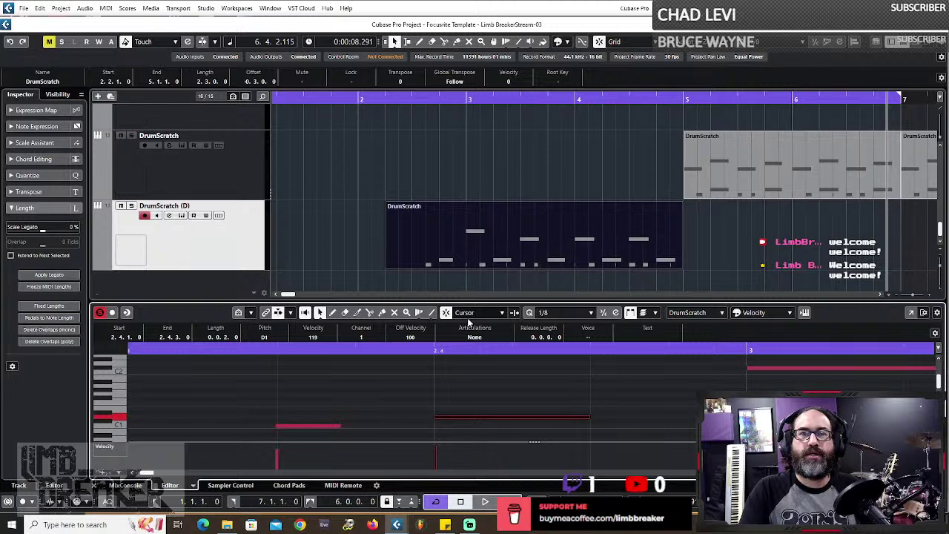
# - Shorten the snare note at beat 4 of bar 2 to a length of 0.0.0.50, and play the pickup back
pyautogui.moveTo(589, 416); pyautogui.dragTo(466, 417)
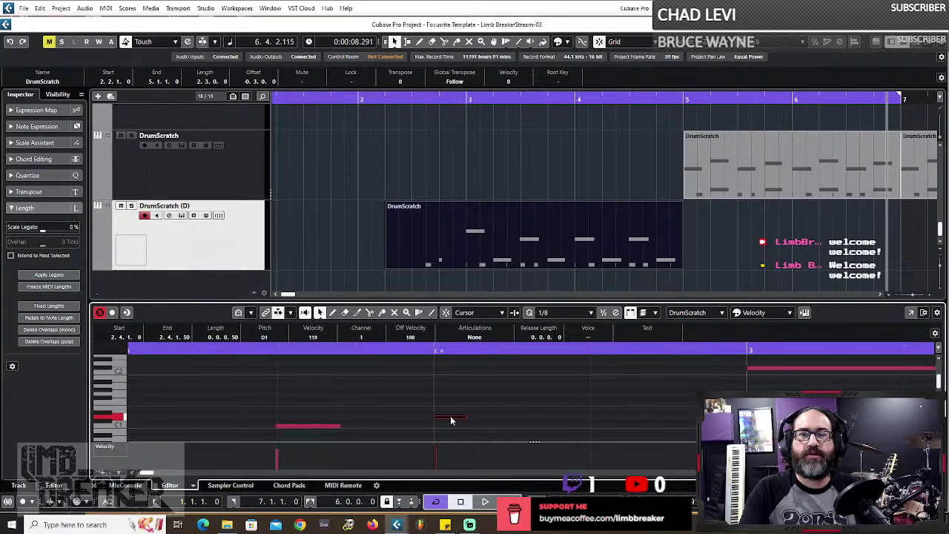
pyautogui.press('space')
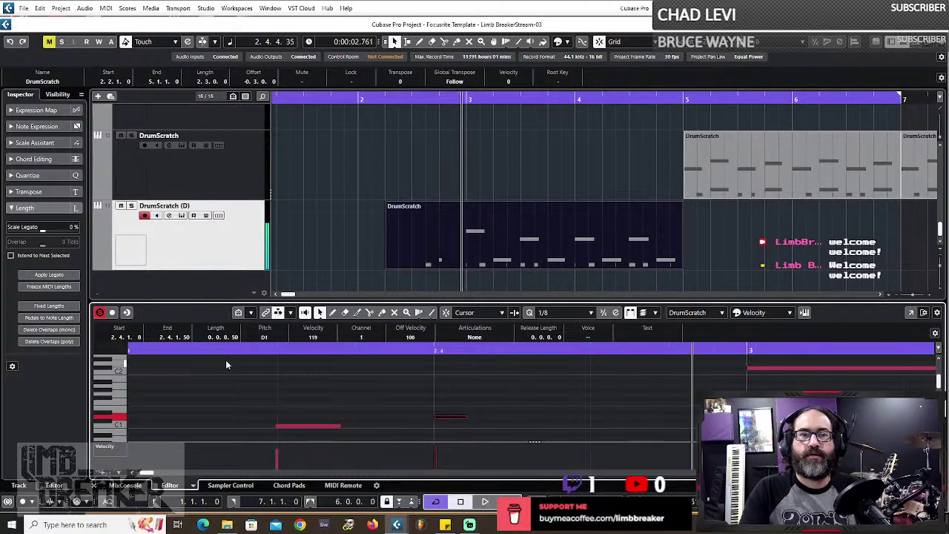
pyautogui.click(486, 502)
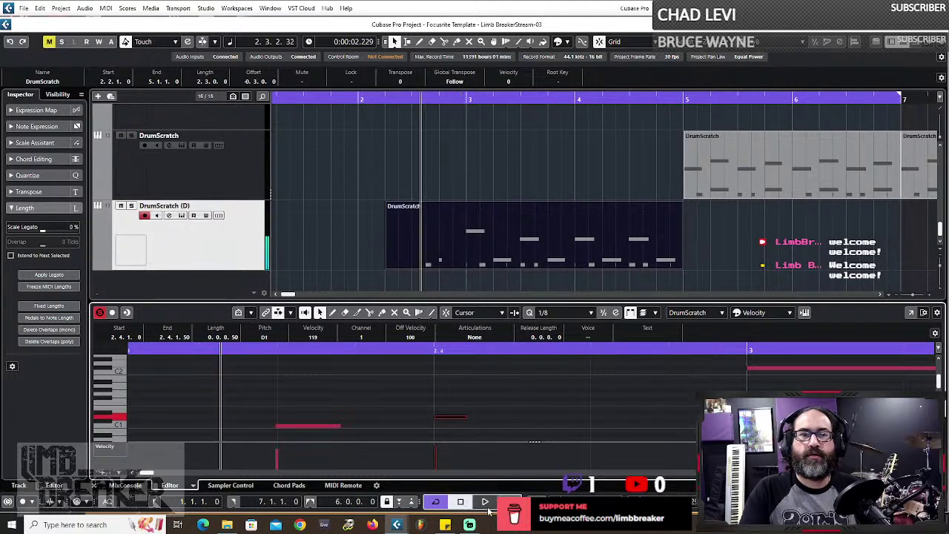
pyautogui.press('space')
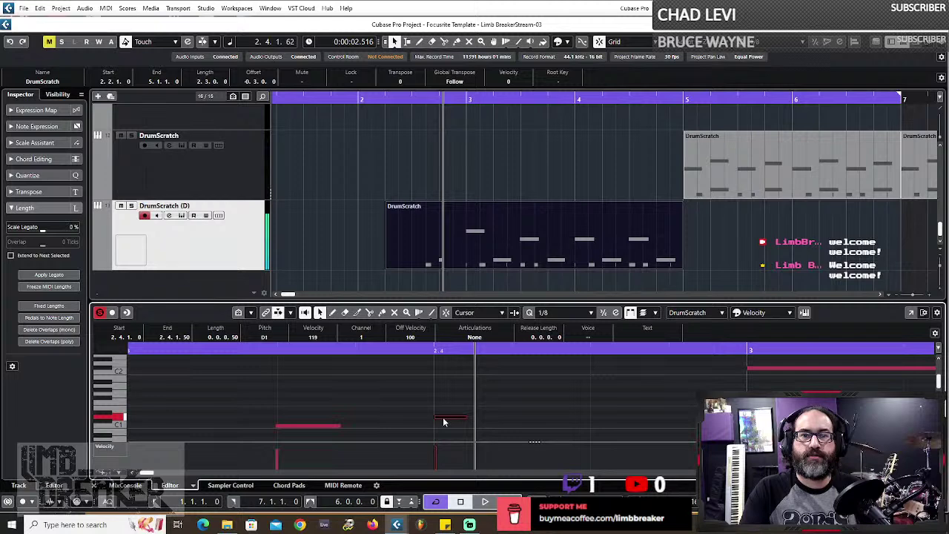
# - Copy the short D1 snare note slightly to the right so the copy starts at 2.4.1.21, and play the pickup back
pyautogui.click(443, 422)
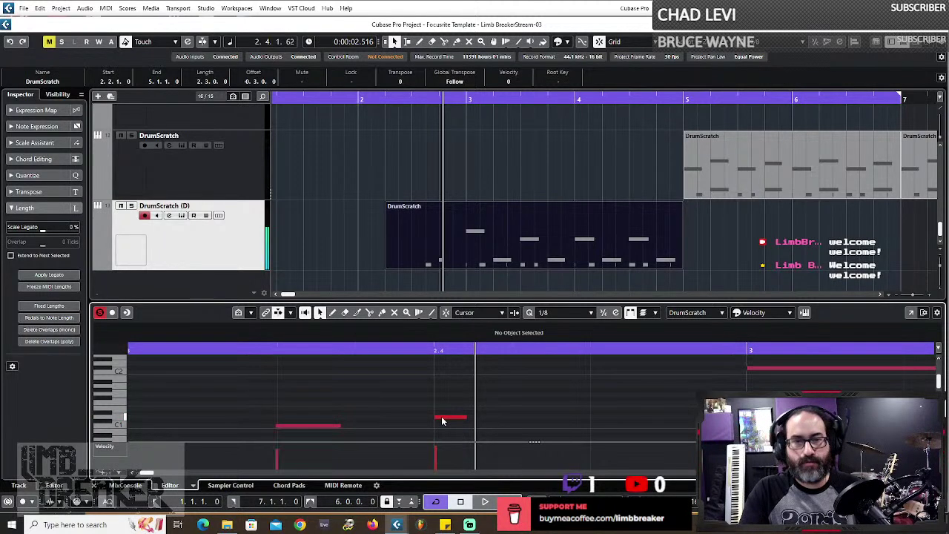
pyautogui.click(442, 421)
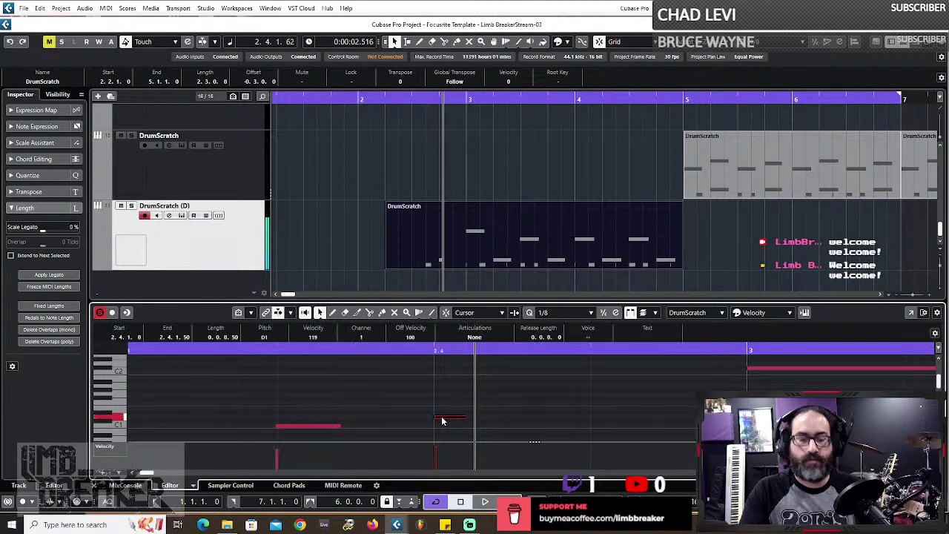
pyautogui.moveTo(441, 421)
pyautogui.mouseDown()
pyautogui.moveTo(474, 421)
pyautogui.moveTo(447, 418)
pyautogui.mouseUp()
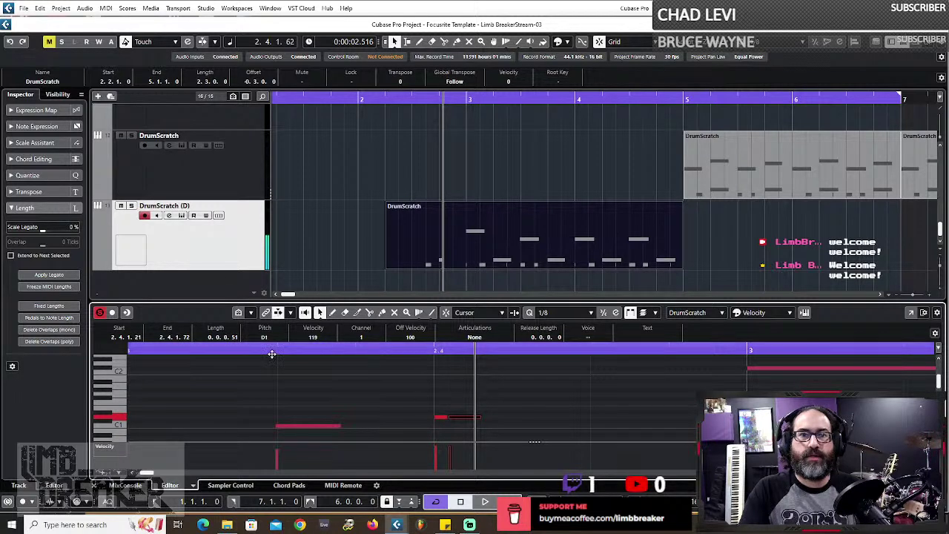
pyautogui.press('space')
pyautogui.press('space')
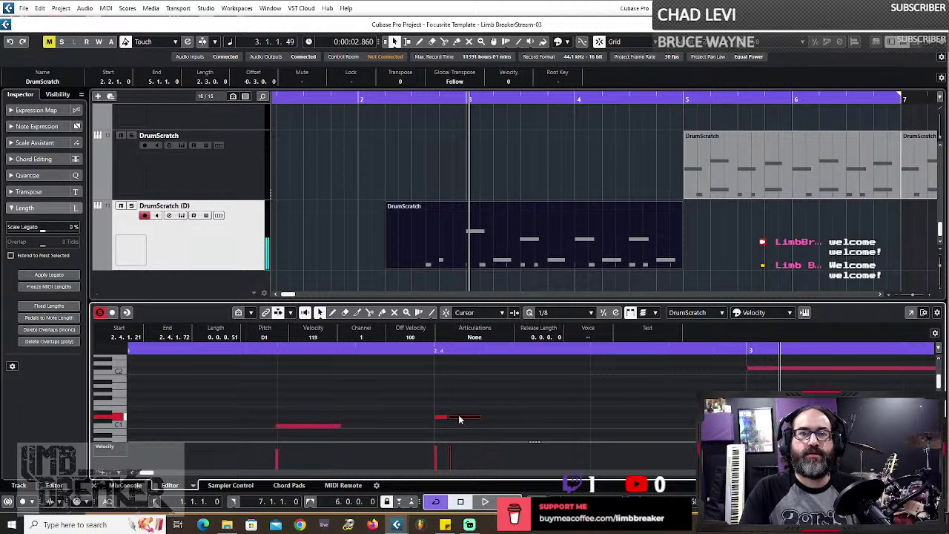
# - Give the second snare hit at 2.4.1.21 a length of 0.0.0.33 and velocity 127, and play the pickup back
pyautogui.click(440, 431)
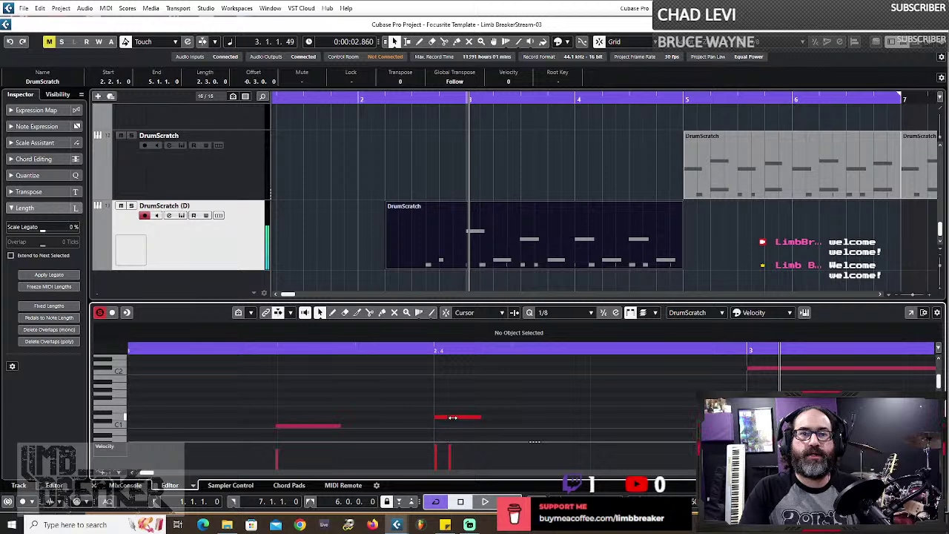
pyautogui.click(452, 418)
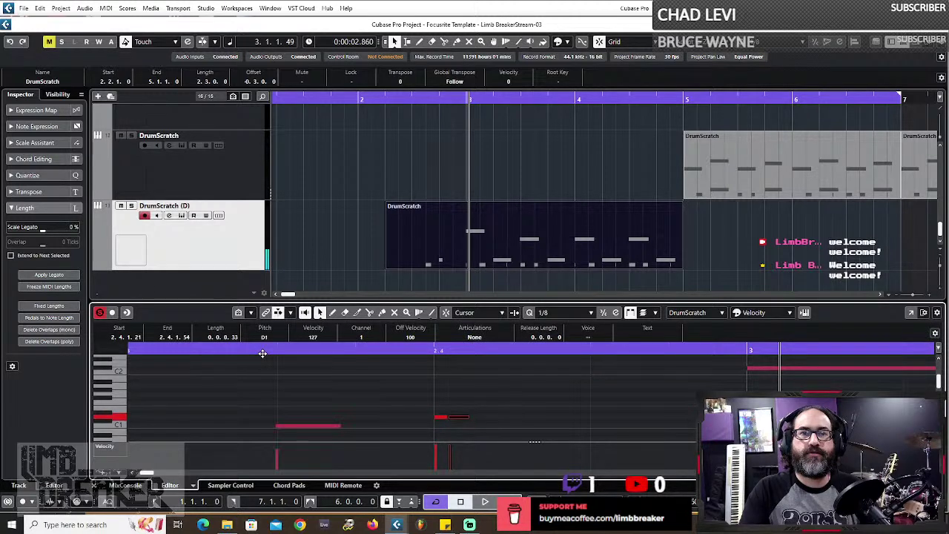
pyautogui.click(263, 353)
pyautogui.click(485, 501)
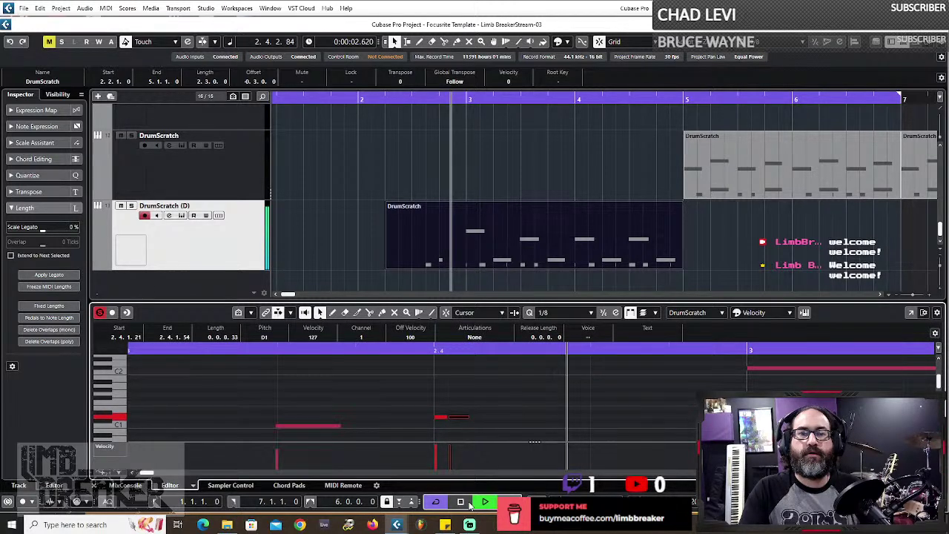
pyautogui.click(460, 501)
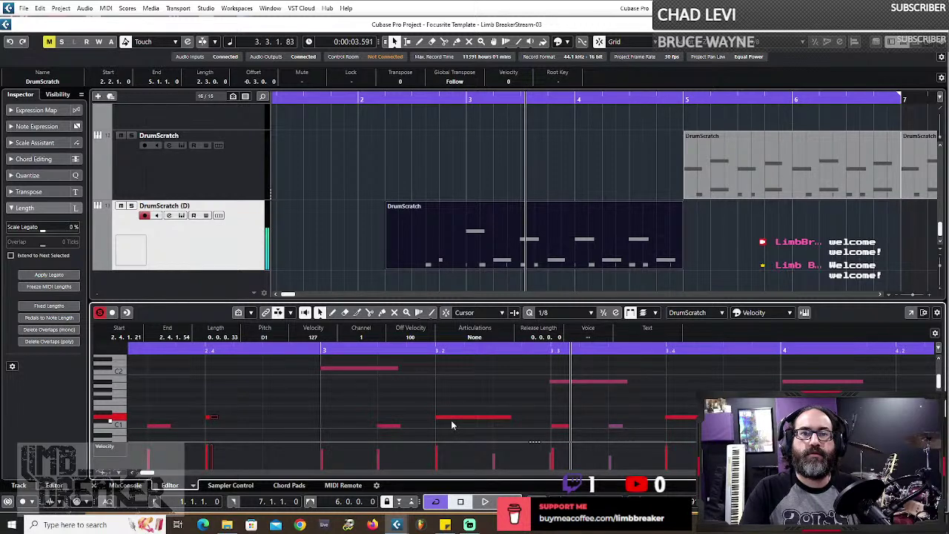
# - Play the reworked opening drum part repeatedly from the start of bar 1 into bar 5 and beyond, and stop
pyautogui.press('Home')
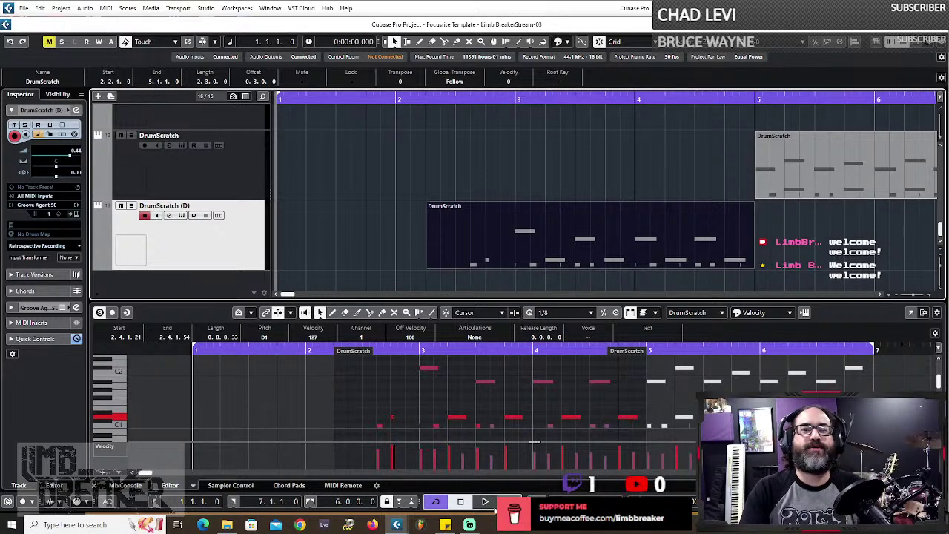
pyautogui.click(486, 501)
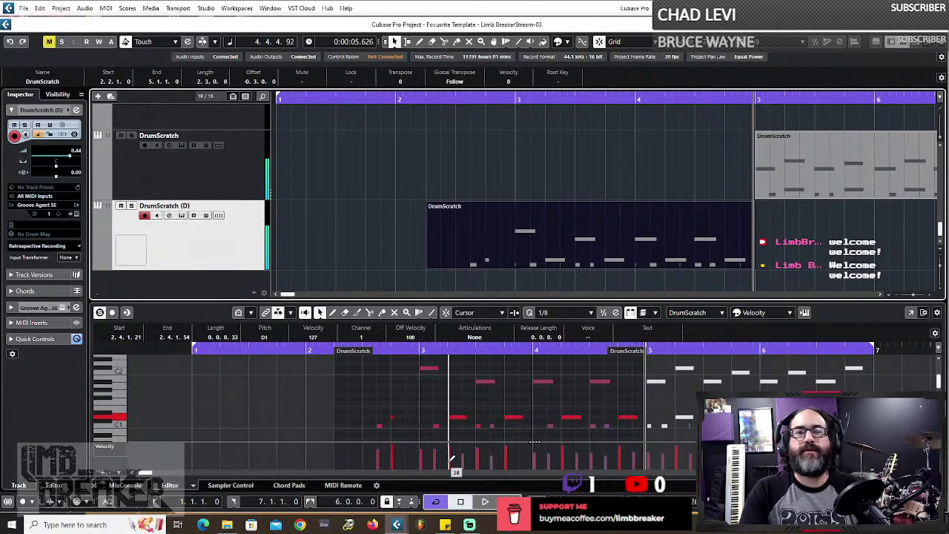
pyautogui.click(462, 502)
pyautogui.click(484, 502)
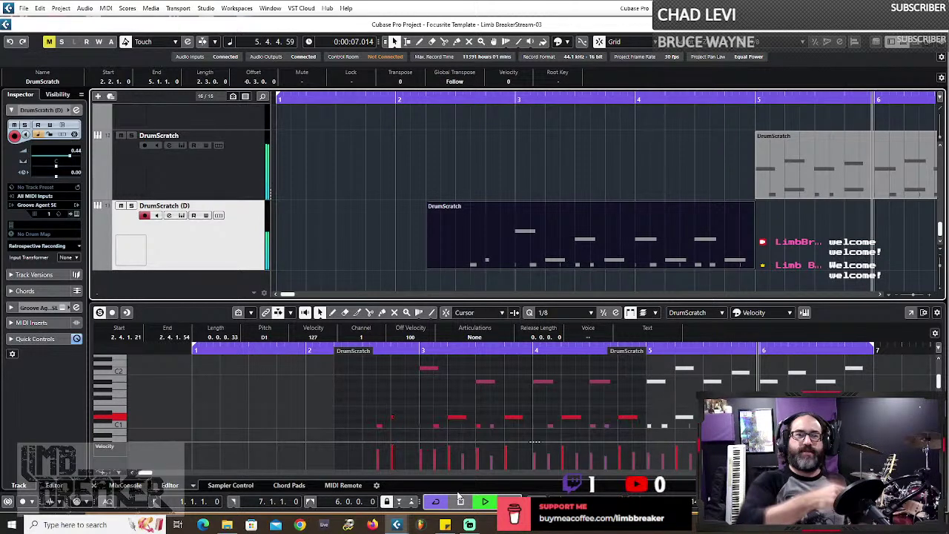
pyautogui.press('Home')
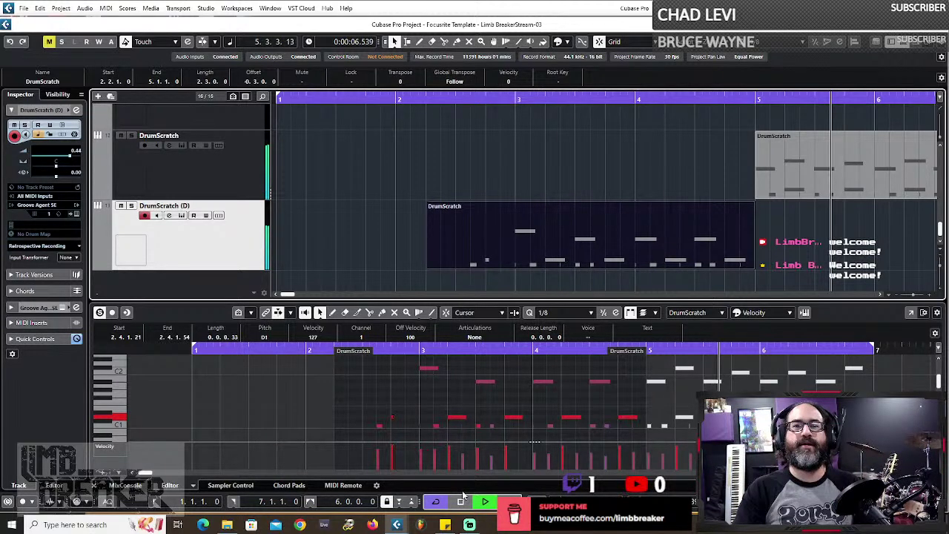
pyautogui.click(460, 501)
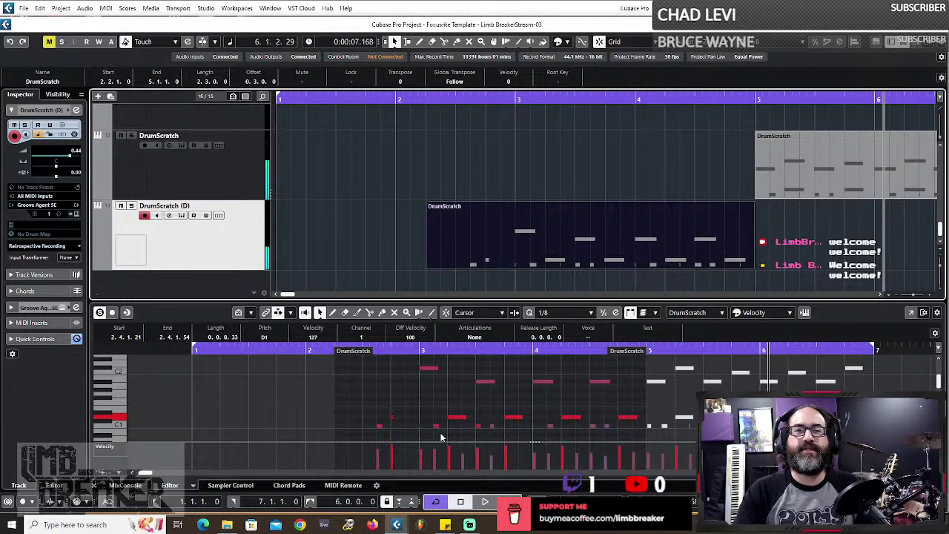
# - Move the DrumScratch part spanning bars 5 and 6 down onto the DrumScratch (D) track at the same position
pyautogui.moveTo(784, 167); pyautogui.dragTo(783, 207)
pyautogui.hscroll(4, 496, 164)
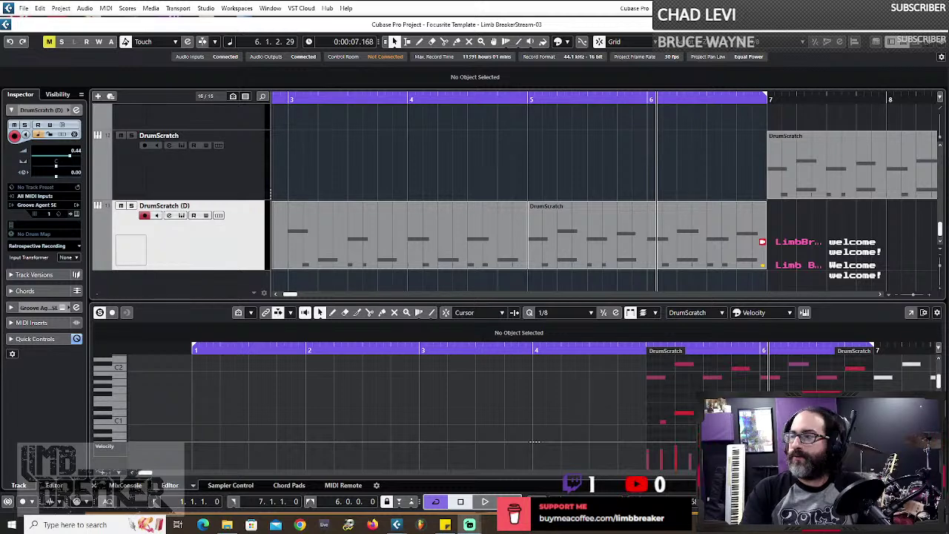
pyautogui.click(843, 240)
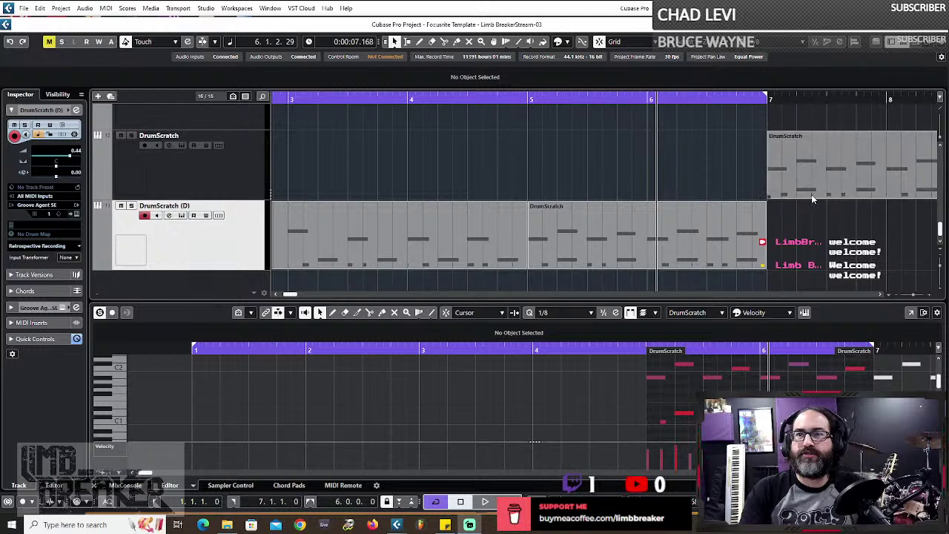
pyautogui.click(806, 105)
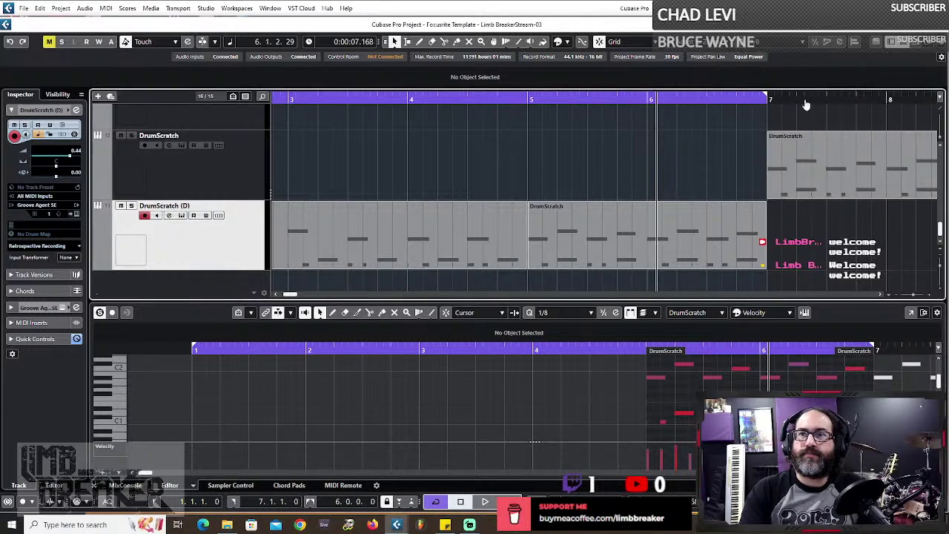
# - Move the right locator to bar 8 and move the DrumScratch part spanning bars 7 and 8 down onto the DrumScratch (D) track
pyautogui.keyDown('alt'); pyautogui.click(806, 105); pyautogui.keyUp('alt')
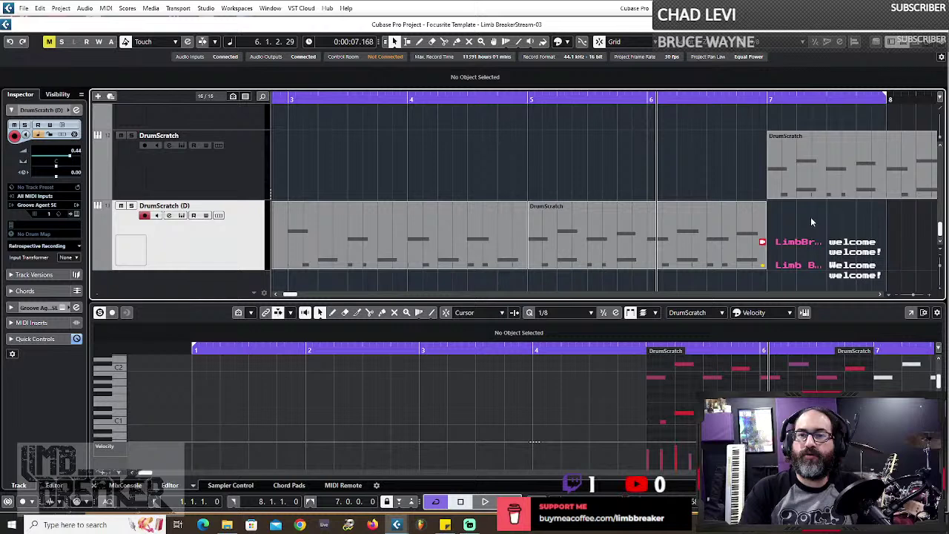
pyautogui.moveTo(811, 167); pyautogui.dragTo(811, 237)
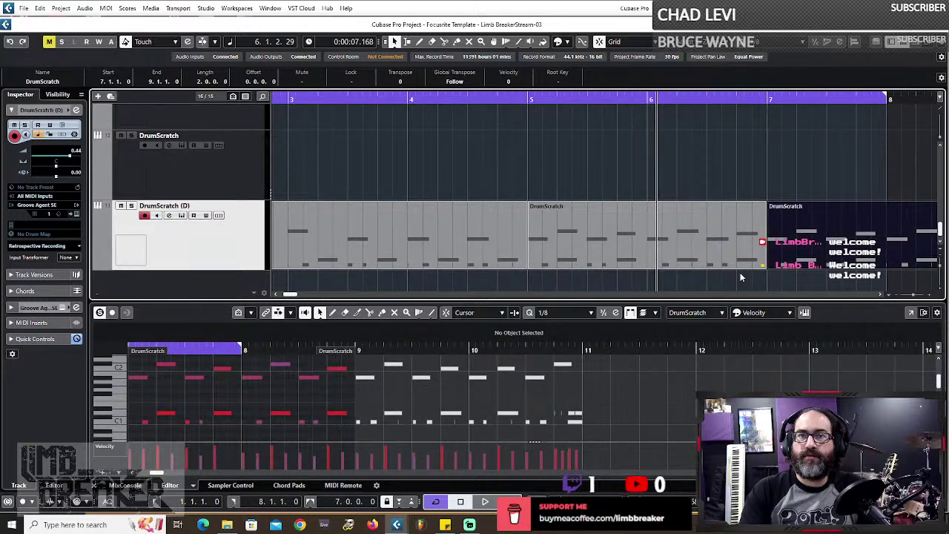
pyautogui.hscroll(3, 723, 230)
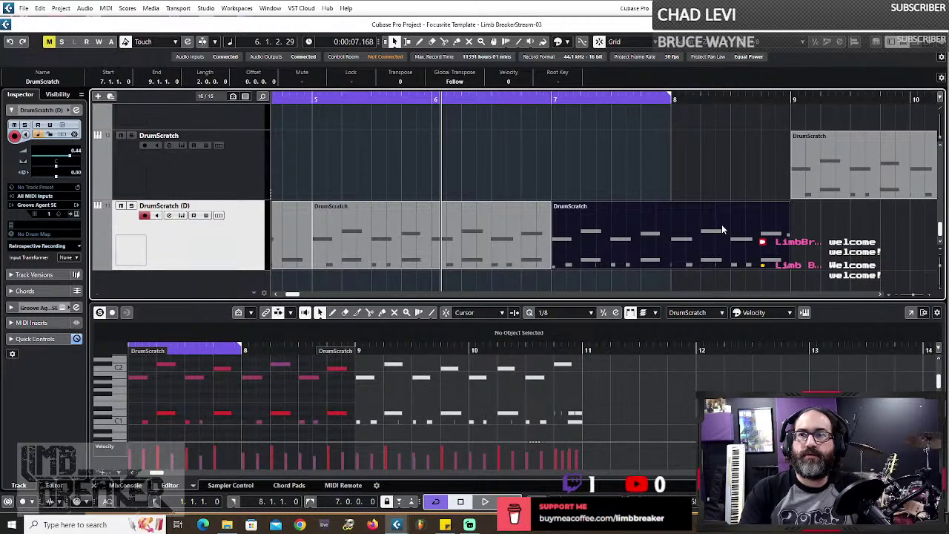
# - Examine the following parts on the DrumScratch track, including the four-bar part starting at bar 15, and return to the opening bars
pyautogui.scroll(-2, 801, 226)
pyautogui.hscroll(5, 815, 230)
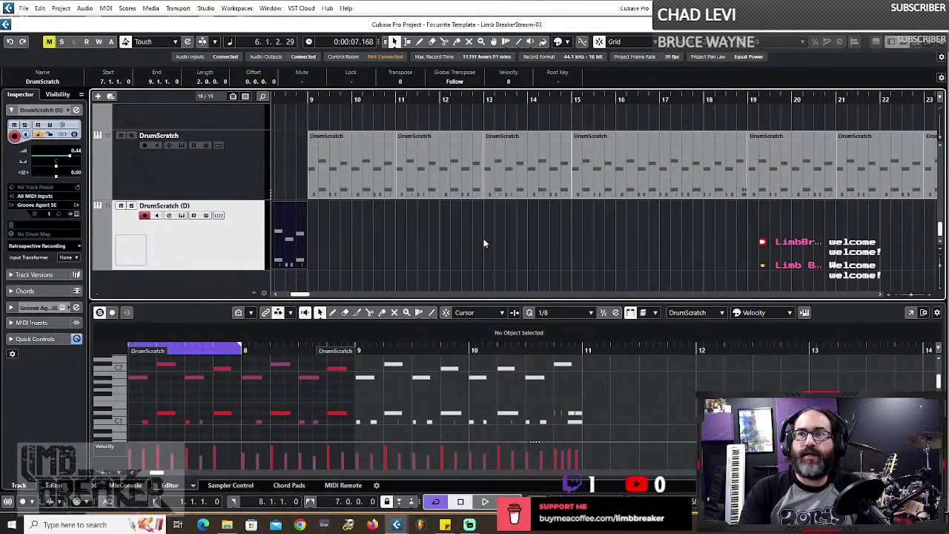
pyautogui.hscroll(5, 483, 243)
pyautogui.click(437, 189)
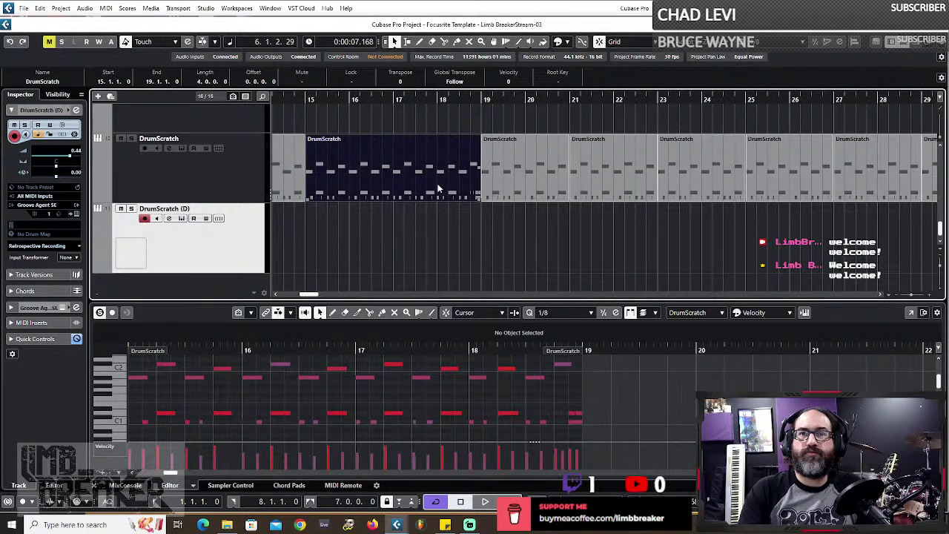
pyautogui.hscroll(-5, 617, 215)
pyautogui.scroll(-1, 617, 215)
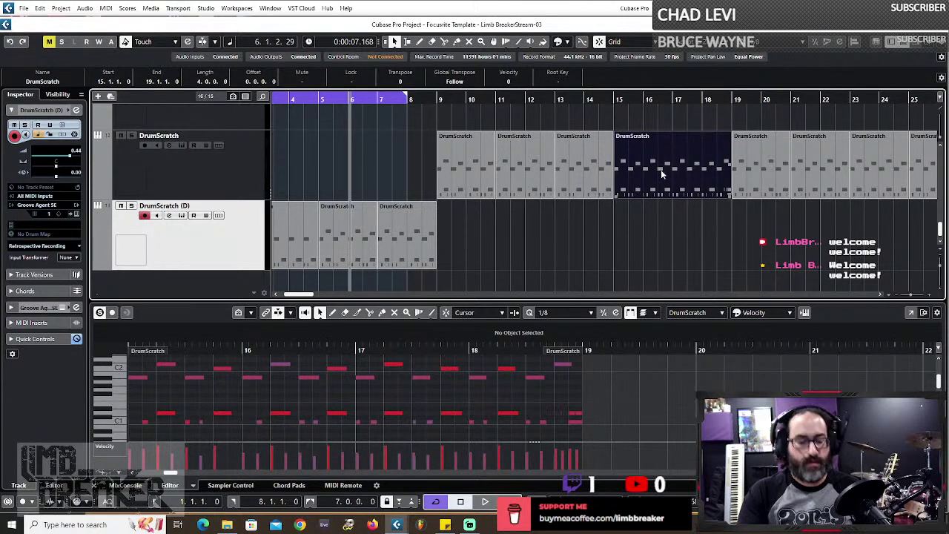
pyautogui.hscroll(-3, 506, 222)
pyautogui.click(563, 255)
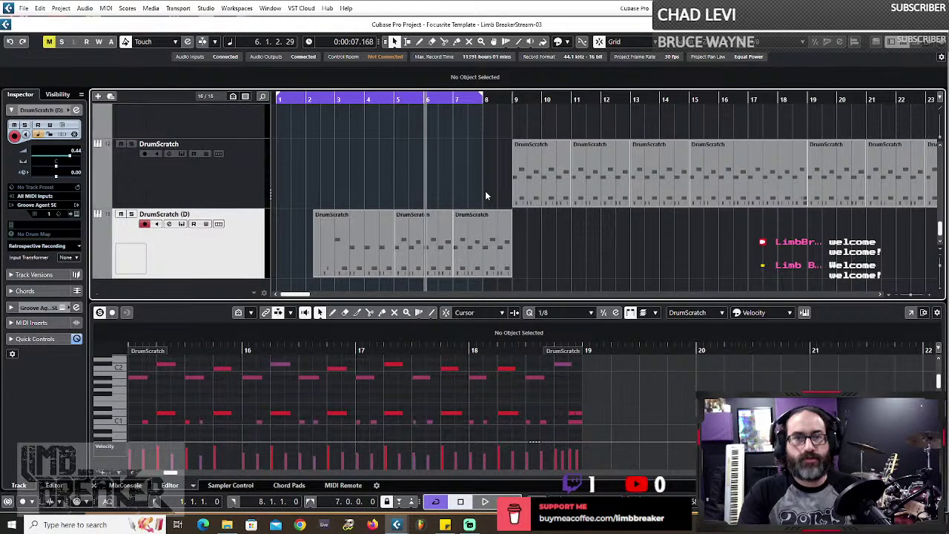
# - Copy the bars 7–8 part to bar 11 on the DrumScratch (D) track and lengthen the copy to four bars
pyautogui.moveTo(486, 237); pyautogui.dragTo(649, 268)
pyautogui.moveTo(542, 271); pyautogui.dragTo(625, 270)
# - Delete the bars 7–8 part and the copy at bar 11, and extend the DrumScratch (D) part at bar 5 to end at 9.1.1.0
pyautogui.click(462, 252)
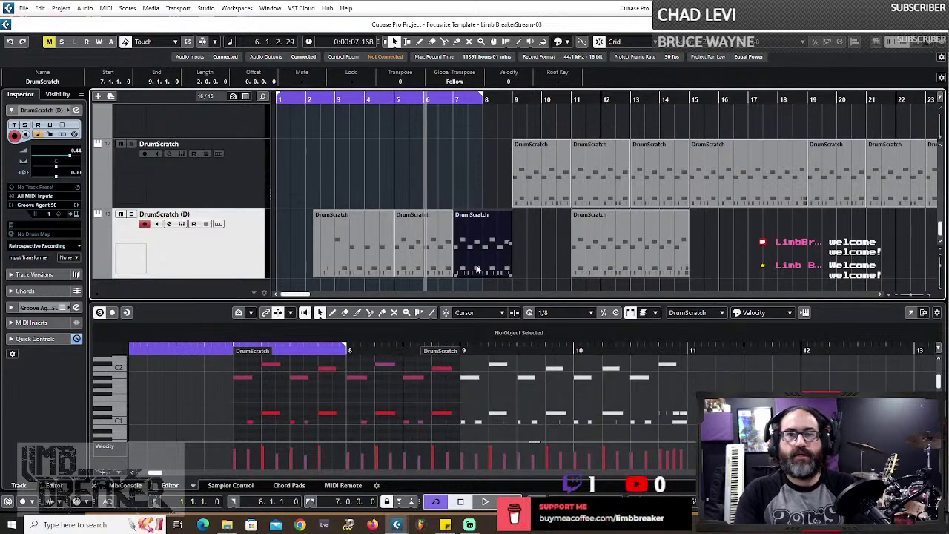
pyautogui.press('Delete')
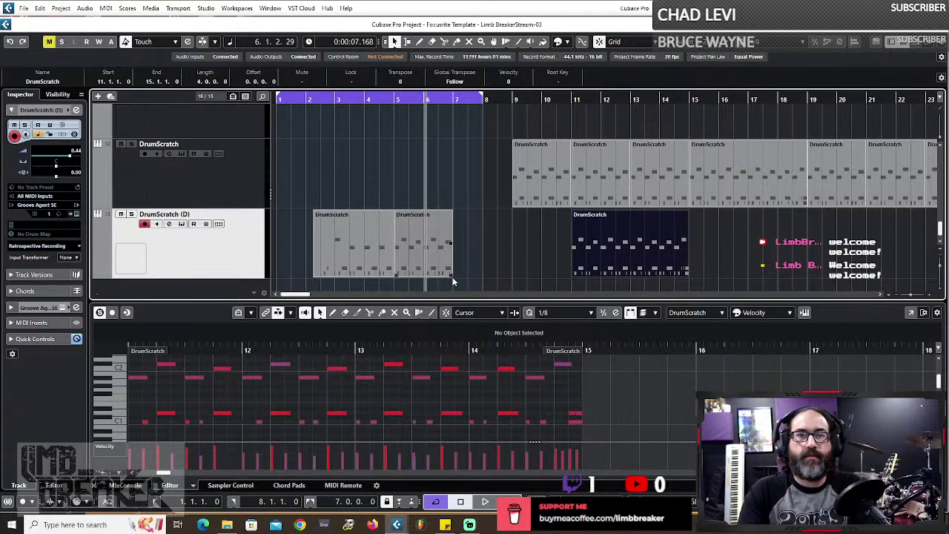
pyautogui.moveTo(452, 281); pyautogui.dragTo(510, 284)
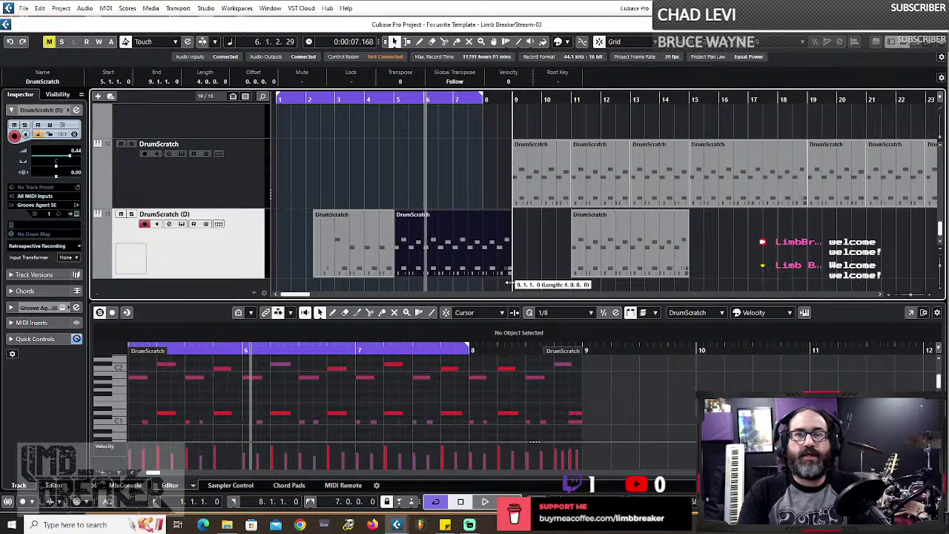
pyautogui.click(510, 284)
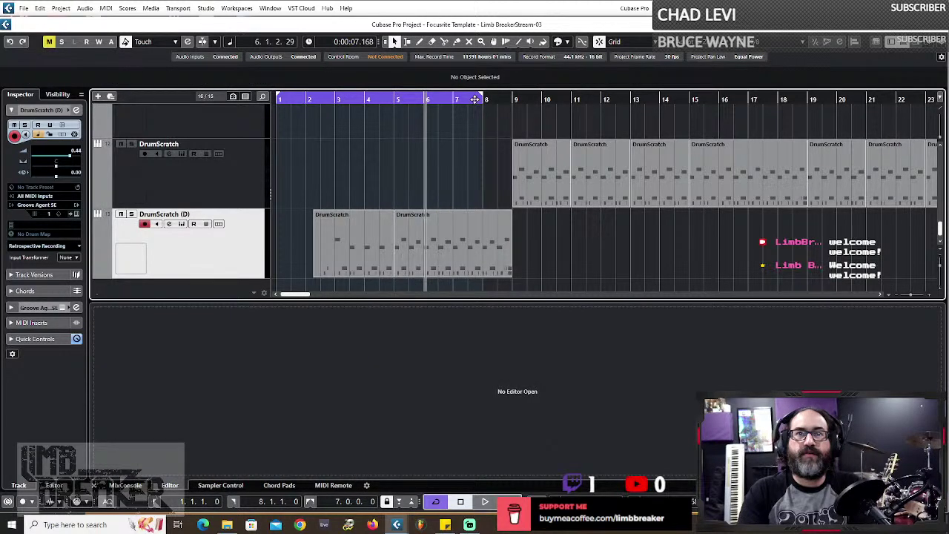
# - Stretch the cycle range to bar 9 and play the opening drums, replaying the extended part from bar 5 into bar 7
pyautogui.moveTo(474, 99); pyautogui.dragTo(514, 100)
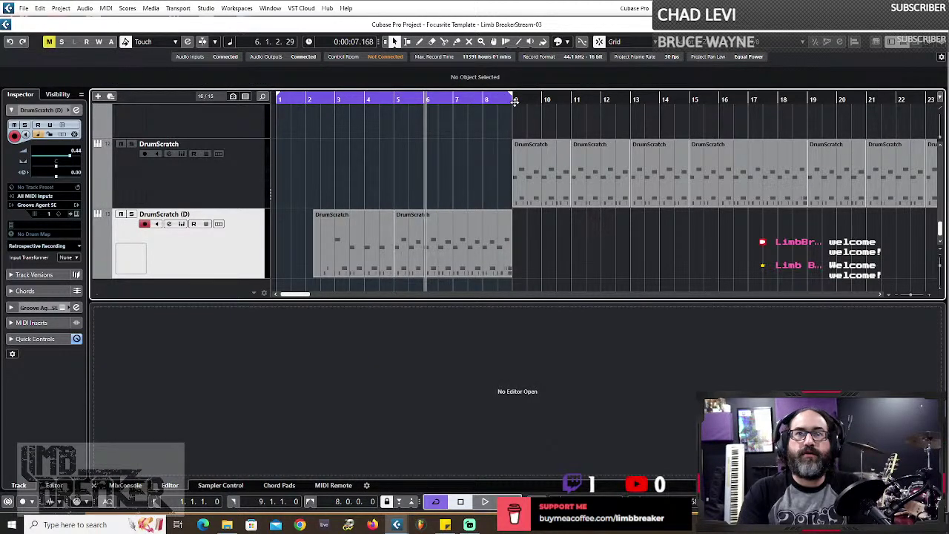
pyautogui.press('space')
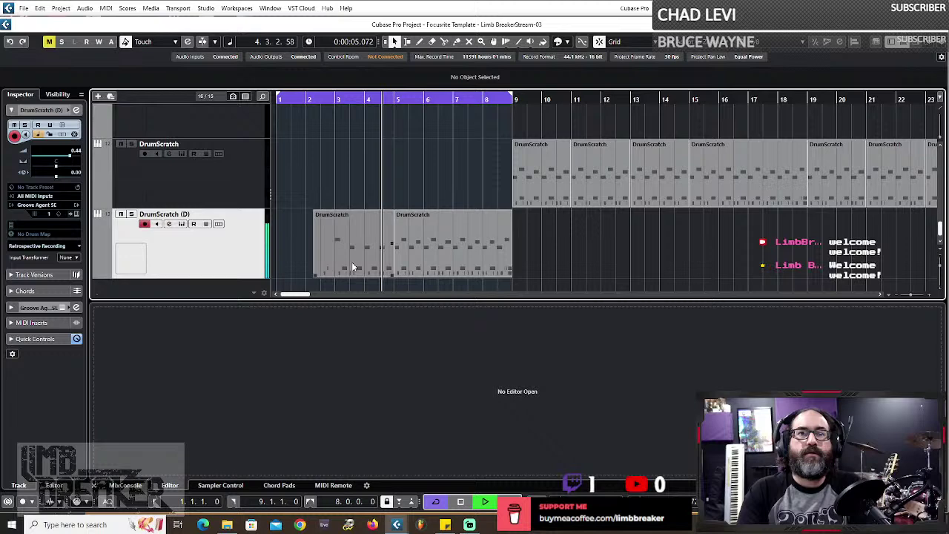
pyautogui.click(405, 241)
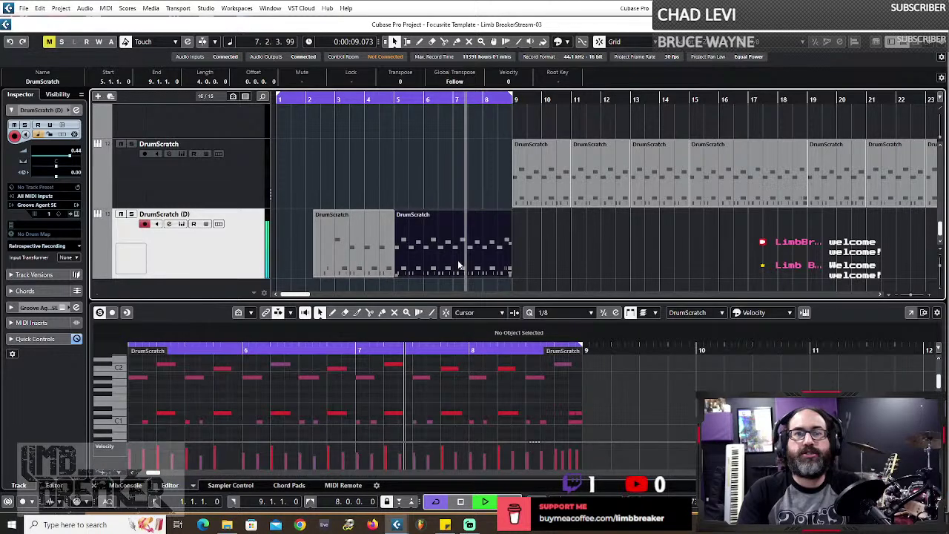
pyautogui.click(485, 497)
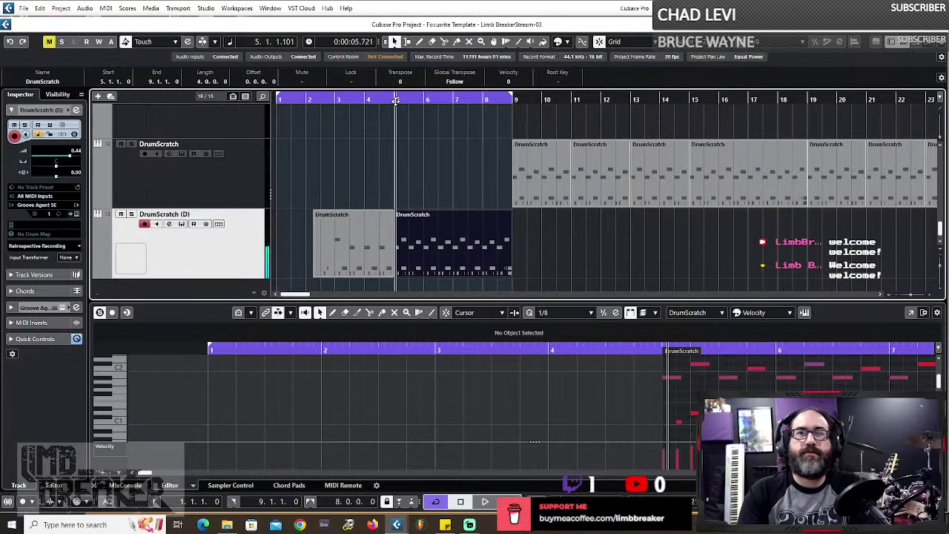
pyautogui.click(482, 503)
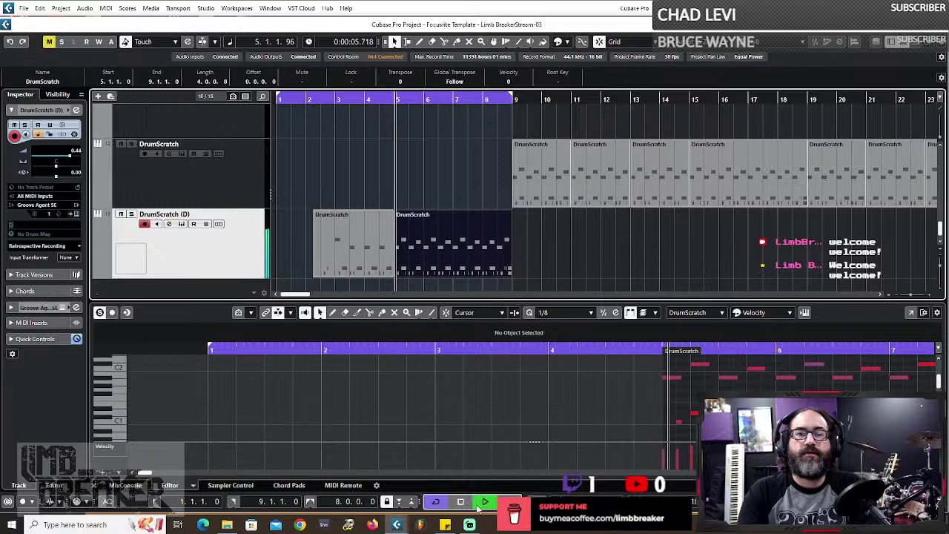
pyautogui.click(461, 502)
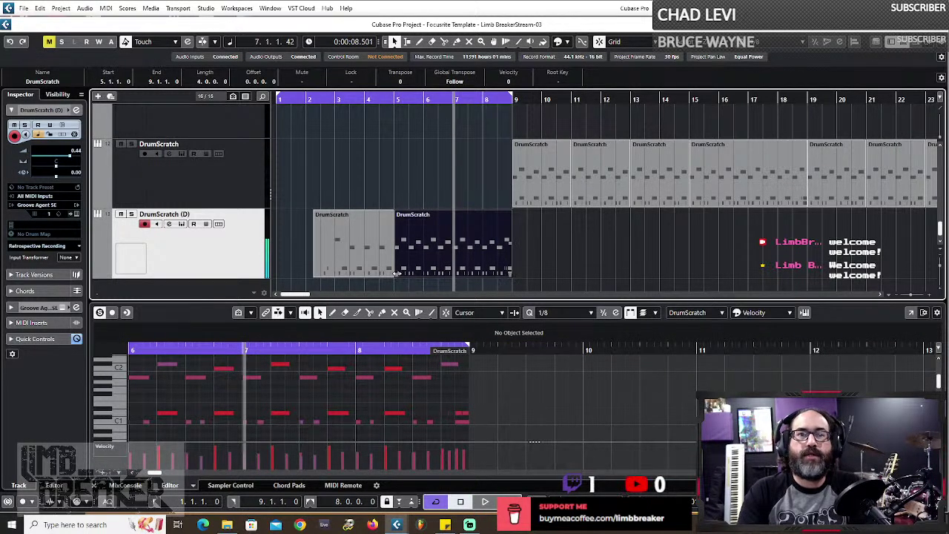
# - Trim the extended DrumScratch (D) part to its last two bars and place it at 5.1.1.0
pyautogui.moveTo(397, 273); pyautogui.dragTo(425, 271)
pyautogui.click(376, 98)
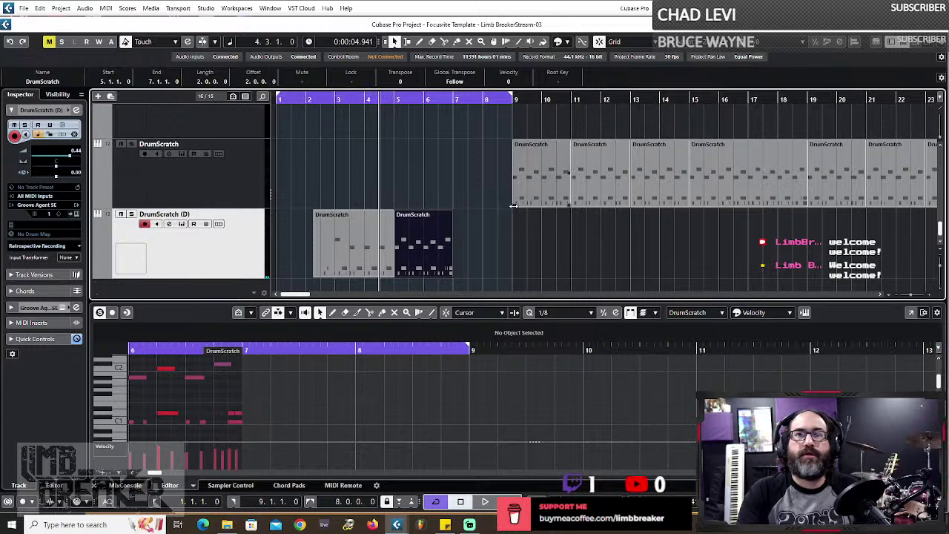
# - Extend the start of the DrumScratch track's bar 9 part back to 7.1.1.0 and move the right locator to bar 11
pyautogui.moveTo(513, 206); pyautogui.dragTo(571, 205)
pyautogui.moveTo(513, 97); pyautogui.dragTo(571, 97)
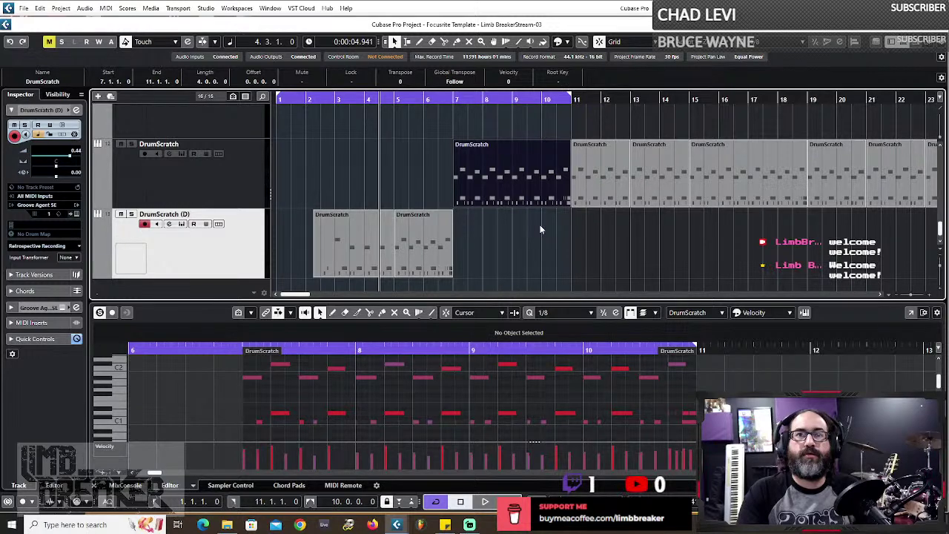
# - Show the DrumScratch (D) part at bar 5 in the note editor and play the transition from the middle of bar 4
pyautogui.scroll(1, 396, 271)
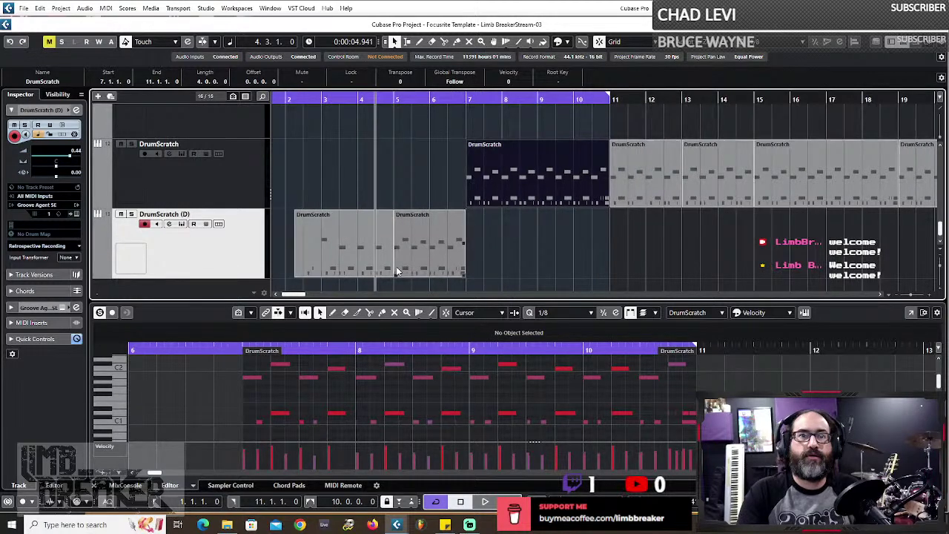
pyautogui.click(396, 270)
pyautogui.scroll(1, 396, 271)
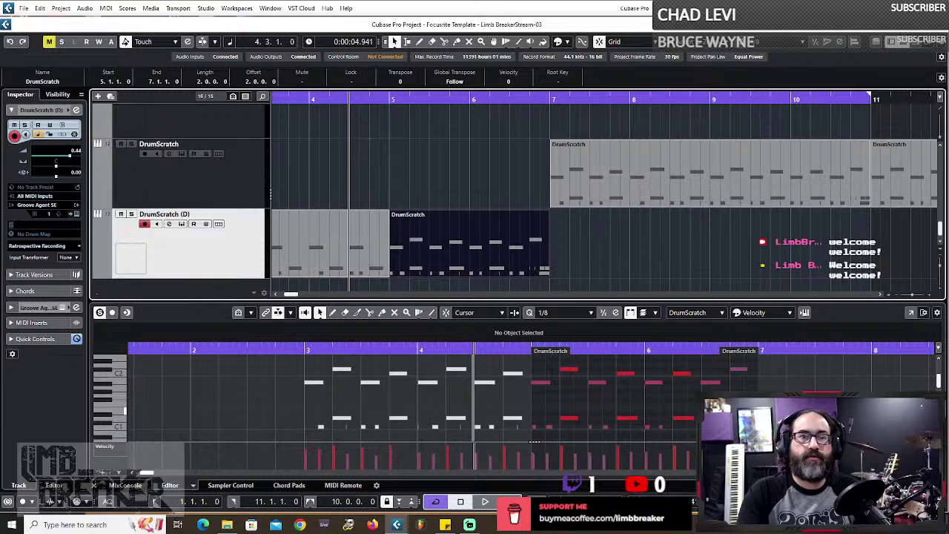
pyautogui.click(244, 379)
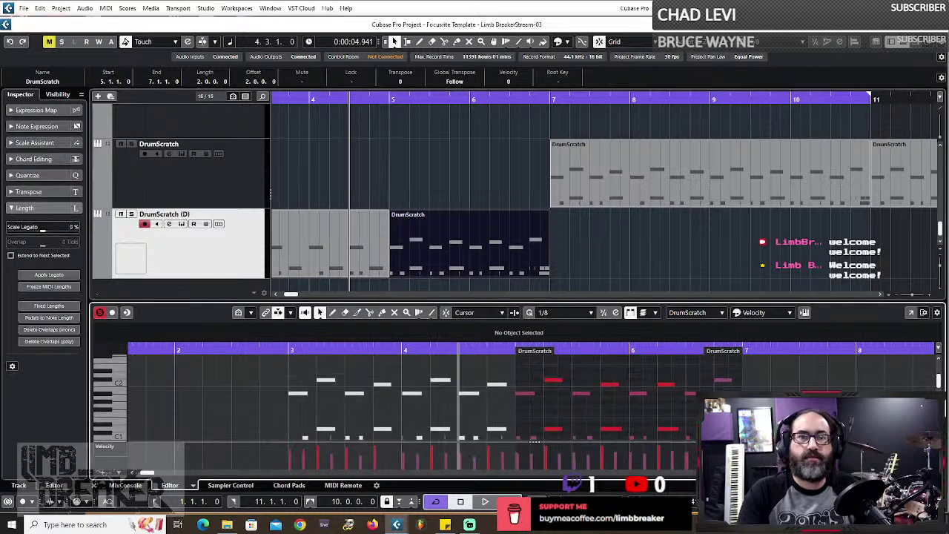
pyautogui.click(483, 503)
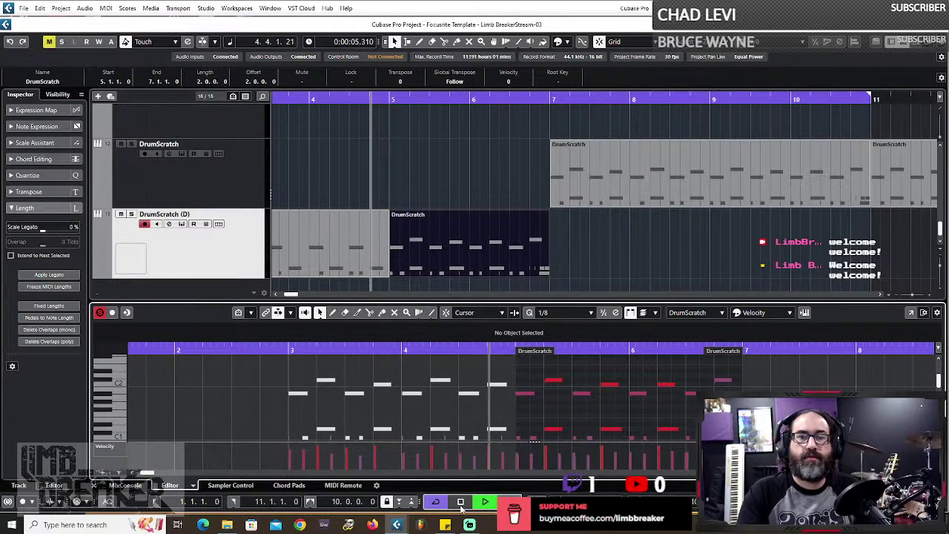
pyautogui.click(460, 503)
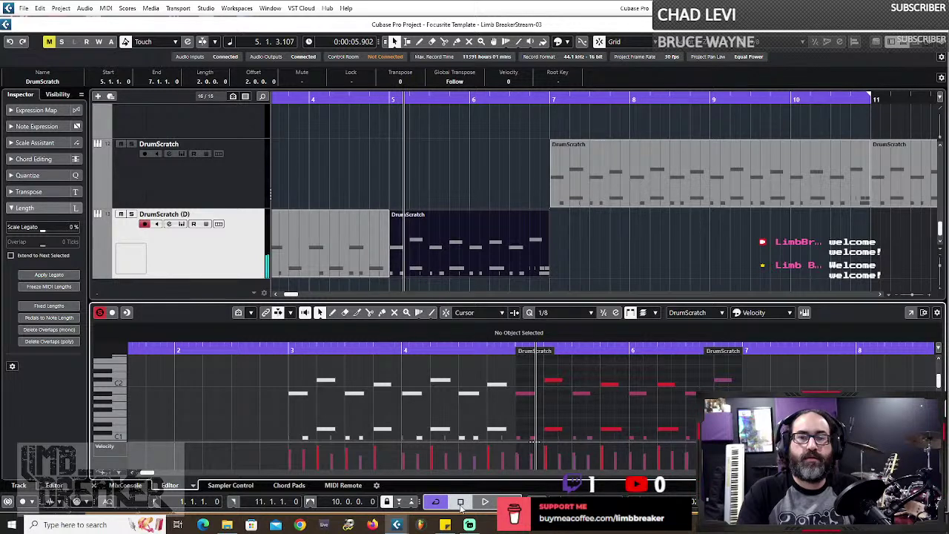
# - Play the DrumScratch (D) drums from the end of bar 2 into bar 3, and continue playback through bar 6
pyautogui.hscroll(-2, 379, 252)
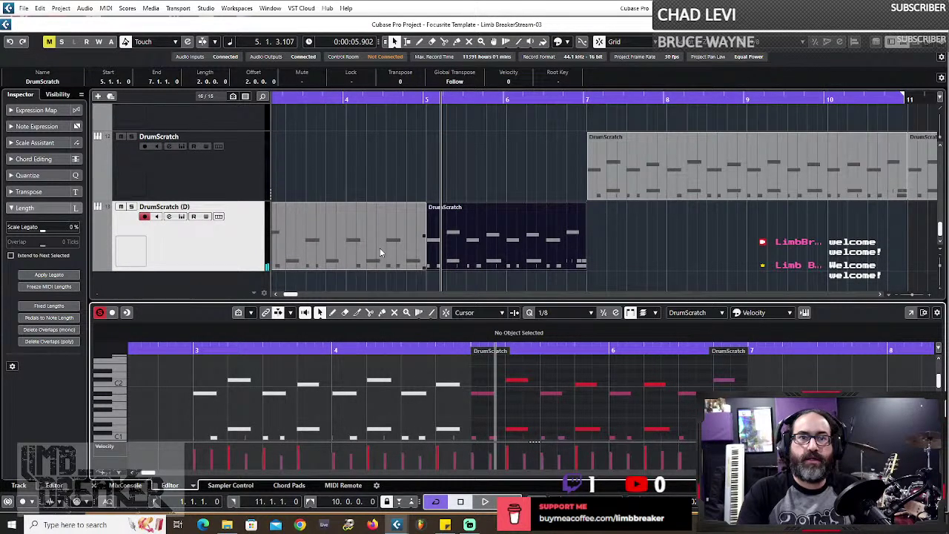
pyautogui.hscroll(-1, 379, 248)
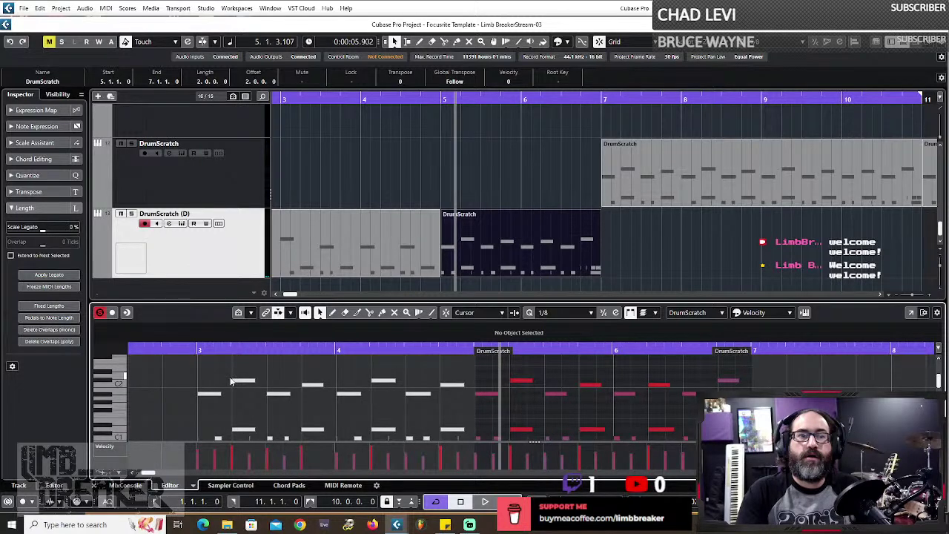
pyautogui.hscroll(-3, 231, 381)
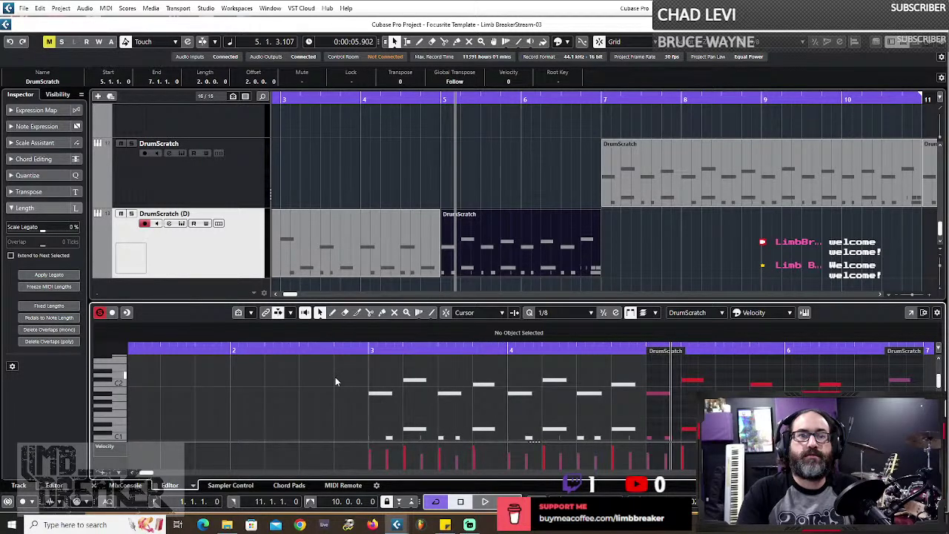
pyautogui.click(347, 381)
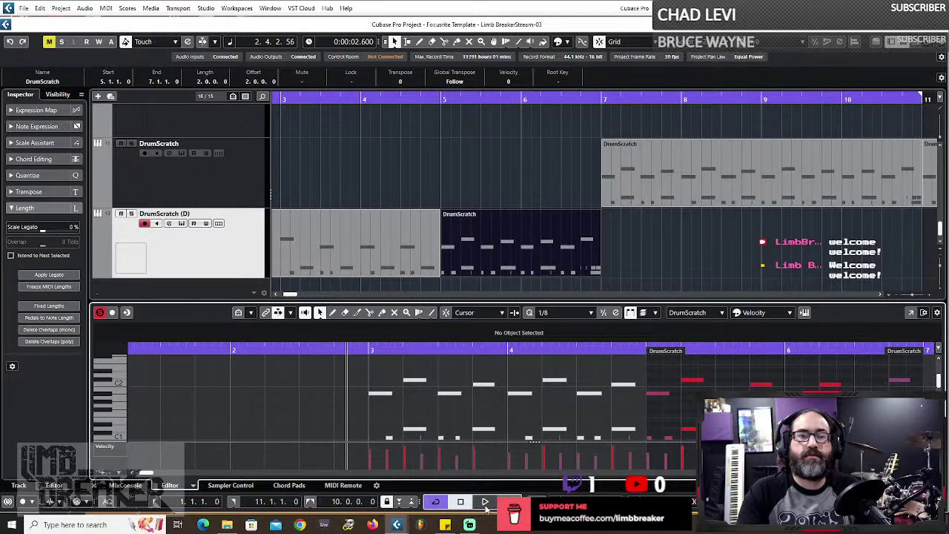
pyautogui.click(485, 502)
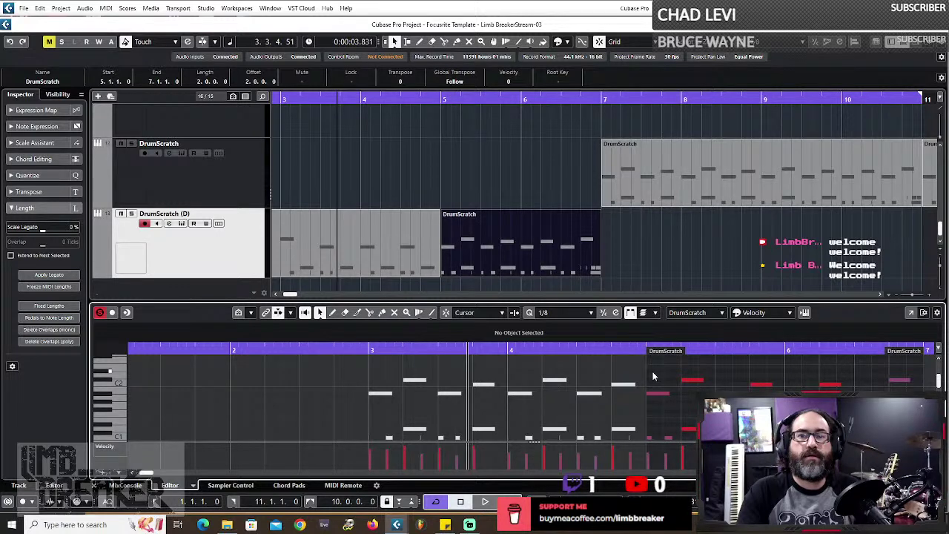
pyautogui.hscroll(4, 653, 376)
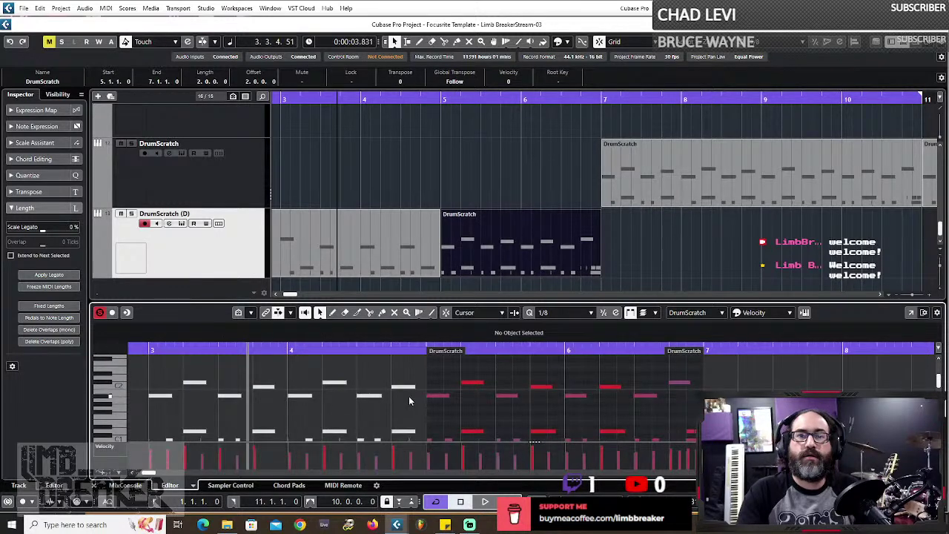
pyautogui.press('space')
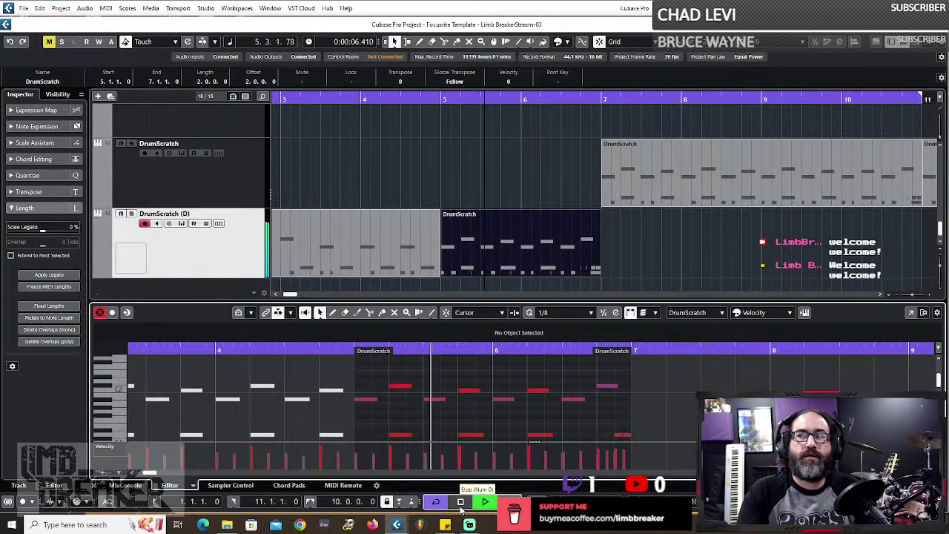
pyautogui.click(460, 503)
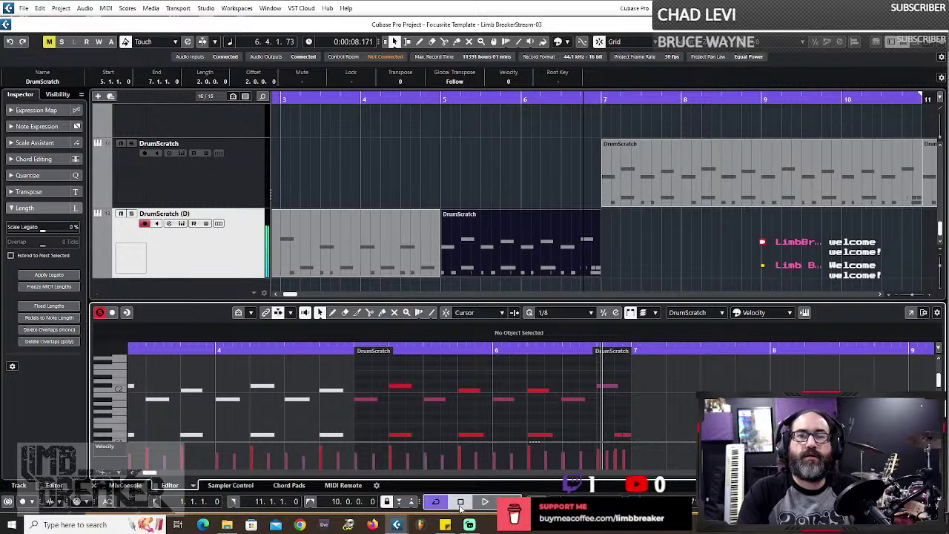
# - Erase the C#2 note at 5.2 and the two following C2 notes in the DrumScratch (D) part spanning bars 5 and 6
pyautogui.scroll(-1, 398, 369)
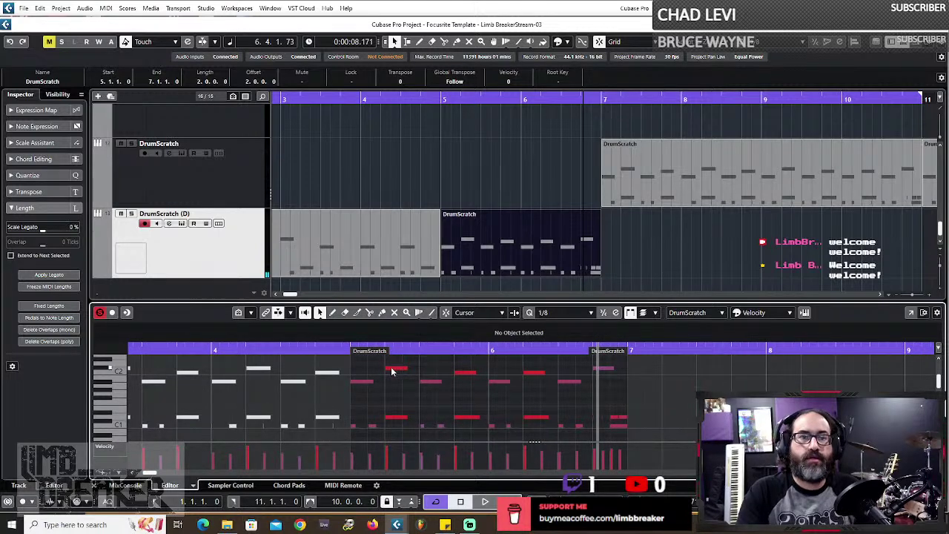
pyautogui.click(395, 369)
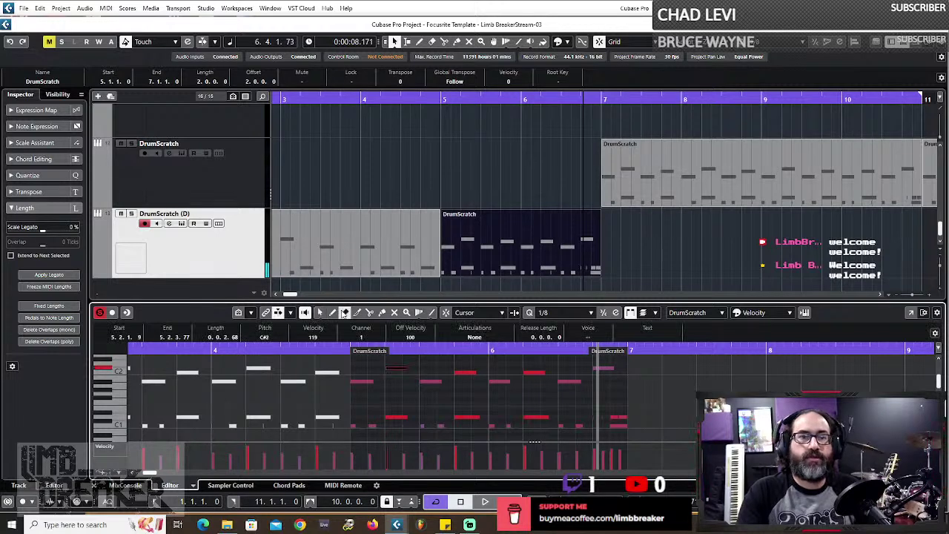
pyautogui.click(404, 369)
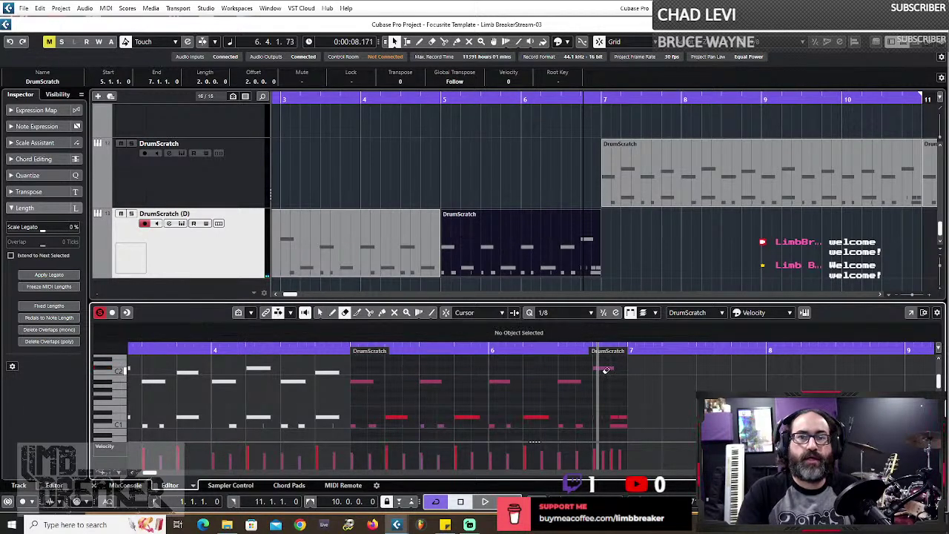
# - Stop playback, erase the C#2 note at 6.4 in the DrumScratch (D) part, and play on from the middle of bar 3
pyautogui.click(459, 503)
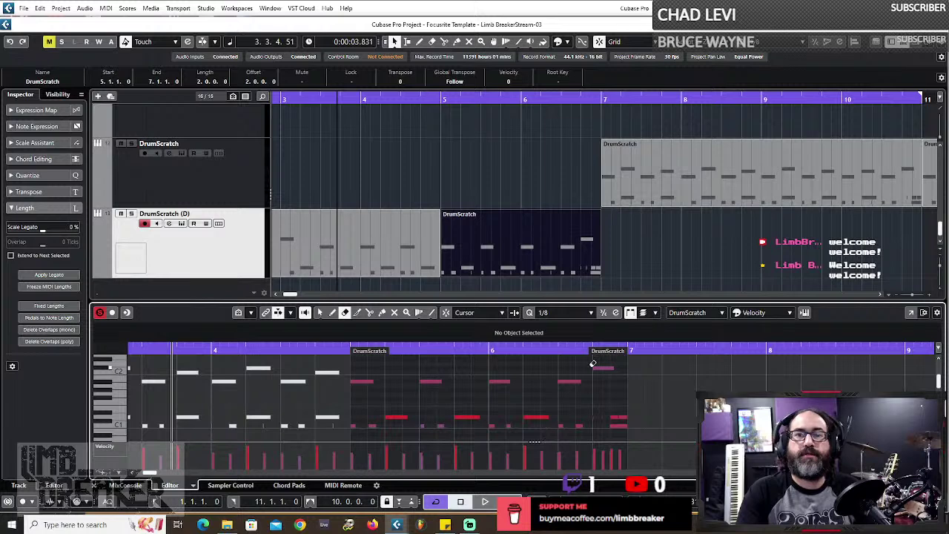
pyautogui.press('1')
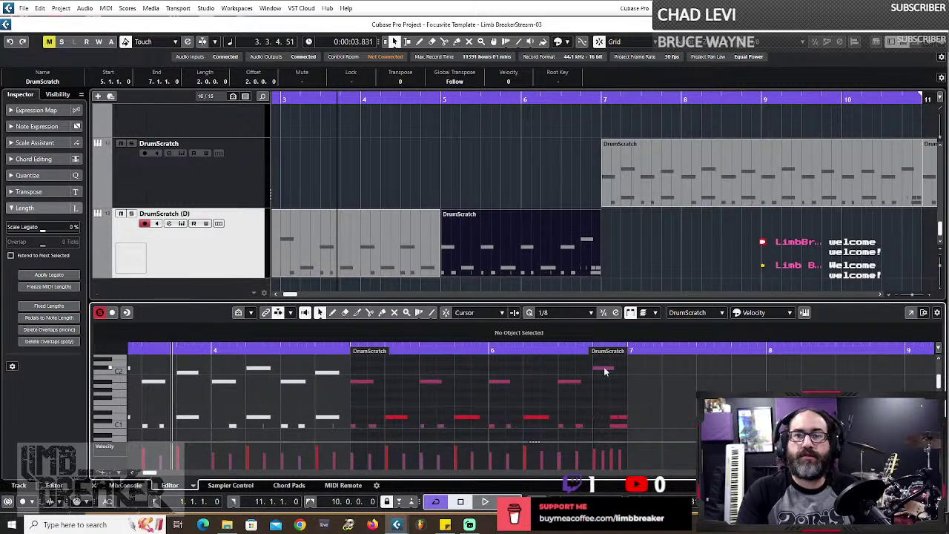
pyautogui.click(344, 313)
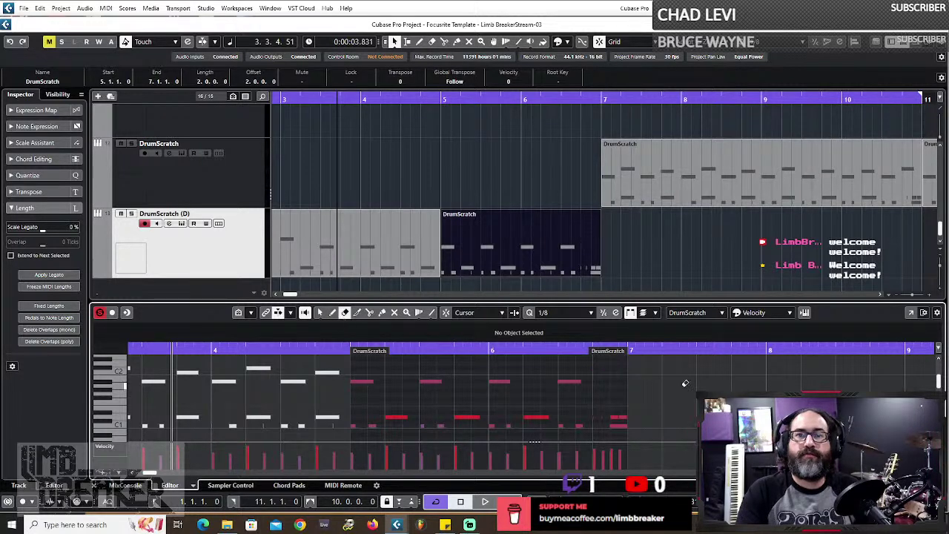
pyautogui.press('space')
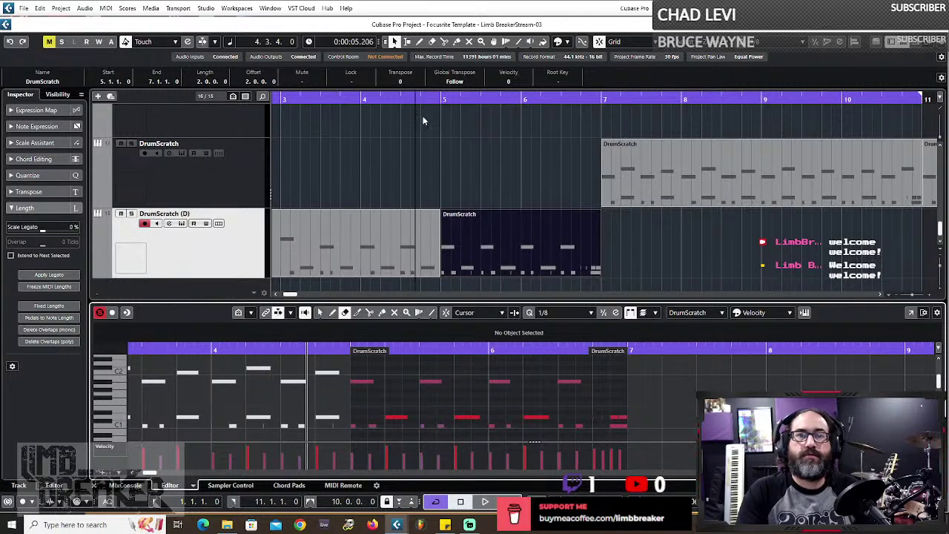
# - In the DrumScratch track's bar 7 part, set the note editor's snap type to Grid and move the first C#2 note to 7.1.1
pyautogui.click(620, 155)
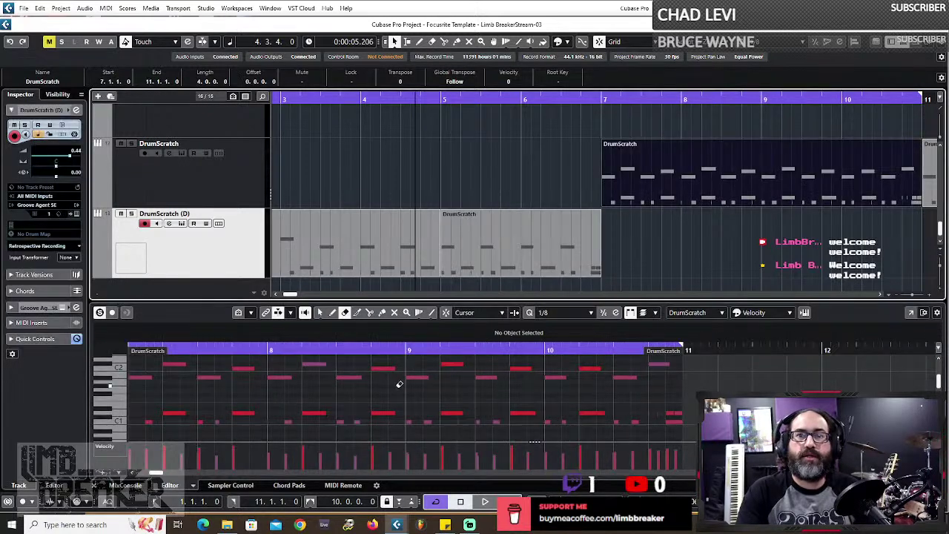
pyautogui.hscroll(-3, 399, 384)
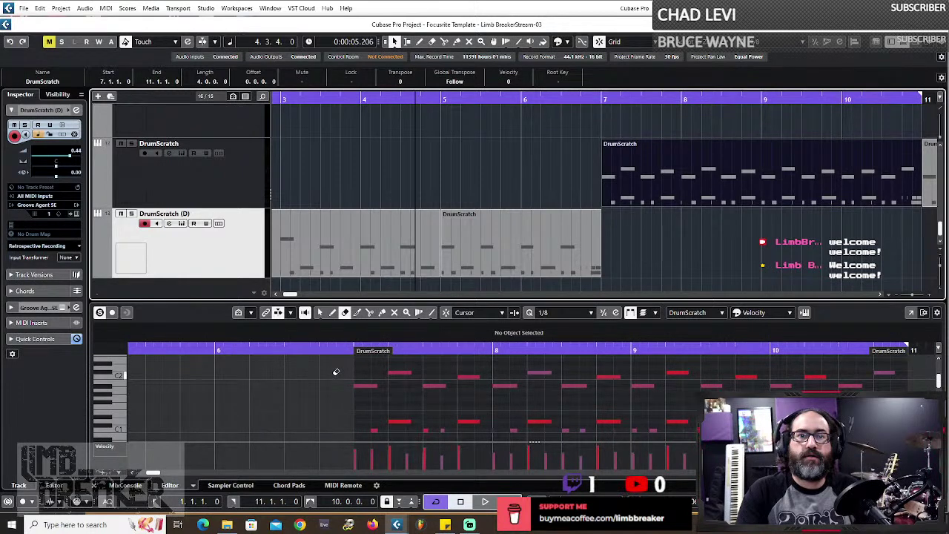
pyautogui.click(336, 371)
pyautogui.press('1')
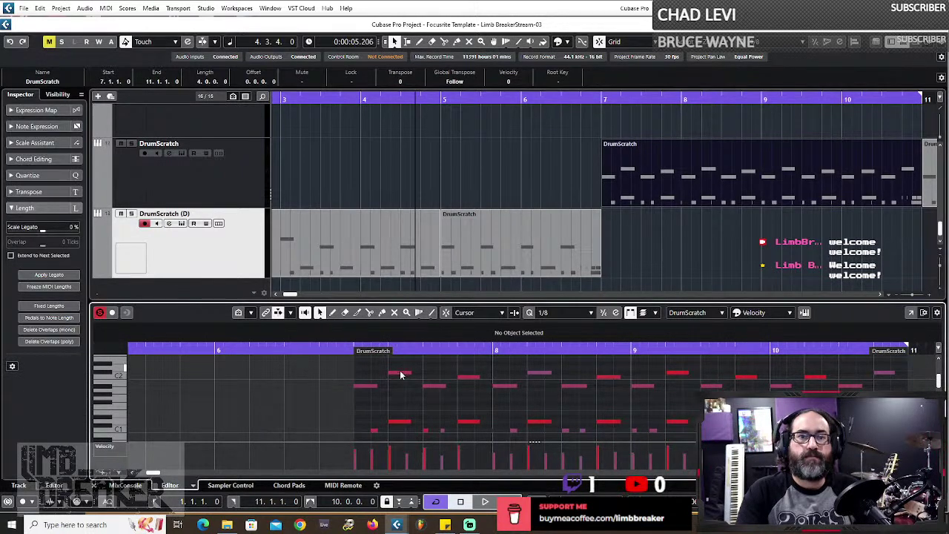
pyautogui.click(399, 374)
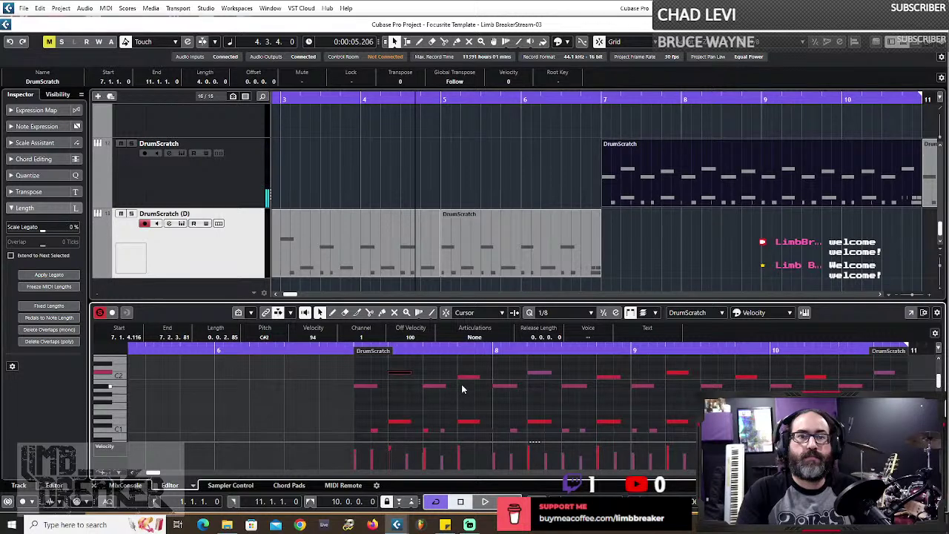
pyautogui.click(479, 312)
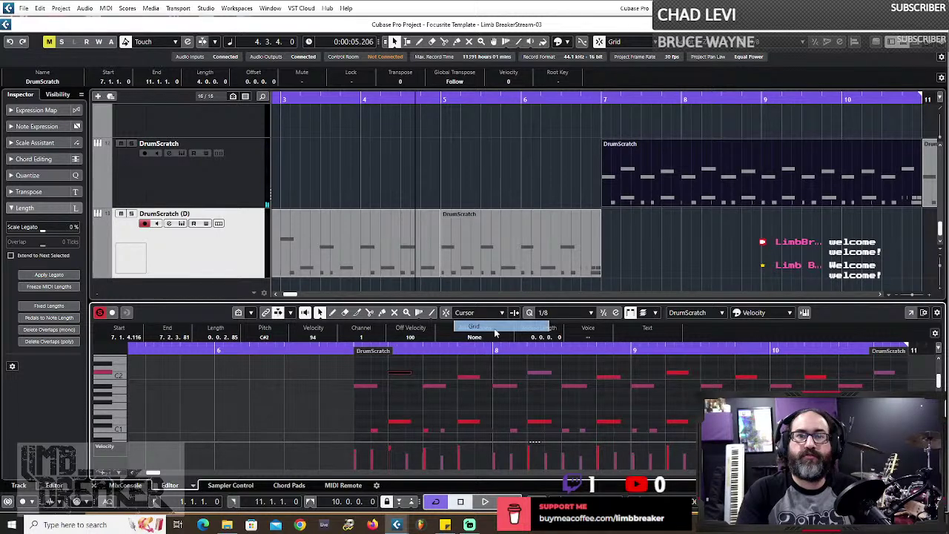
pyautogui.click(494, 330)
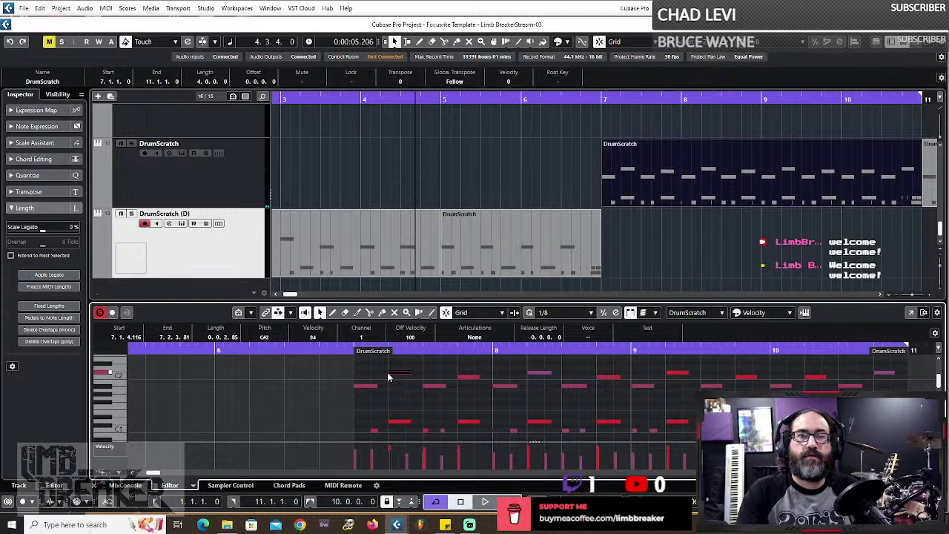
pyautogui.moveTo(387, 377); pyautogui.dragTo(355, 375)
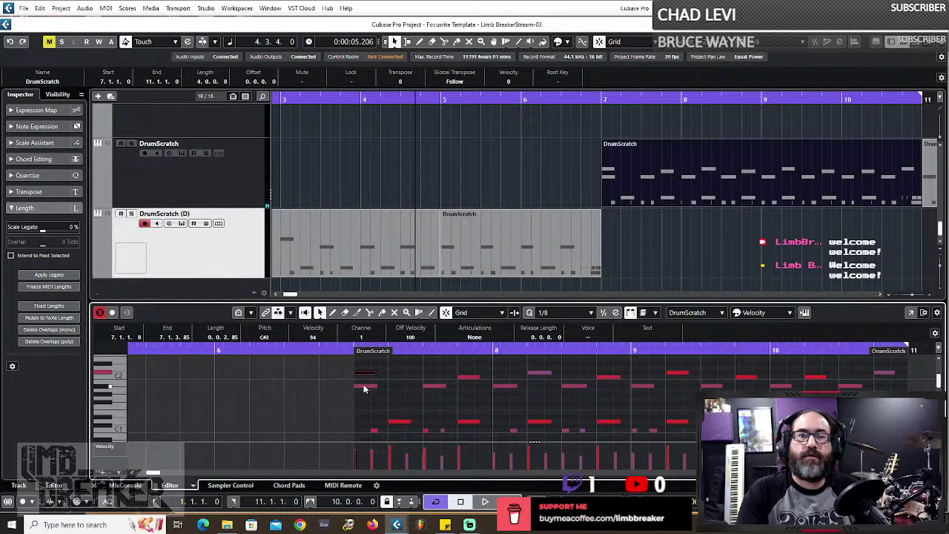
# - Erase the A#1 note at 7.1, the C2 note at 7.4 and the C#2 note at 8.2 in the bar 7 part
pyautogui.click(364, 386)
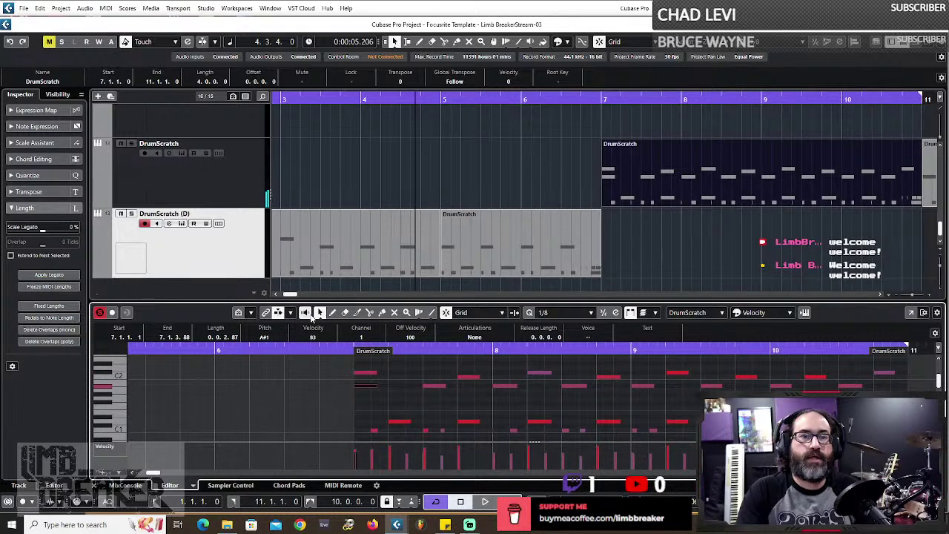
pyautogui.click(345, 313)
pyautogui.click(364, 386)
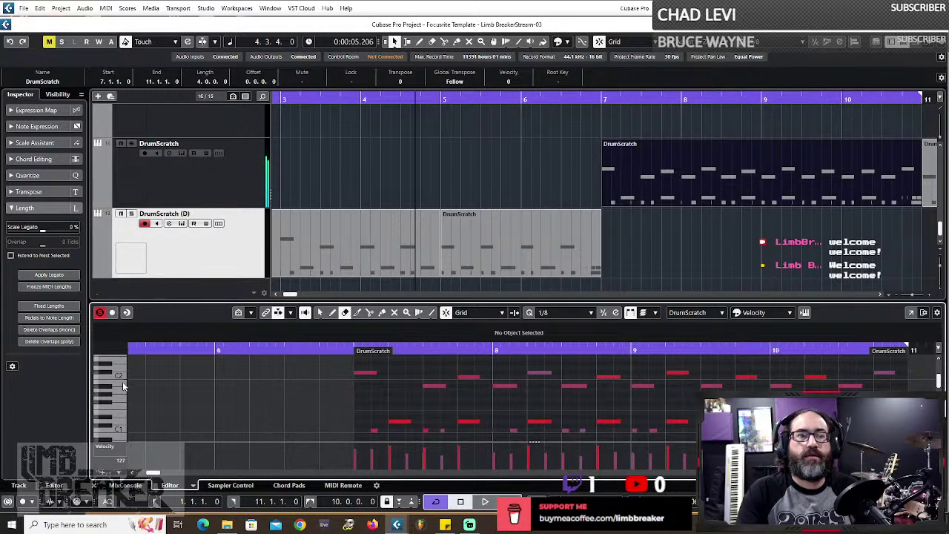
pyautogui.click(122, 381)
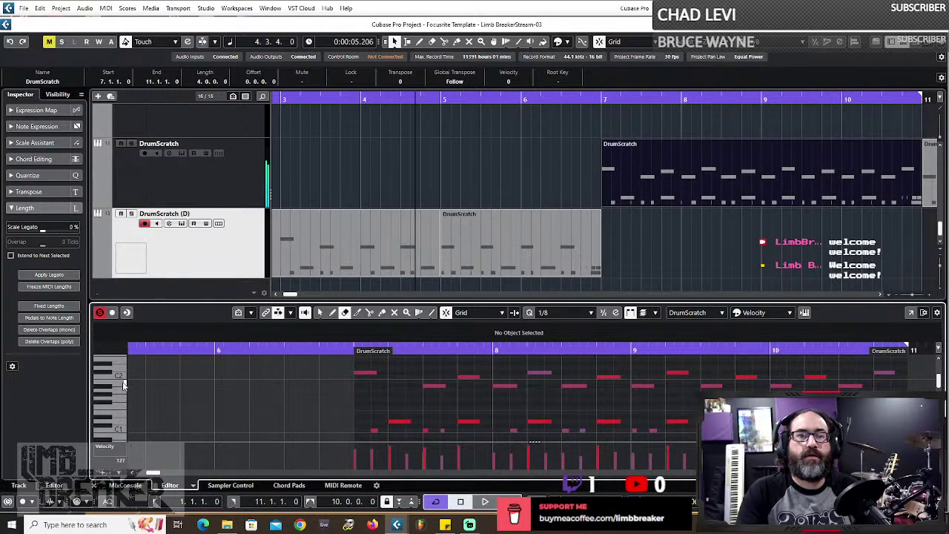
pyautogui.click(122, 382)
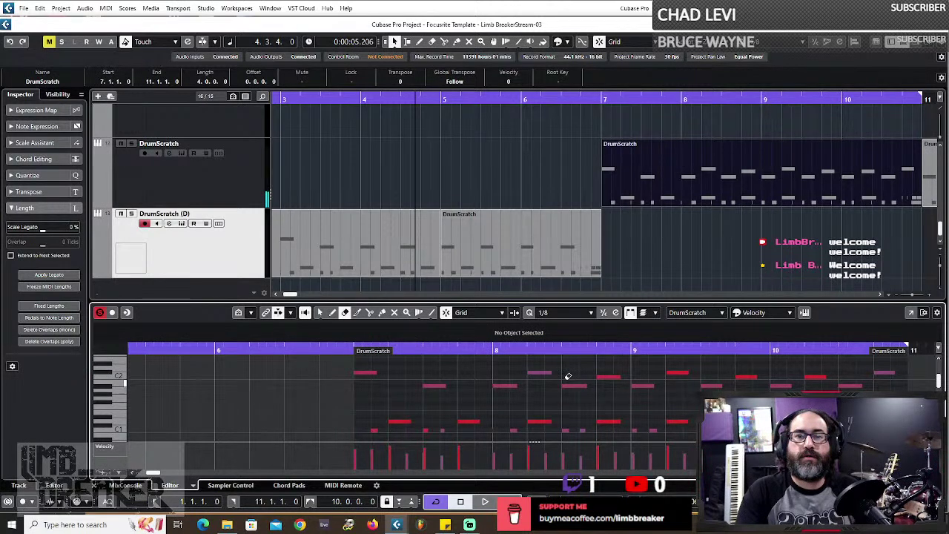
# - Play the drums from bar 6 into bar 10, and replay the edited part from 7.3
pyautogui.click(523, 97)
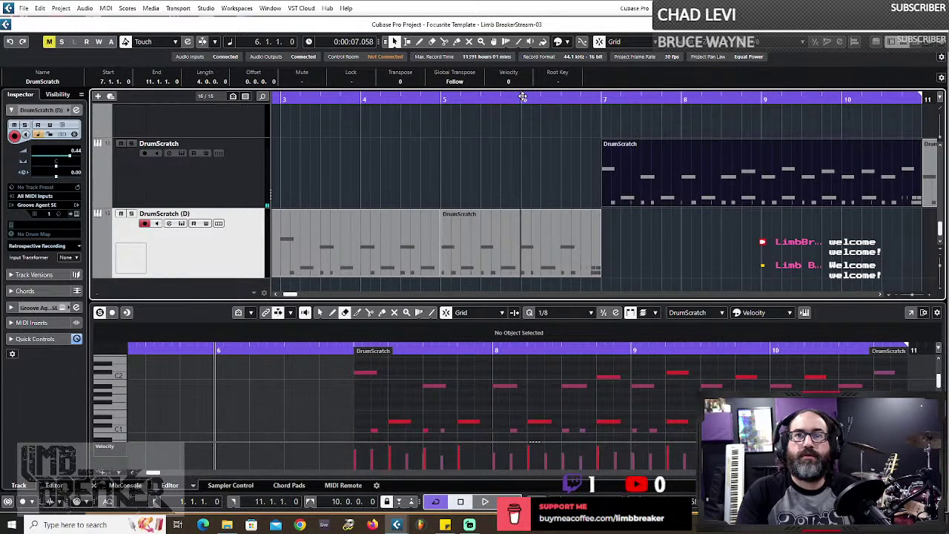
pyautogui.press('space')
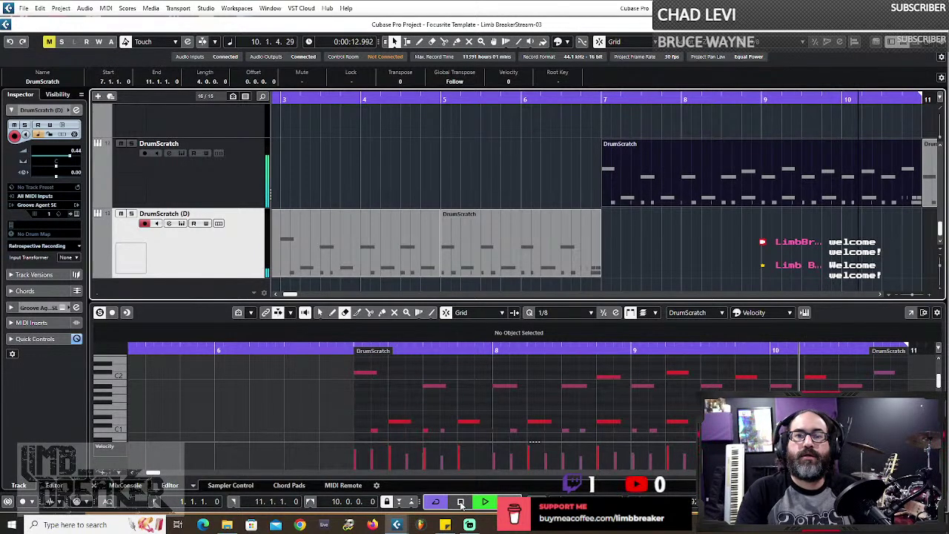
pyautogui.click(459, 503)
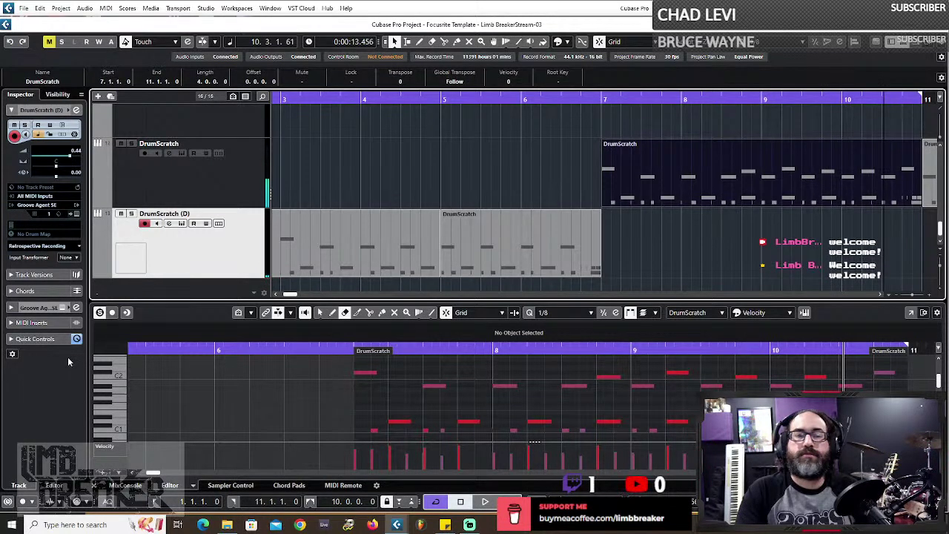
pyautogui.click(459, 504)
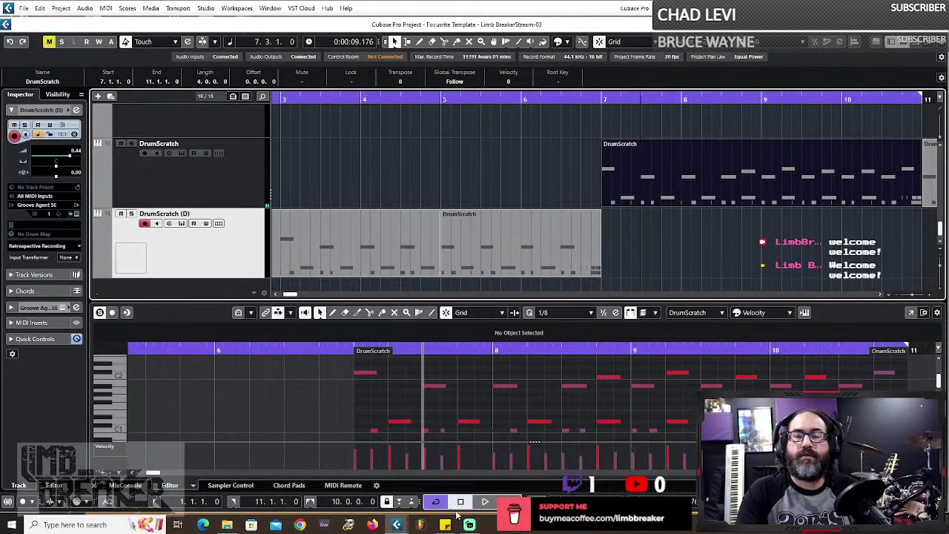
pyautogui.press('space')
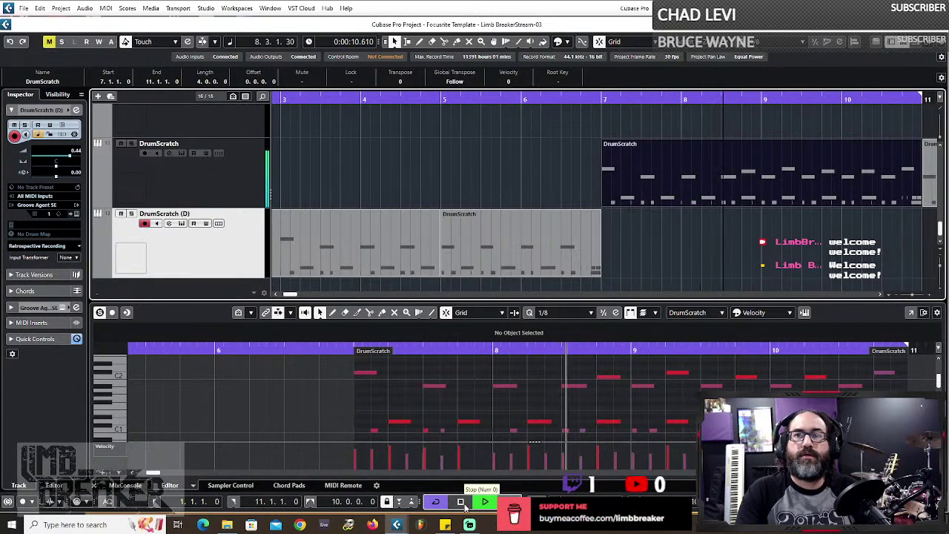
pyautogui.click(461, 502)
pyautogui.click(461, 503)
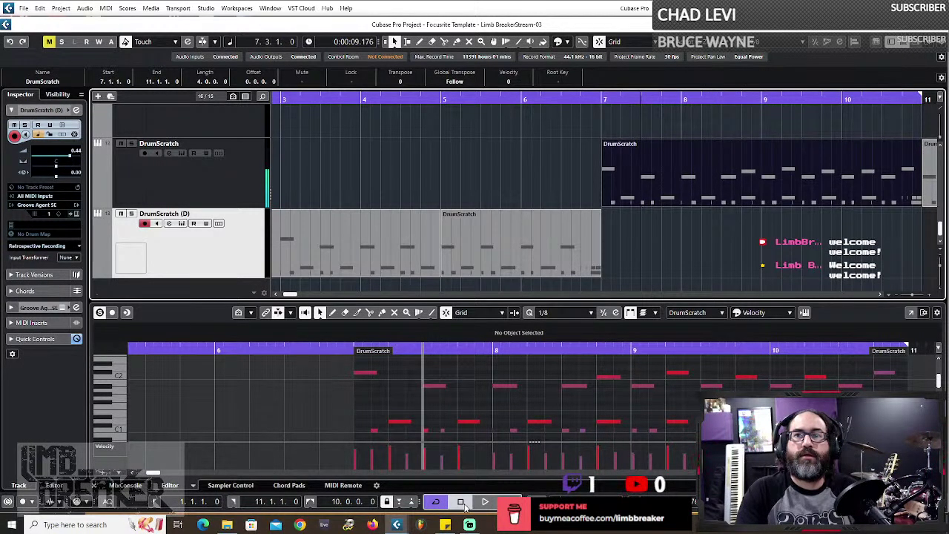
pyautogui.click(484, 503)
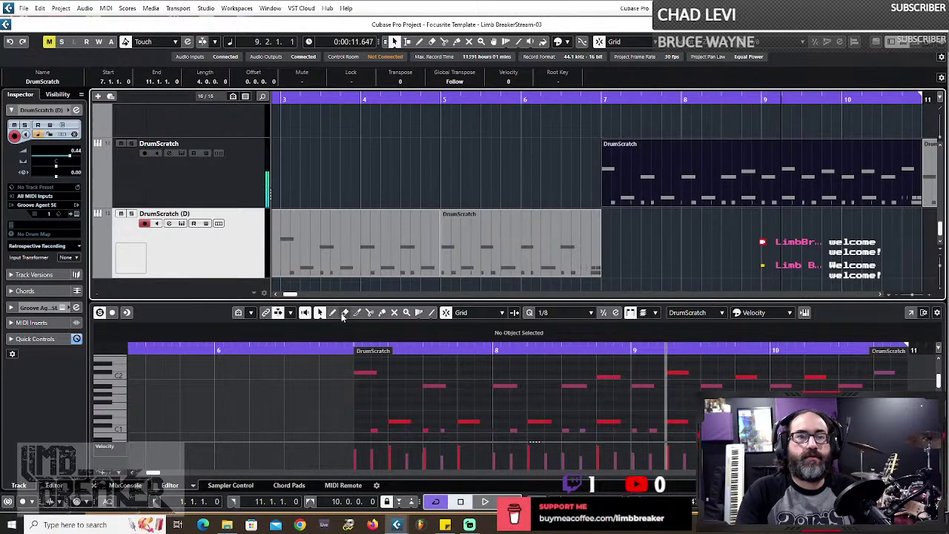
# - Erase the A#1 note at 9.1 and move the C#2 note from 9.2 to 9.1.1
pyautogui.click(345, 312)
pyautogui.press('space')
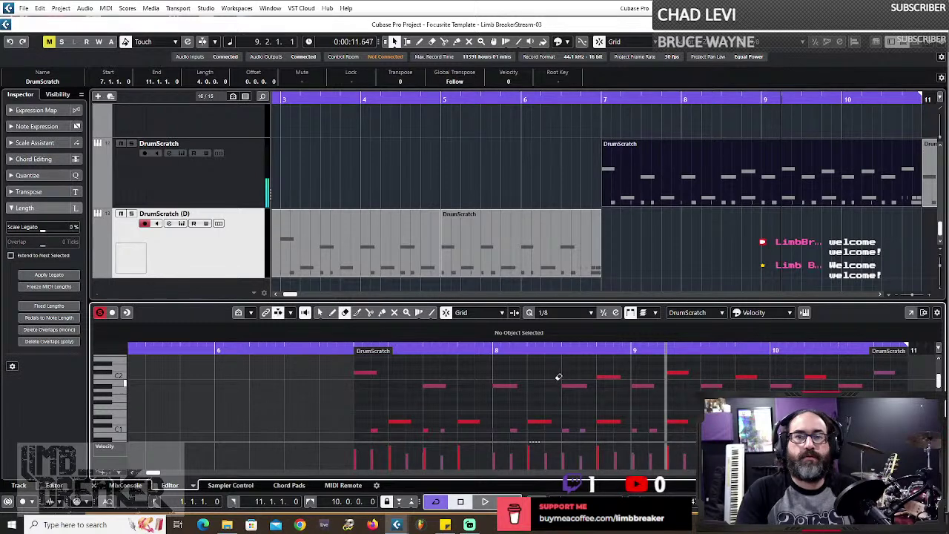
pyautogui.press('1')
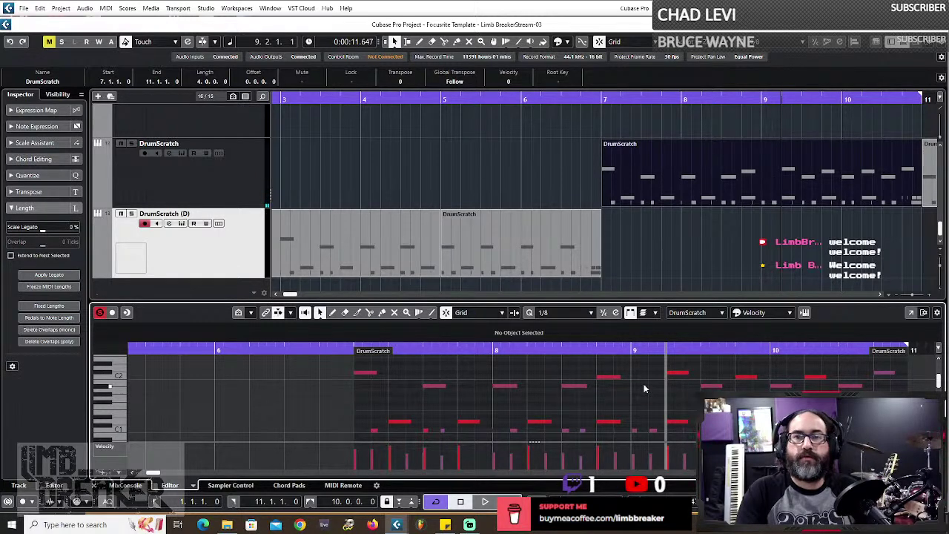
pyautogui.moveTo(676, 376); pyautogui.dragTo(639, 376)
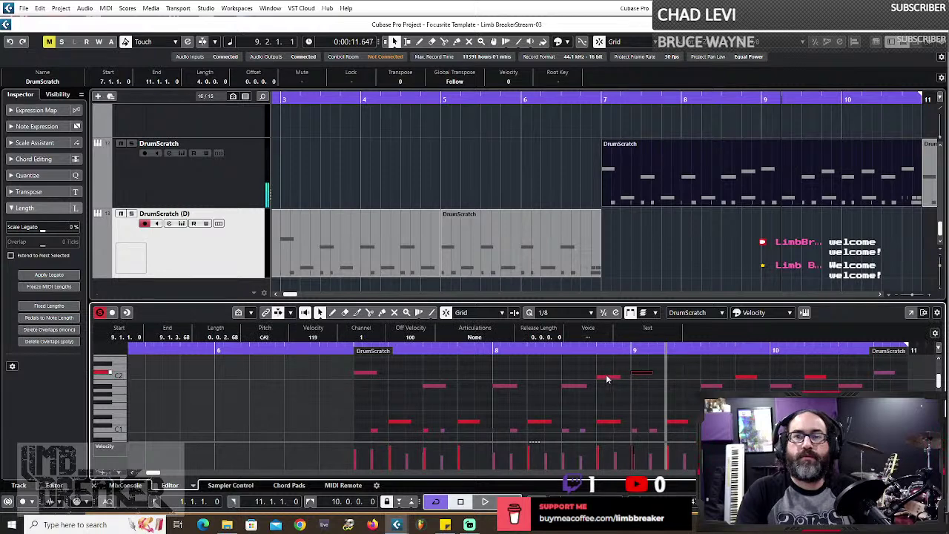
# - Erase the C2 note at 8.4 in the DrumScratch track's bar 7 part
pyautogui.click(607, 378)
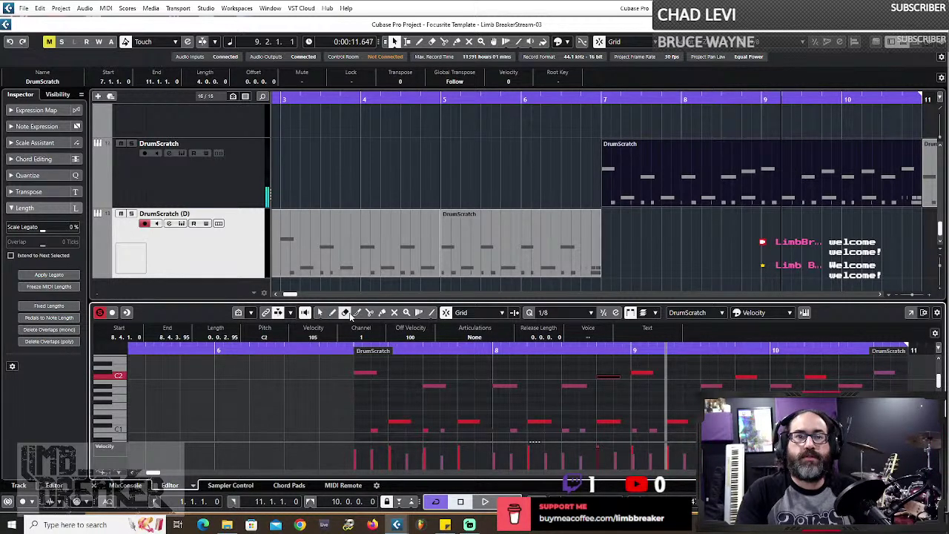
pyautogui.click(349, 312)
pyautogui.click(607, 377)
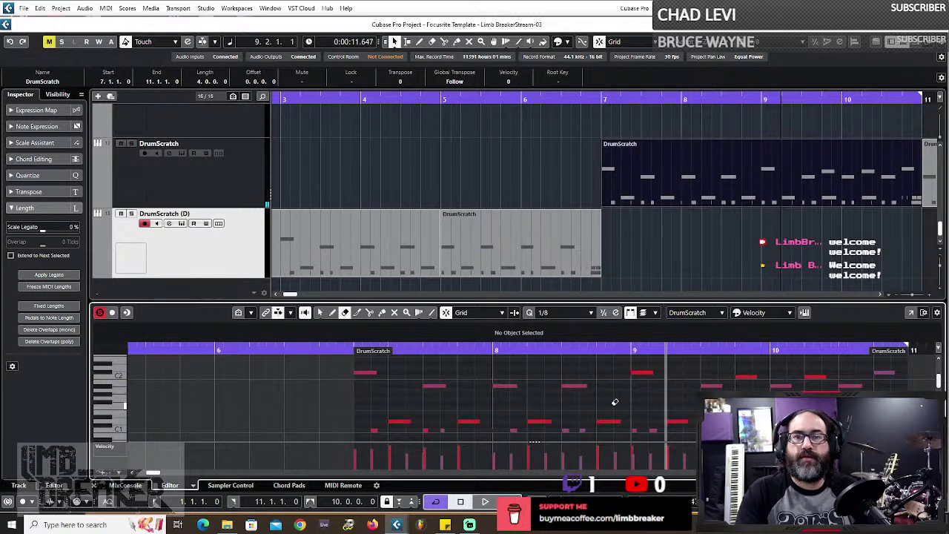
# - Move the A#1 note from 9.3 to 9.2.1 and place copies of it at 9.3 and 9.4
pyautogui.click(320, 312)
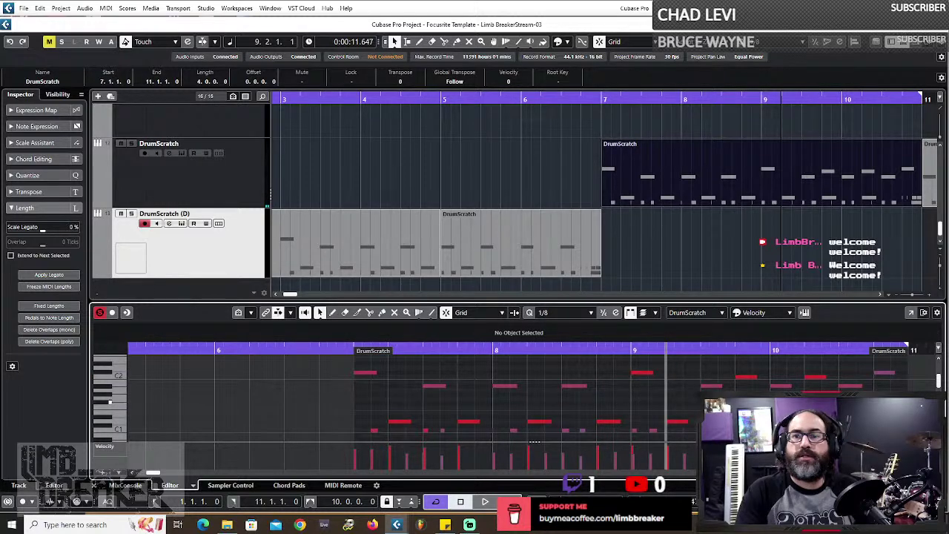
pyautogui.click(710, 386)
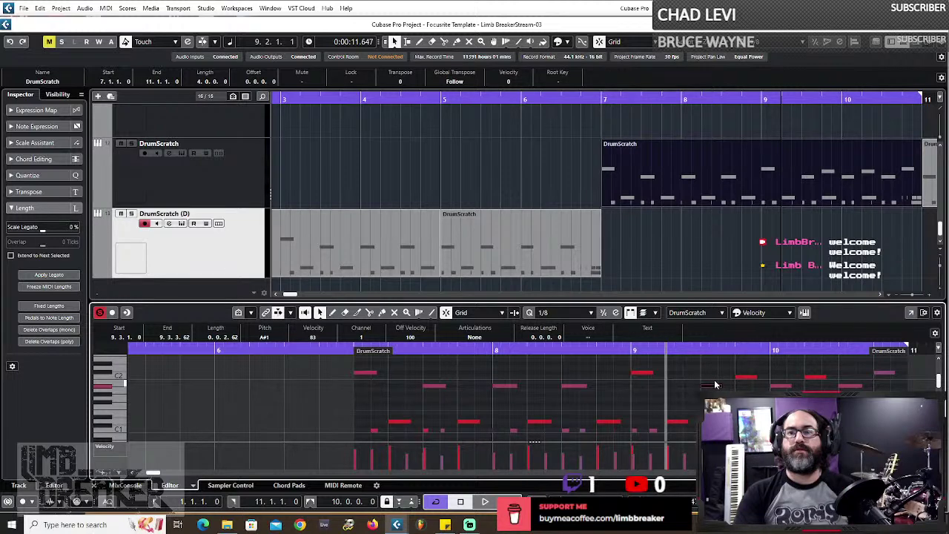
pyautogui.moveTo(715, 385)
pyautogui.mouseDown()
pyautogui.moveTo(670, 387)
pyautogui.moveTo(711, 387)
pyautogui.mouseUp()
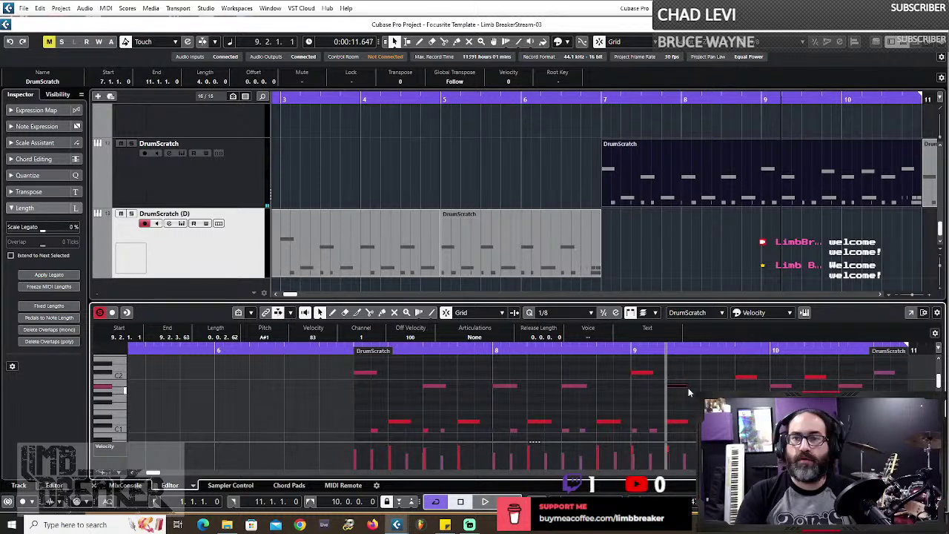
pyautogui.moveTo(687, 392); pyautogui.dragTo(735, 388)
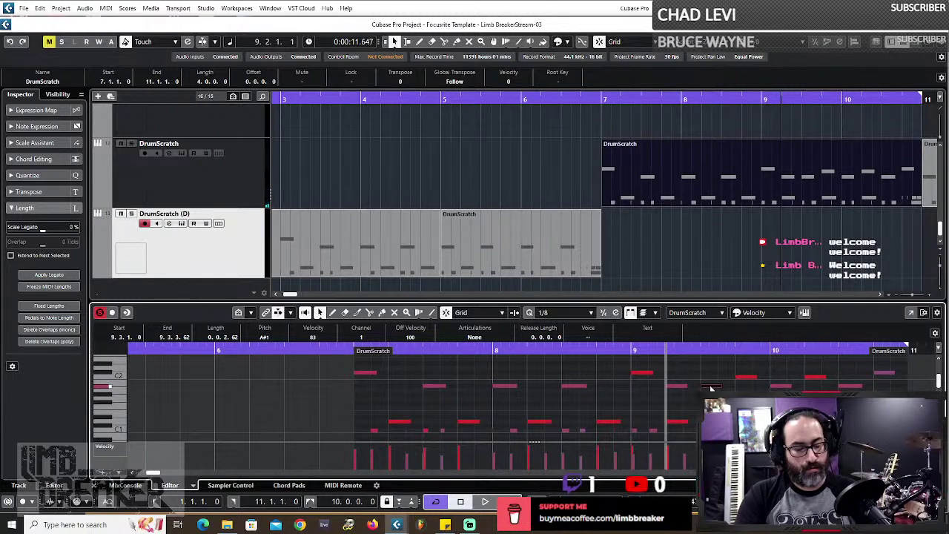
pyautogui.moveTo(711, 388); pyautogui.dragTo(684, 391)
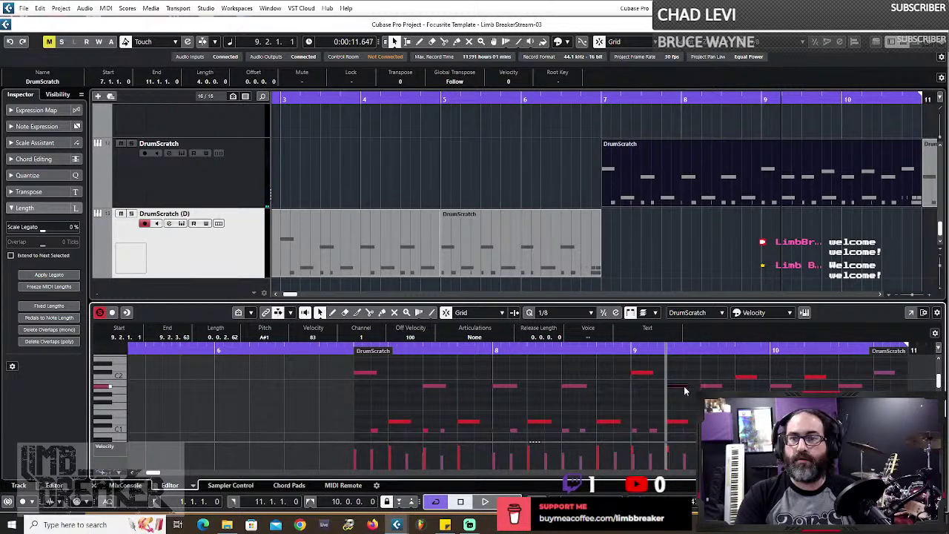
# - Erase the C2 notes at 9.4 and 10.2, plus the A#1 note at 10.3 and the C#2 note at 10.4
pyautogui.click(746, 380)
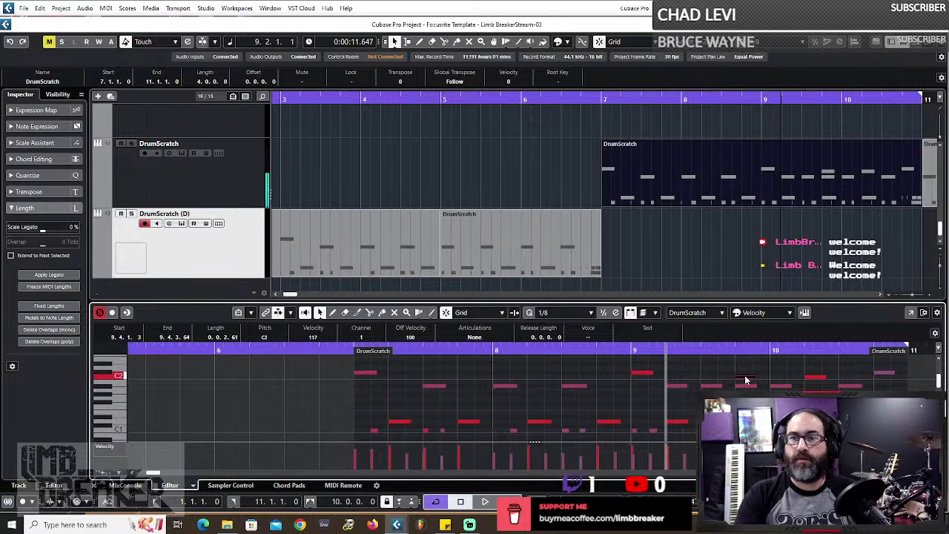
pyautogui.click(815, 377)
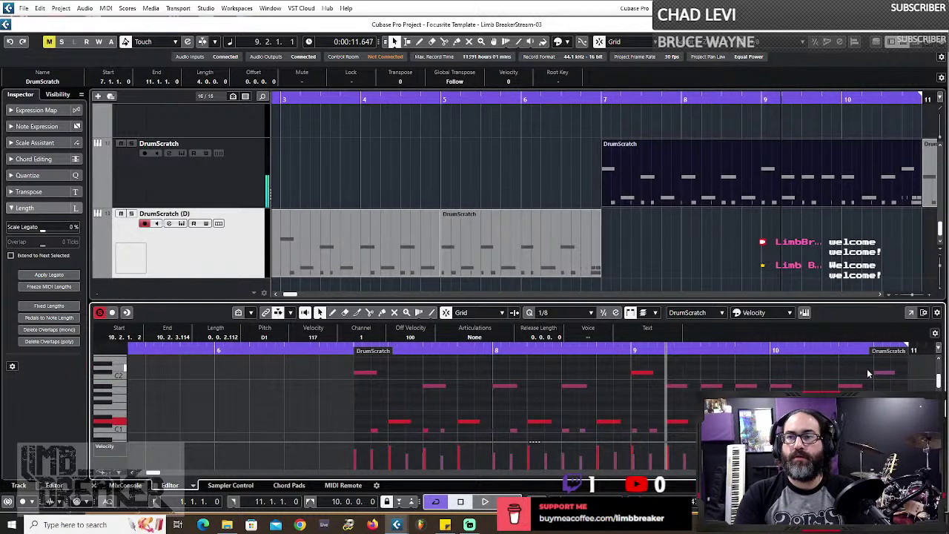
pyautogui.moveTo(662, 380); pyautogui.dragTo(784, 387)
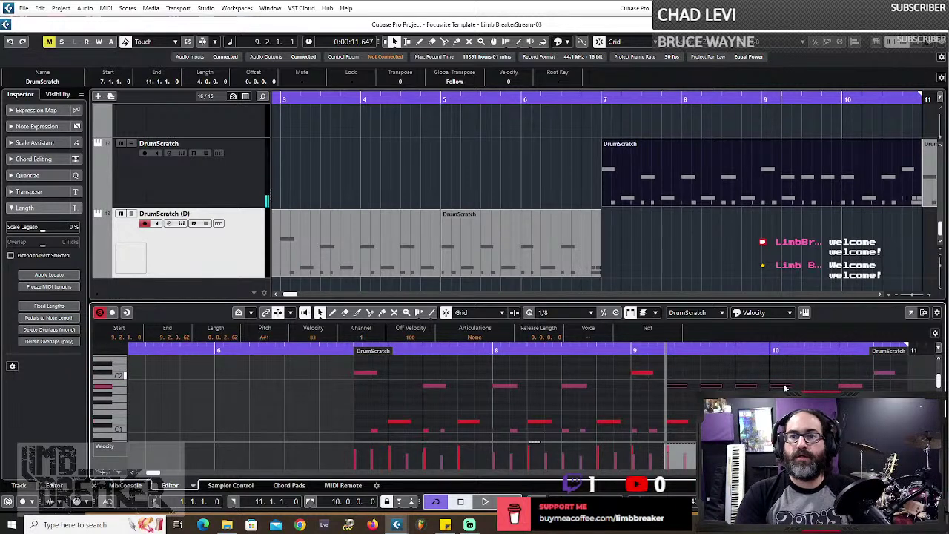
pyautogui.click(853, 386)
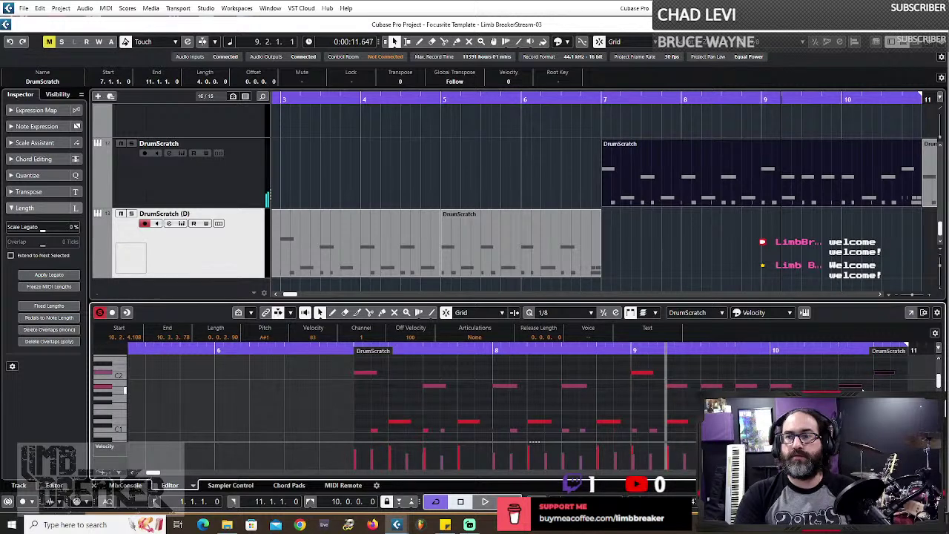
# - Copy the four A#1 notes from 9.2 through 10.1 to start at 10.2, enlarging the part, and erase the extra copy at 11.1
pyautogui.moveTo(853, 392); pyautogui.dragTo(809, 389)
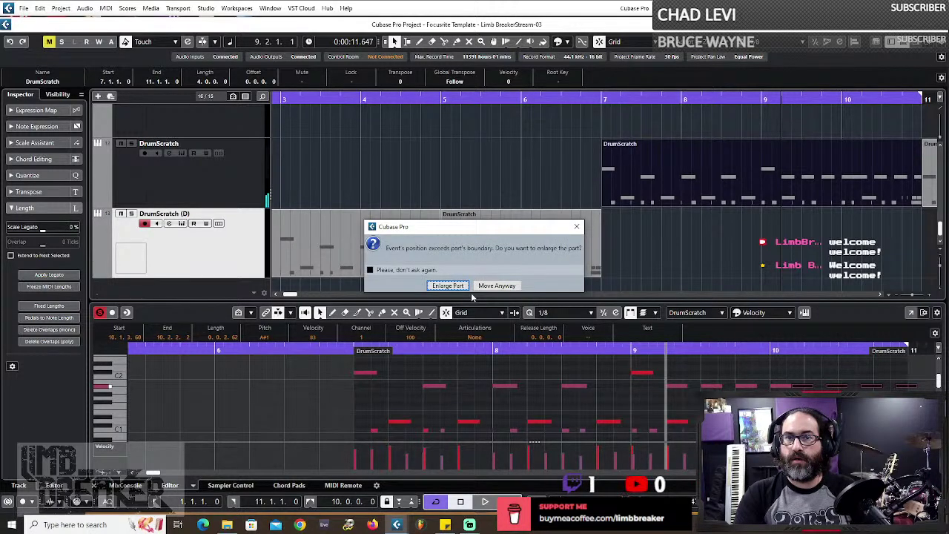
pyautogui.click(449, 286)
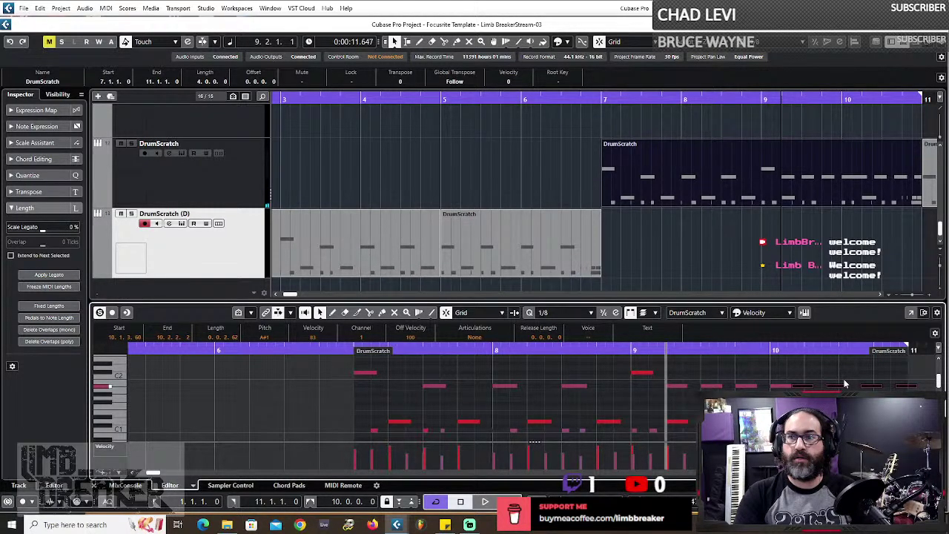
pyautogui.click(843, 383)
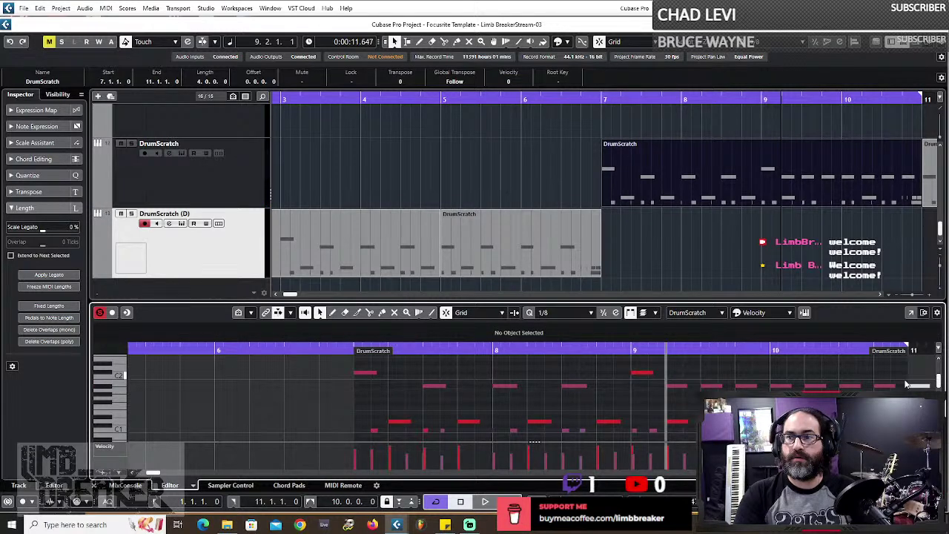
pyautogui.click(916, 387)
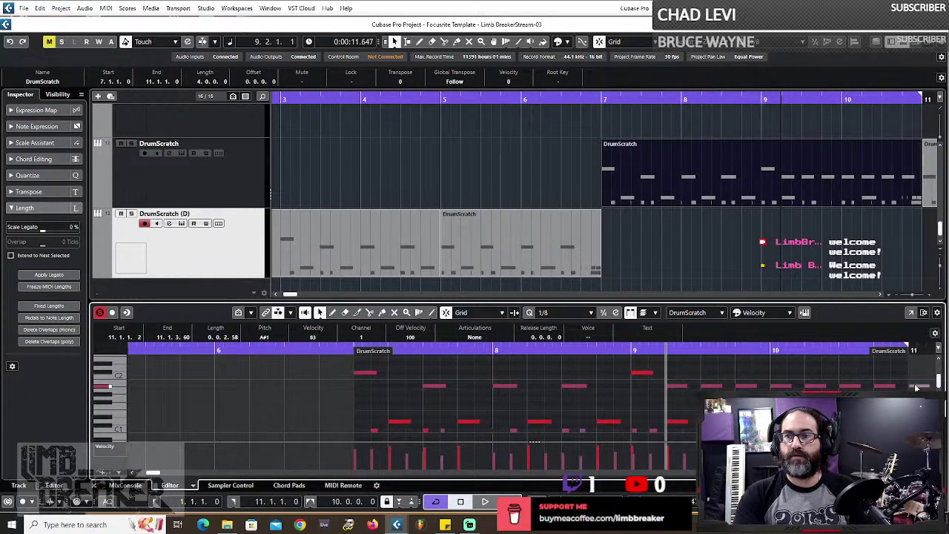
pyautogui.press('Delete')
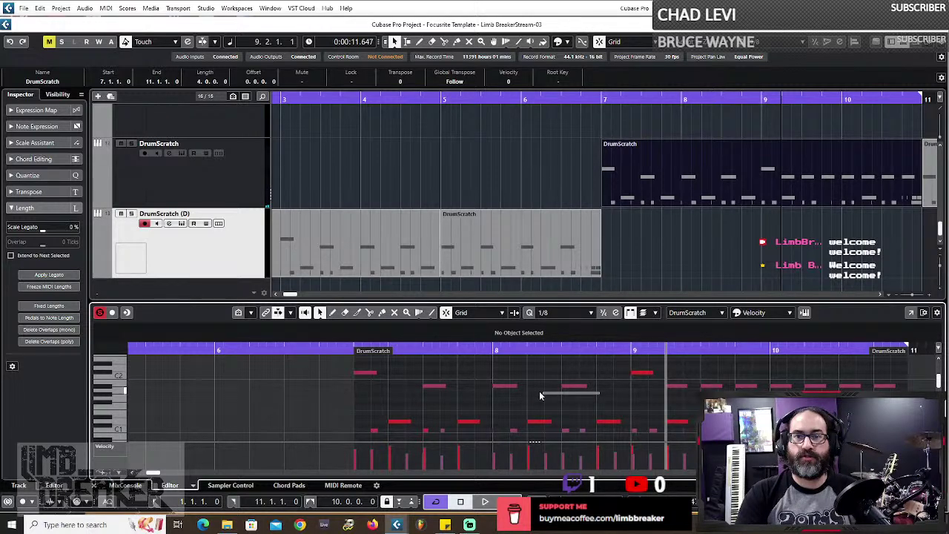
# - Move the A#1 notes at 7.3, 8.1 and 8.3 one beat earlier, and place a copy of the 8.2 note at 8.4
pyautogui.keyDown('shift'); pyautogui.doubleClick(425, 385); pyautogui.keyUp('shift')
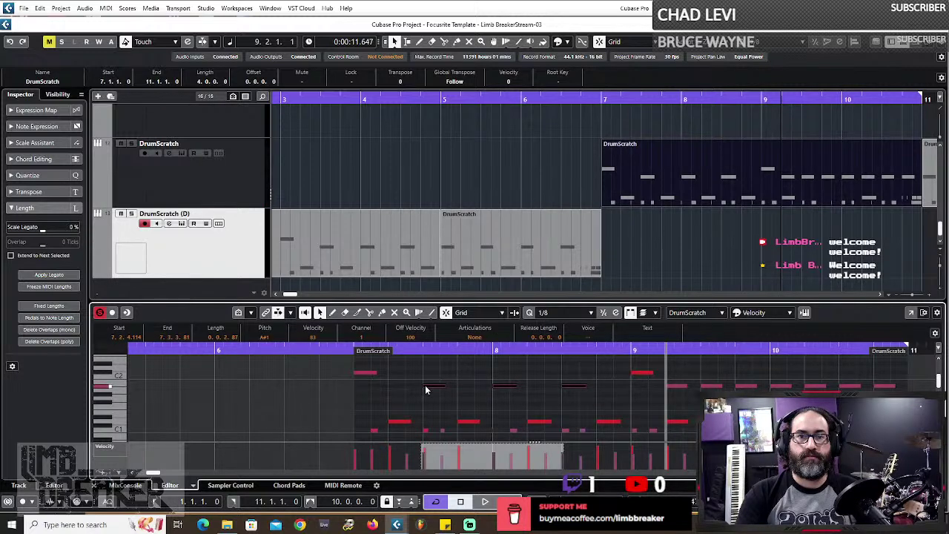
pyautogui.hotkey('ctrl', 'Left')
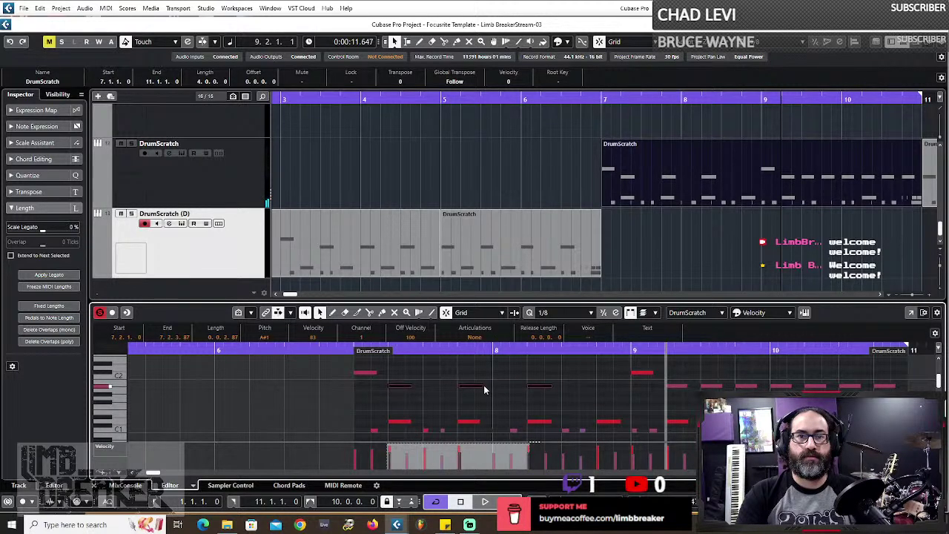
pyautogui.click(543, 392)
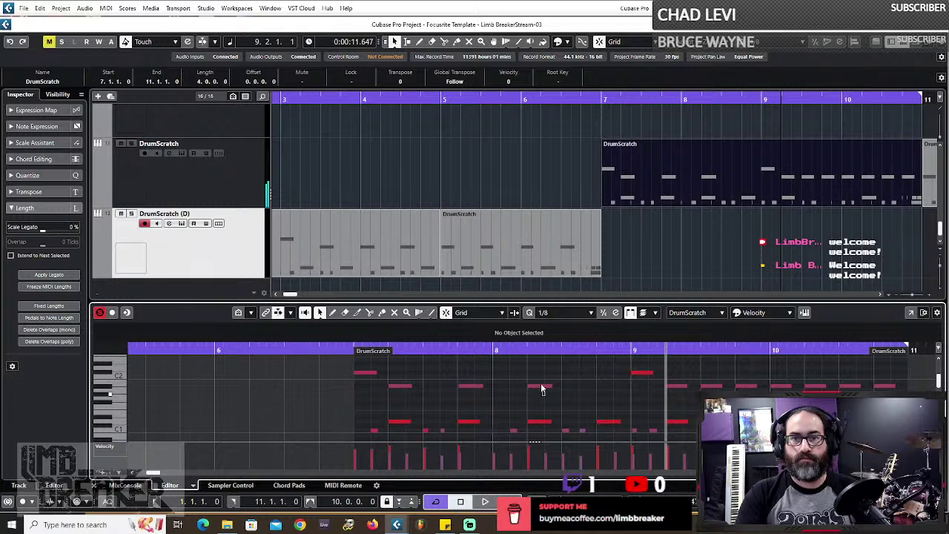
pyautogui.click(540, 384)
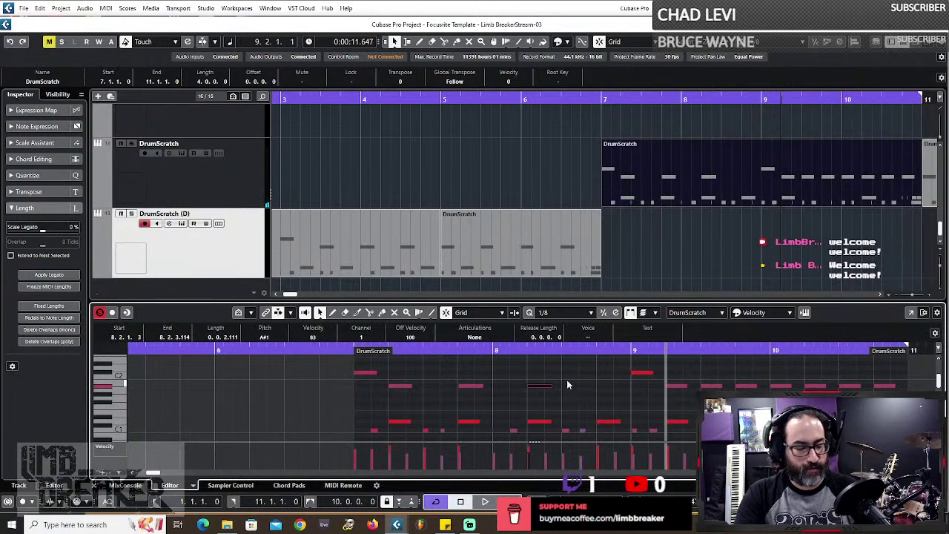
pyautogui.moveTo(545, 387); pyautogui.dragTo(605, 386)
pyautogui.click(641, 400)
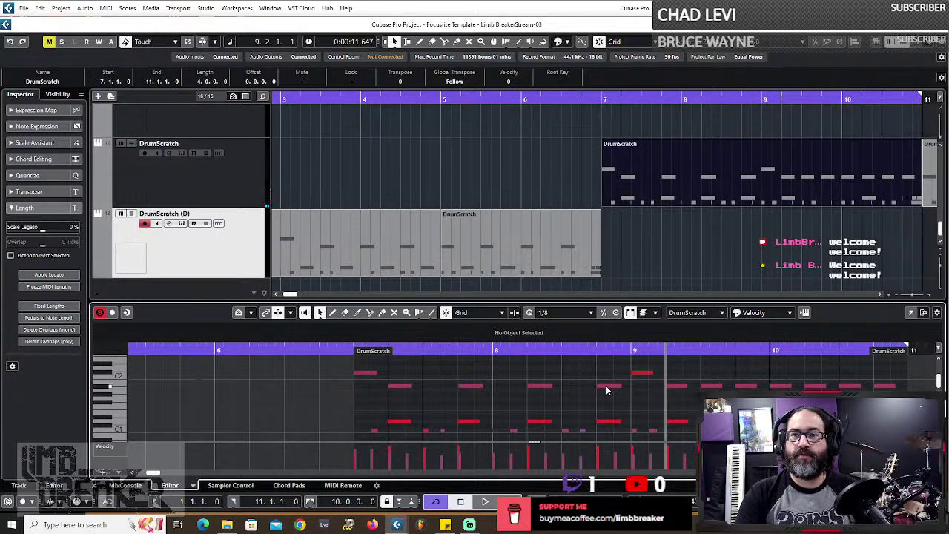
pyautogui.click(423, 386)
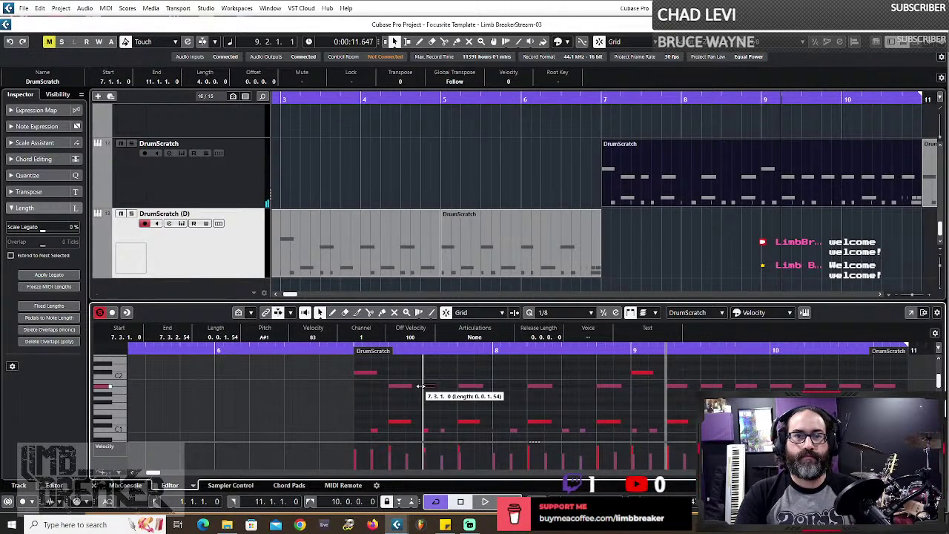
pyautogui.moveTo(421, 386)
pyautogui.mouseDown()
pyautogui.moveTo(406, 386)
pyautogui.moveTo(449, 387)
pyautogui.moveTo(439, 386)
pyautogui.mouseUp()
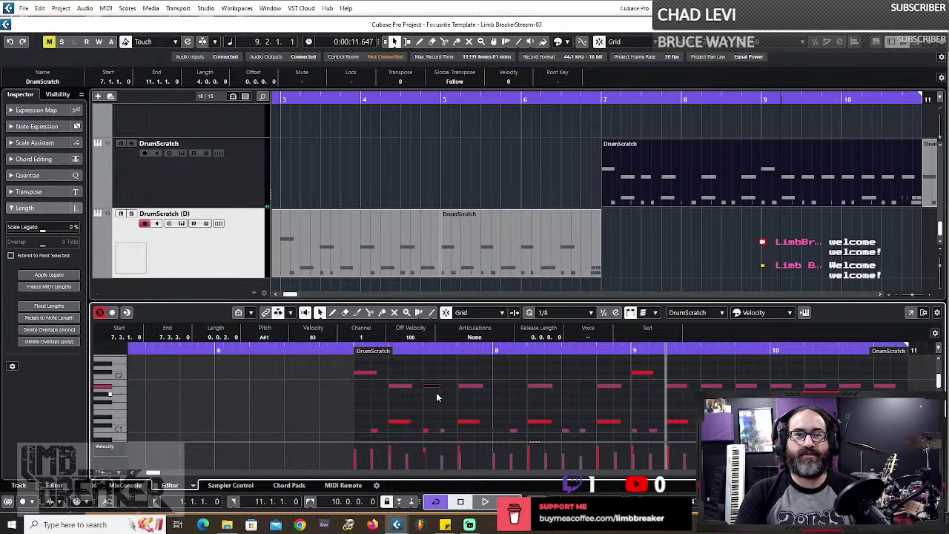
pyautogui.press('Delete')
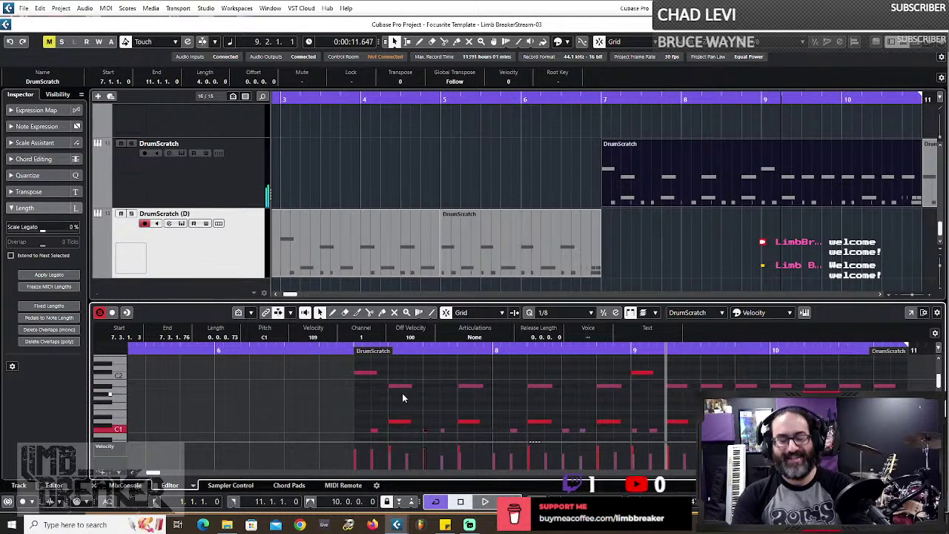
pyautogui.hotkey('ctrl', 'z')
# - Copy the A#1 note to 7.3, 8.1 and 8.3, and erase the surplus copy at 9.1
pyautogui.moveTo(441, 386); pyautogui.dragTo(471, 391)
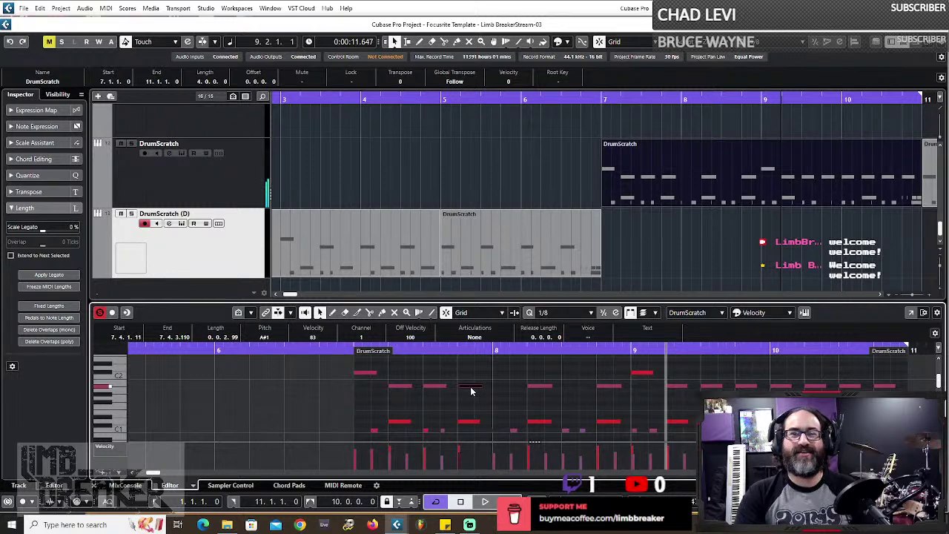
pyautogui.click(549, 387)
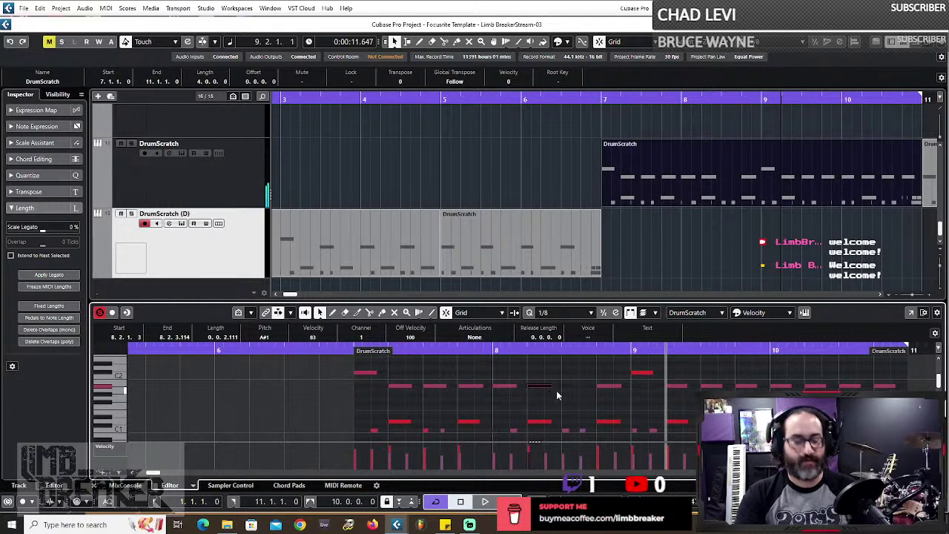
pyautogui.moveTo(560, 385); pyautogui.dragTo(611, 384)
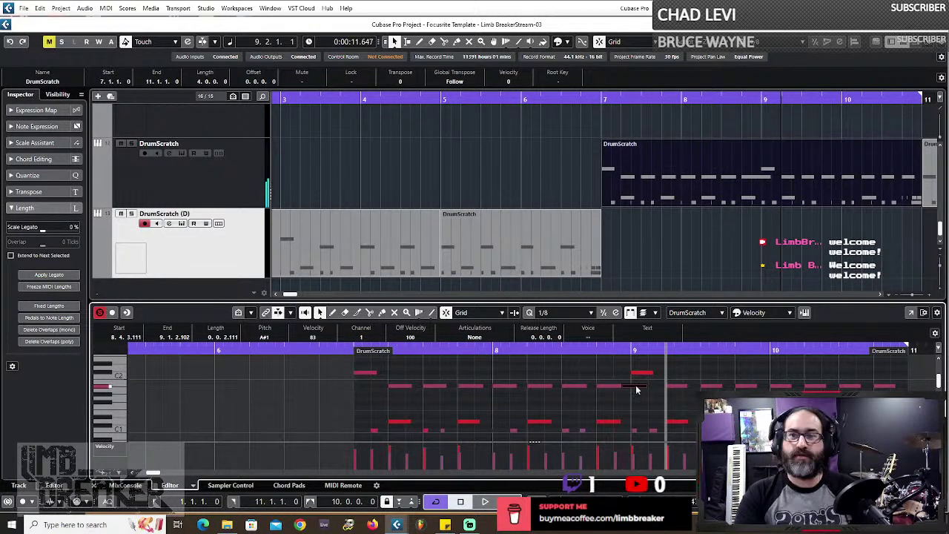
pyautogui.click(635, 393)
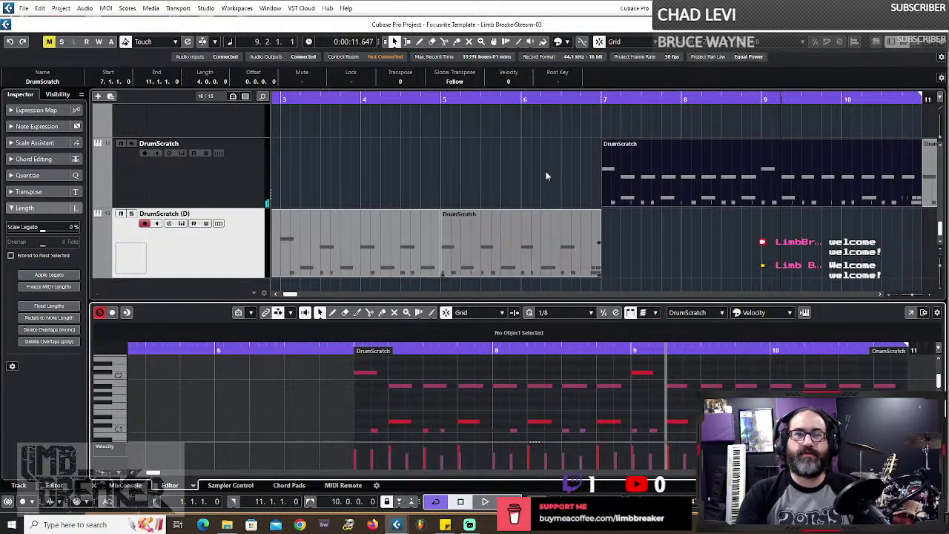
# - Play the edited drum part from 7.1, and replay it from 8.3.3 into bar 10
pyautogui.click(596, 99)
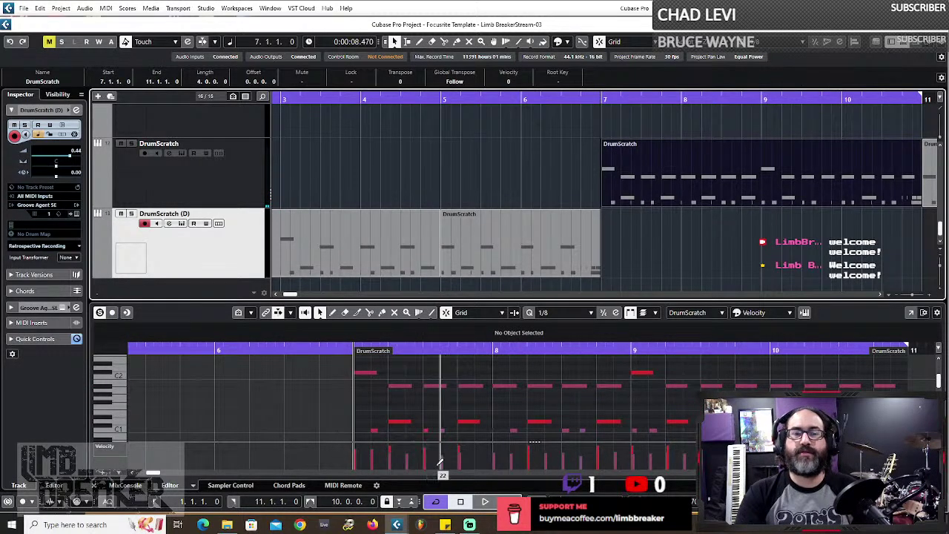
pyautogui.click(487, 503)
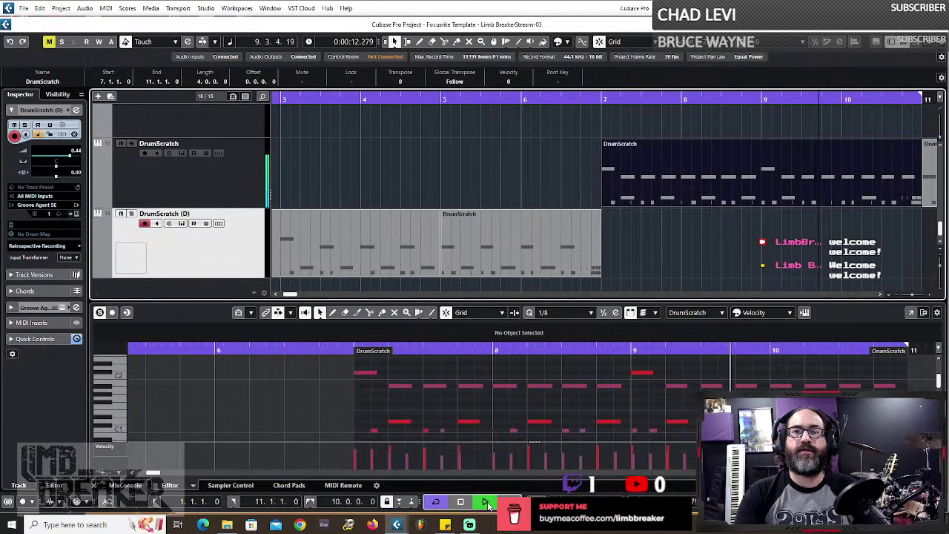
pyautogui.click(461, 502)
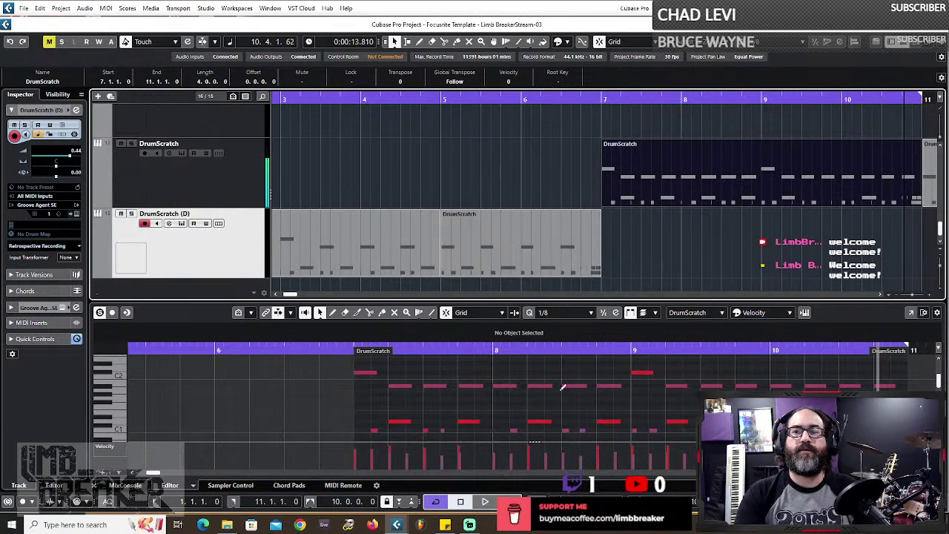
pyautogui.click(579, 349)
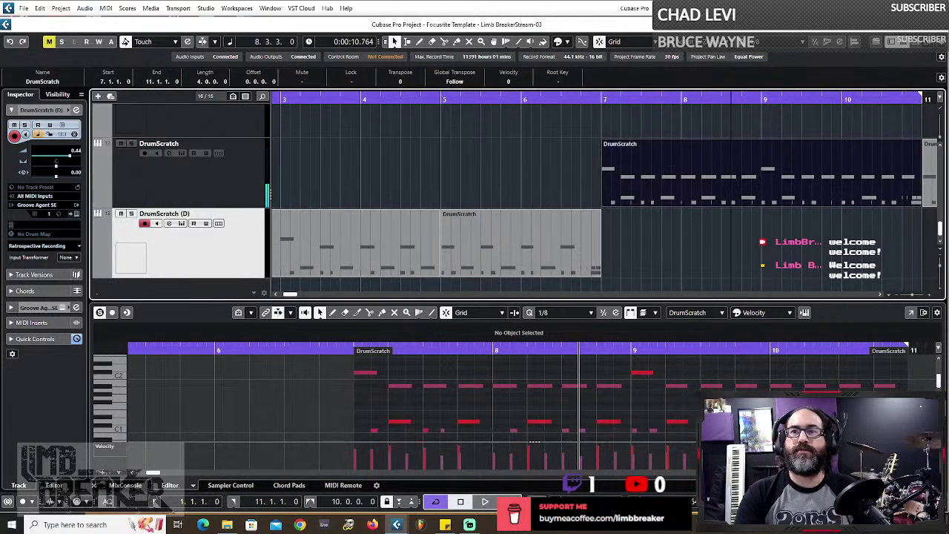
pyautogui.click(485, 502)
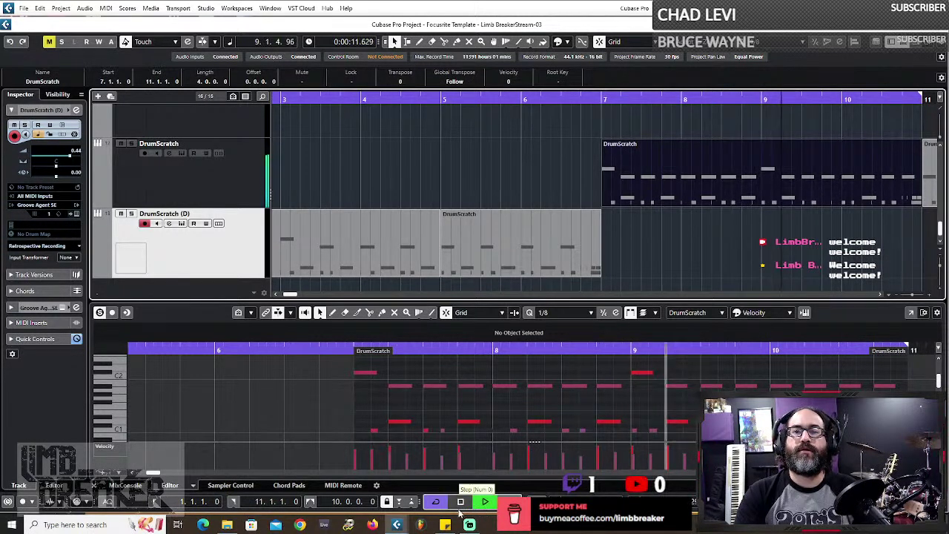
pyautogui.click(460, 508)
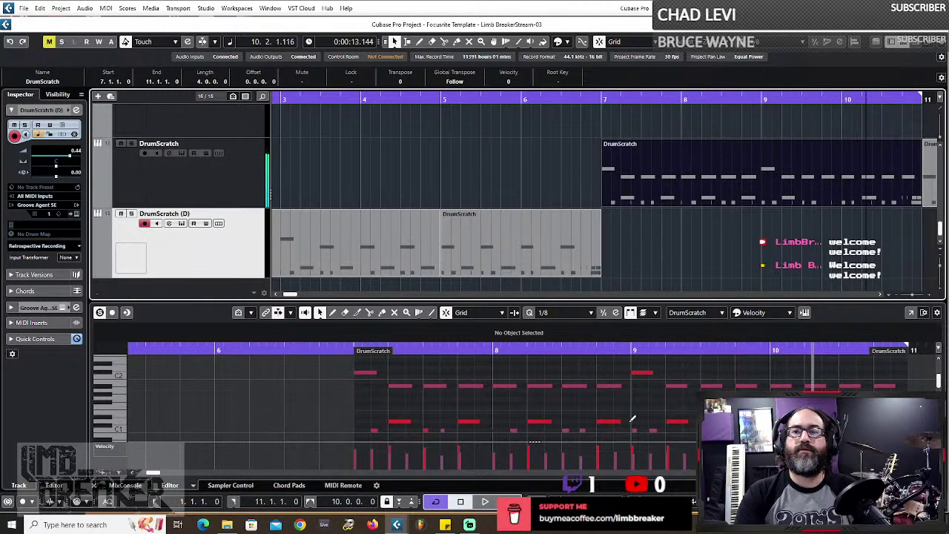
# - Place a copy of the D1 note from 9.2 at 9.4
pyautogui.scroll(-1, 690, 422)
pyautogui.click(676, 404)
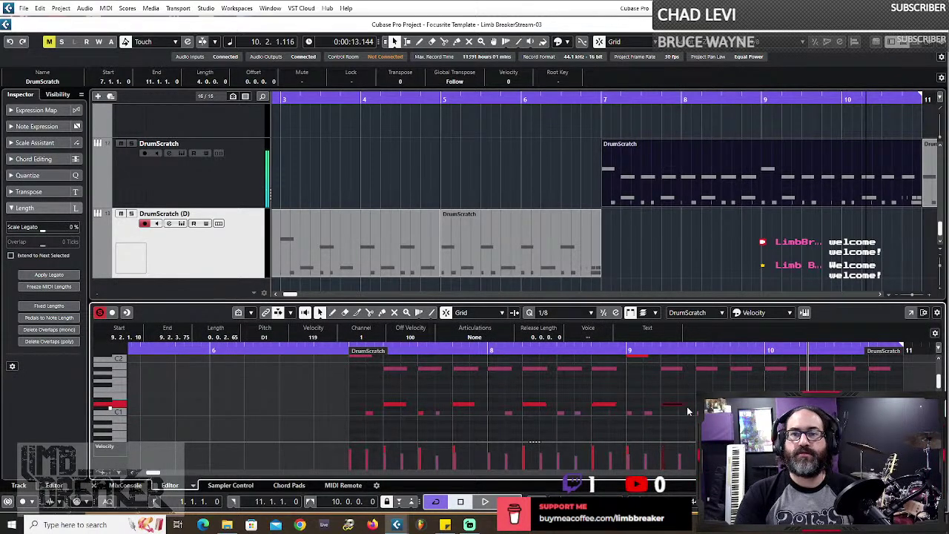
pyautogui.moveTo(675, 404); pyautogui.dragTo(708, 405)
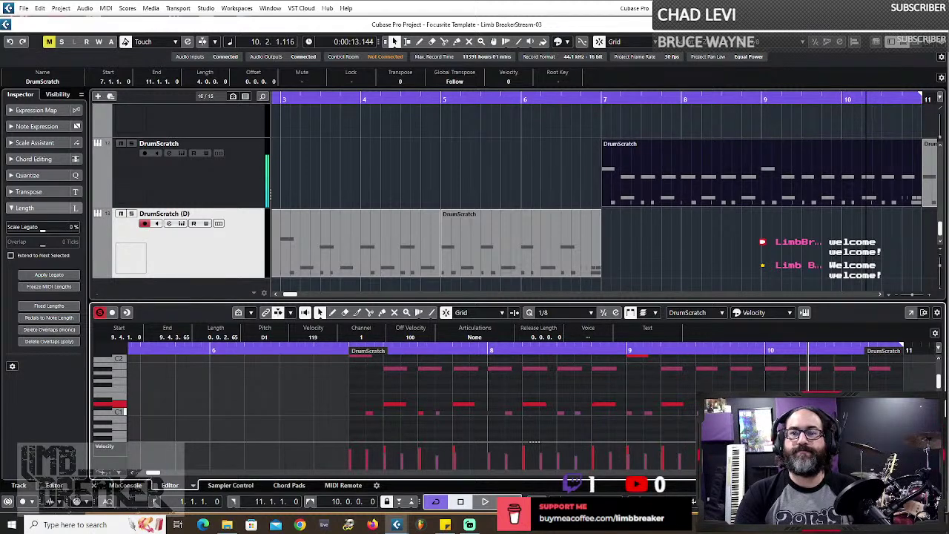
pyautogui.click(665, 380)
# - Replay the drum part from 8.4.3 through the end of bar 10
pyautogui.click(608, 349)
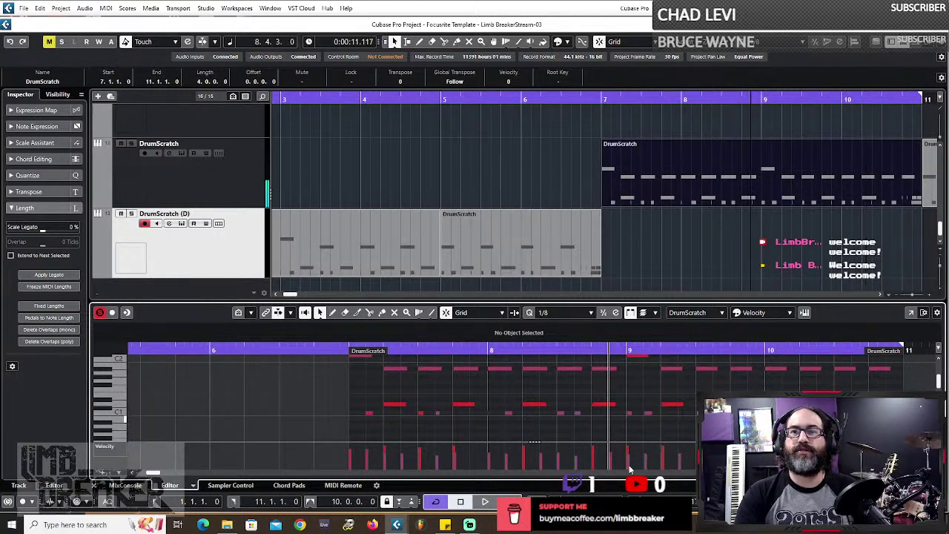
pyautogui.click(485, 502)
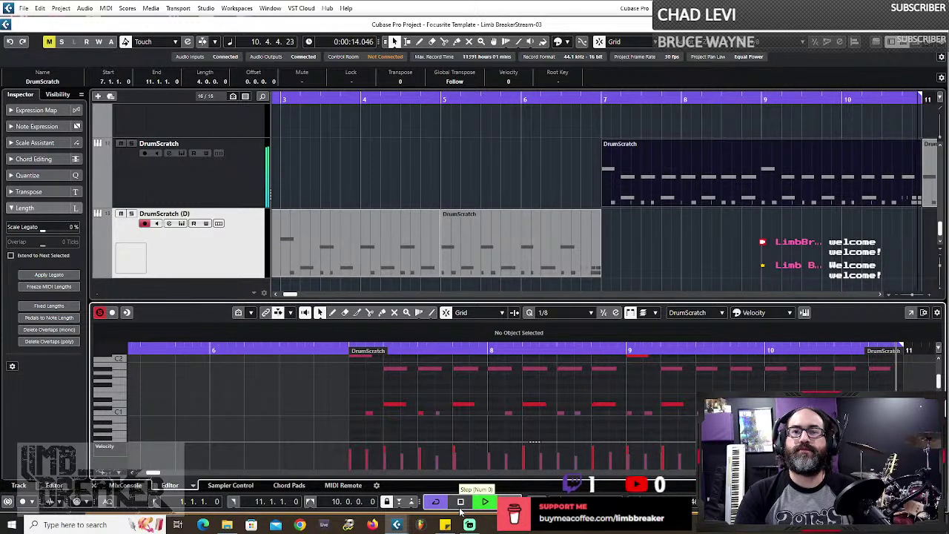
pyautogui.click(460, 510)
# - Play the drum part from 6.4.3 through the end of bar 10
pyautogui.hscroll(-2, 550, 420)
pyautogui.scroll(-3, 550, 420)
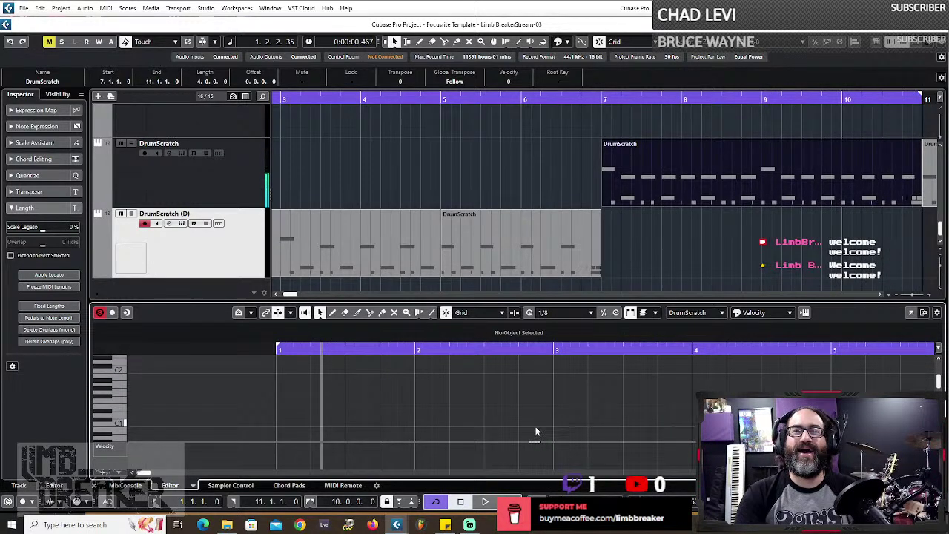
pyautogui.click(591, 99)
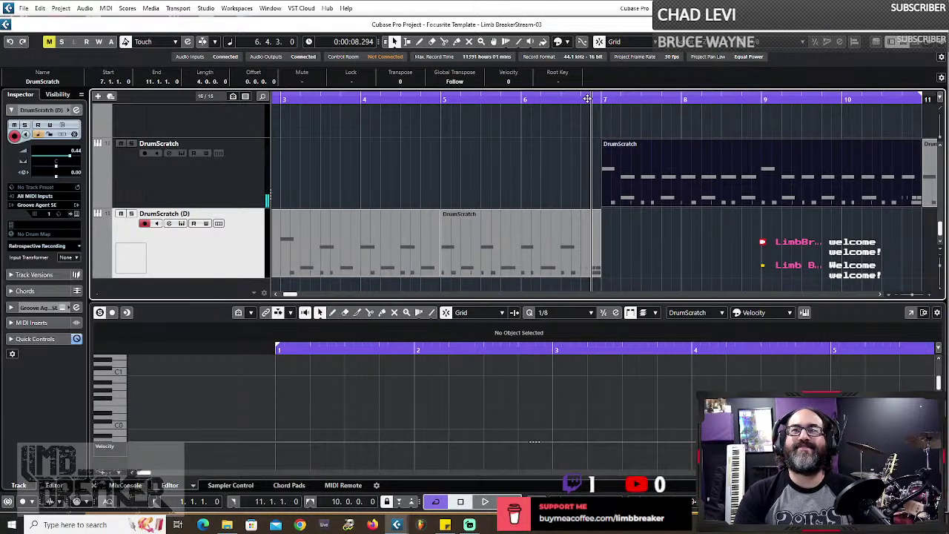
pyautogui.click(483, 502)
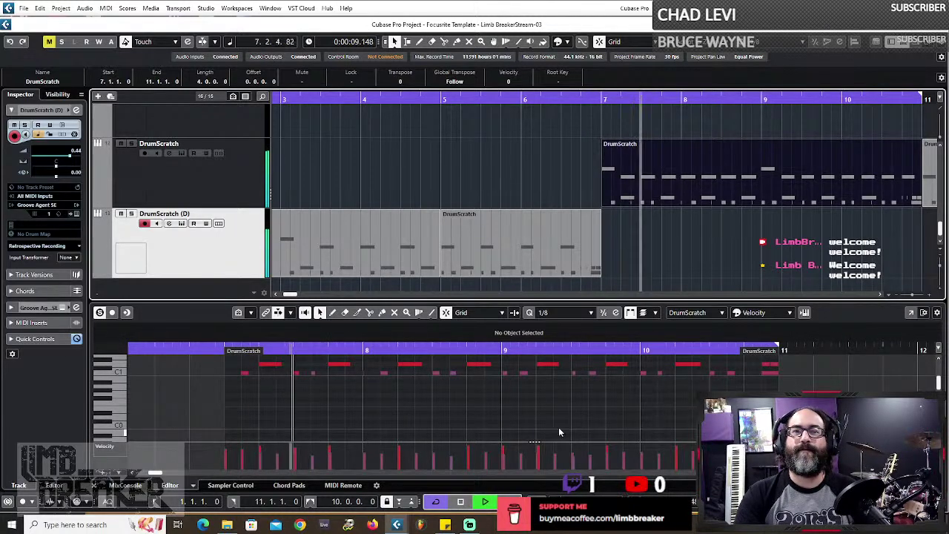
pyautogui.scroll(3, 585, 406)
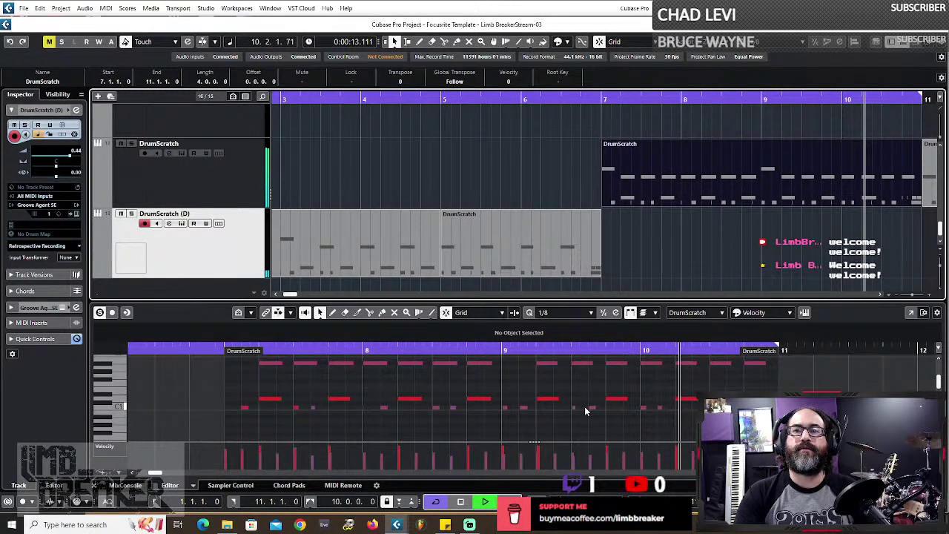
pyautogui.click(460, 502)
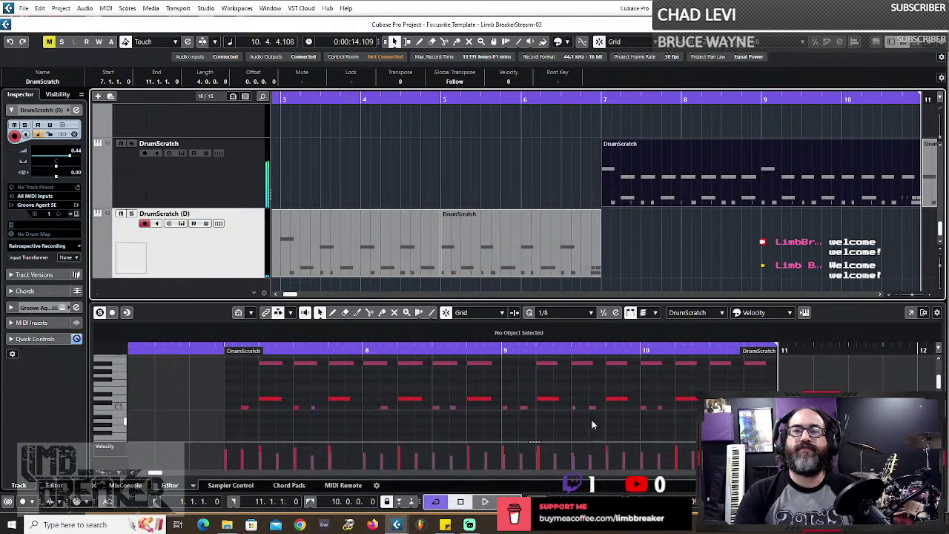
# - Replay the drum part from 7.2.4 to 9.4, and delete the C1 note at 9.3.3
pyautogui.click(286, 350)
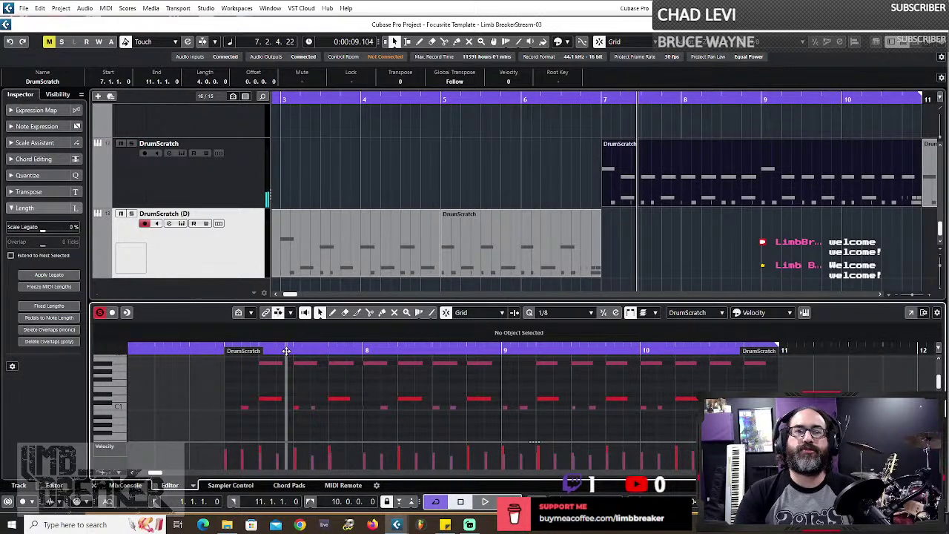
pyautogui.press('space')
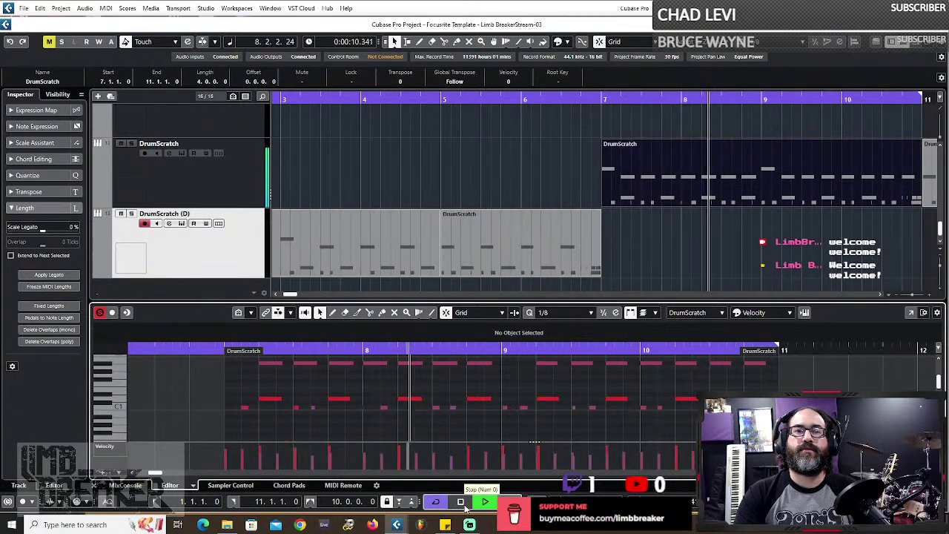
pyautogui.click(461, 502)
pyautogui.click(591, 407)
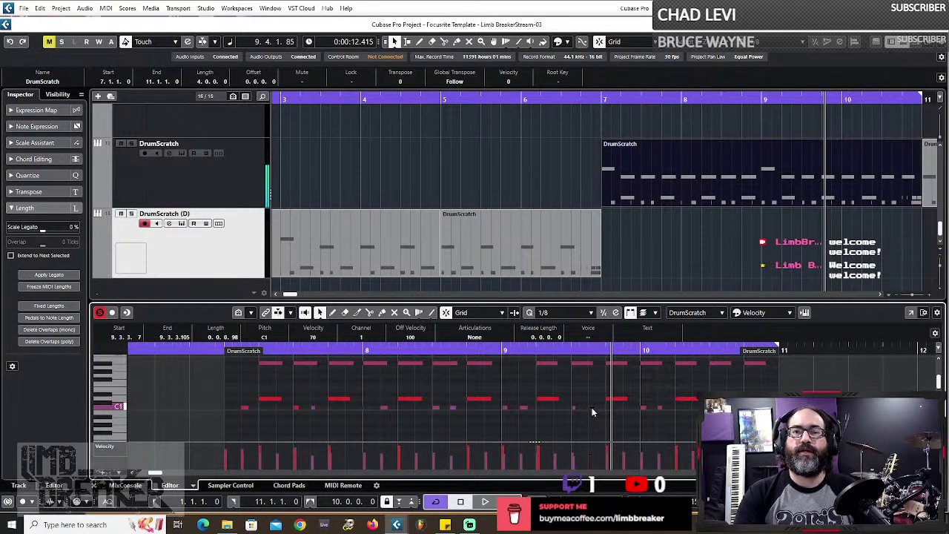
pyautogui.click(615, 399)
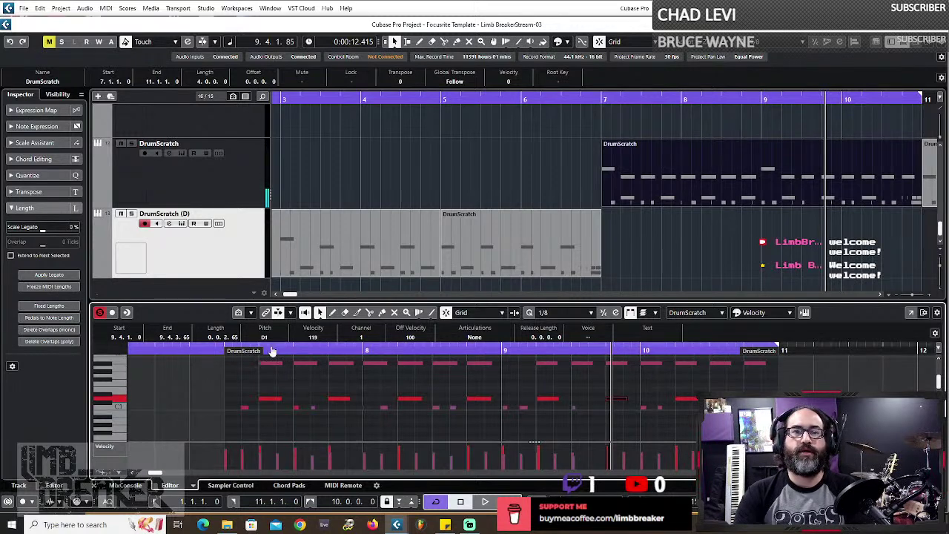
# - Replay the edited drum part from bar 7 to 10.4
pyautogui.click(311, 347)
pyautogui.click(484, 502)
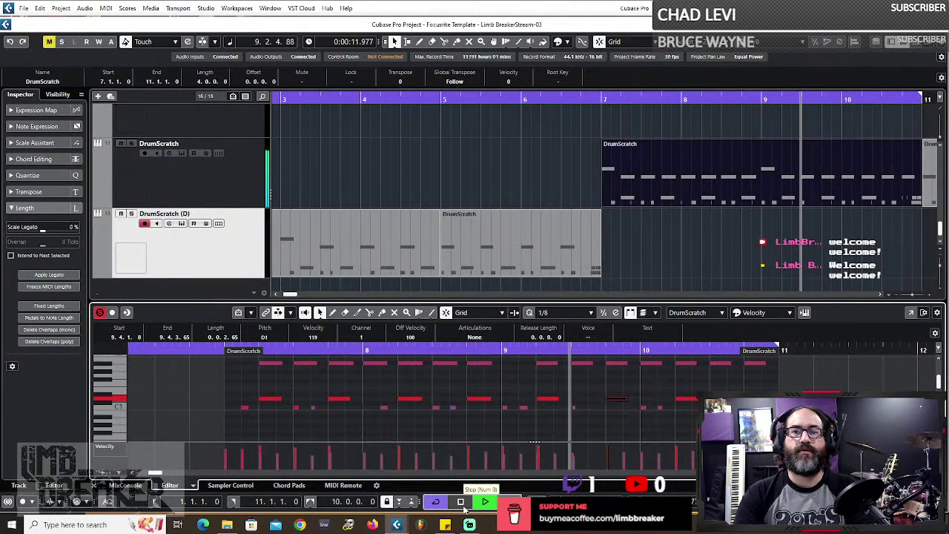
pyautogui.click(463, 506)
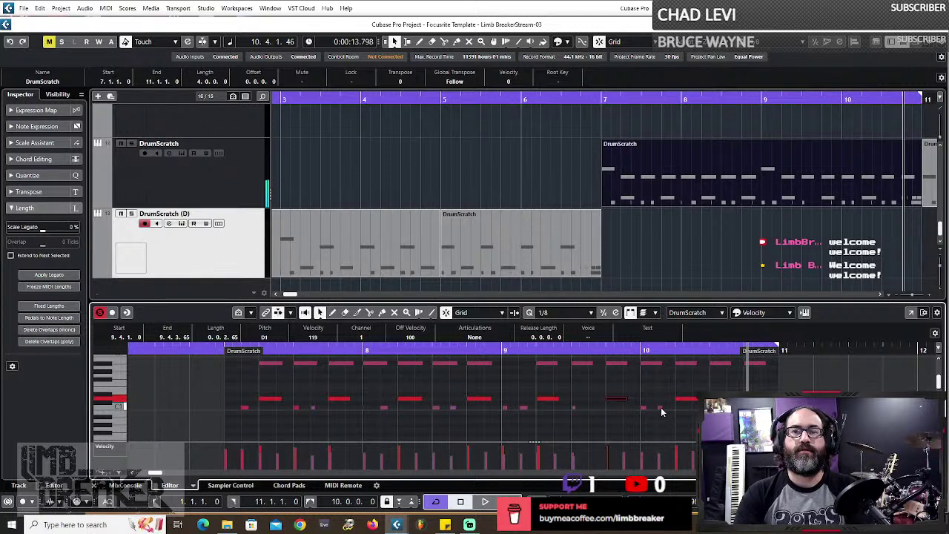
# - Replay the drums, and move the edited bar 7 DrumScratch part down onto the DrumScratch (D) track, keeping its start at bar 7
pyautogui.press('KP_0')
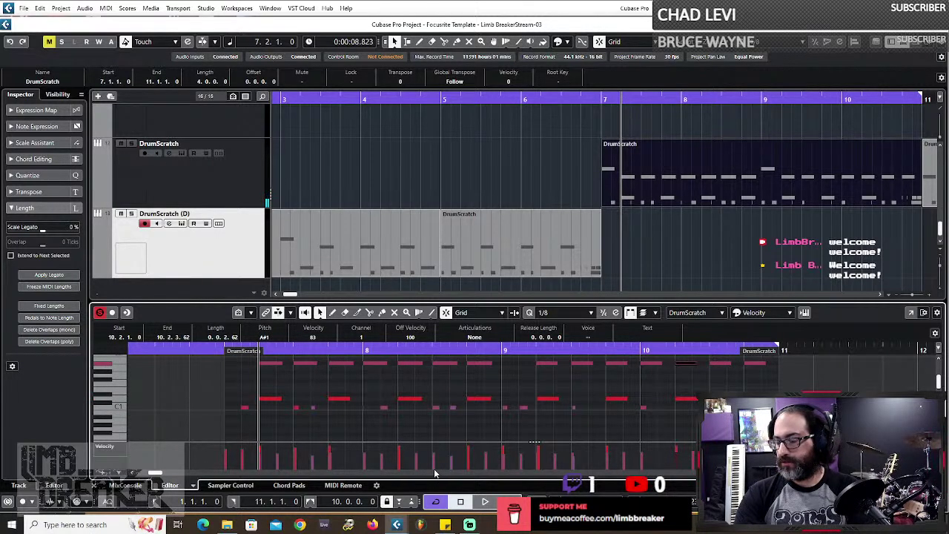
pyautogui.click(485, 502)
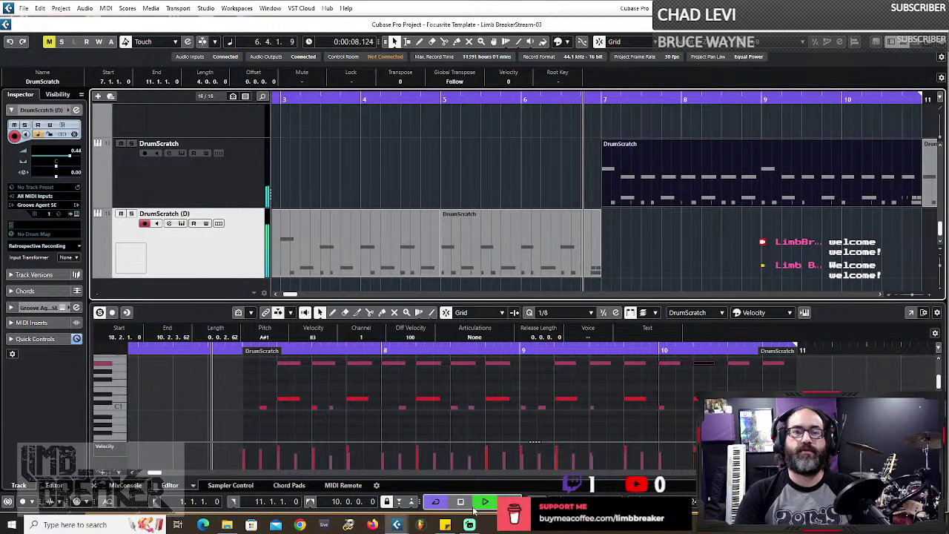
pyautogui.scroll(-2, 563, 158)
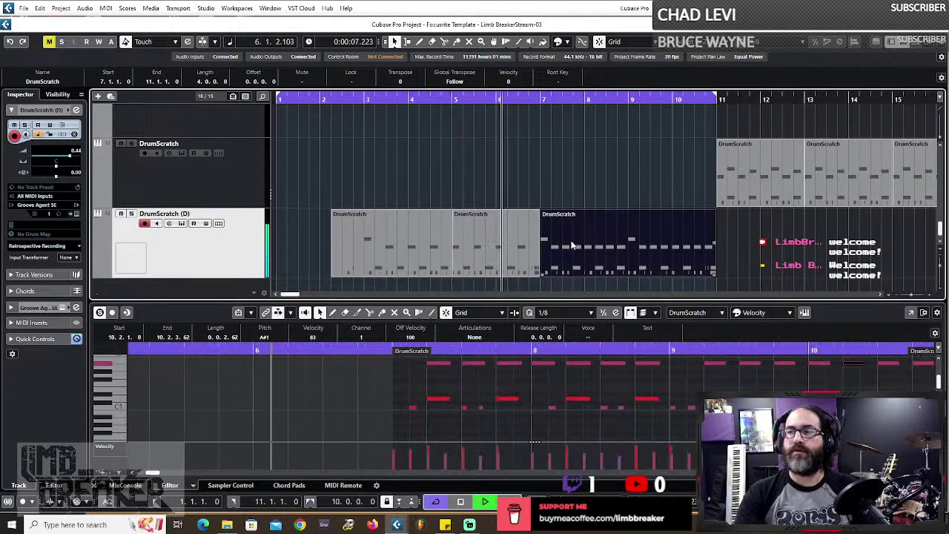
pyautogui.click(461, 501)
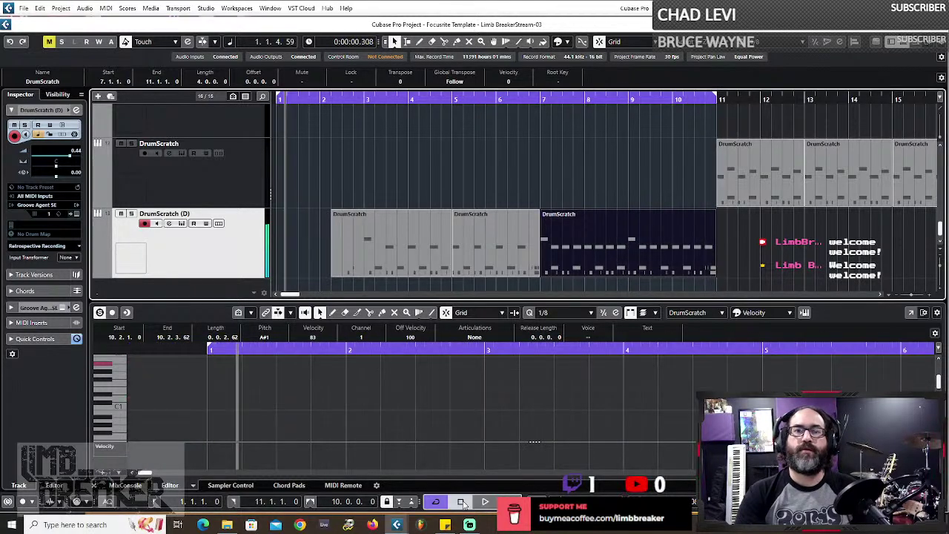
# - Deselect the drum part and save the project as a new version
pyautogui.click(479, 461)
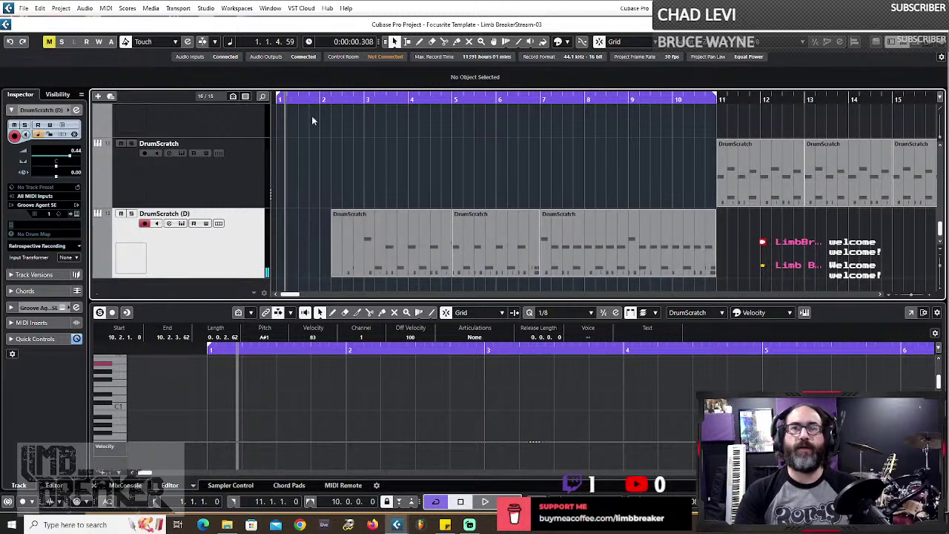
pyautogui.click(23, 8)
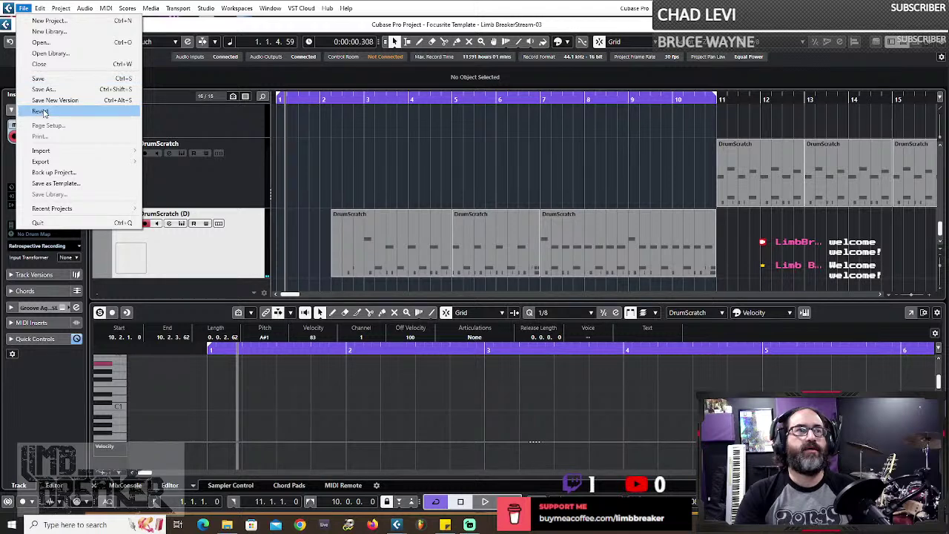
pyautogui.click(54, 100)
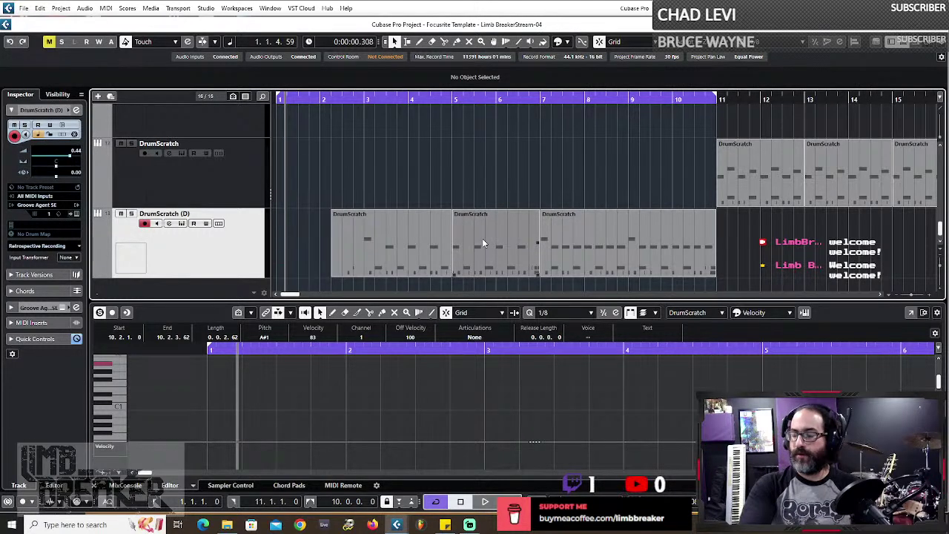